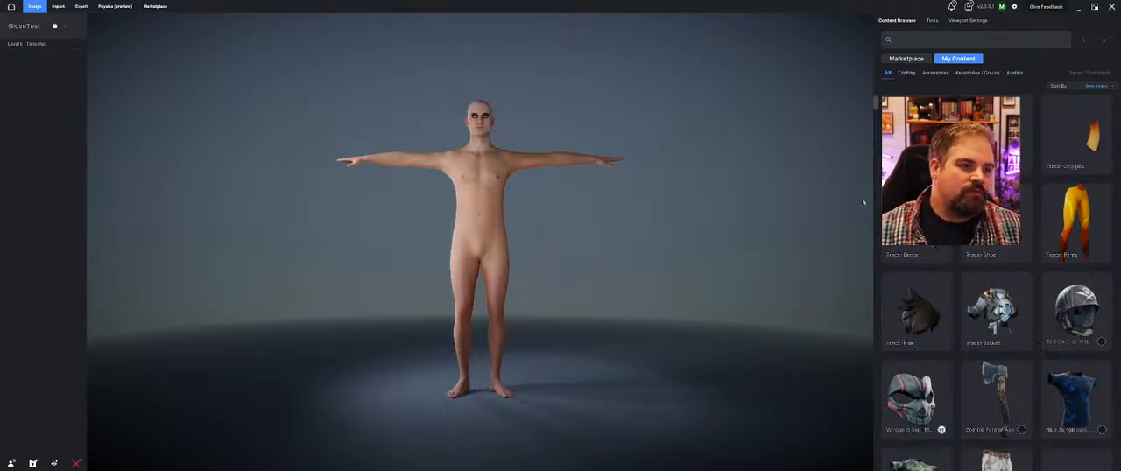
Import the Tracer Glove model file from the glove folder on the desktop as a cloth/accessory item
mouse_move(381, 129)
middle_mouse_down()
mouse_move(398, 143)
mouse_move(343, 153)
mouse_move(380, 145)
middle_mouse_up()
left_click(57, 6)
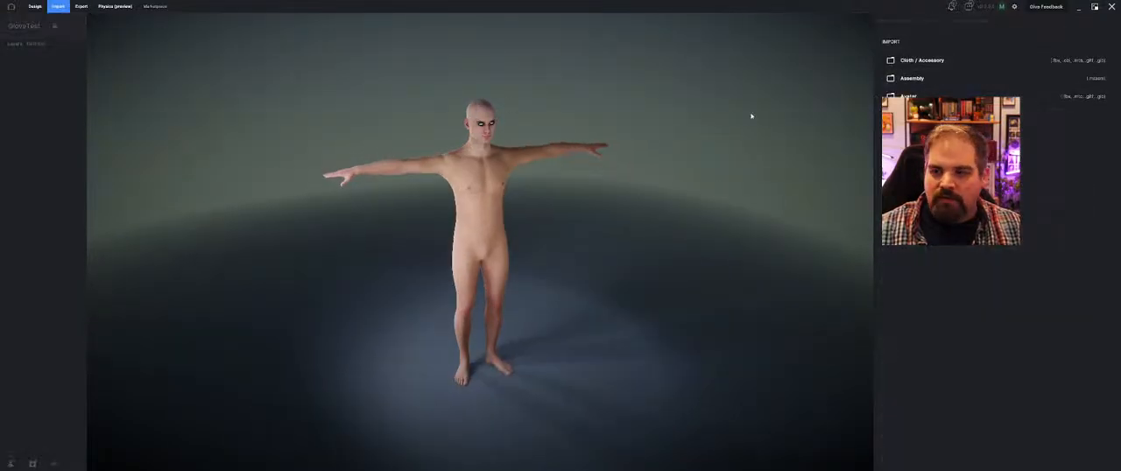
left_click(911, 59)
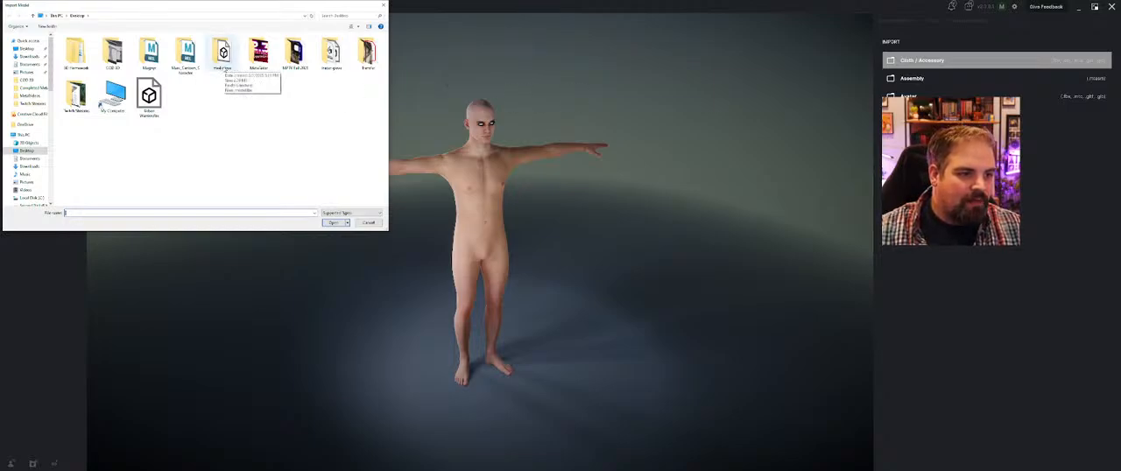
double_click(320, 63)
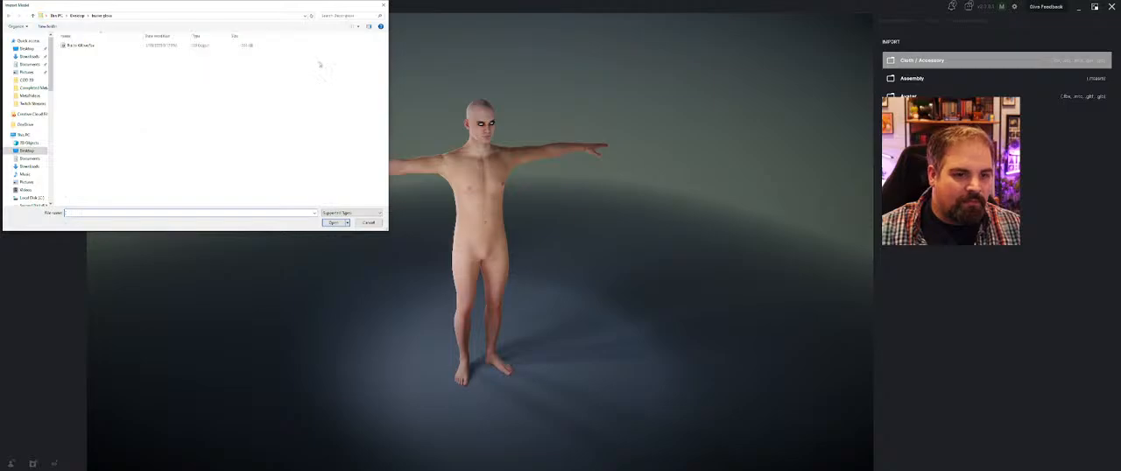
left_click(97, 46)
left_click(333, 222)
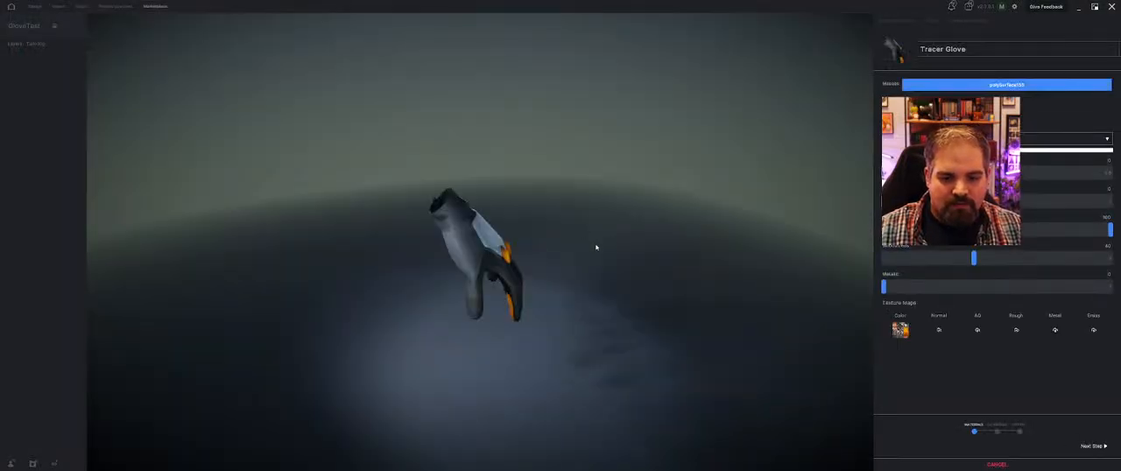
Keep the imported glove's materials, categorise it as Gloves cloth, and assign it to the left hand
left_click_drag(450, 236, 693, 330)
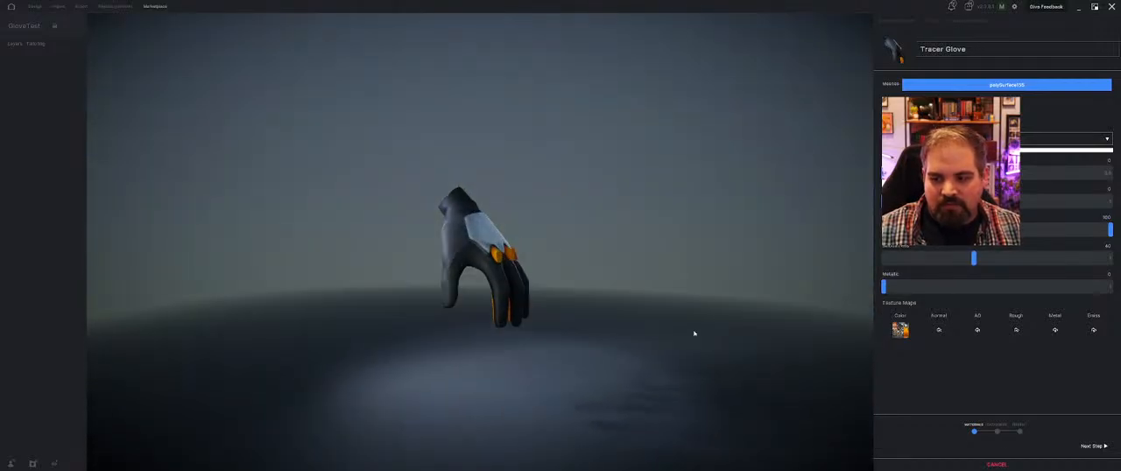
left_click(1101, 448)
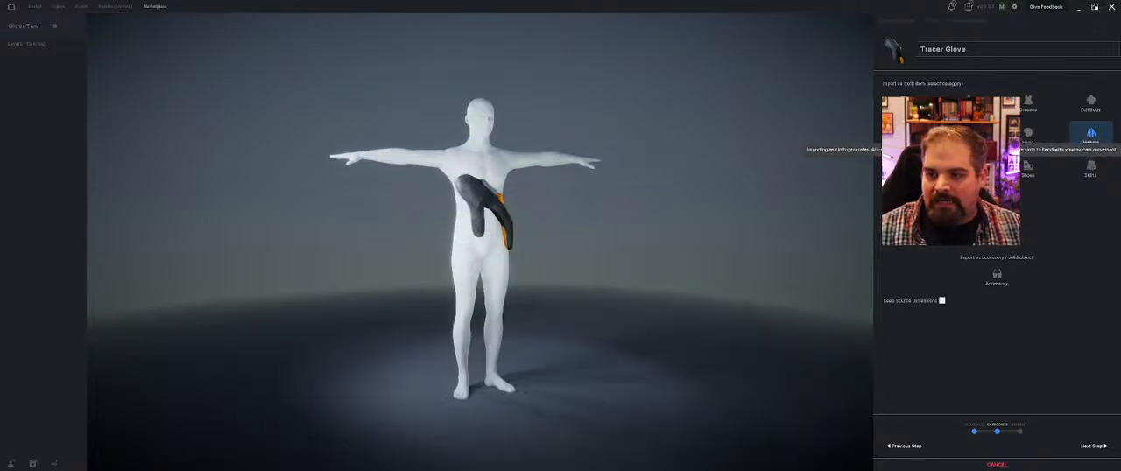
left_click(1091, 134)
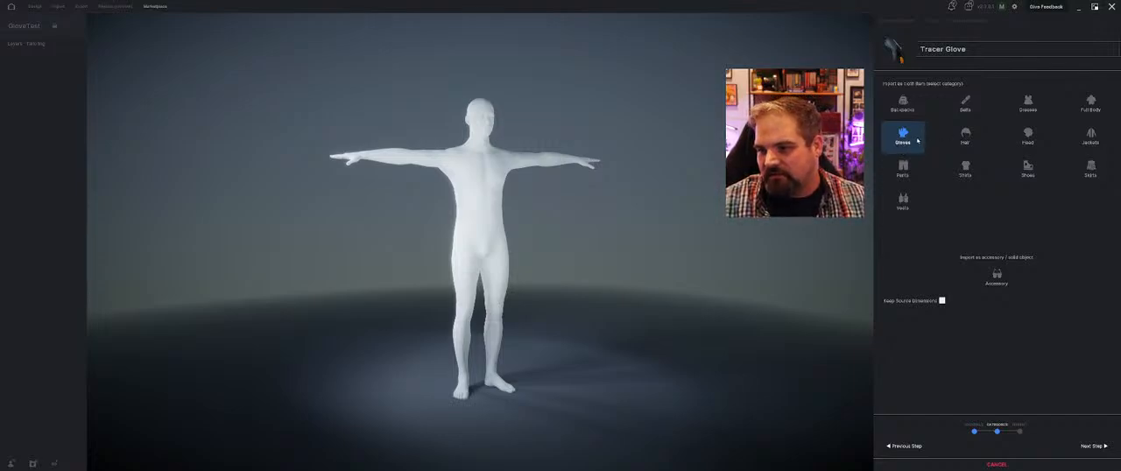
left_click(1090, 446)
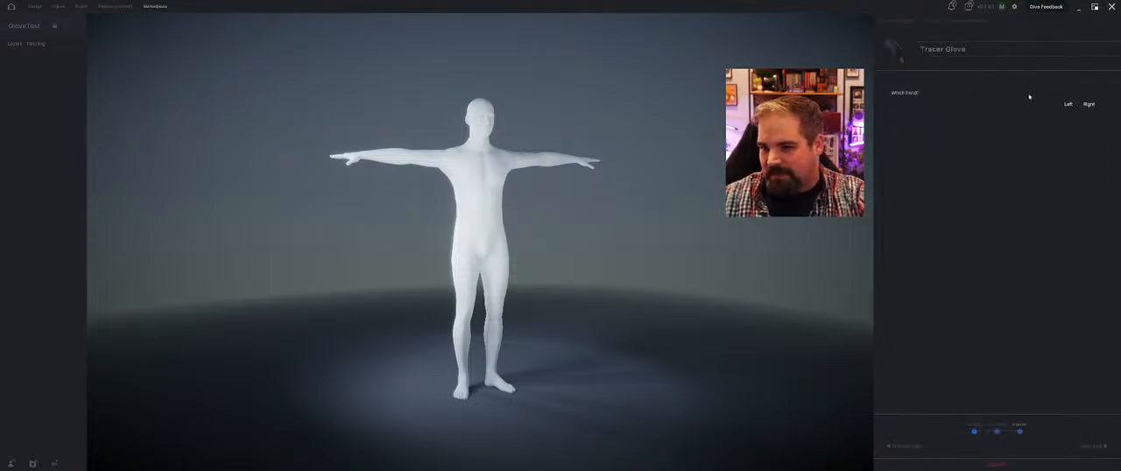
left_click(1069, 106)
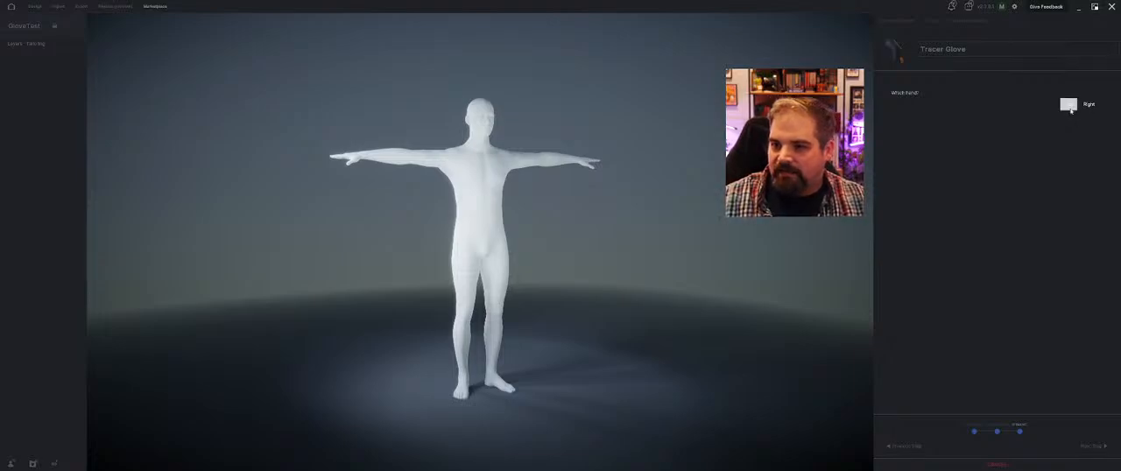
left_click(1070, 108)
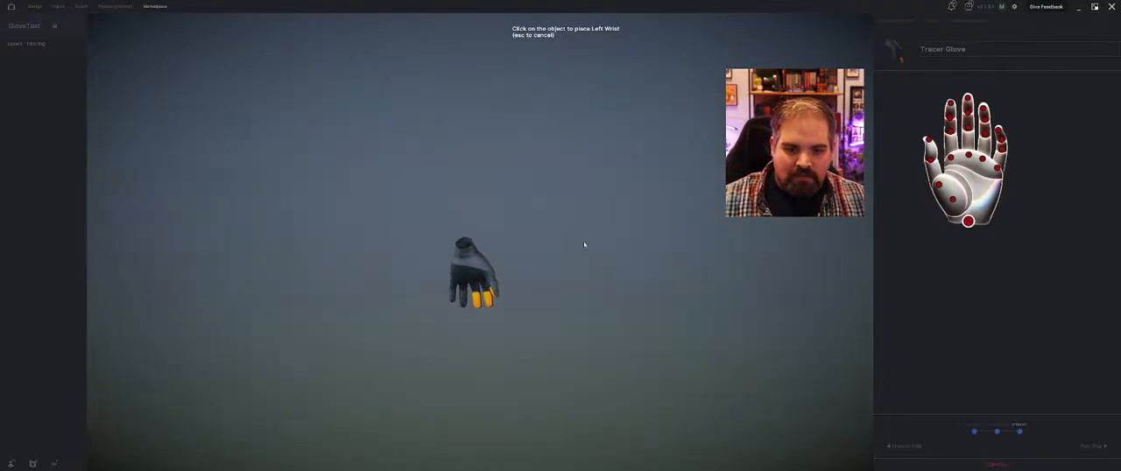
middle_click_drag(455, 271, 565, 232)
scroll(570, 262, "up", 5)
scroll(578, 265, "down", 3)
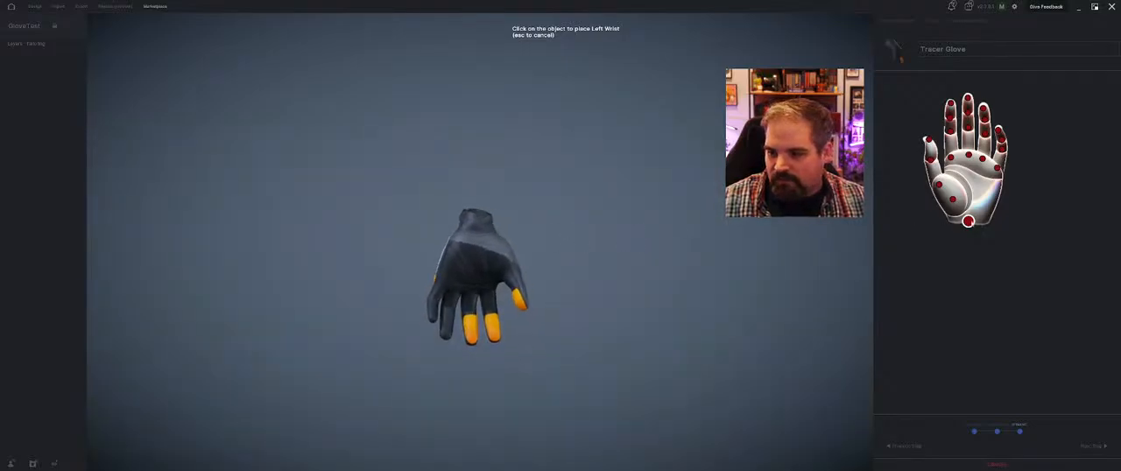
left_click(478, 226)
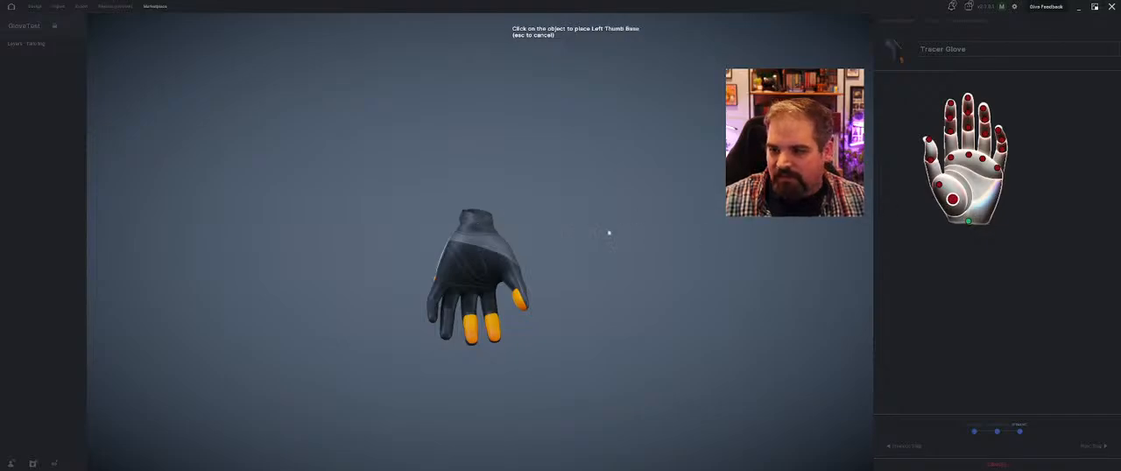
middle_click_drag(609, 233, 524, 255)
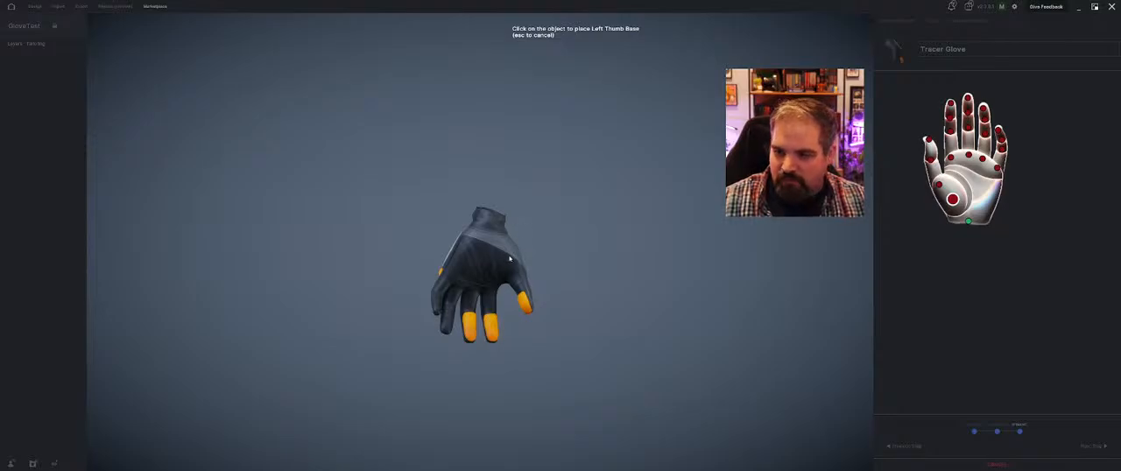
left_click(510, 258)
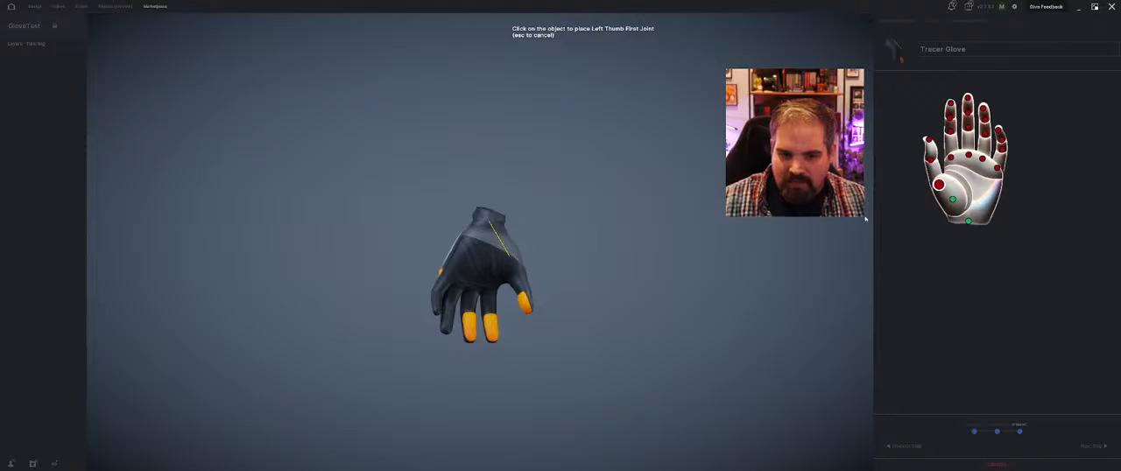
left_click(514, 274)
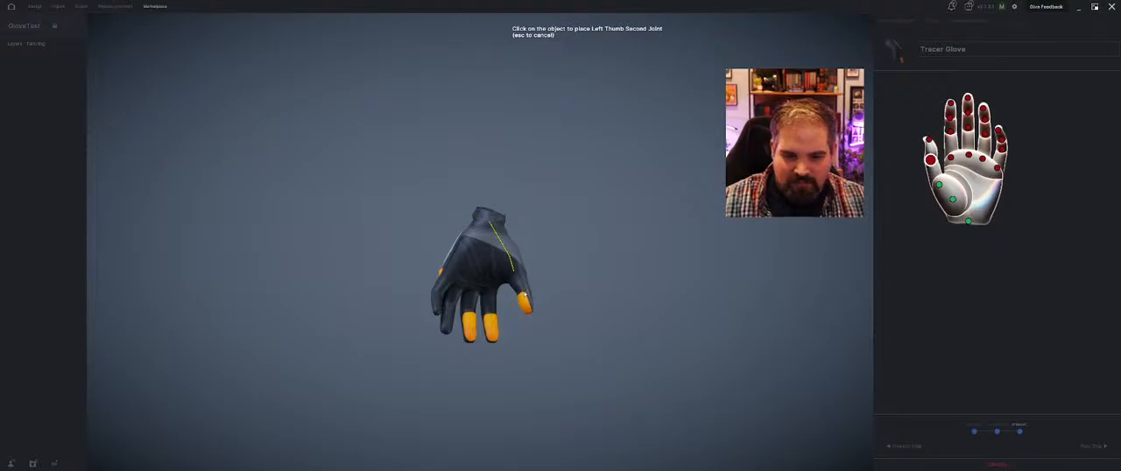
left_click(522, 293)
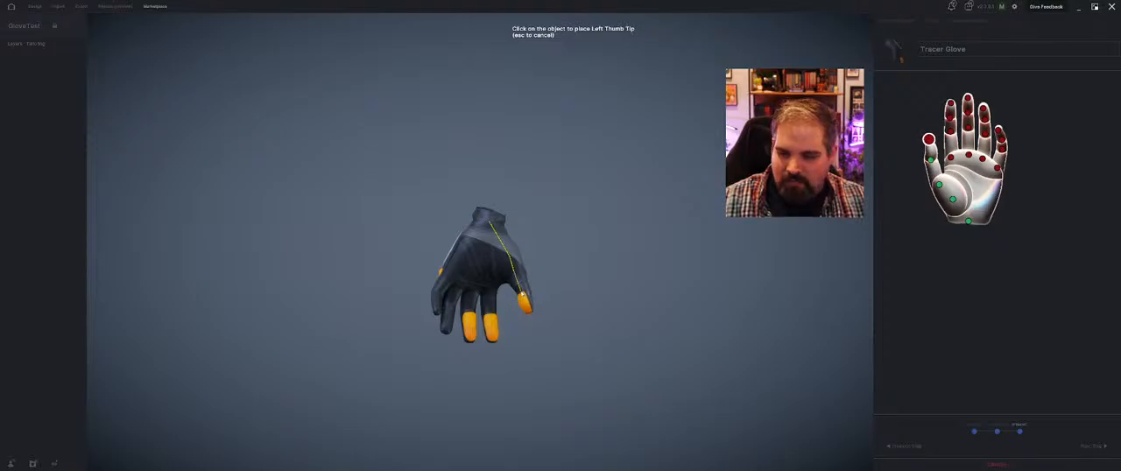
left_click(531, 316)
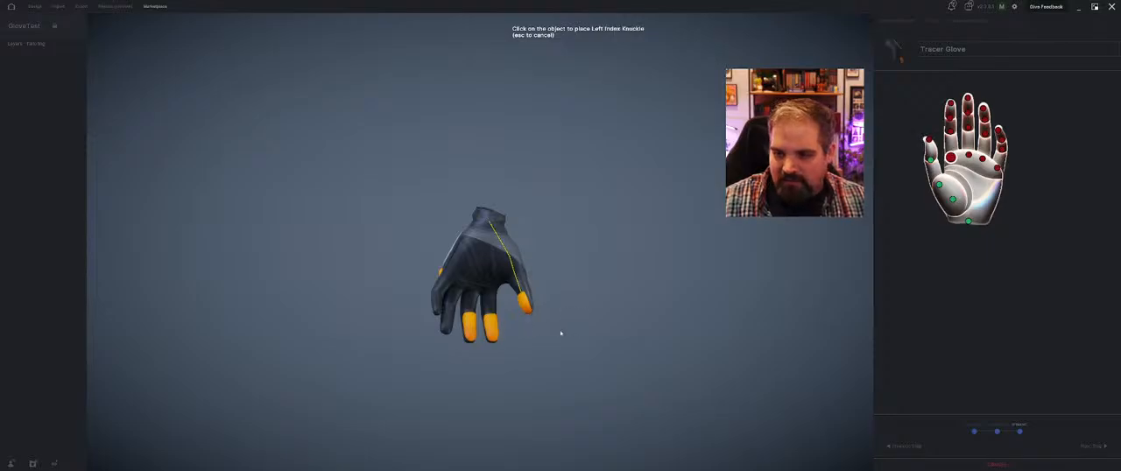
left_click(529, 313)
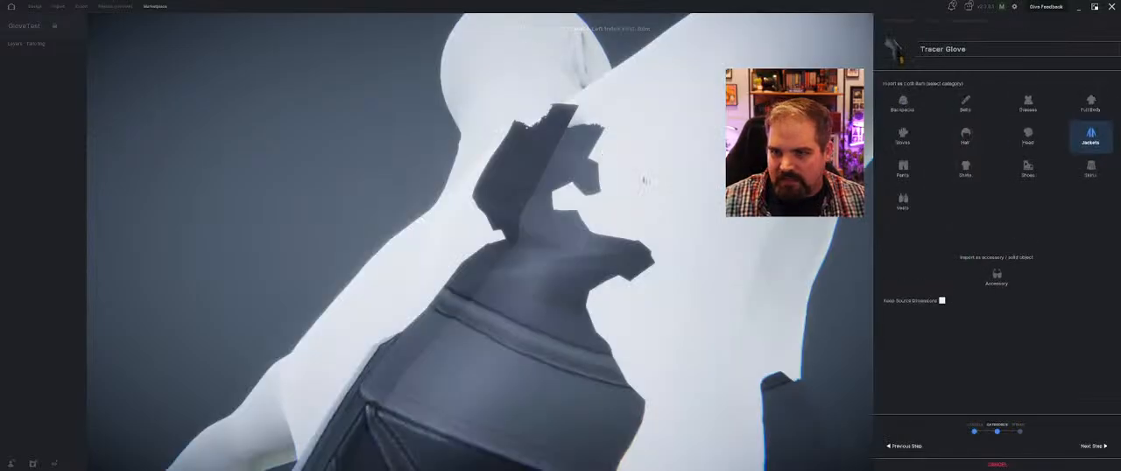
scroll(646, 182, "down", 5)
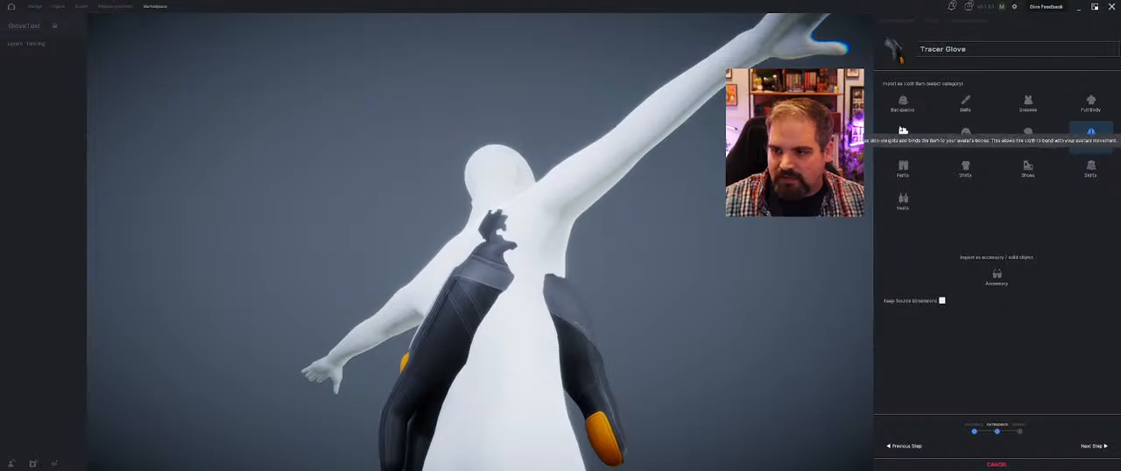
Set the item category to Gloves again and restart marker placement for the left hand
left_click(903, 134)
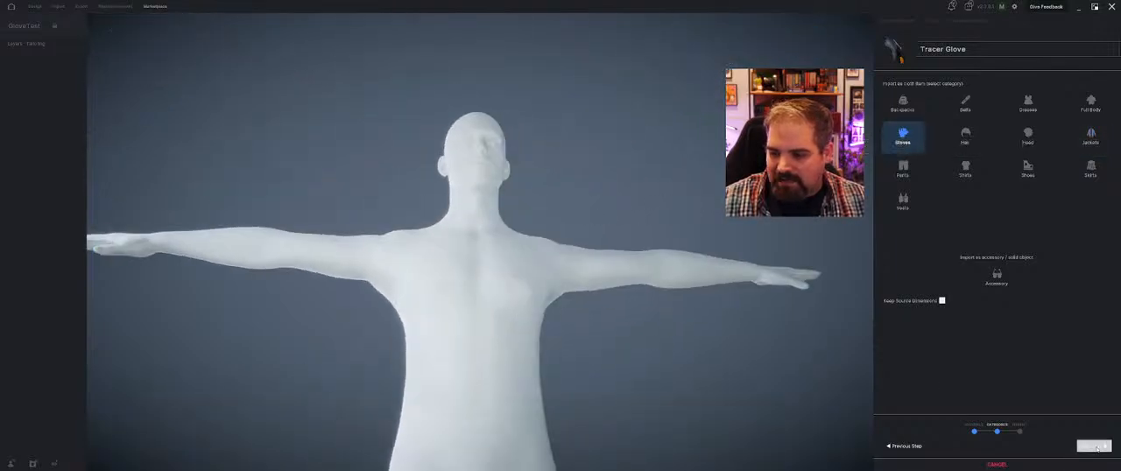
left_click(1094, 446)
left_click(1069, 104)
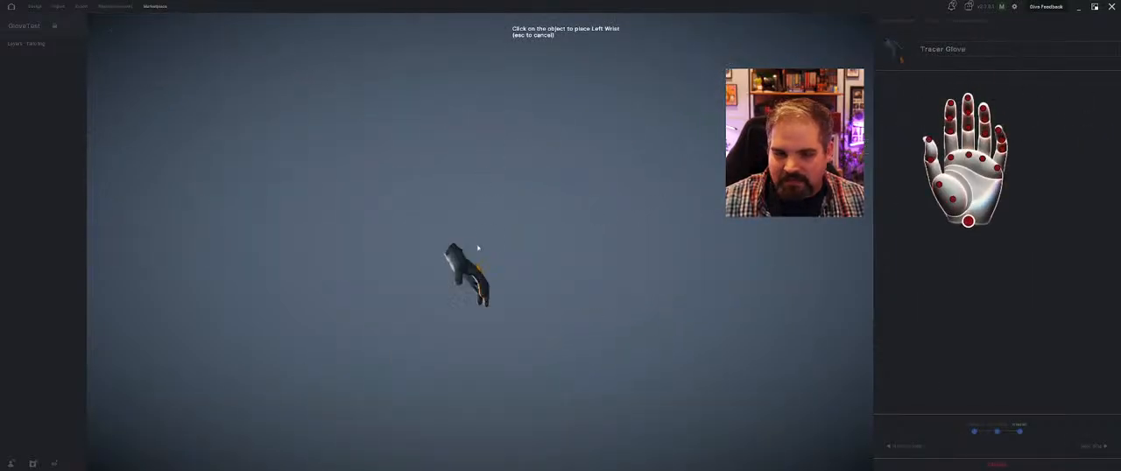
Place the left wrist marker and the thumb base, first joint, second joint and tip markers on the glove
left_click(480, 282)
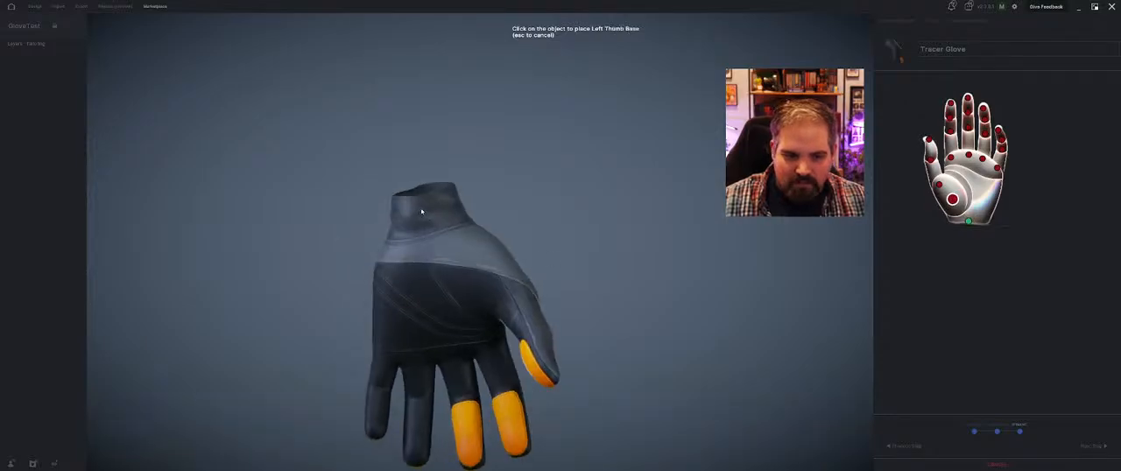
left_click(480, 268)
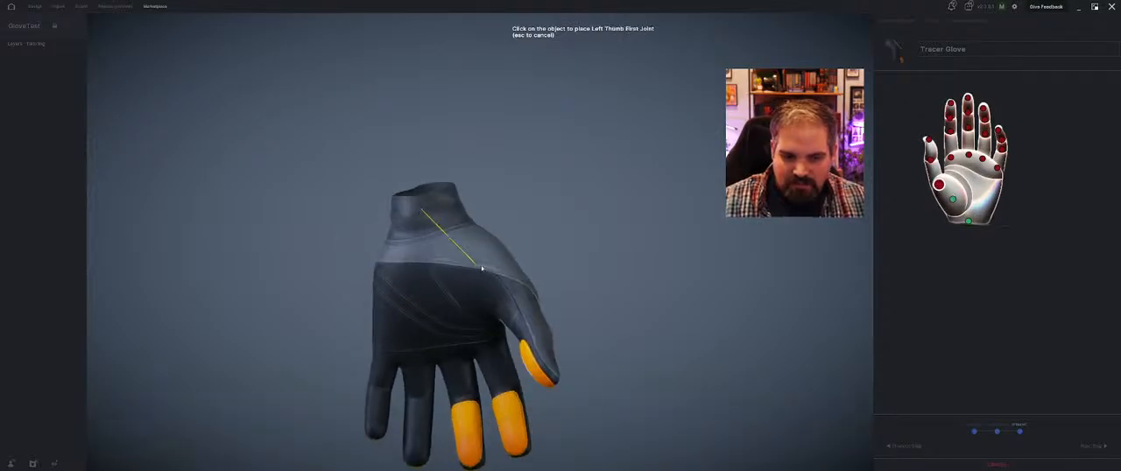
left_click(535, 329)
left_click(552, 382)
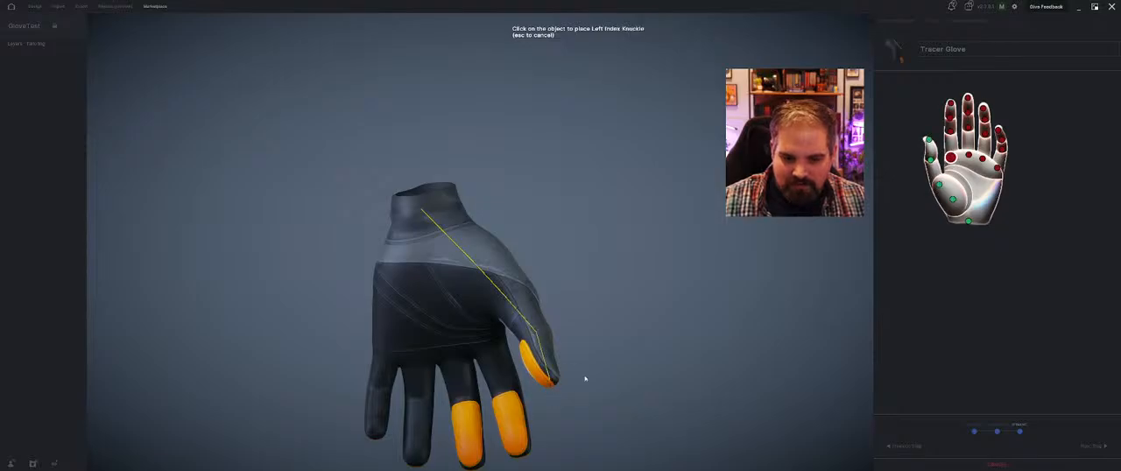
Place the left index knuckle, first joint, second joint and tip markers along the glove's index finger
middle_click_drag(504, 408, 443, 292)
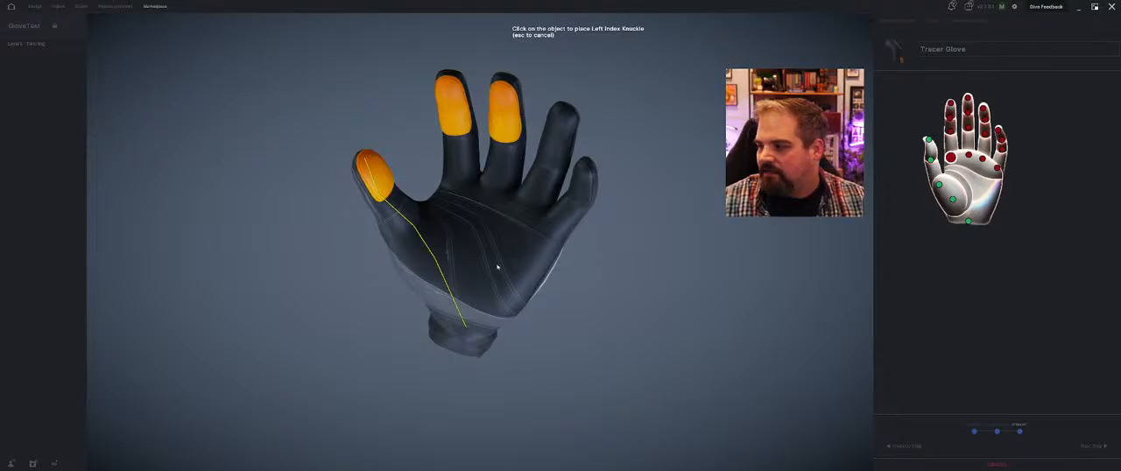
mouse_move(524, 238)
middle_mouse_down()
mouse_move(508, 233)
mouse_move(478, 257)
mouse_move(508, 189)
mouse_move(504, 158)
mouse_move(534, 147)
mouse_move(541, 218)
mouse_move(513, 231)
mouse_move(544, 228)
mouse_move(541, 237)
mouse_move(488, 243)
mouse_move(507, 241)
middle_mouse_up()
left_click(470, 208)
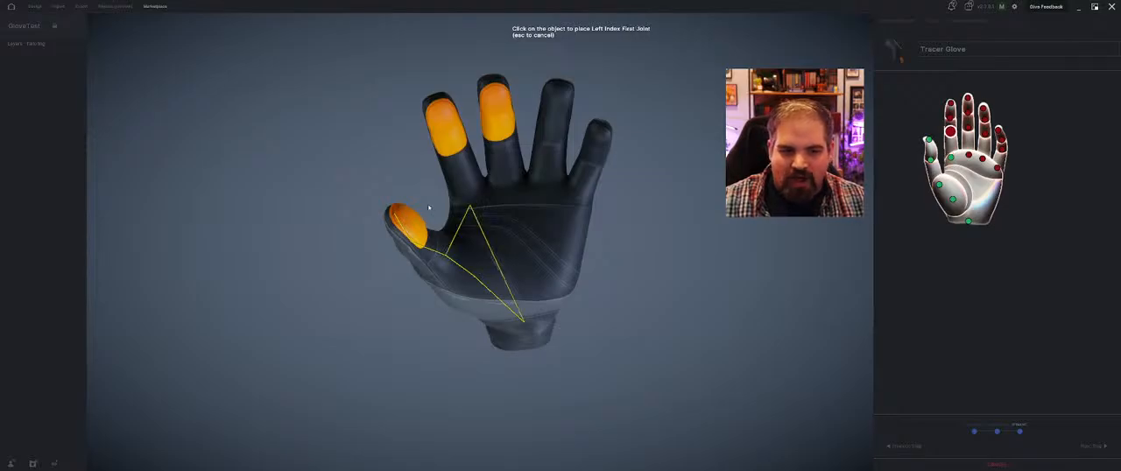
mouse_move(471, 208)
middle_mouse_down()
mouse_move(476, 199)
mouse_move(359, 188)
mouse_move(360, 168)
mouse_move(438, 98)
middle_mouse_up()
left_click(456, 91)
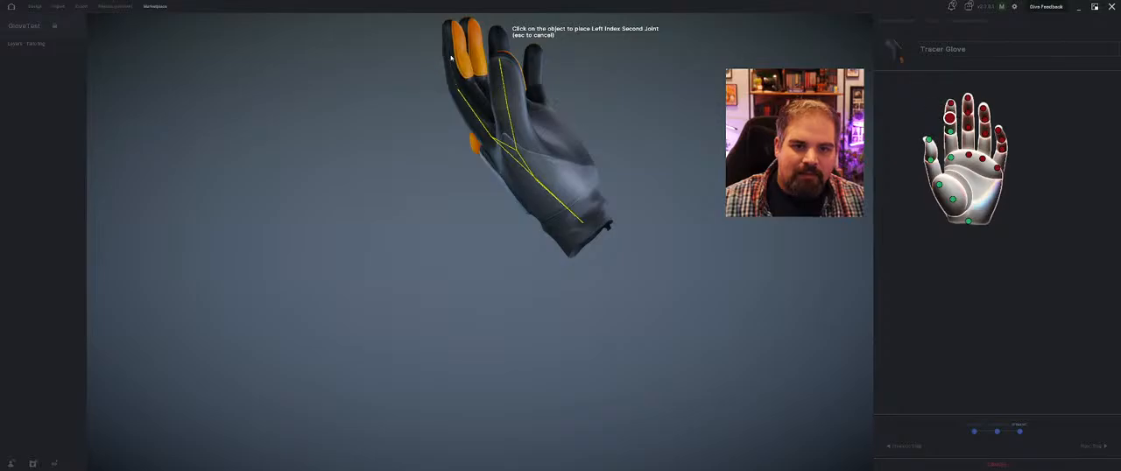
left_click(452, 56)
left_click(453, 25)
Place the left middle knuckle, first joint, second joint and tip markers along the glove's middle finger
middle_click_drag(453, 26, 659, 173)
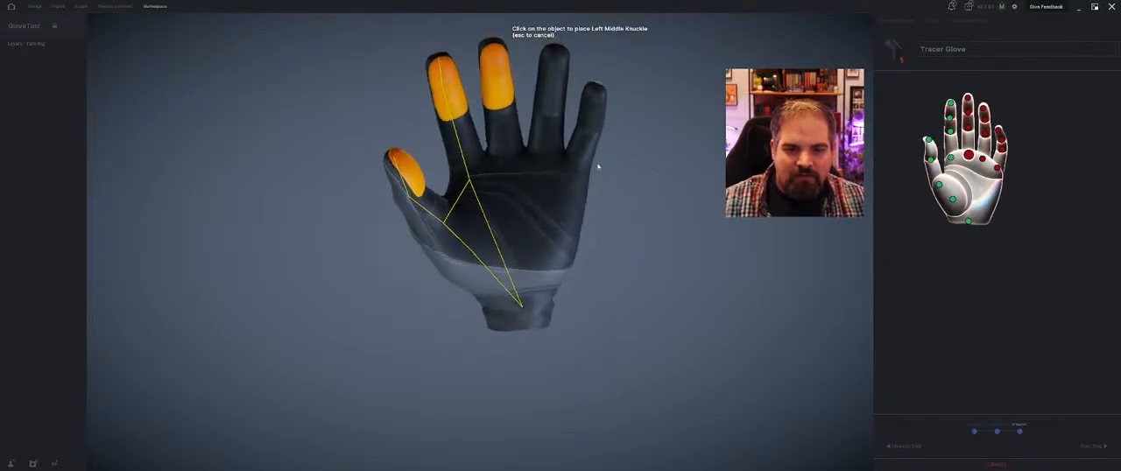
left_click(504, 172)
middle_click_drag(505, 172, 663, 100)
left_click(471, 106)
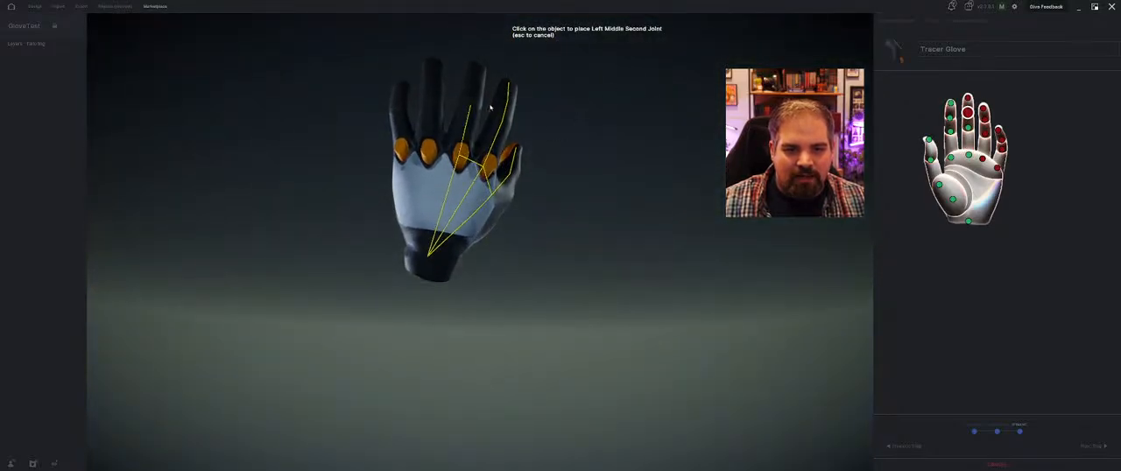
middle_click_drag(491, 107, 484, 40)
left_click(481, 45)
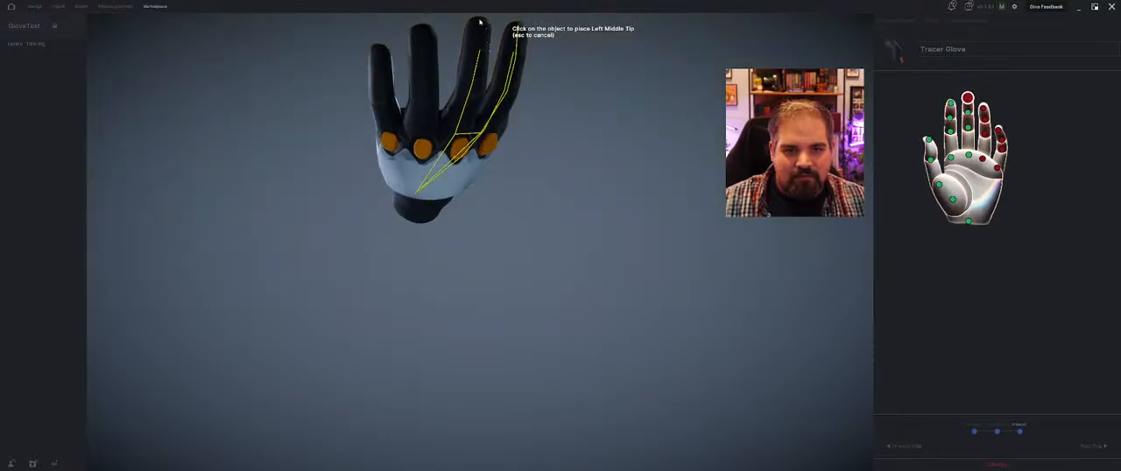
left_click(480, 22)
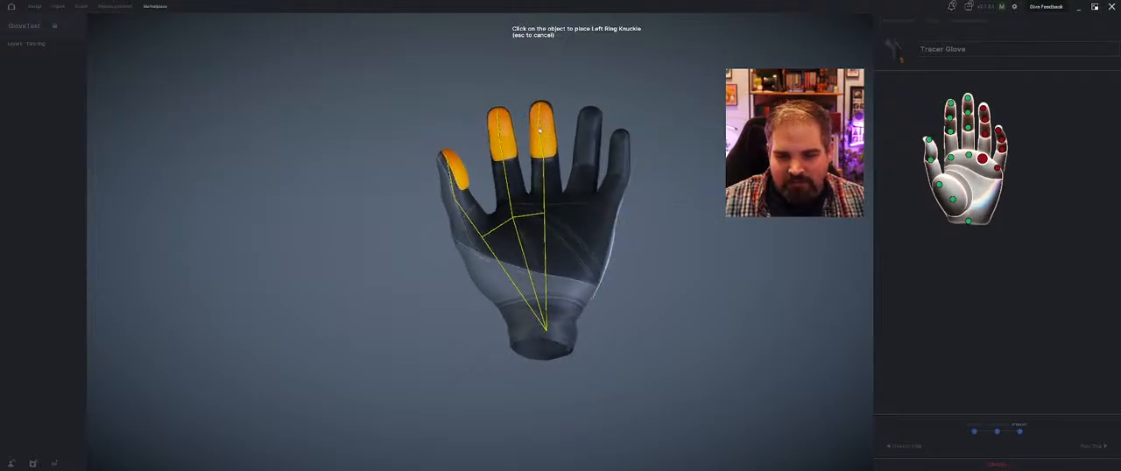
Place the left ring knuckle, first joint, second joint and tip markers along the glove's ring finger
left_click(576, 212)
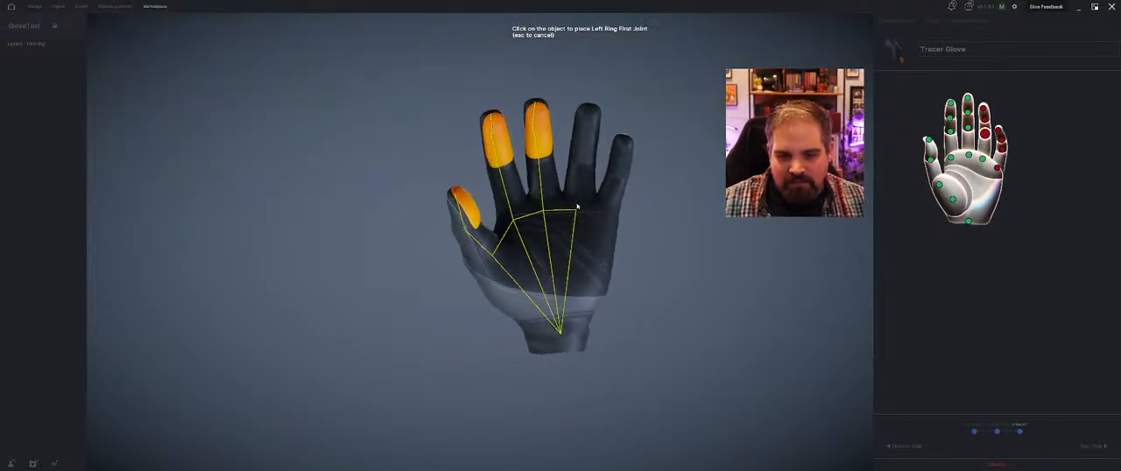
left_click(580, 164)
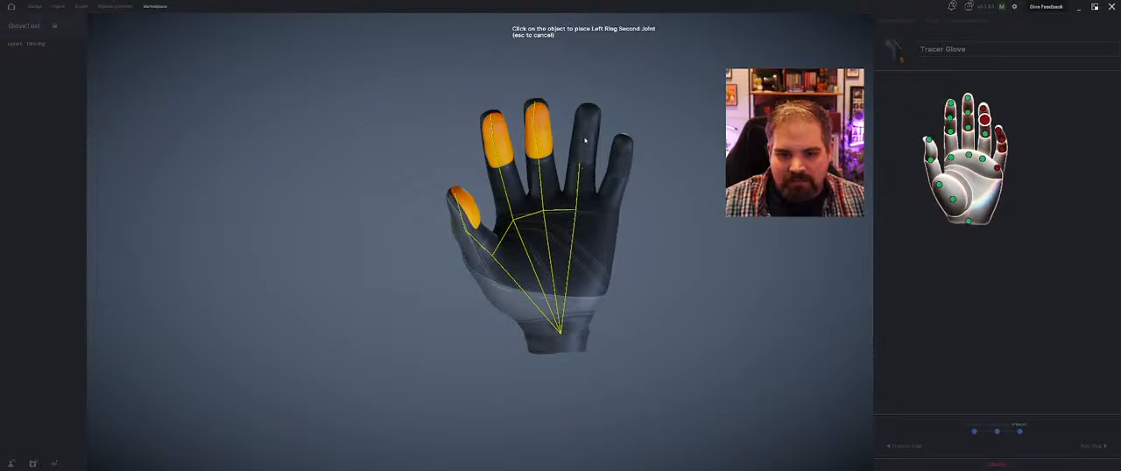
left_click(585, 134)
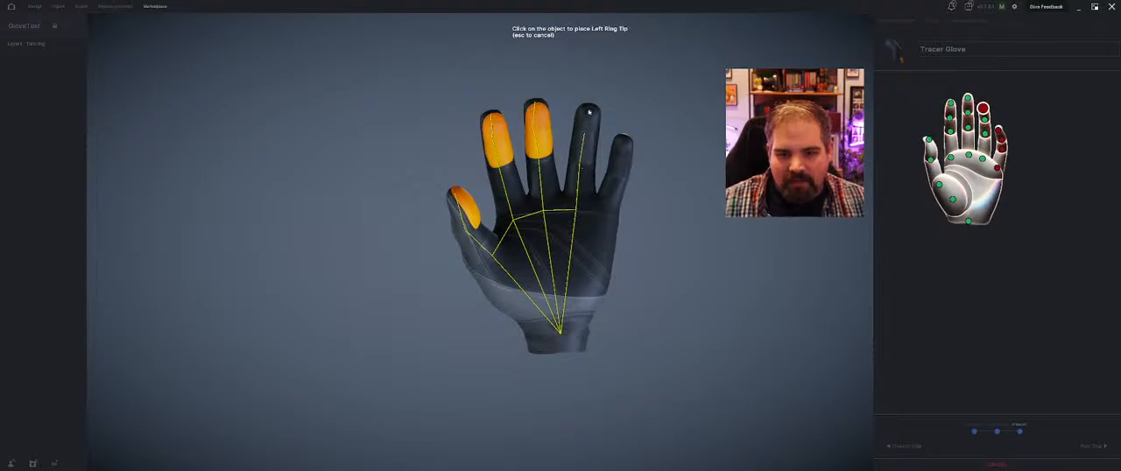
left_click(589, 112)
Place the left ring tip and the left pinky knuckle, joint and tip markers, and finish the glove import
middle_click_drag(589, 112, 601, 202)
left_click(603, 211)
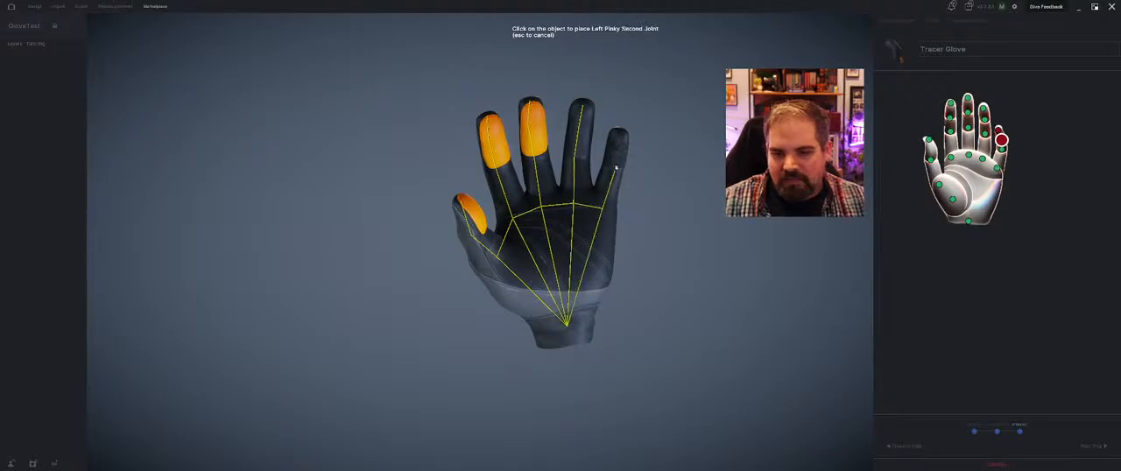
left_click(618, 153)
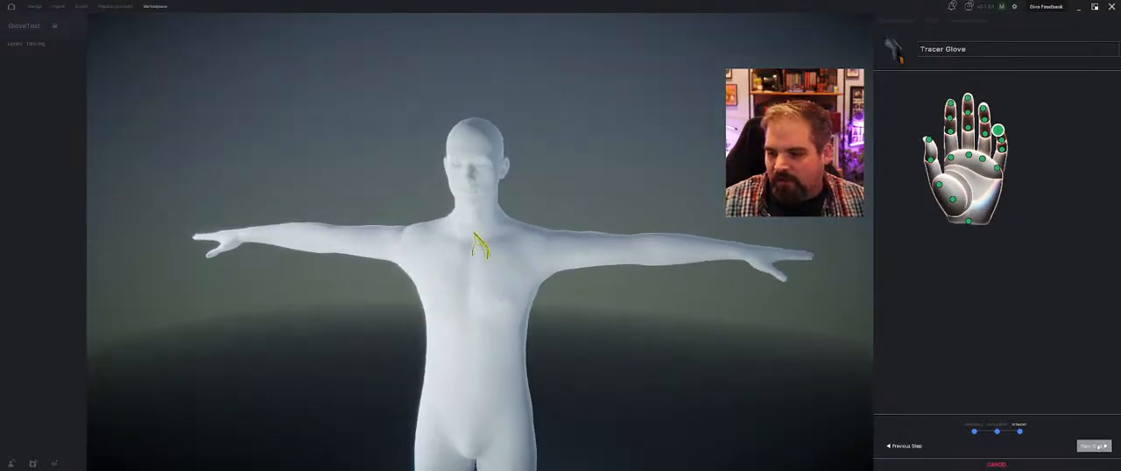
left_click(1099, 447)
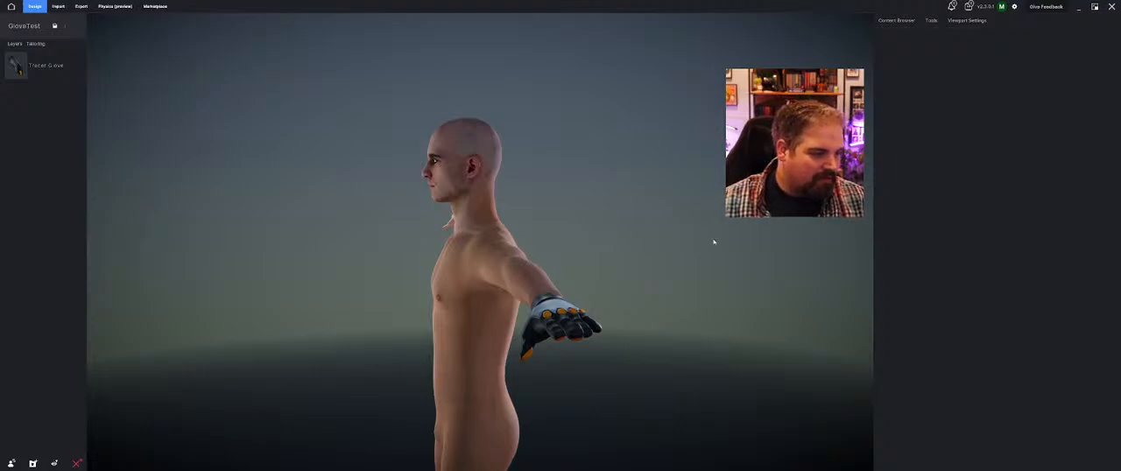
Select the Tracer Glove on the avatar and examine its fit around the hand and wrist from several angles
middle_click_drag(615, 253, 630, 253)
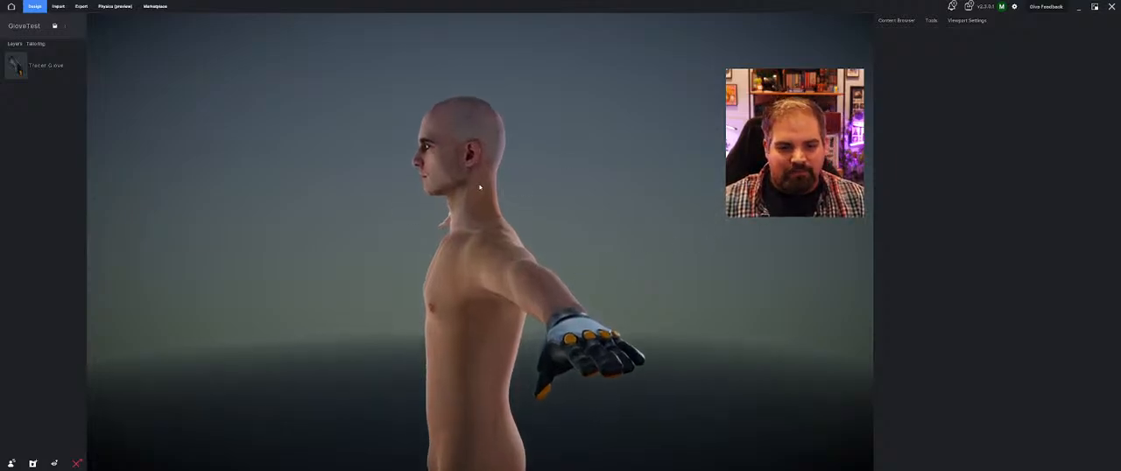
middle_click_drag(481, 185, 294, 221)
scroll(475, 270, "up", 4)
scroll(443, 207, "up", 4)
scroll(444, 207, "down", 4)
middle_click_drag(561, 138, 386, 224)
left_click(433, 262)
scroll(434, 262, "down", 2)
middle_click_drag(434, 262, 683, 200)
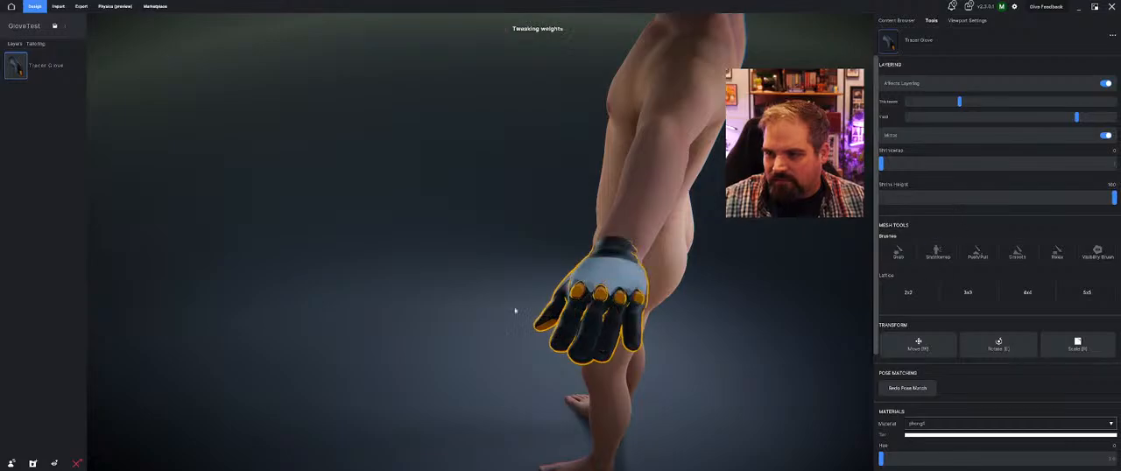
middle_click_drag(515, 311, 588, 263)
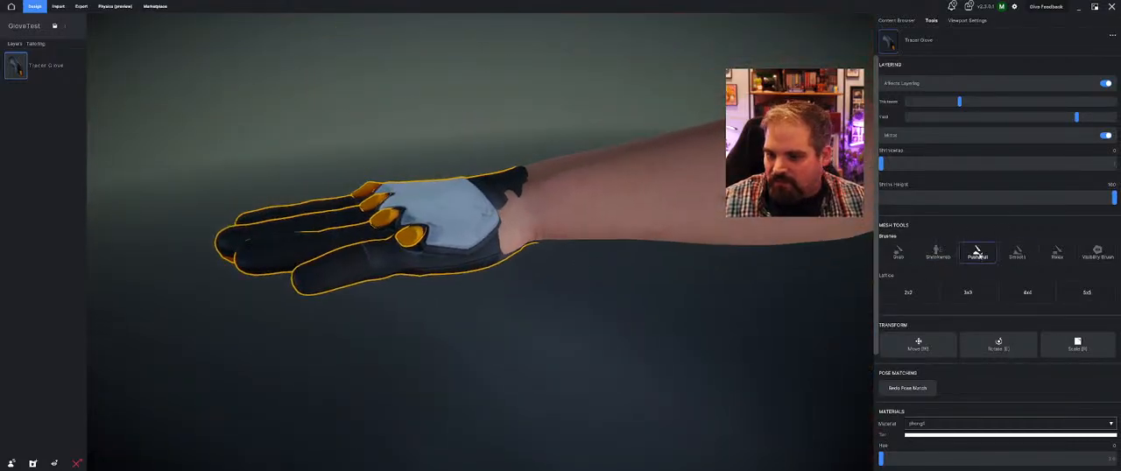
Sculpt the original glove mesh outward around the back of the wrist with the Push/Pull brush to cover the exposed skin
left_click(978, 253)
left_click(602, 245)
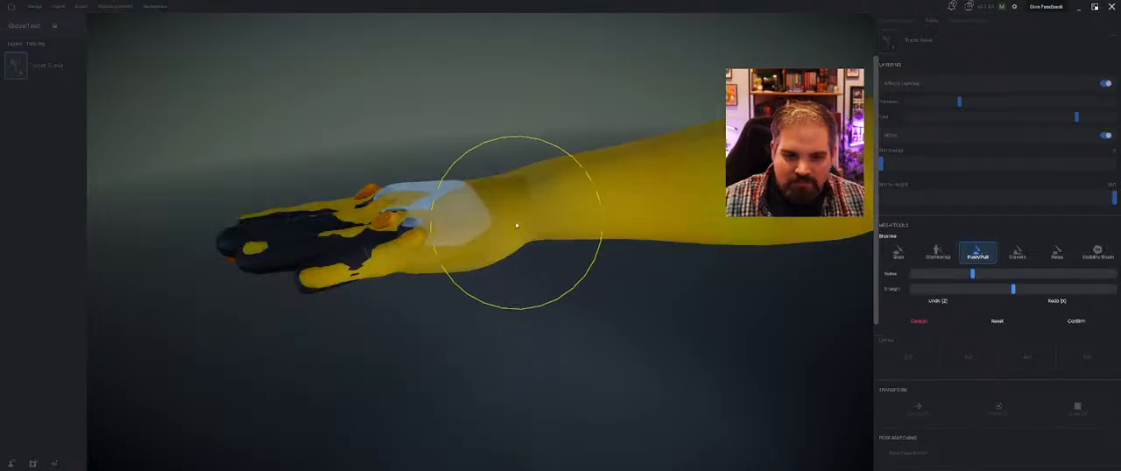
left_click_drag(516, 226, 510, 242)
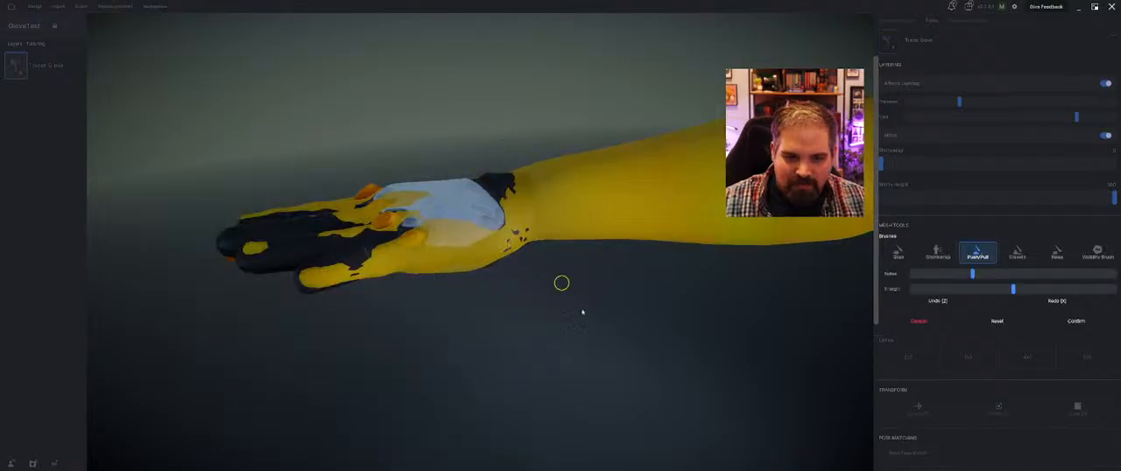
left_click_drag(582, 310, 504, 177)
middle_click_drag(479, 160, 637, 208)
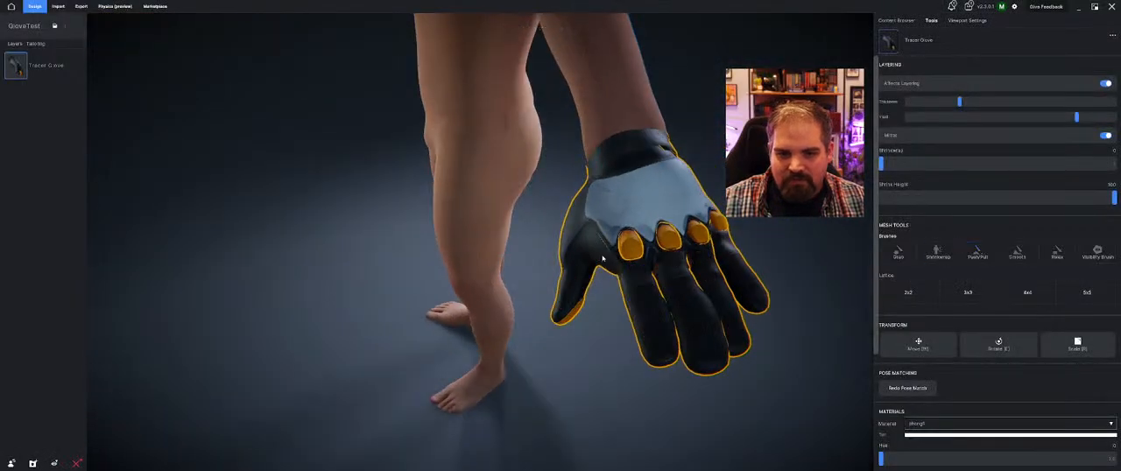
Sculpt the original glove mesh with the Push/Pull brush around the palm side and wrist cuff, and apply the changes
middle_click_drag(602, 258, 516, 173)
left_click(974, 252)
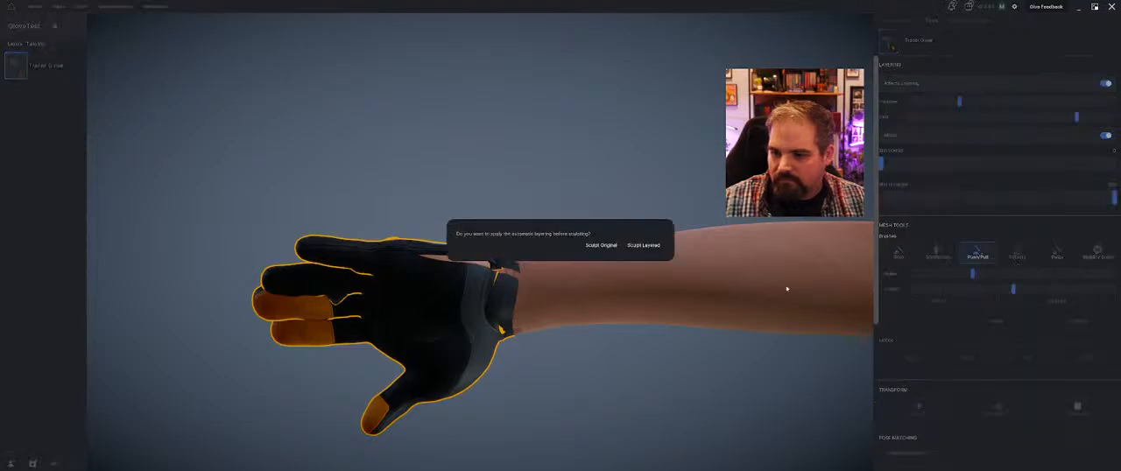
left_click(601, 246)
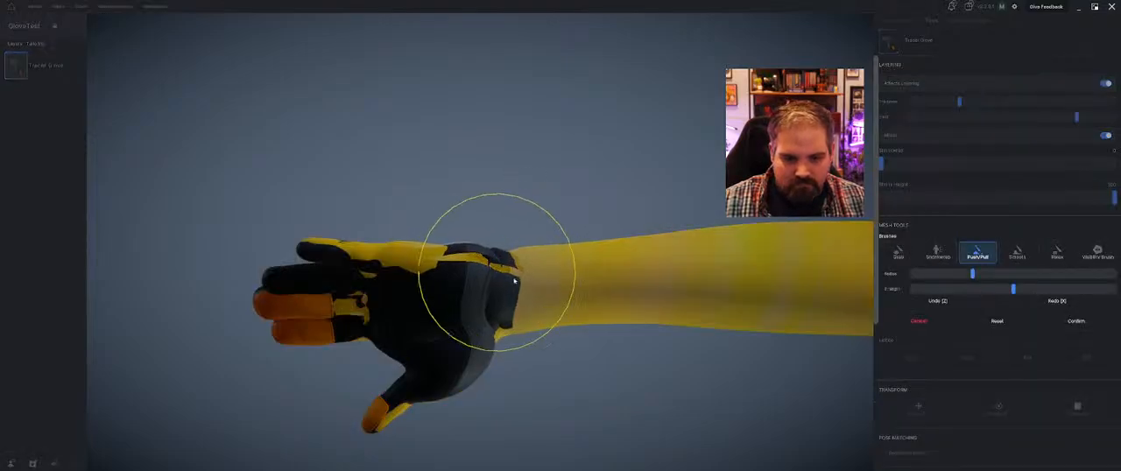
mouse_move(418, 271)
left_mouse_down()
mouse_move(349, 245)
mouse_move(456, 275)
left_mouse_up()
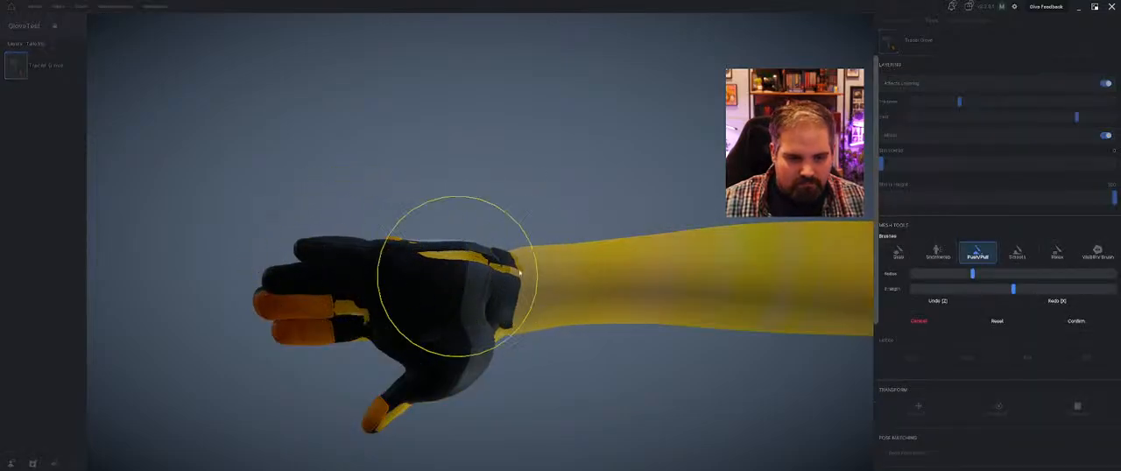
mouse_move(461, 191)
middle_mouse_down()
mouse_move(486, 257)
mouse_move(553, 283)
mouse_move(800, 429)
middle_mouse_up()
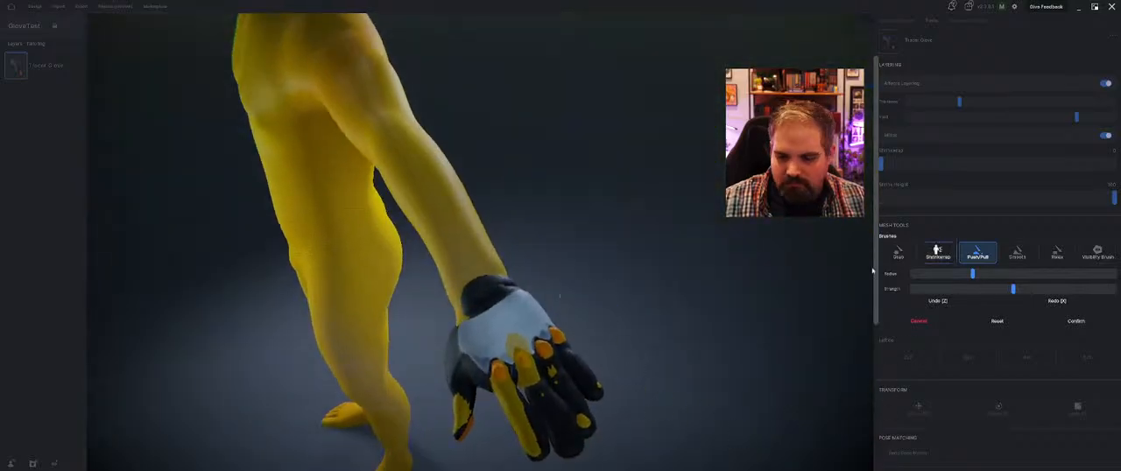
middle_click_drag(732, 435, 673, 386)
left_click(1076, 320)
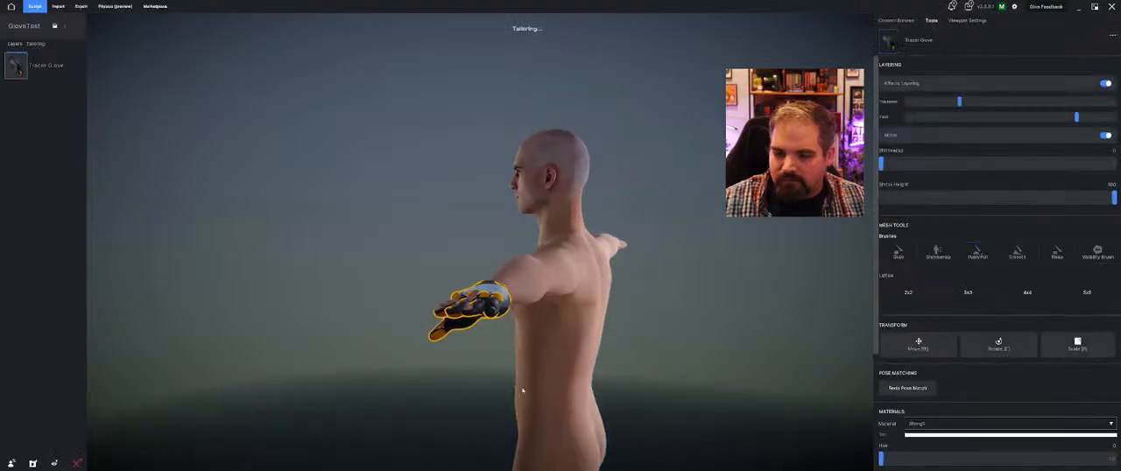
Examine the mirrored gloves on both of the avatar's hands and review the glove's tool and material settings
mouse_move(520, 388)
middle_mouse_down()
mouse_move(576, 343)
mouse_move(569, 376)
mouse_move(602, 386)
mouse_move(511, 365)
mouse_move(468, 312)
mouse_move(483, 328)
mouse_move(480, 304)
middle_mouse_up()
mouse_move(593, 312)
middle_mouse_down()
mouse_move(545, 318)
mouse_move(611, 356)
mouse_move(747, 381)
mouse_move(556, 406)
mouse_move(594, 380)
mouse_move(509, 318)
mouse_move(655, 367)
mouse_move(604, 371)
mouse_move(502, 329)
mouse_move(571, 308)
middle_mouse_up()
scroll(587, 301, "up", 2)
scroll(587, 301, "down", 1)
scroll(972, 319, "down", 3)
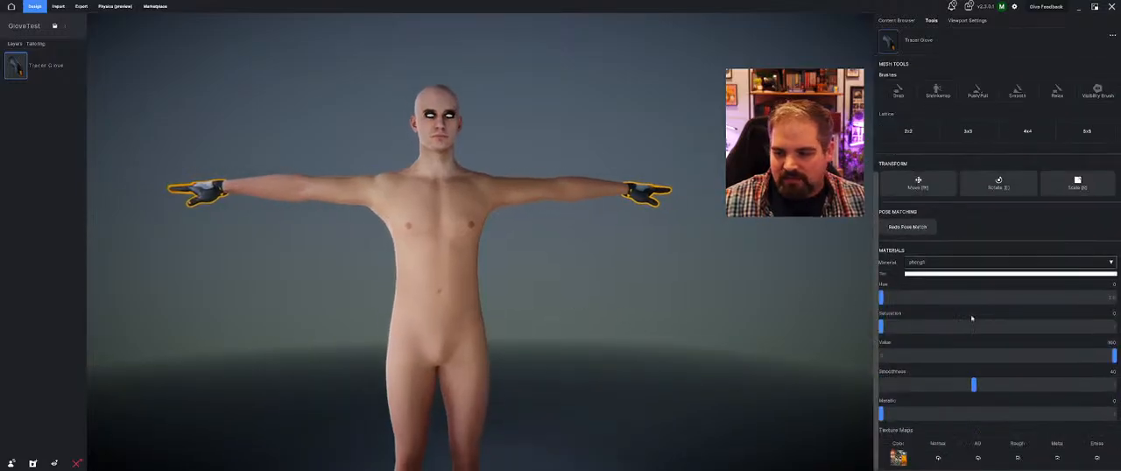
scroll(978, 303, "up", 3)
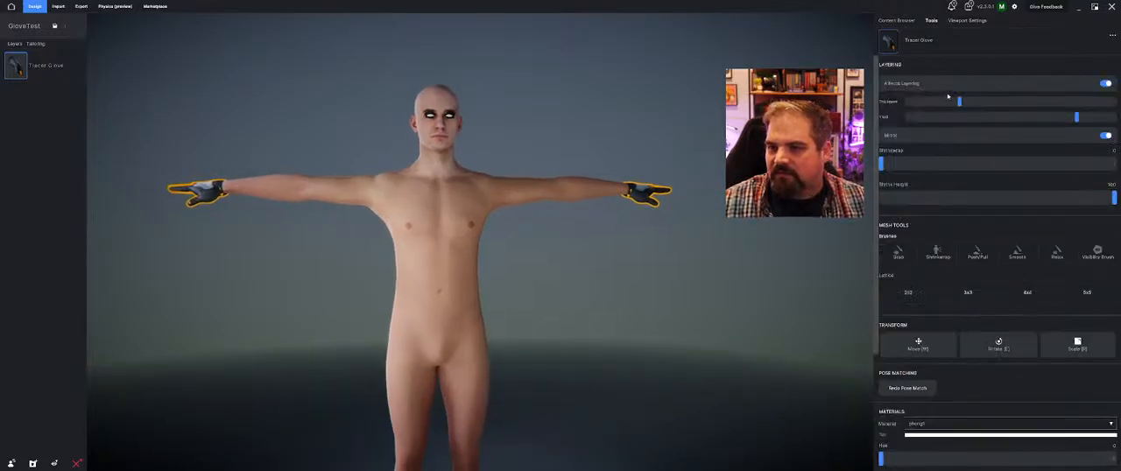
mouse_move(373, 158)
middle_mouse_down()
mouse_move(383, 158)
mouse_move(348, 161)
mouse_move(371, 167)
middle_mouse_up()
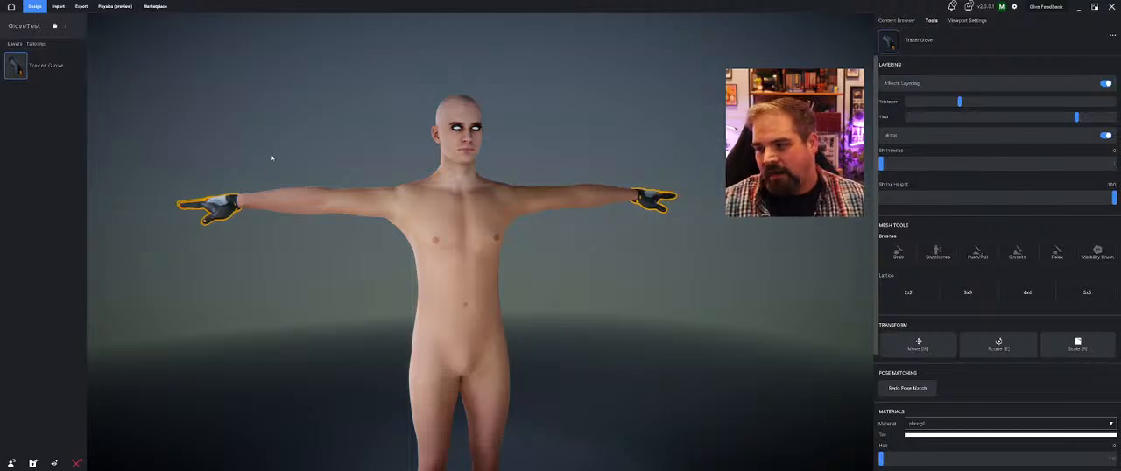
Play the Pull Rope animation on the avatar to check how the gloves deform
left_click(951, 19)
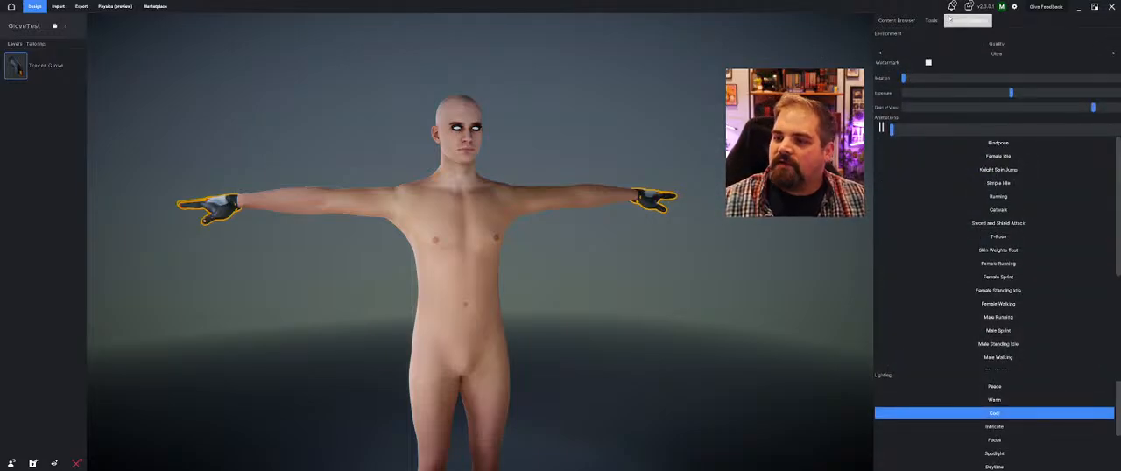
scroll(990, 333, "down", 3)
left_click(1010, 364)
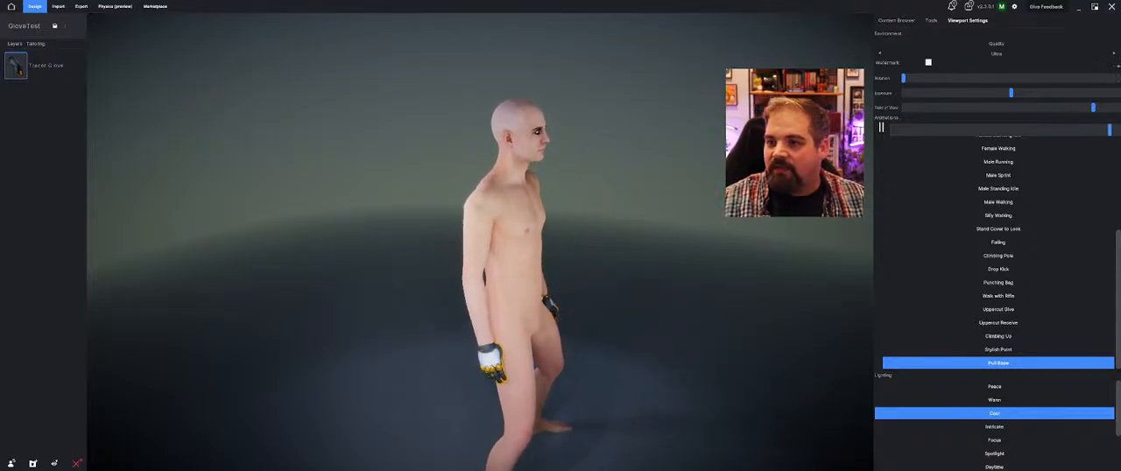
Swap to the female avatar in grey underwear from My Content and transfer the equipped gloves to it
left_click(895, 18)
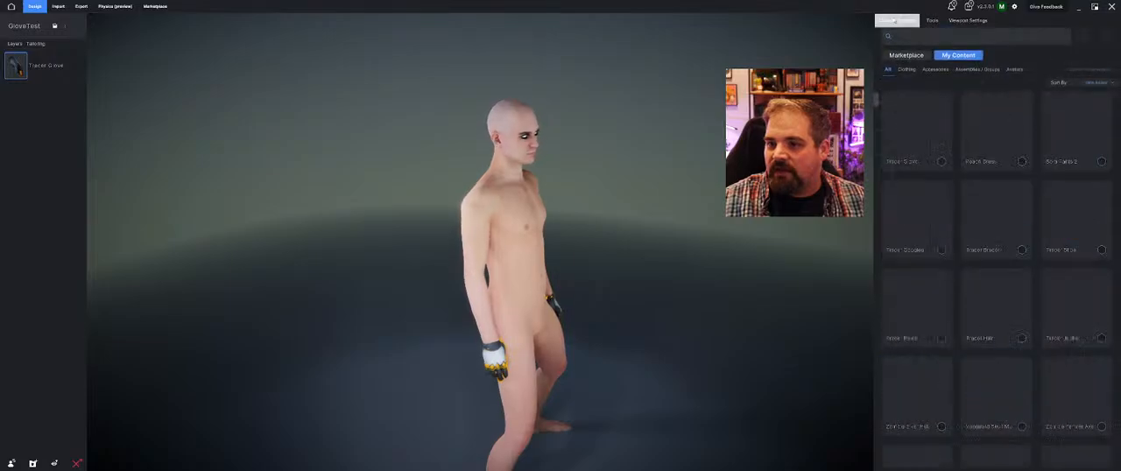
left_click(1015, 72)
mouse_move(1011, 215)
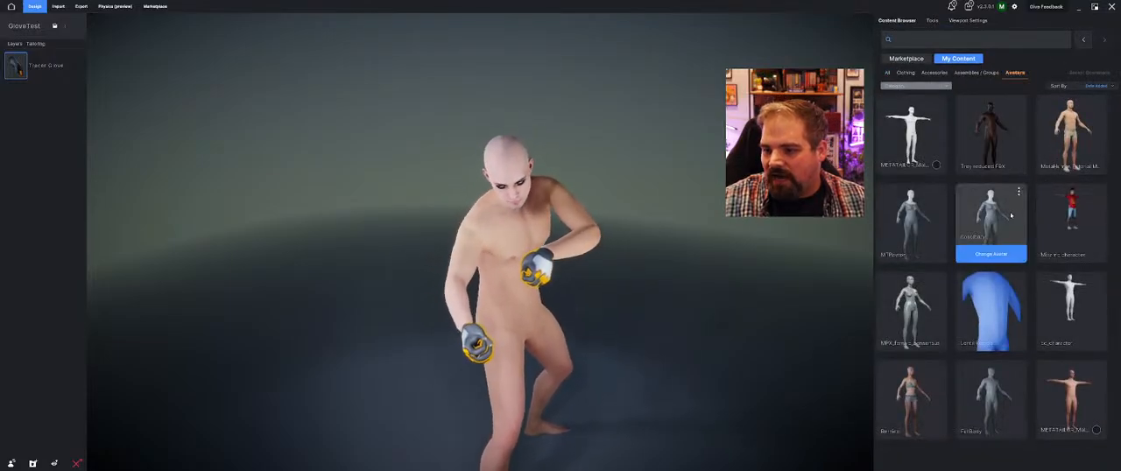
left_click(927, 439)
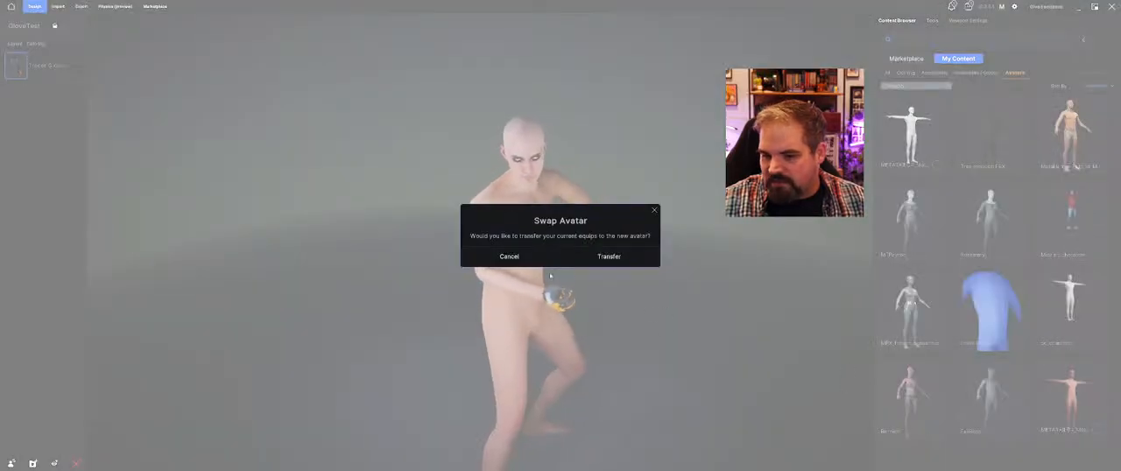
left_click(611, 256)
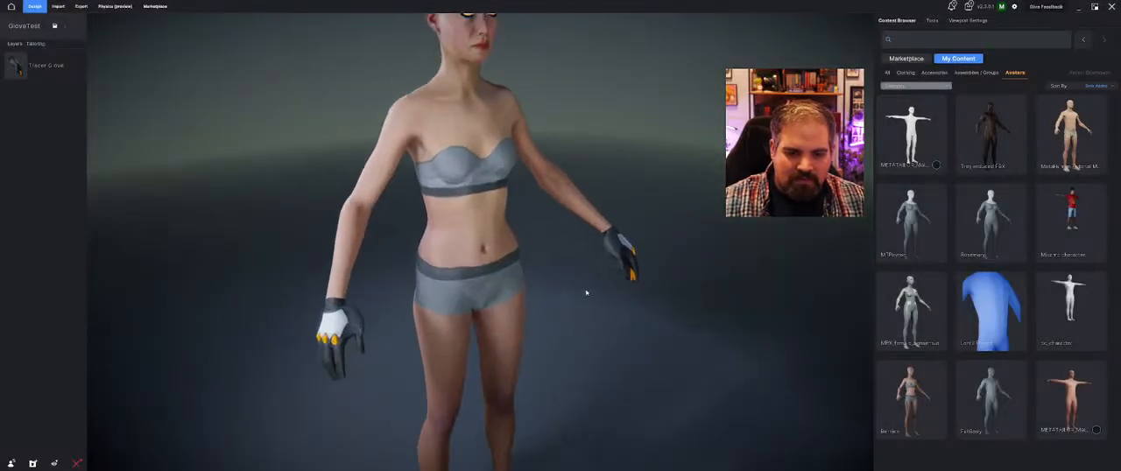
Sculpt the original glove mesh around the female avatar's wrist with the Push/Pull brush and apply the result
left_click(506, 265)
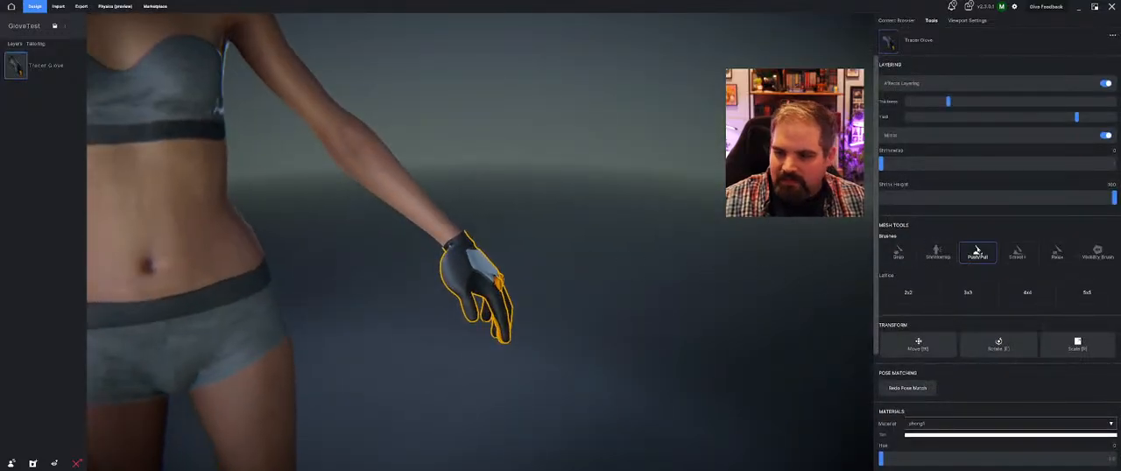
left_click(978, 253)
left_click(599, 246)
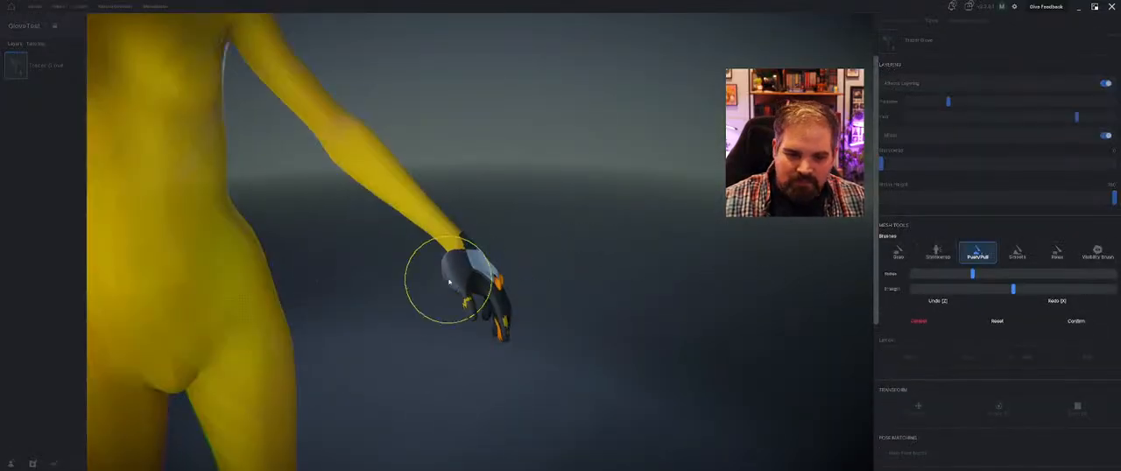
left_click(1084, 321)
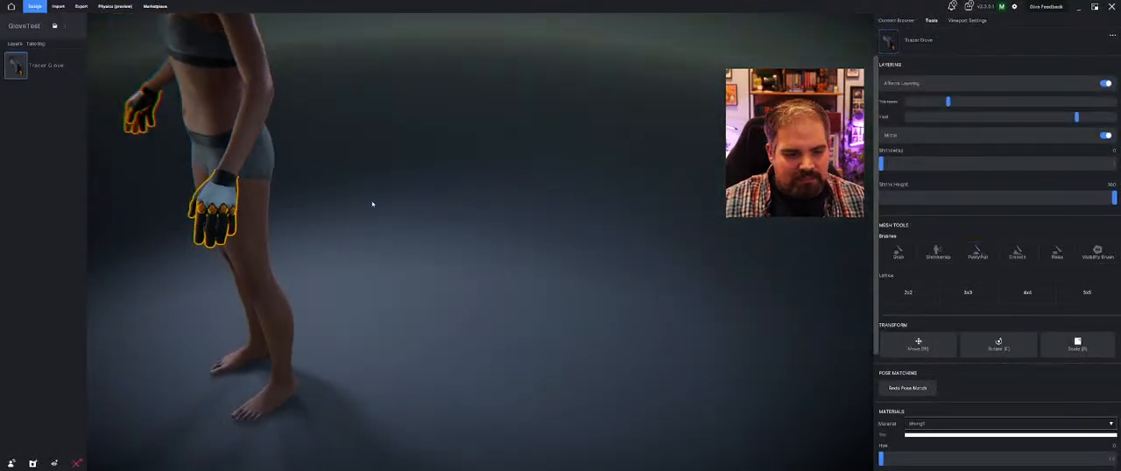
Play the Pull Rope, Stylish Point and Walk with Rifle animations to check the gloves on the female avatar
middle_click_drag(373, 204, 675, 153)
left_click(968, 20)
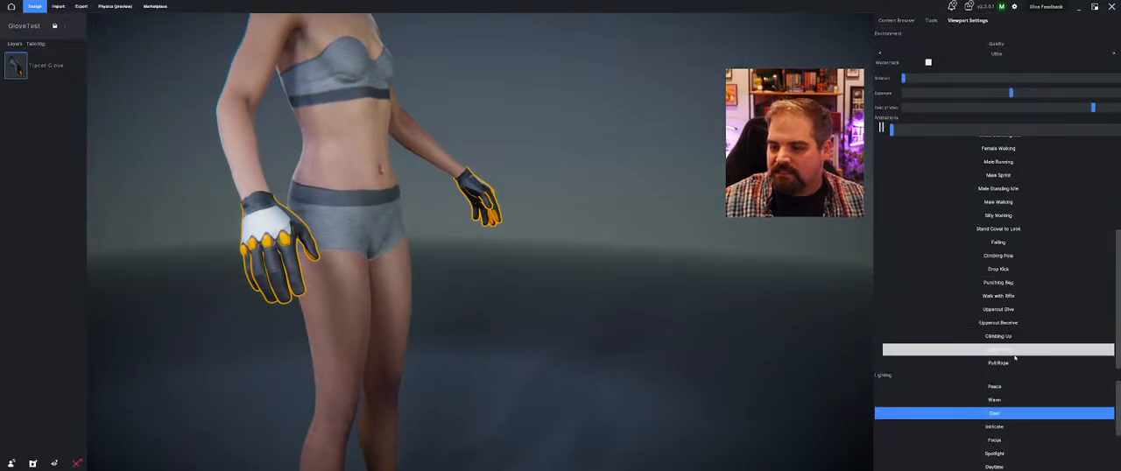
left_click(1016, 361)
middle_click_drag(497, 289, 493, 215)
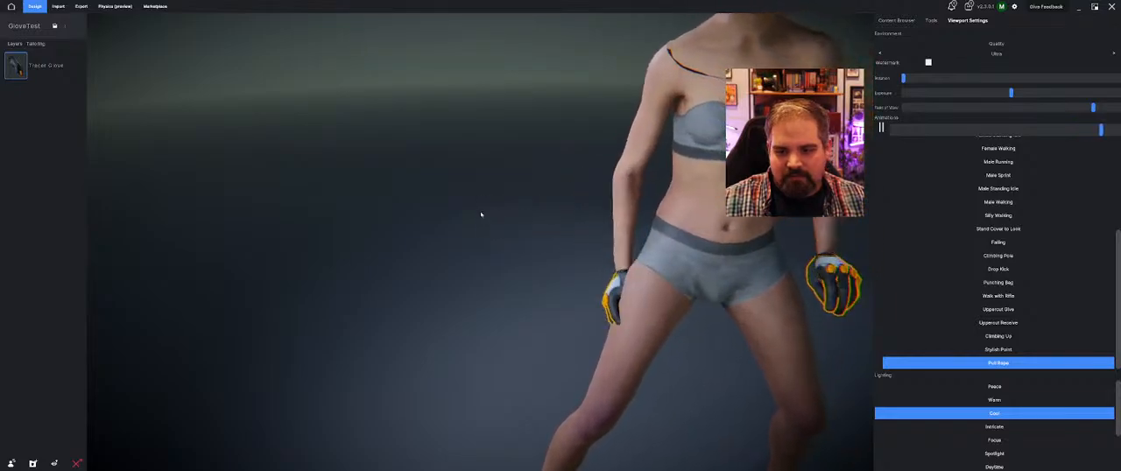
left_click(973, 362)
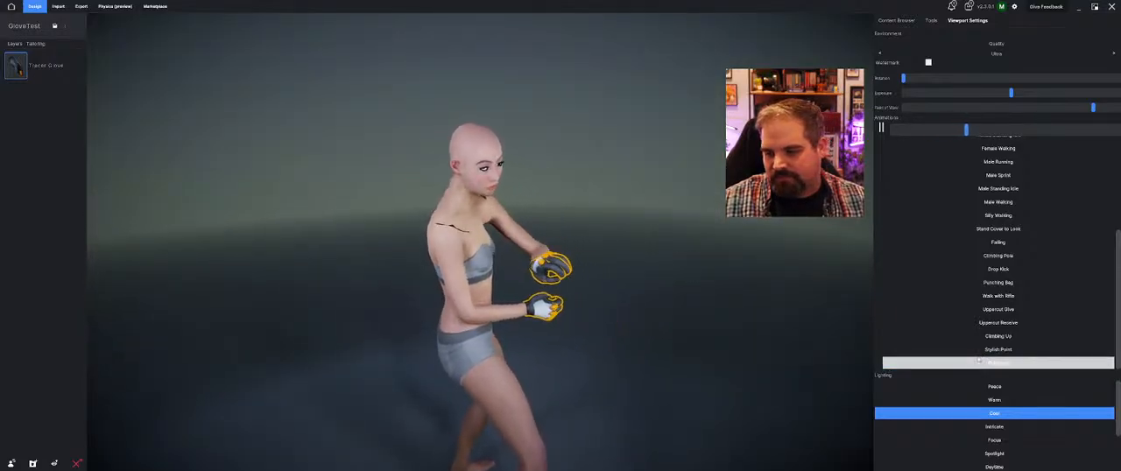
left_click(999, 350)
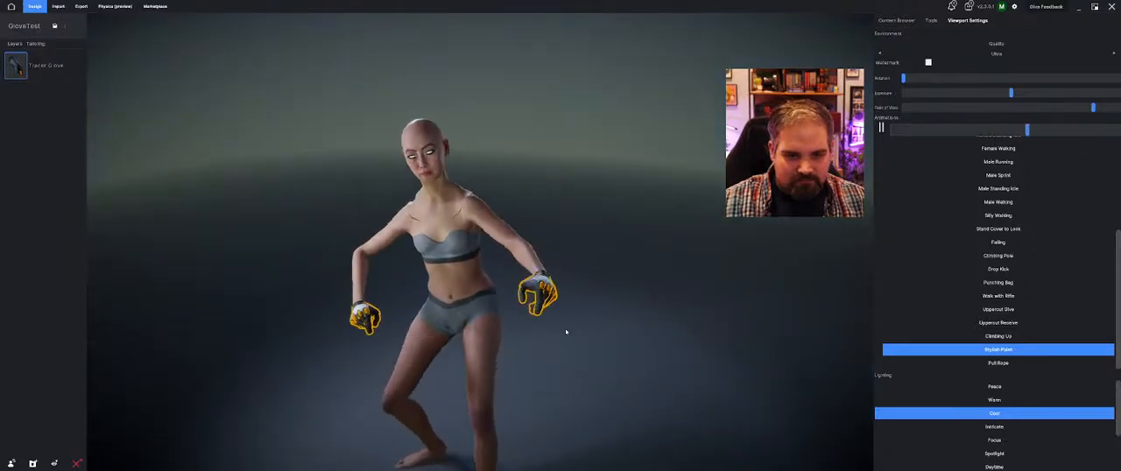
left_click(1019, 297)
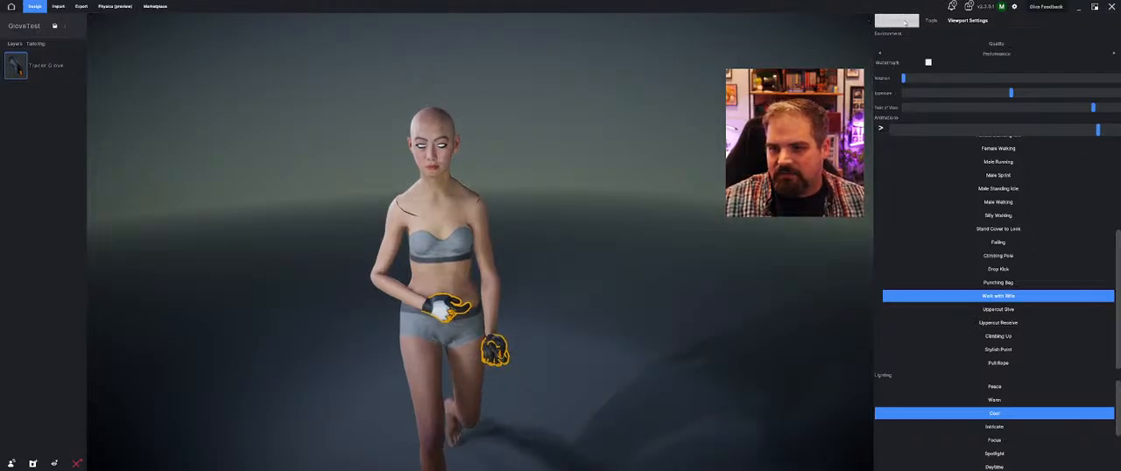
Equip the Tracer Pants from the full My Content collection on the avatar
left_click(931, 20)
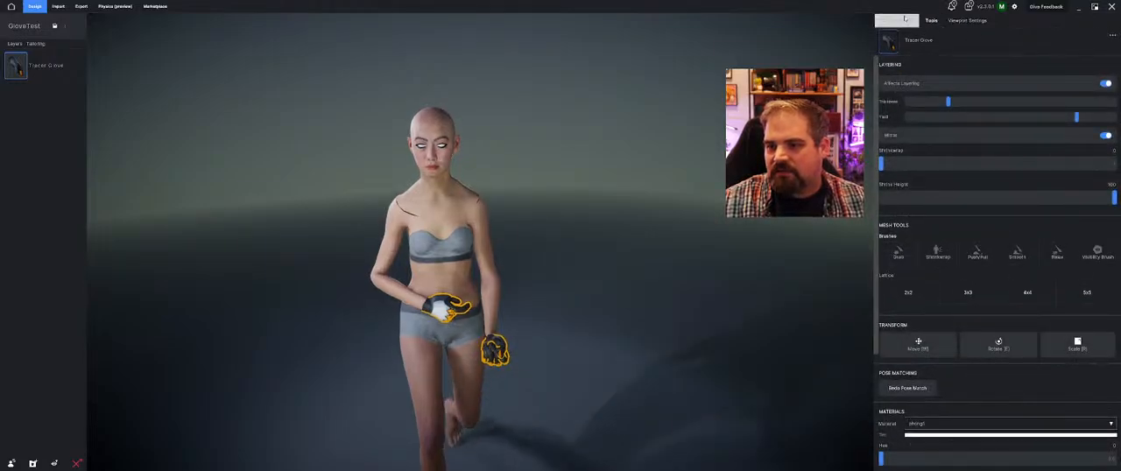
left_click(905, 18)
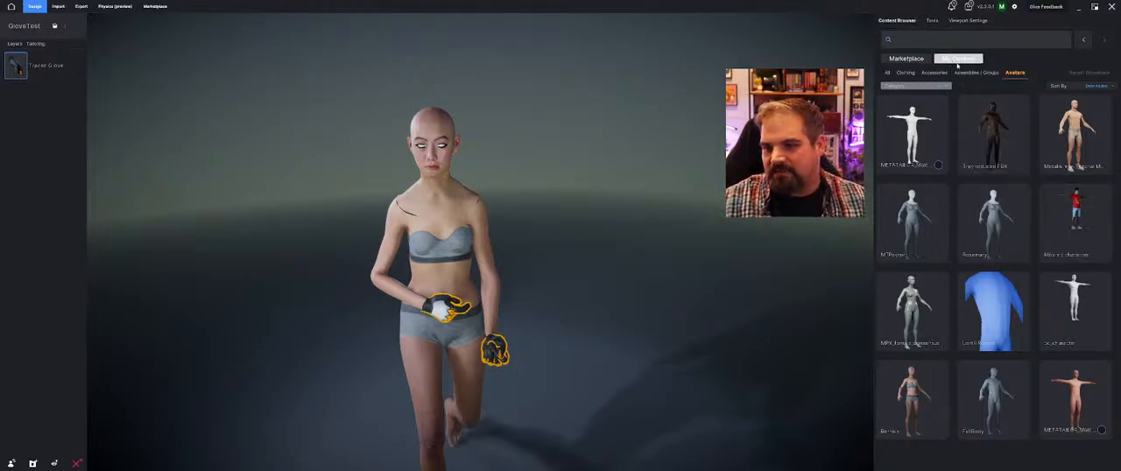
left_click(887, 73)
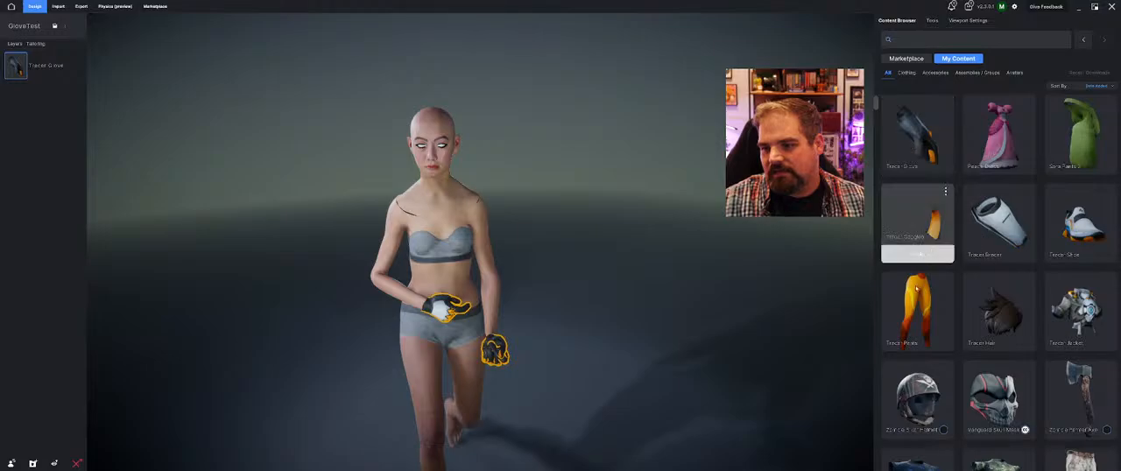
left_click(943, 349)
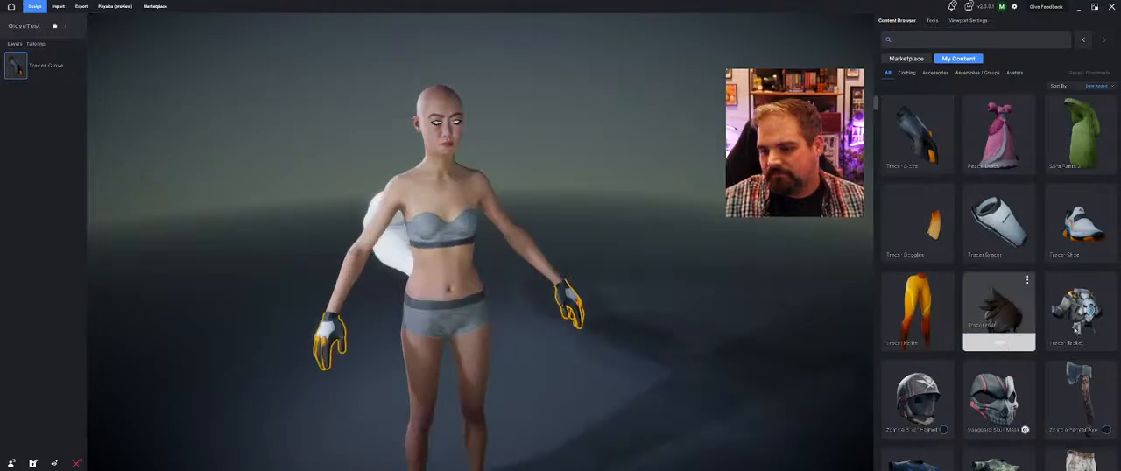
Equip the Tracer Jacket from My Content on the avatar
left_click(914, 26)
left_click(1085, 337)
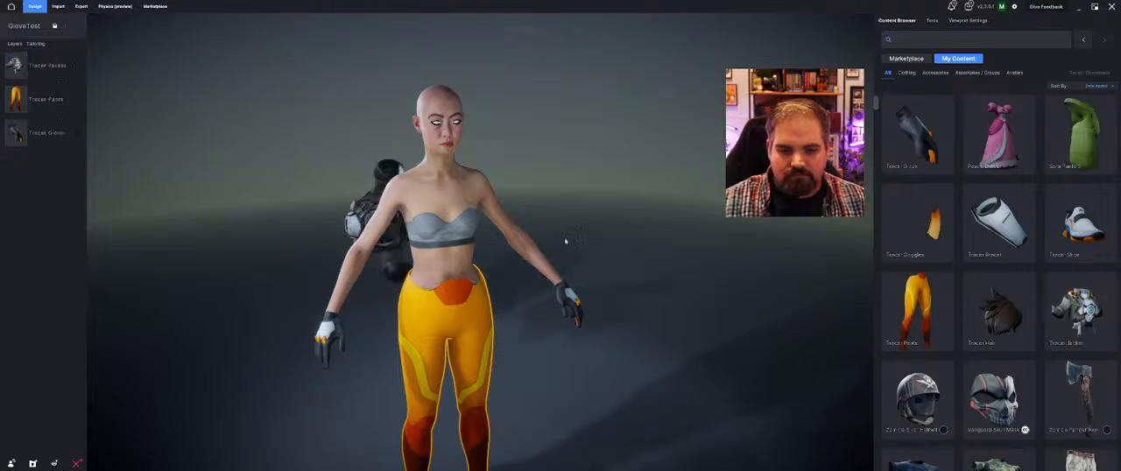
mouse_move(622, 254)
left_mouse_down()
mouse_move(692, 268)
mouse_move(569, 276)
mouse_move(729, 273)
mouse_move(613, 263)
left_mouse_up()
Equip the Tracer Bracer on the avatar and mirror it onto the opposite forearm
left_click(902, 21)
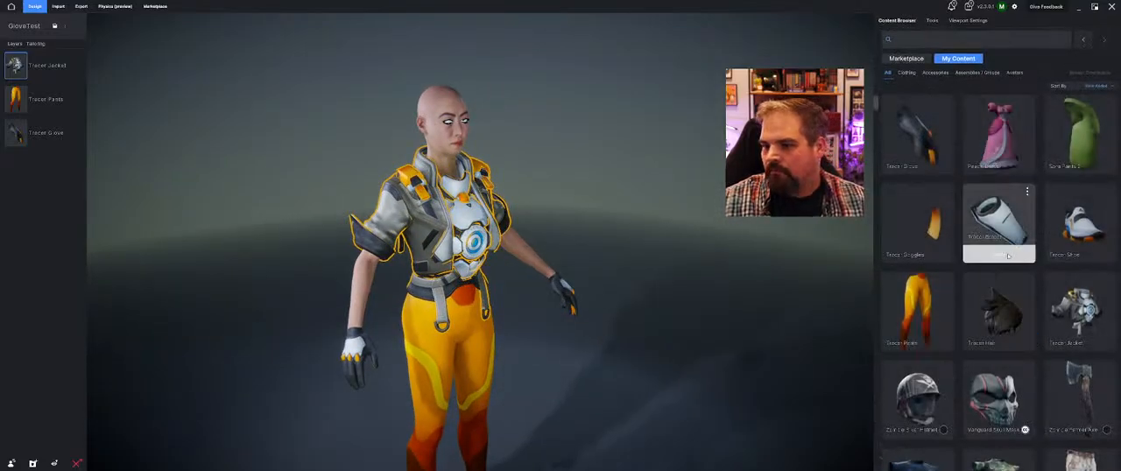
left_click_drag(779, 261, 703, 267)
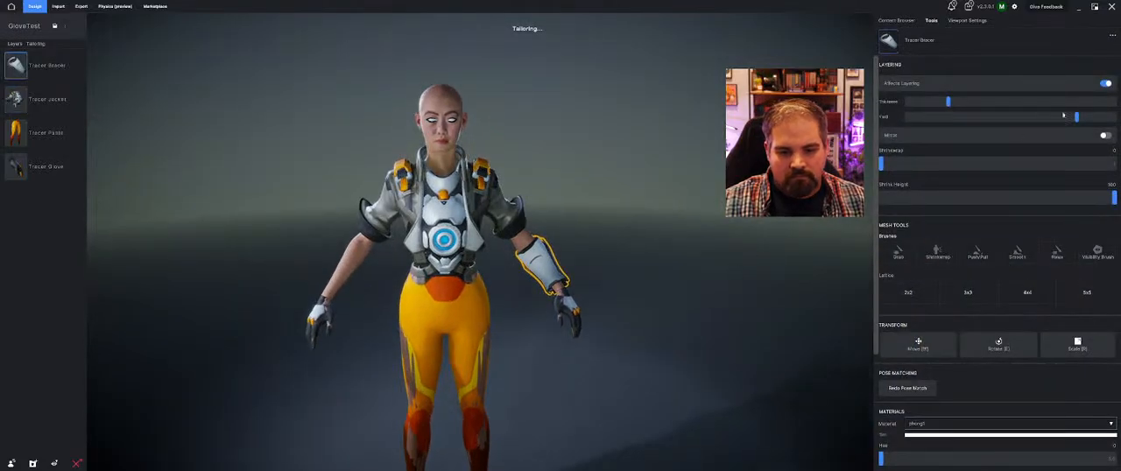
left_click(1104, 136)
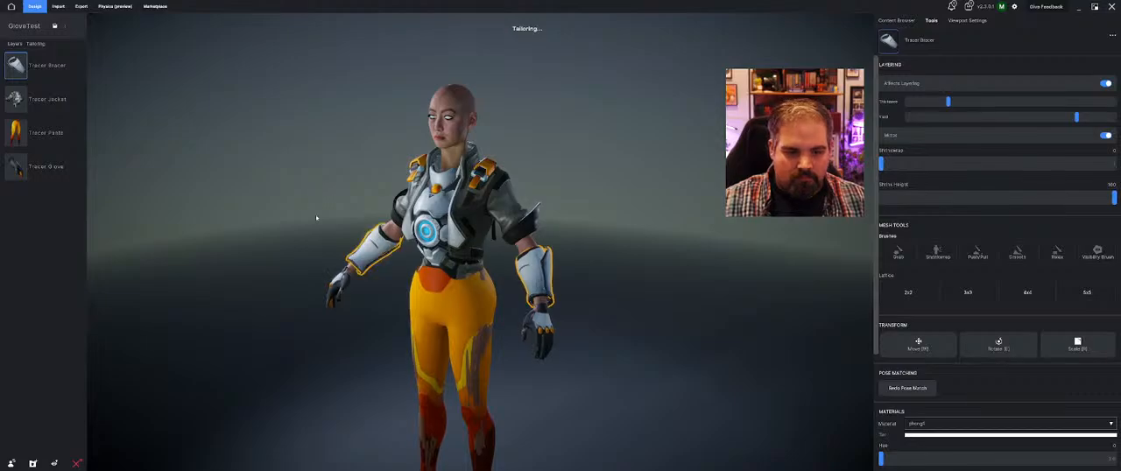
middle_click_drag(317, 218, 668, 207)
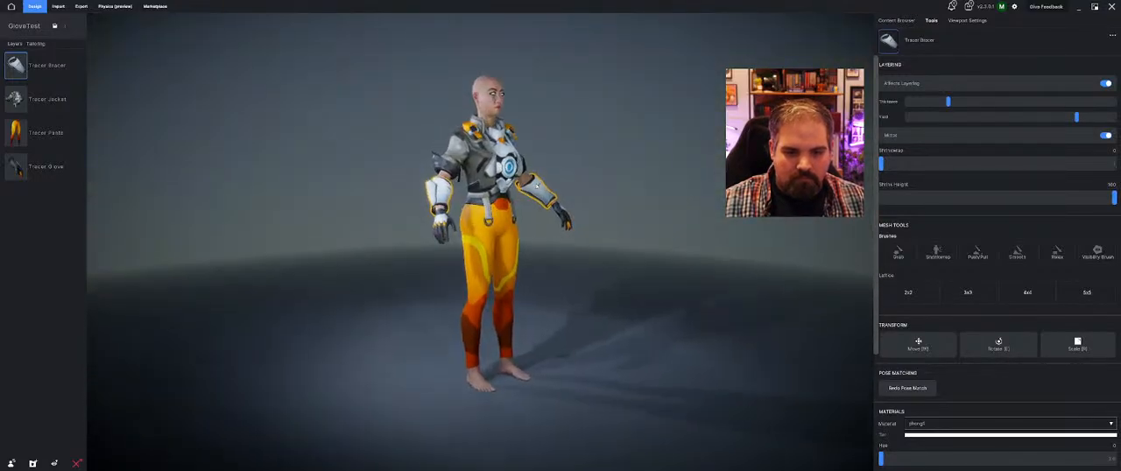
scroll(561, 230, "up", 3)
middle_click_drag(517, 246, 563, 269)
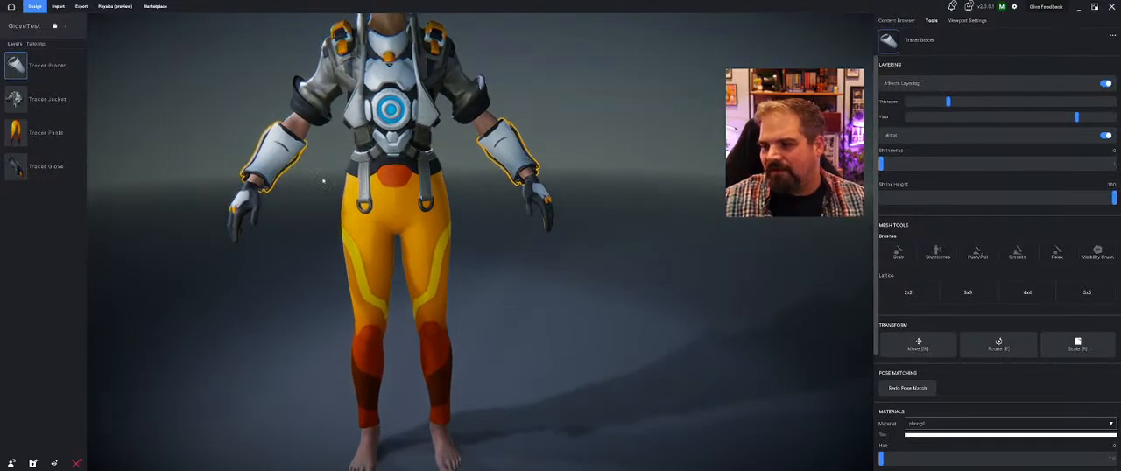
scroll(323, 181, "down", 3)
middle_click_drag(350, 180, 774, 57)
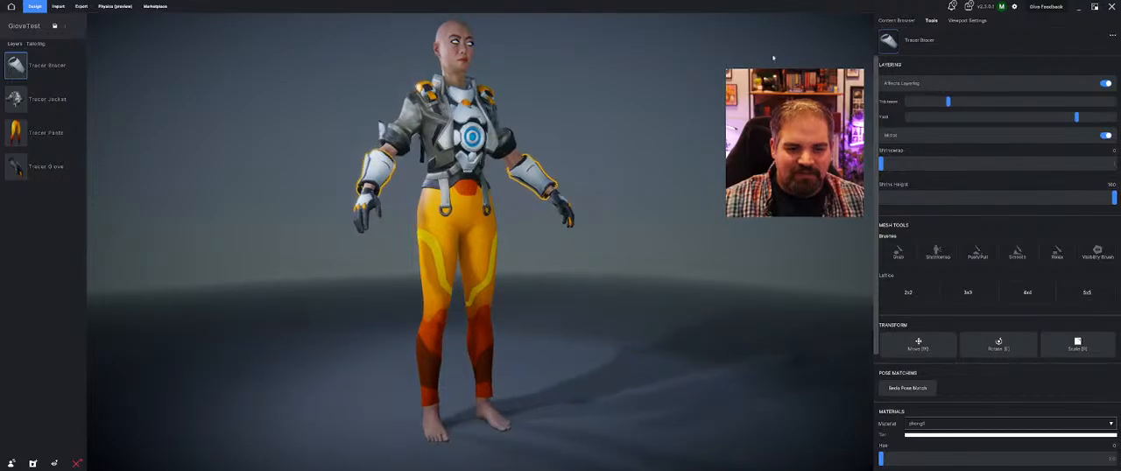
Equip the Tracer Shoe from My Content and mirror it onto the other foot
left_click(903, 20)
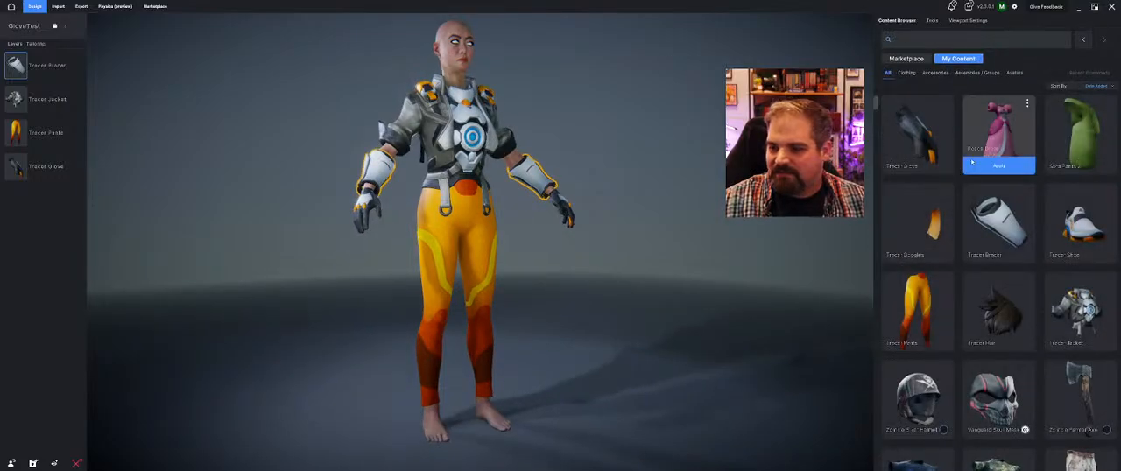
mouse_move(1072, 312)
left_click(1080, 342)
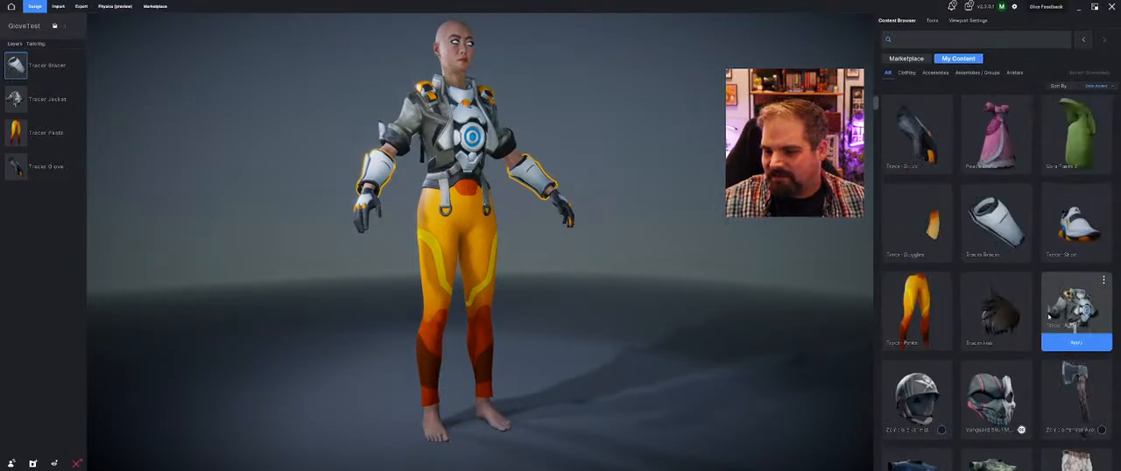
left_click(1095, 259)
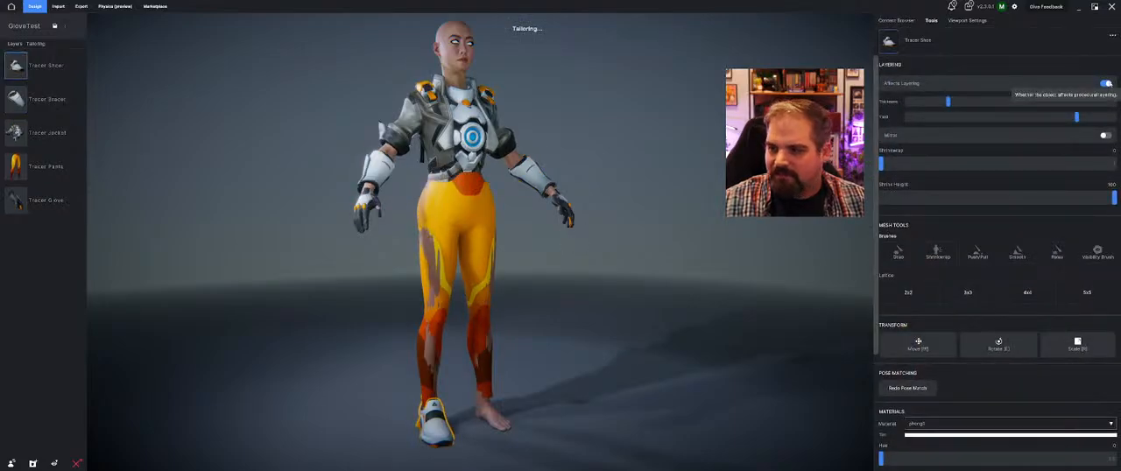
left_click(1105, 136)
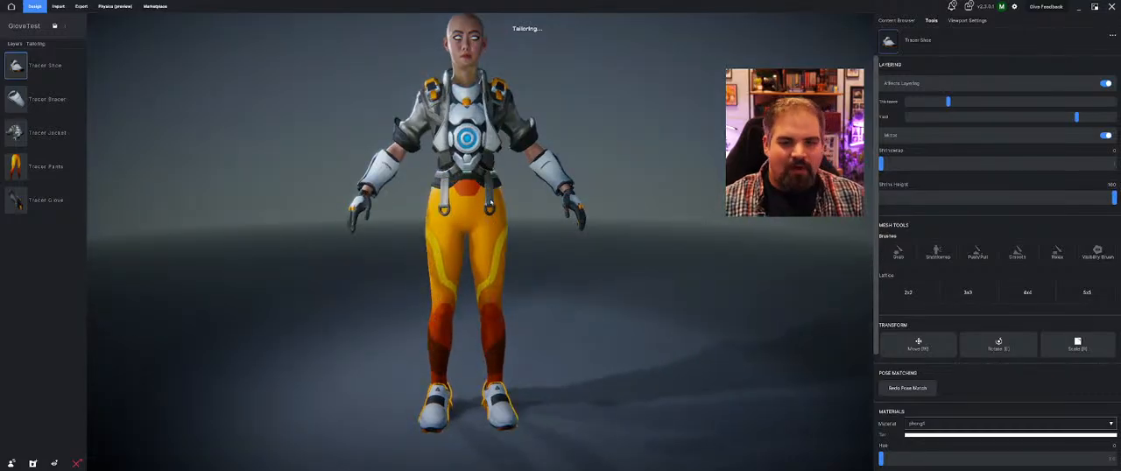
Inspect the fit of the jacket, bracers, pants and shoes on the avatar from the front and side
mouse_move(490, 204)
left_mouse_down()
mouse_move(681, 201)
mouse_move(472, 203)
left_mouse_up()
scroll(526, 202, "up", 3)
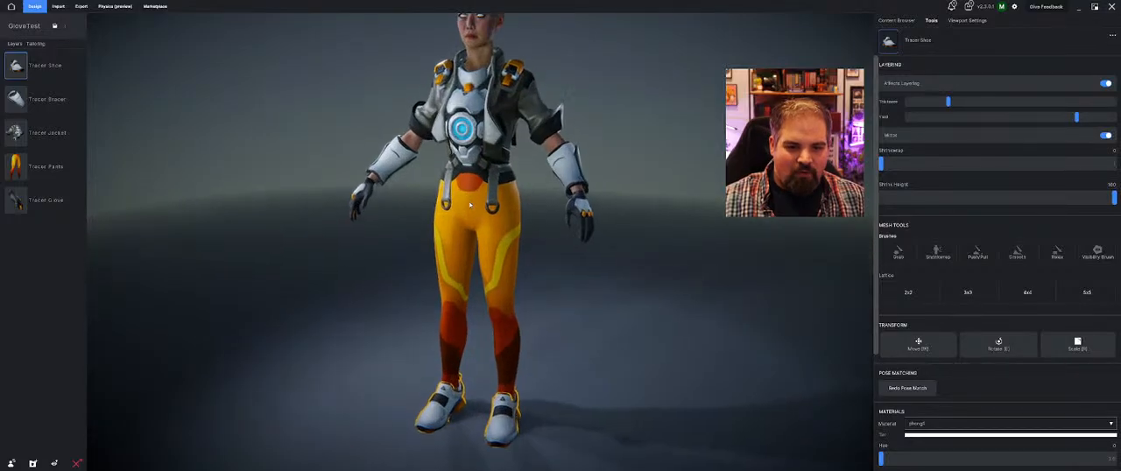
middle_click_drag(578, 188, 561, 261)
scroll(531, 315, "up", 1)
scroll(531, 316, "up", 2)
scroll(561, 256, "down", 4)
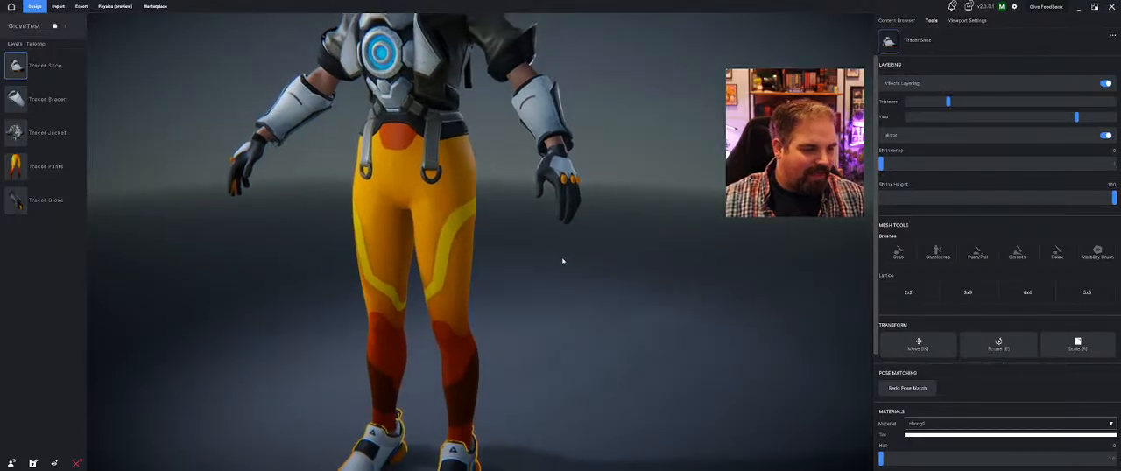
left_click_drag(549, 245, 634, 250)
middle_click_drag(622, 253, 618, 290)
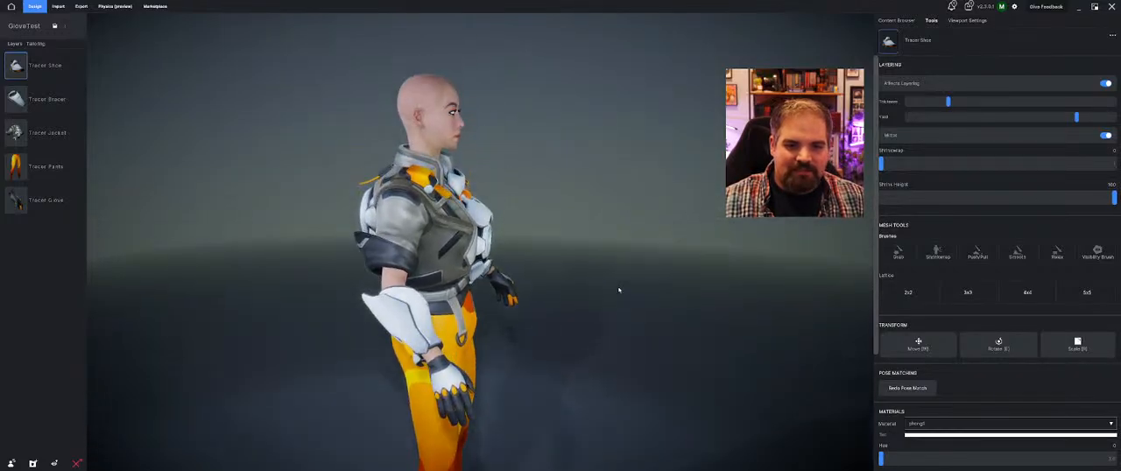
Equip the Tracer Hair from My Content on the avatar and check the complete outfit
left_click(897, 20)
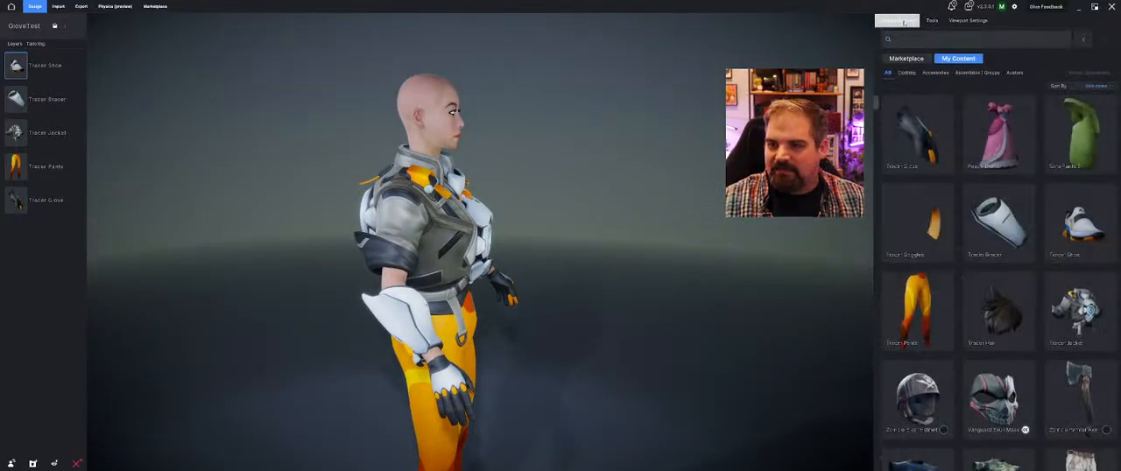
left_click(1010, 338)
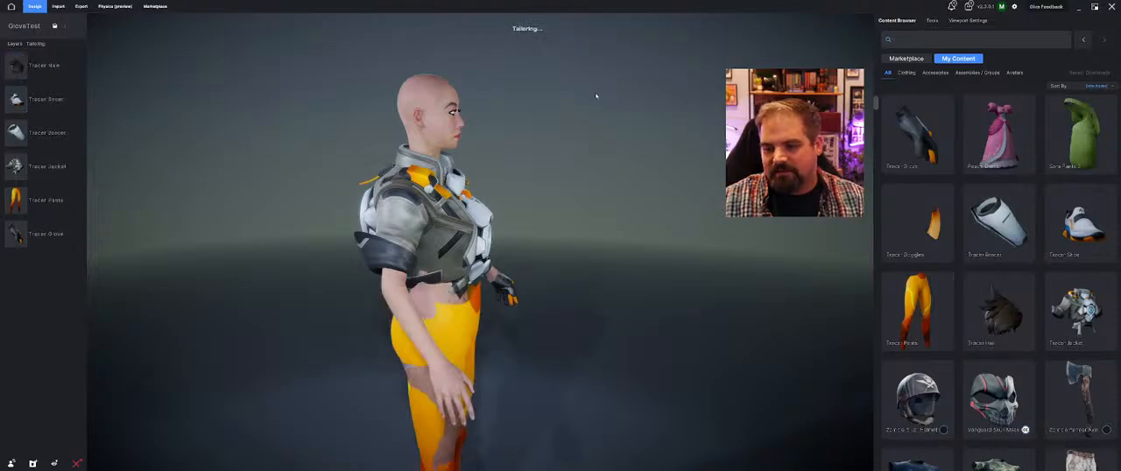
middle_click_drag(559, 107, 464, 153)
middle_click_drag(333, 394, 387, 304)
scroll(351, 298, "down", 1)
scroll(386, 304, "up", 2)
middle_click_drag(534, 235, 577, 233)
scroll(577, 233, "down", 3)
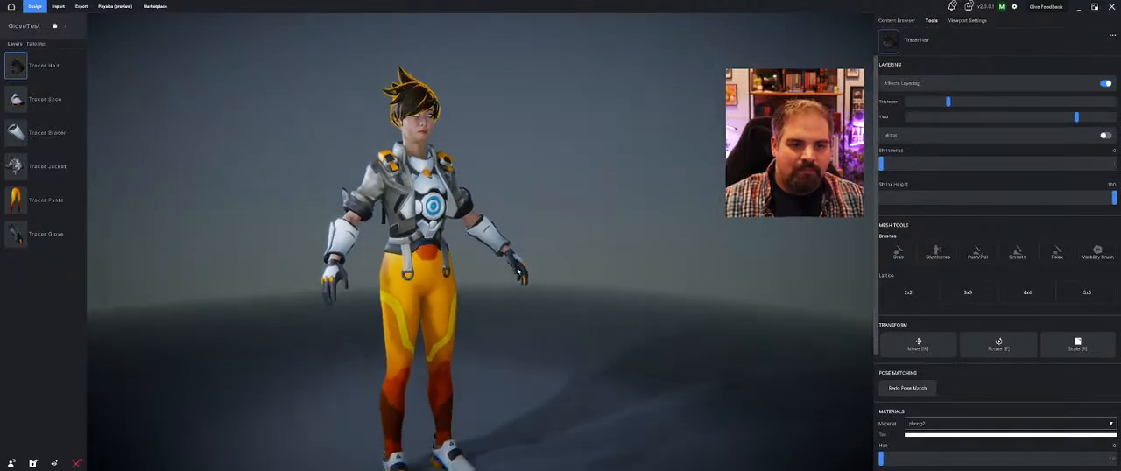
middle_click_drag(502, 290, 493, 289)
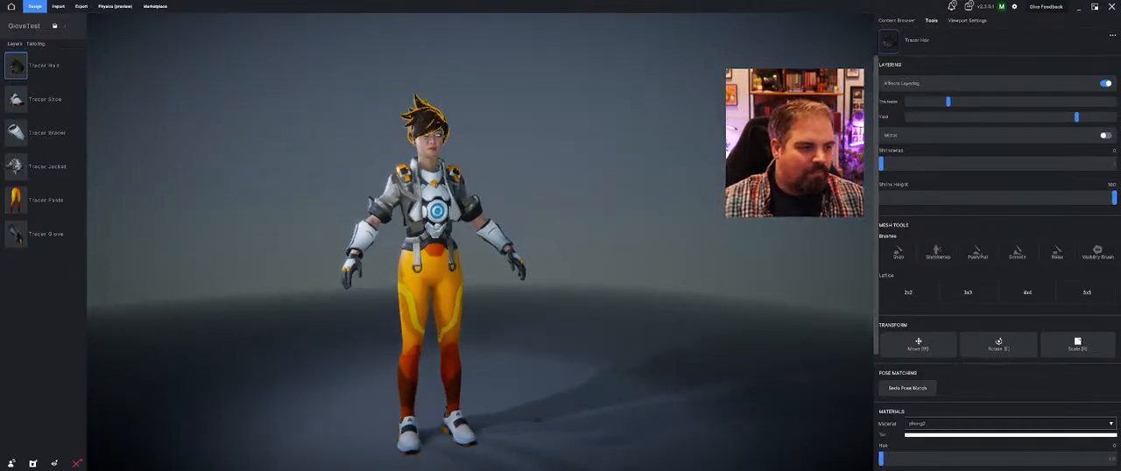
mouse_move(64, 74)
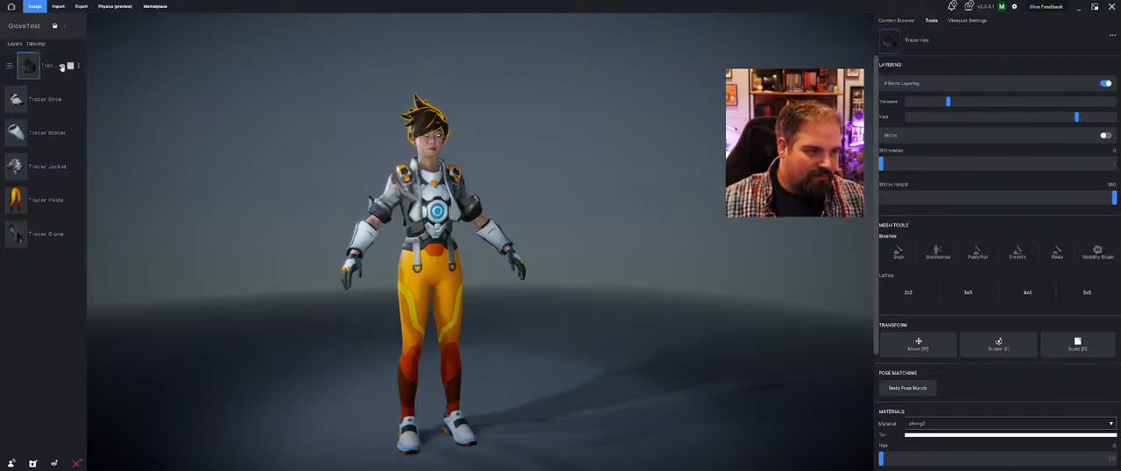
left_click(80, 66)
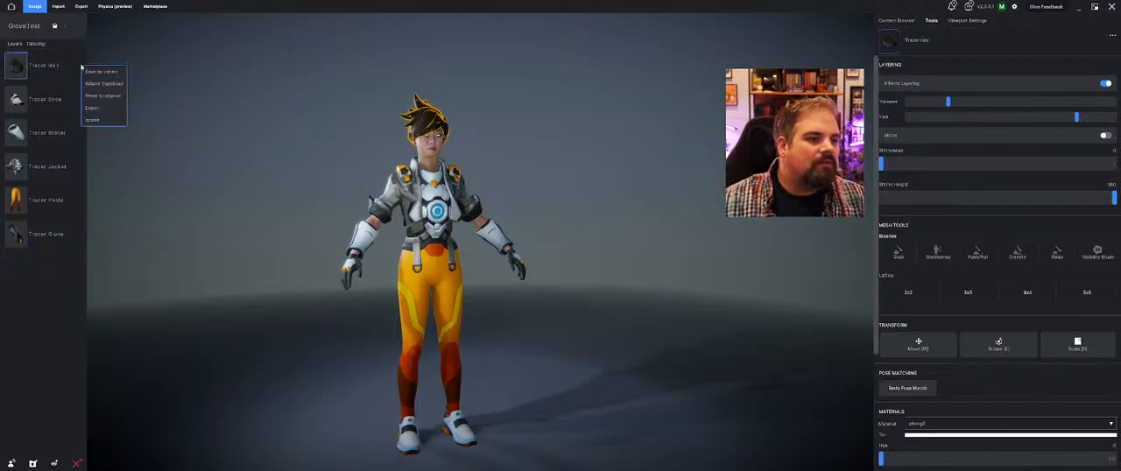
left_click(102, 140)
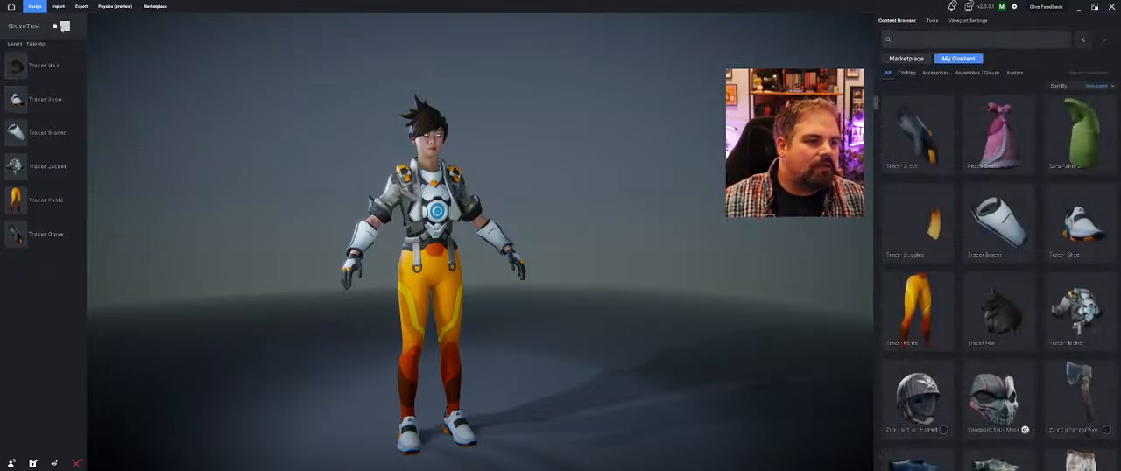
left_click(65, 25)
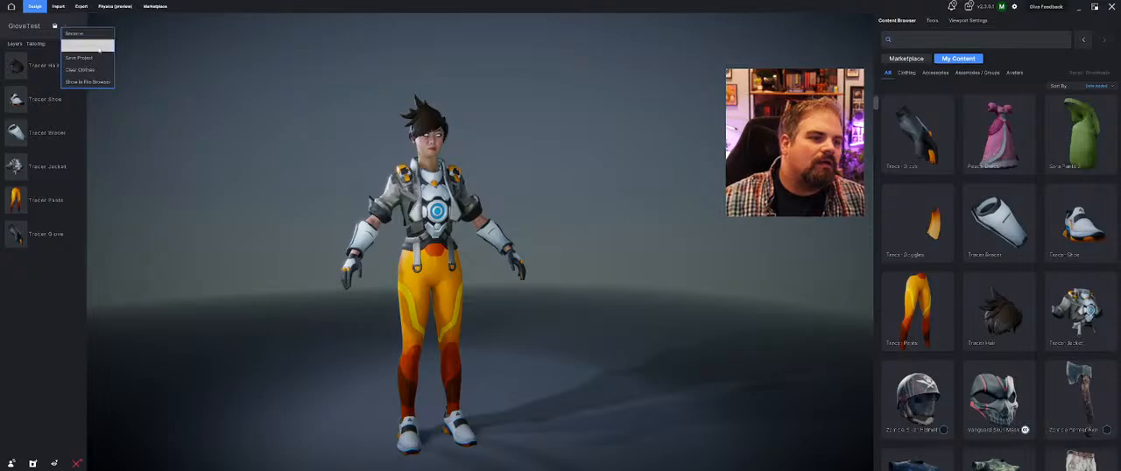
left_click(81, 69)
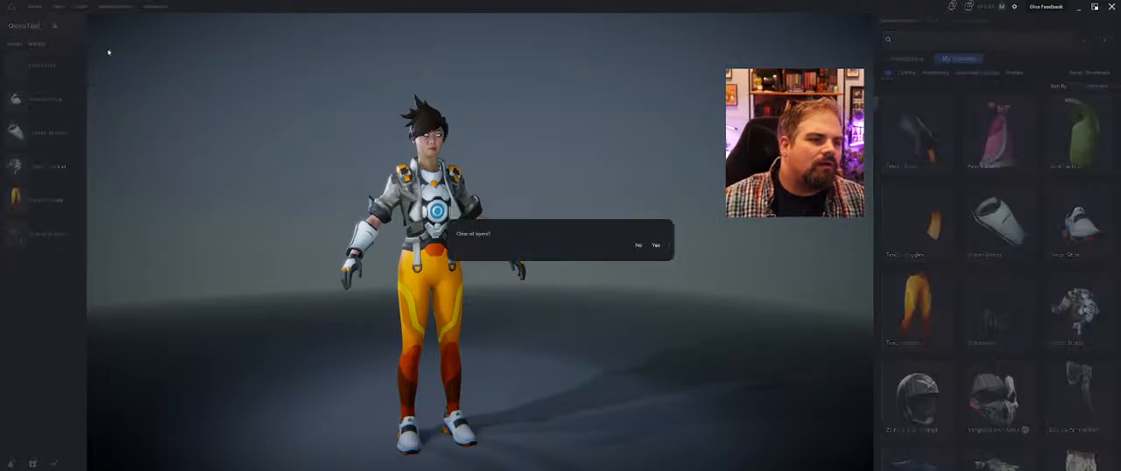
left_click(638, 245)
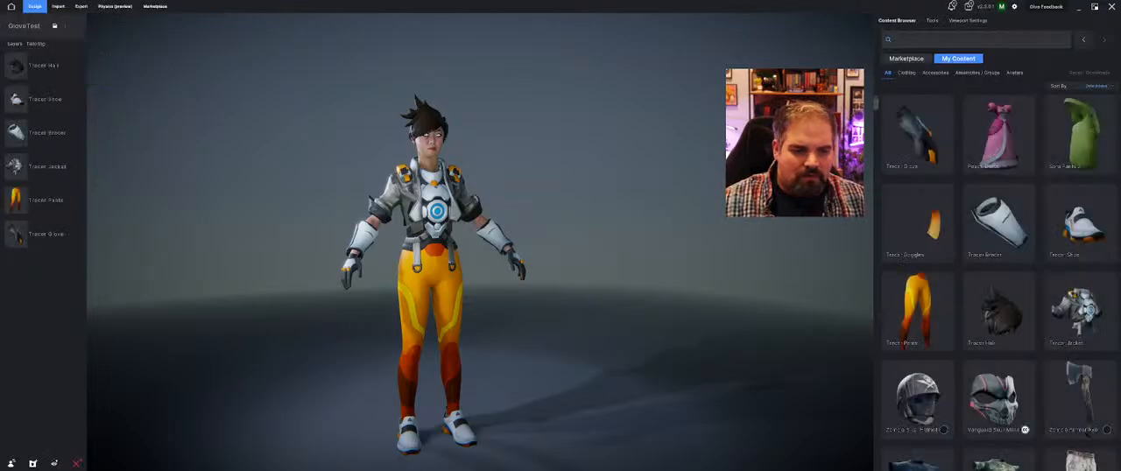
Clear all clothing layers from the avatar in the GloveTest project
left_click(64, 26)
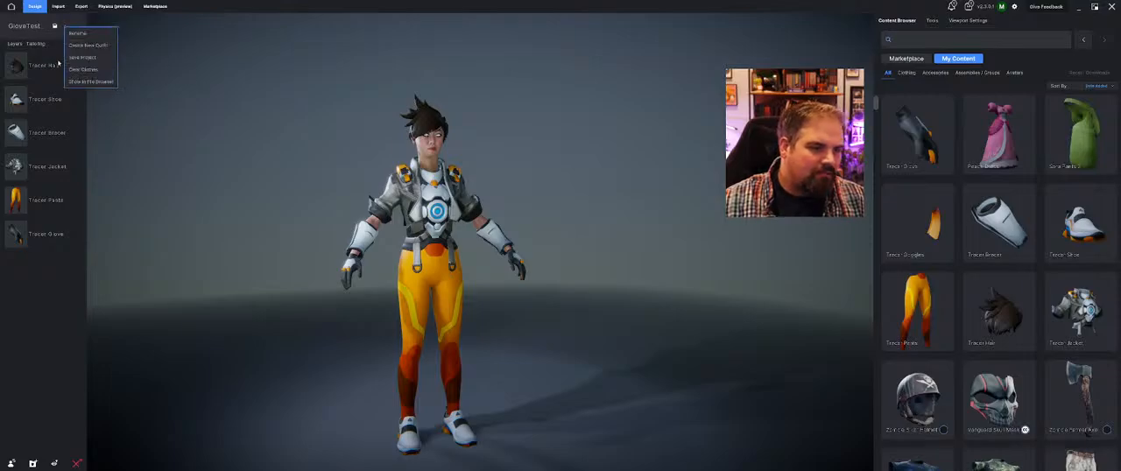
left_click(83, 69)
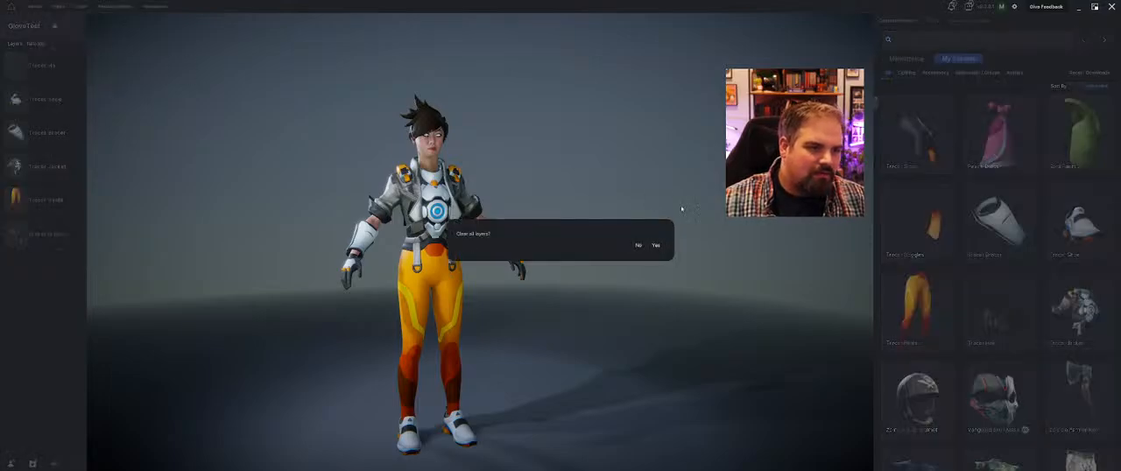
left_click(655, 247)
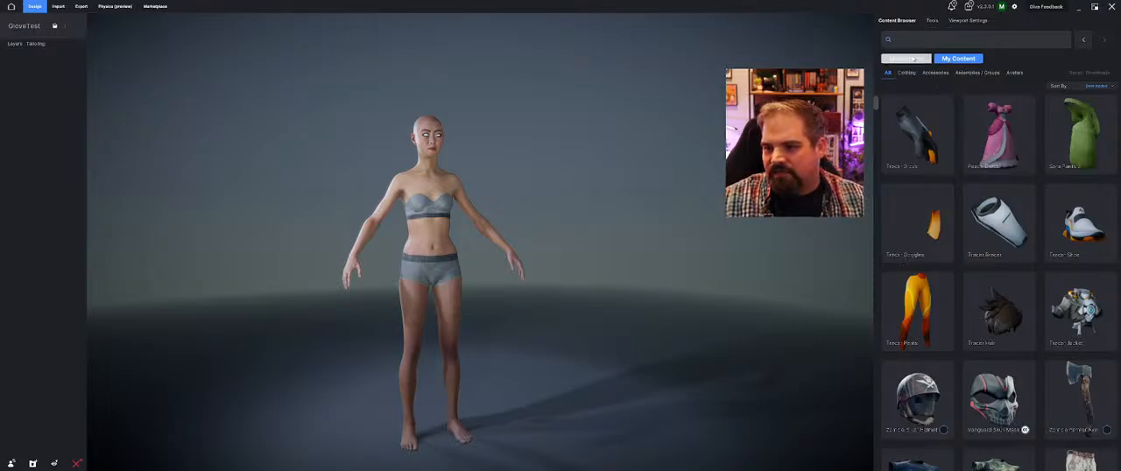
Browse the Marketplace home page and download the Bloody Nurse outfit
left_click(908, 57)
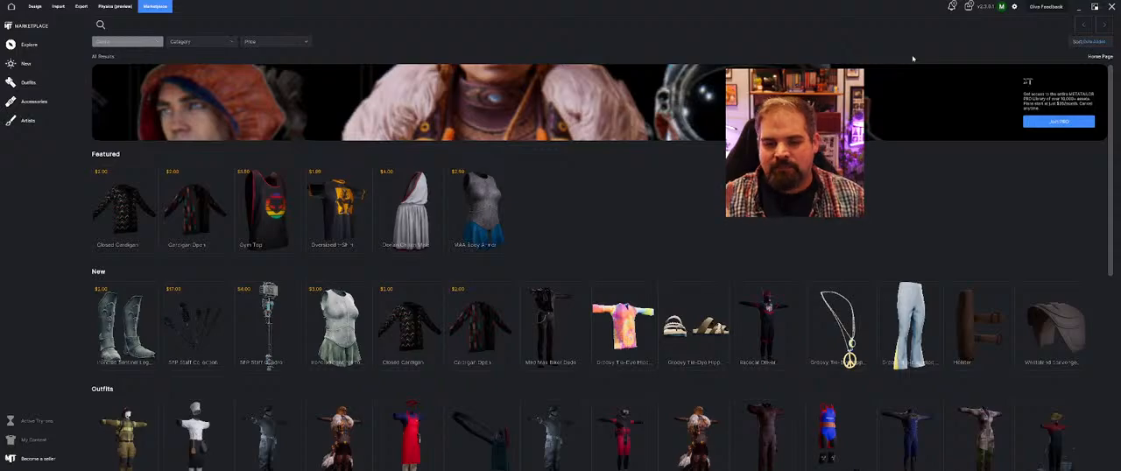
scroll(543, 225, "down", 3)
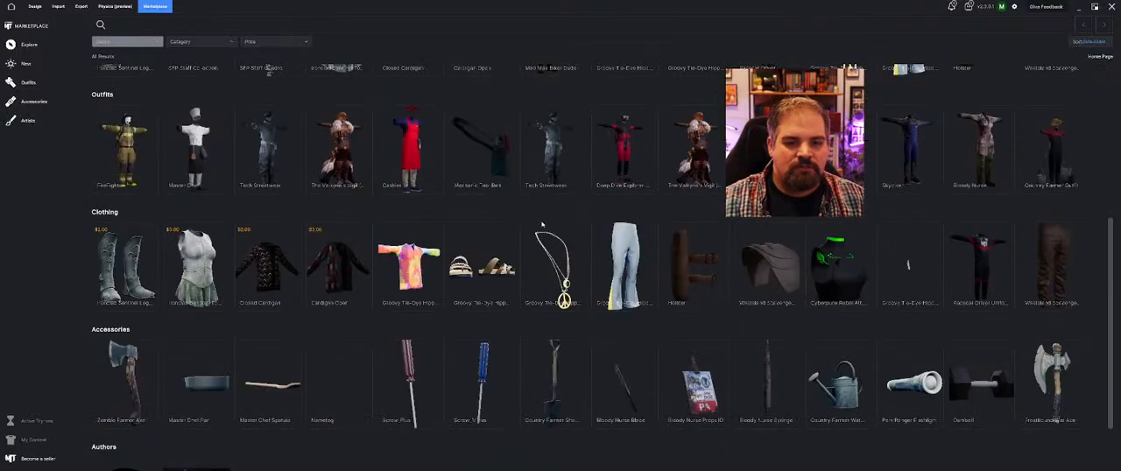
scroll(542, 226, "up", 2)
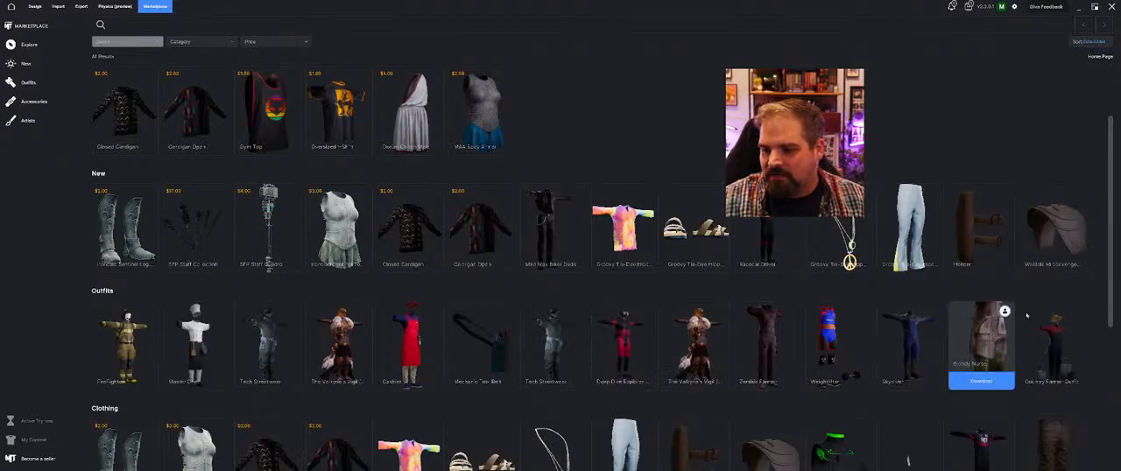
left_click(984, 382)
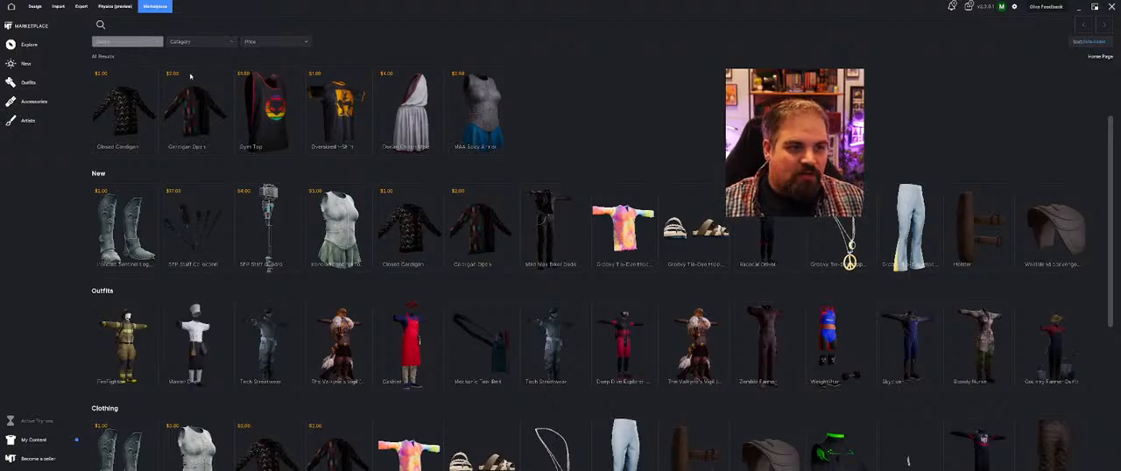
Browse the Marketplace categories and list the items by the author Creative Commons Assets
scroll(554, 193, "down", 3)
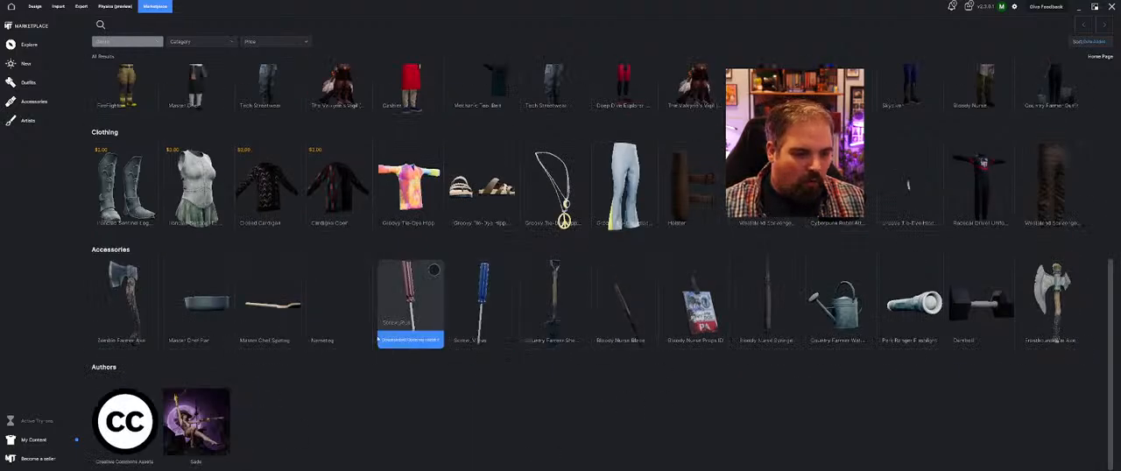
scroll(911, 302, "up", 3)
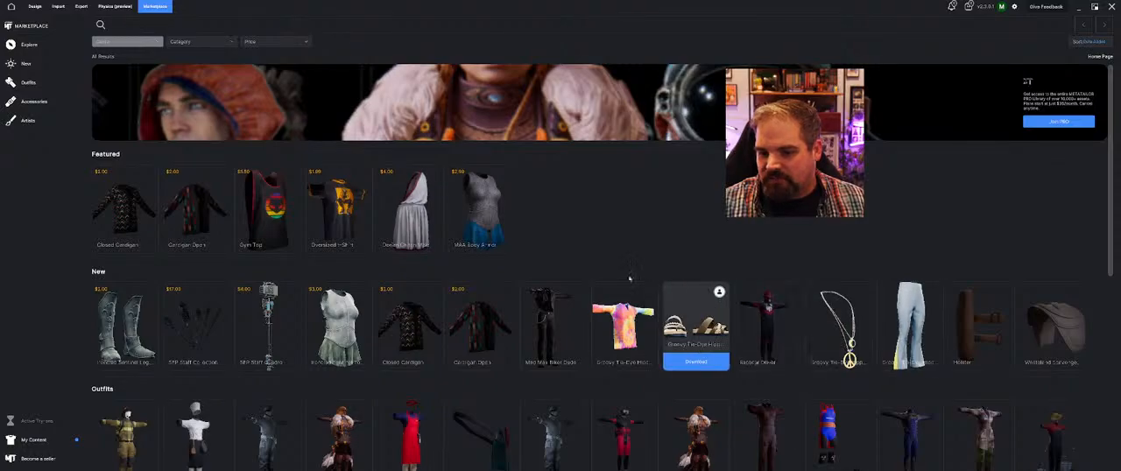
scroll(696, 342, "down", 4)
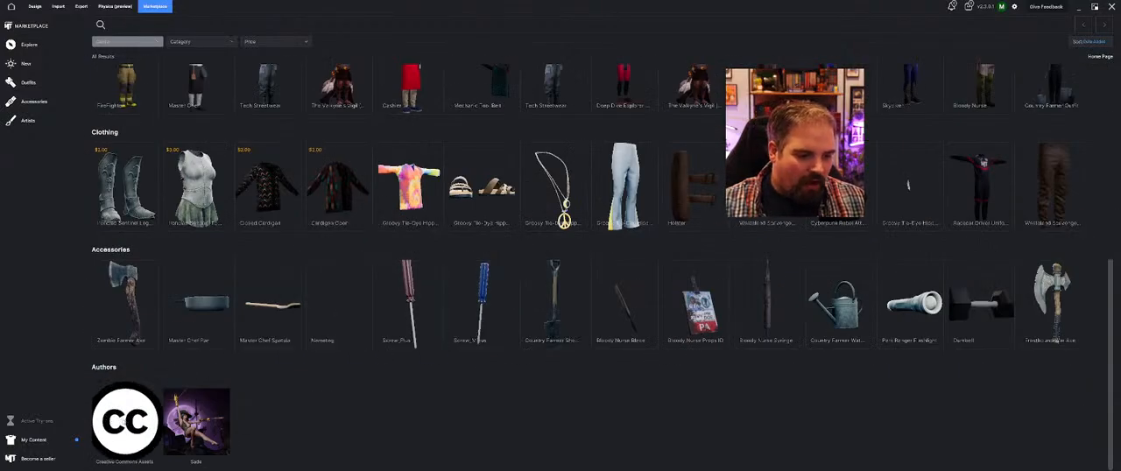
left_click(114, 422)
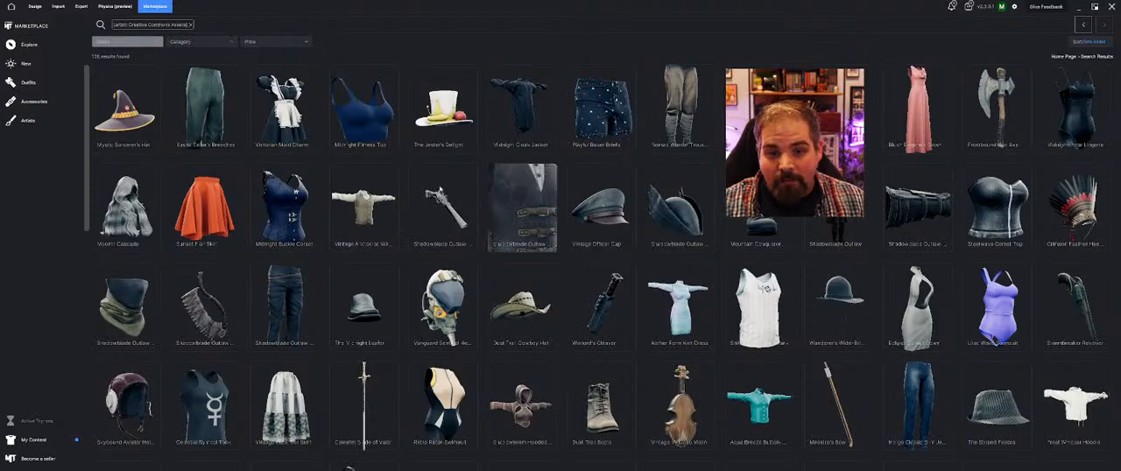
Look through the Creative Commons Assets items and the sections of the Marketplace home page
scroll(289, 254, "down", 5)
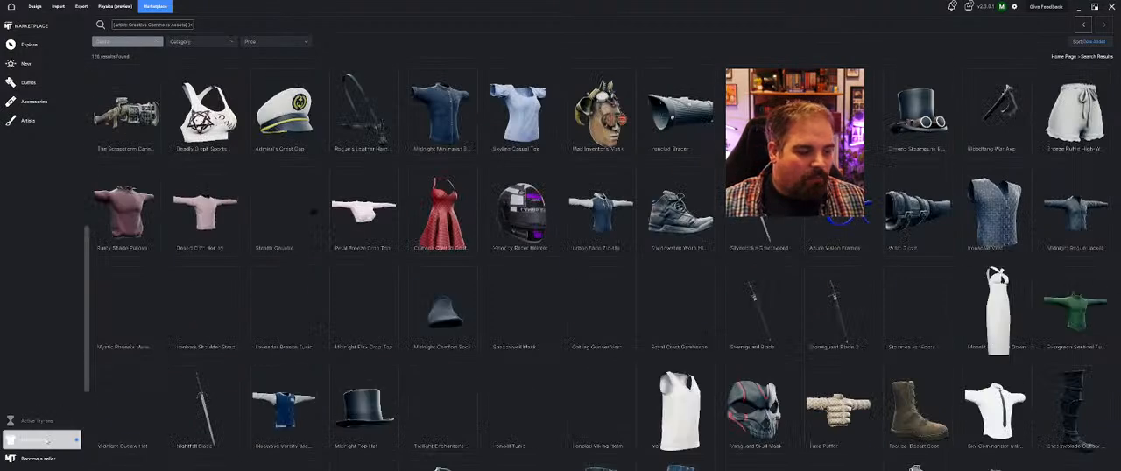
left_click(36, 44)
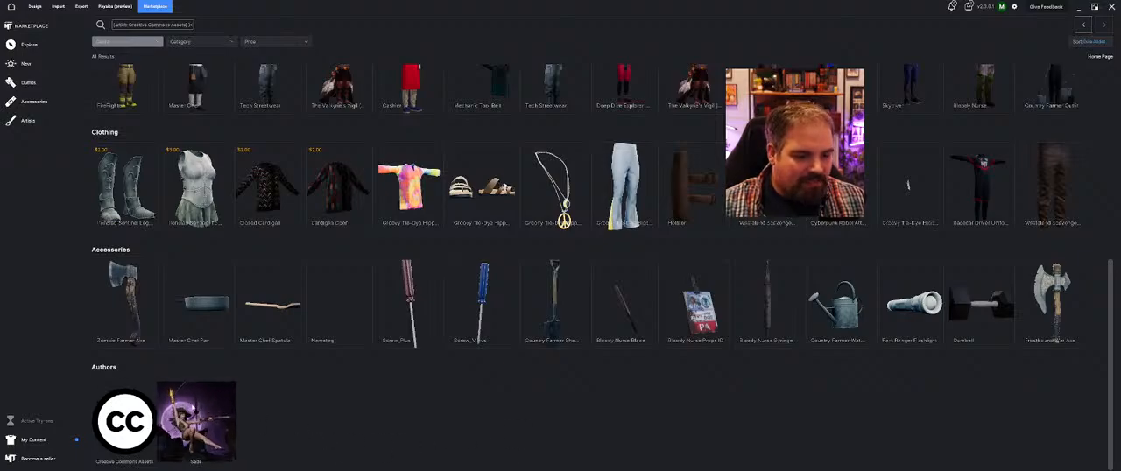
scroll(192, 409, "up", 5)
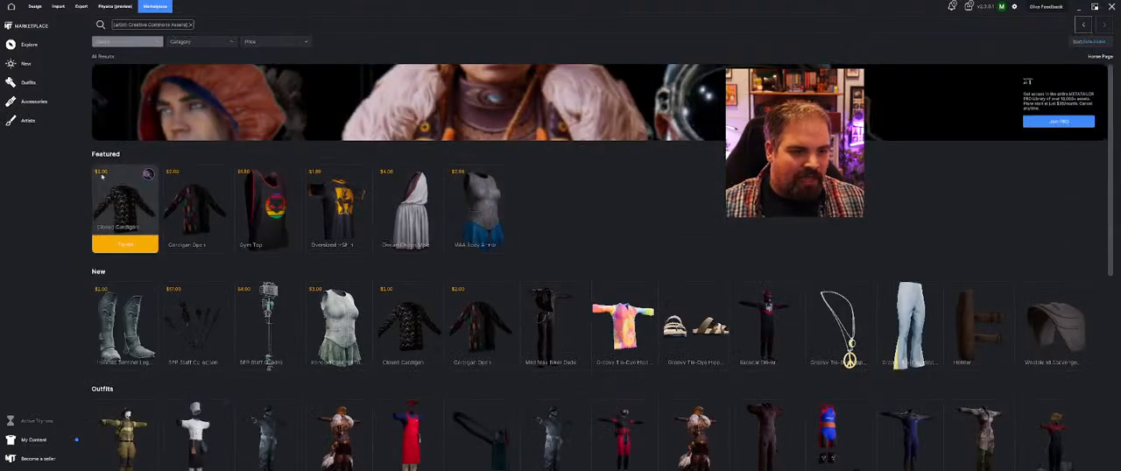
scroll(251, 227, "down", 5)
scroll(306, 380, "up", 5)
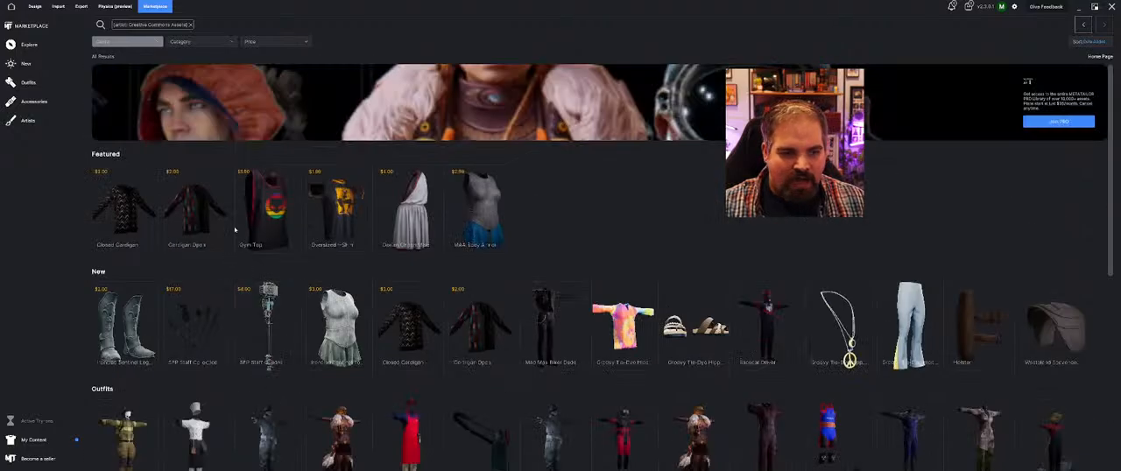
Browse the newest Marketplace items and list the complete outfits
left_click(51, 66)
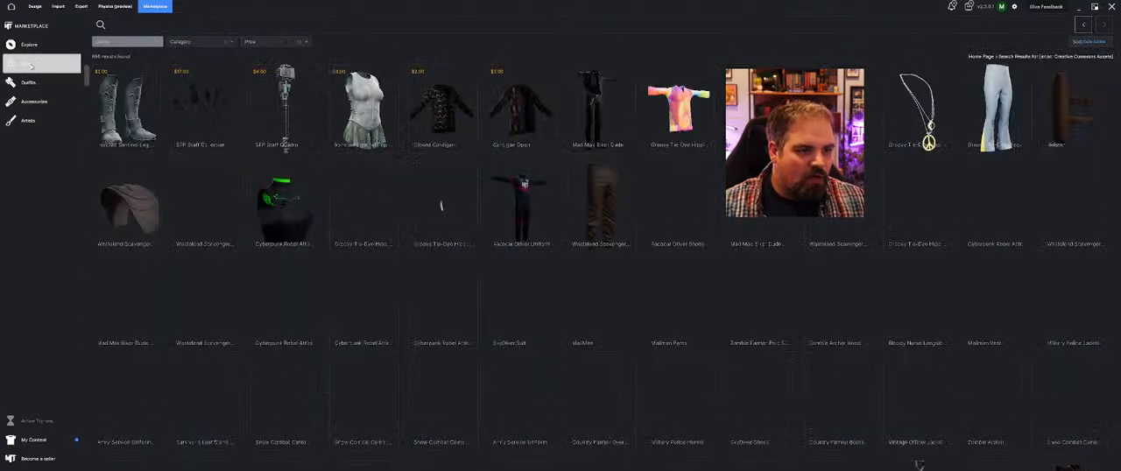
mouse_move(112, 123)
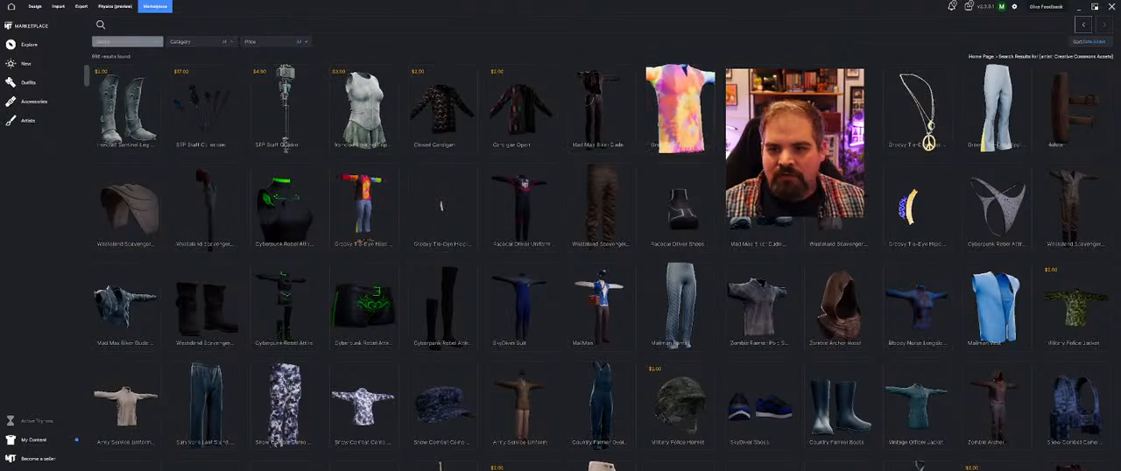
mouse_move(589, 132)
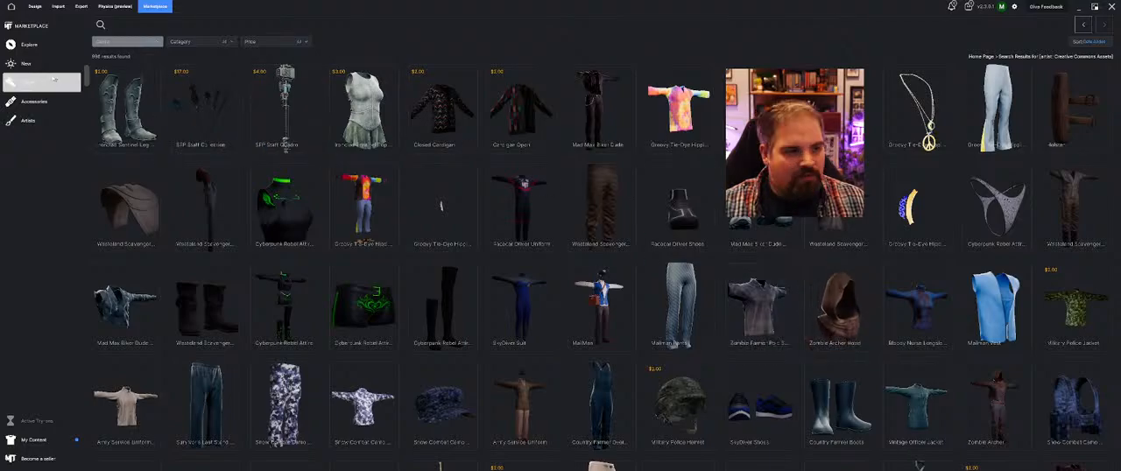
left_click(32, 84)
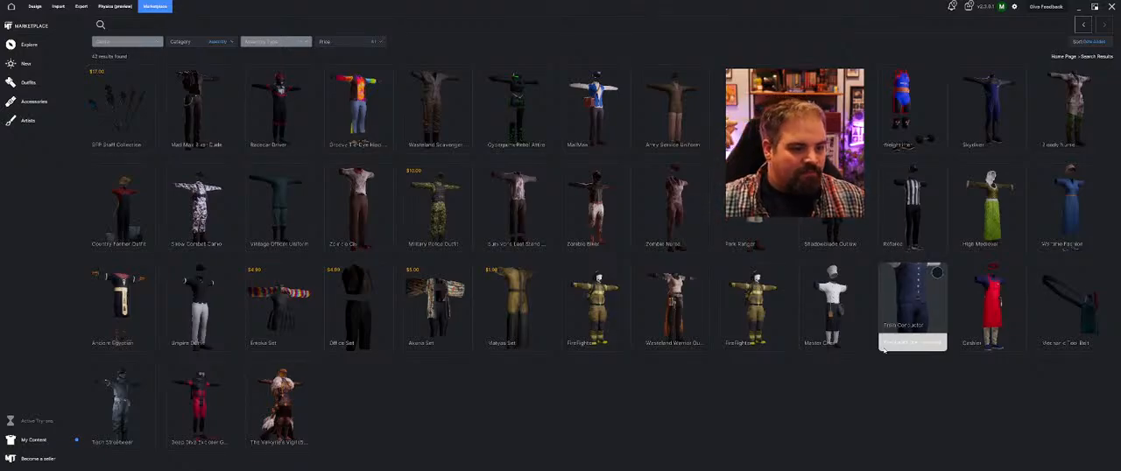
Open the downloaded Bloody Nurse content in the project and apply its full outfit assembly to the avatar
left_click(43, 441)
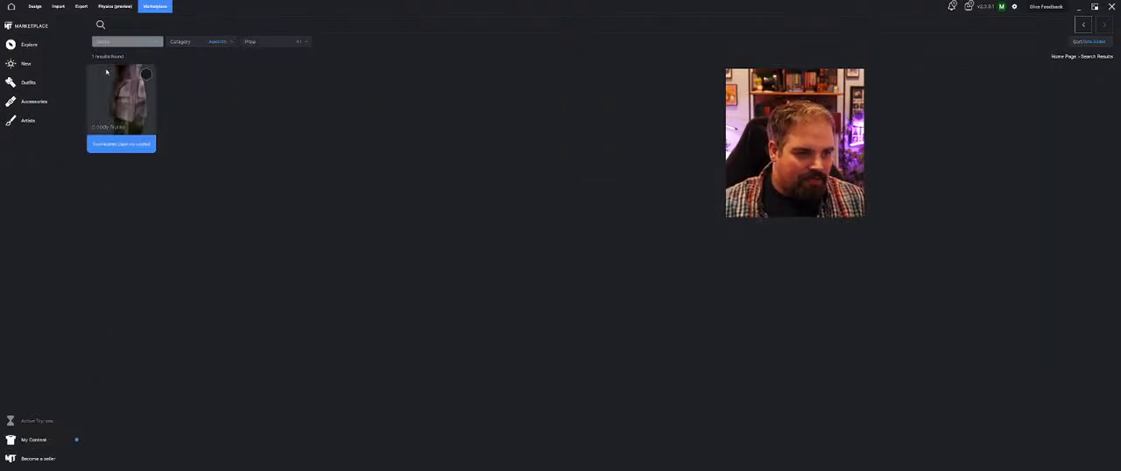
left_click(140, 148)
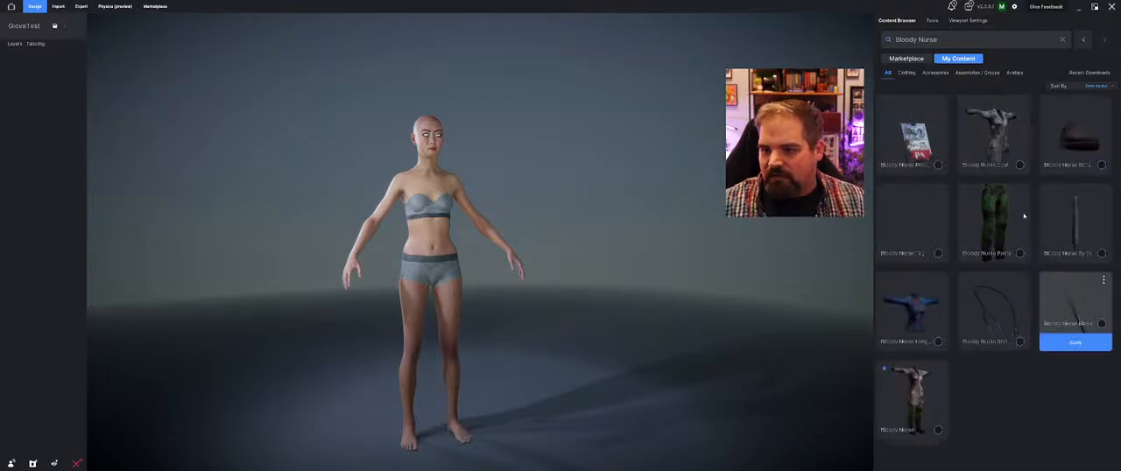
left_click(964, 72)
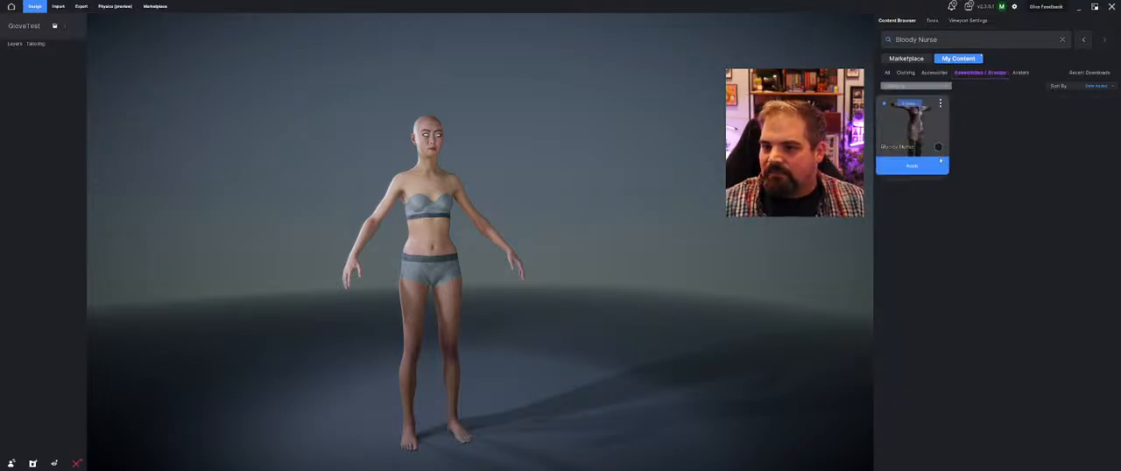
left_click(938, 175)
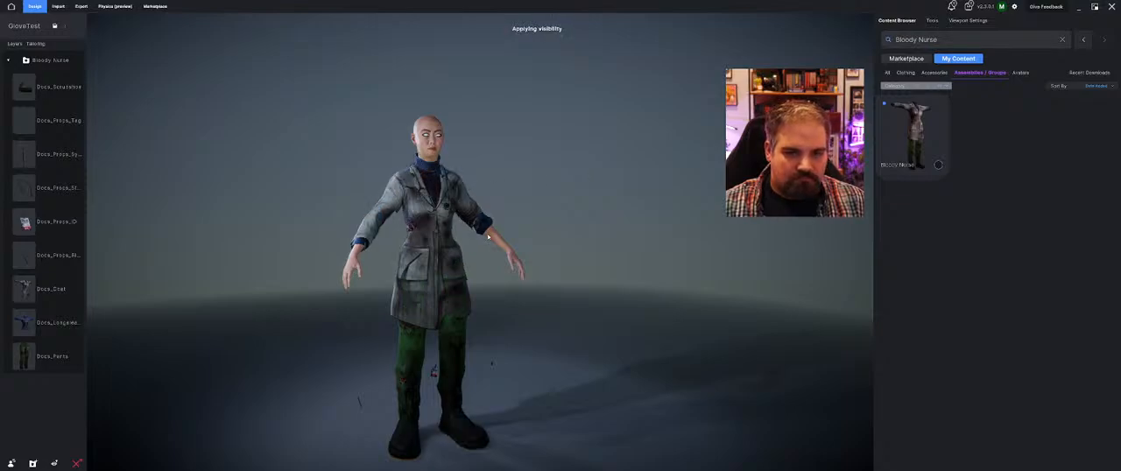
Delete the loose prop layers, including the tag and ID, from the Bloody Nurse group, keeping only the Docs_Props_St prop
middle_click_drag(449, 289, 405, 284)
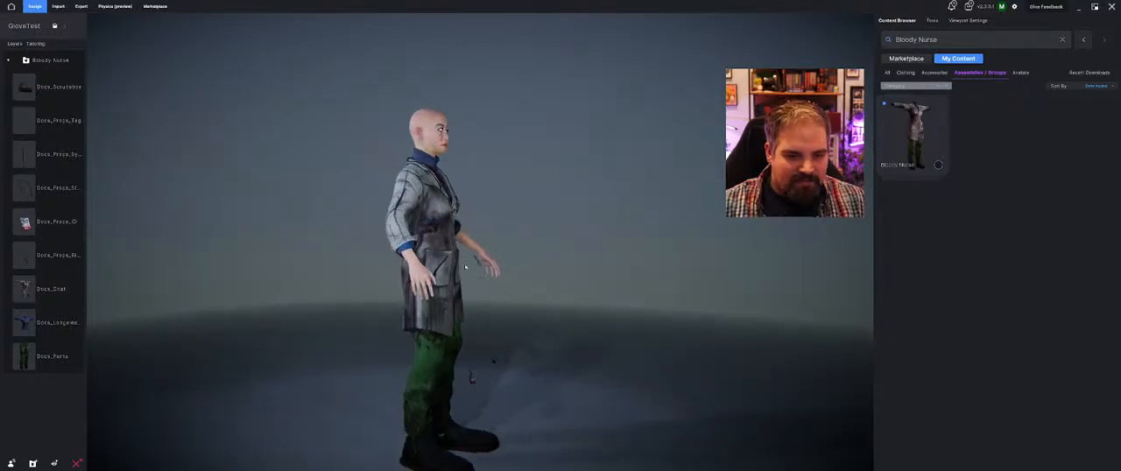
left_click(70, 156)
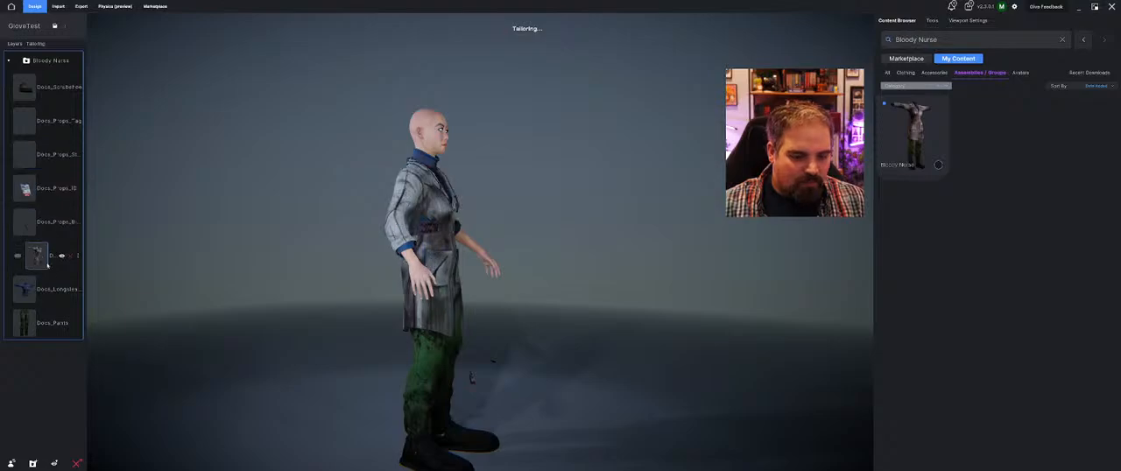
left_click(70, 190)
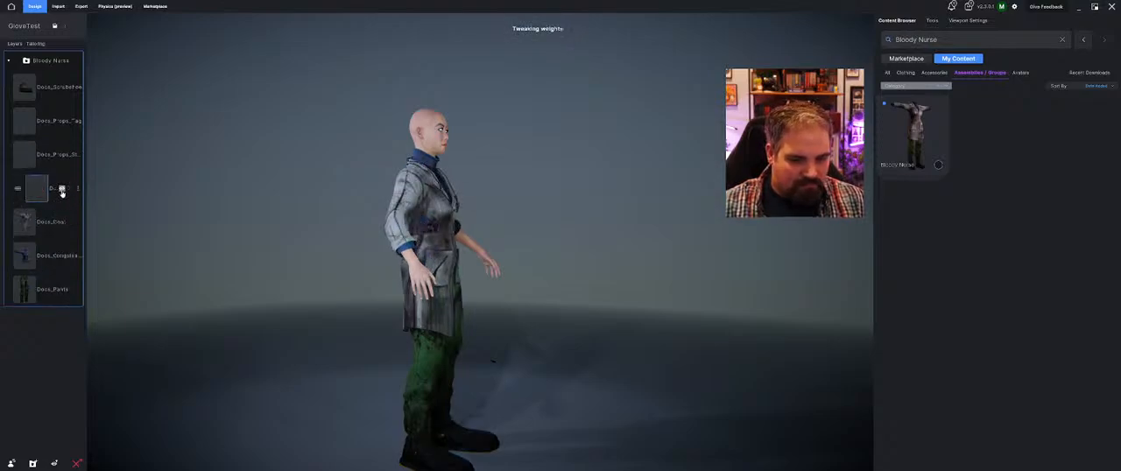
left_click(71, 189)
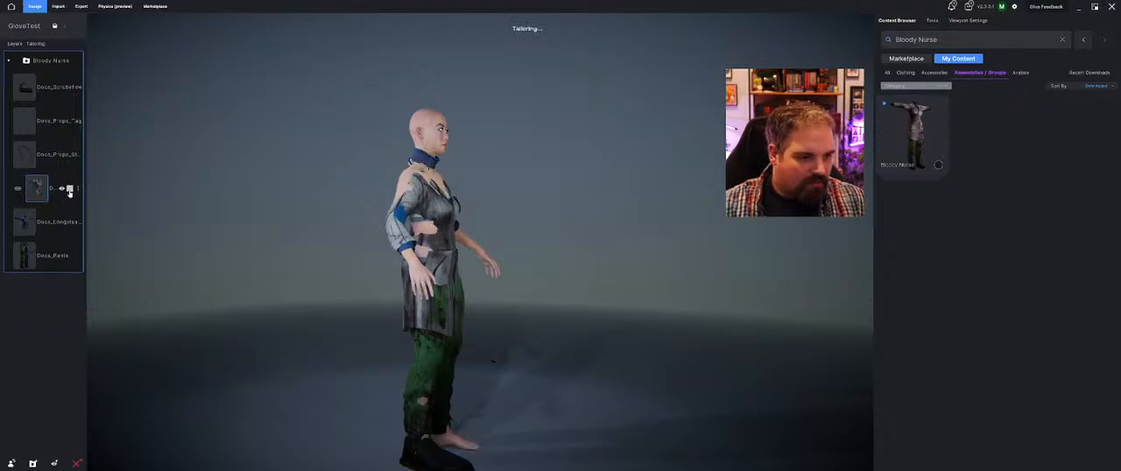
left_click(70, 121)
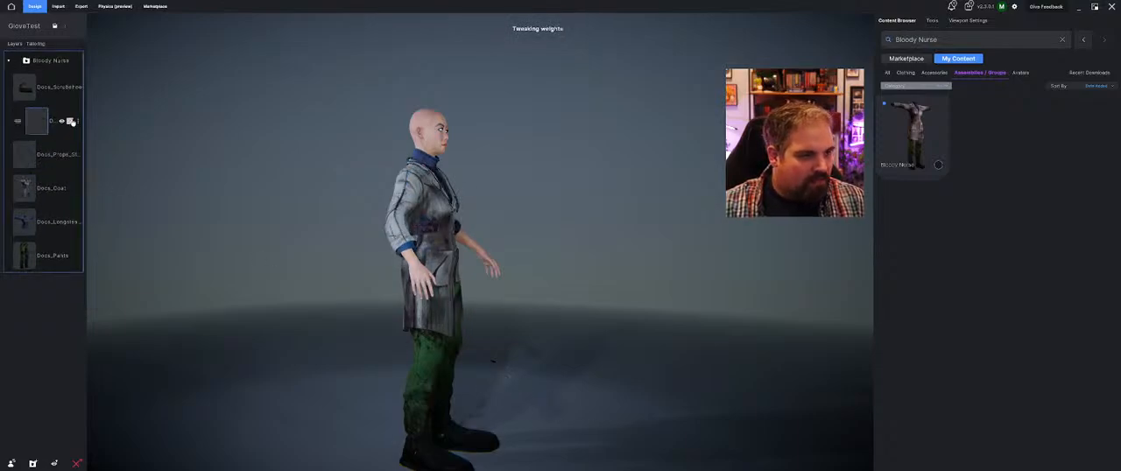
Inspect the Bloody Nurse outfit on the avatar from the front and side, down to the pants and shoes
left_click_drag(503, 229, 558, 267)
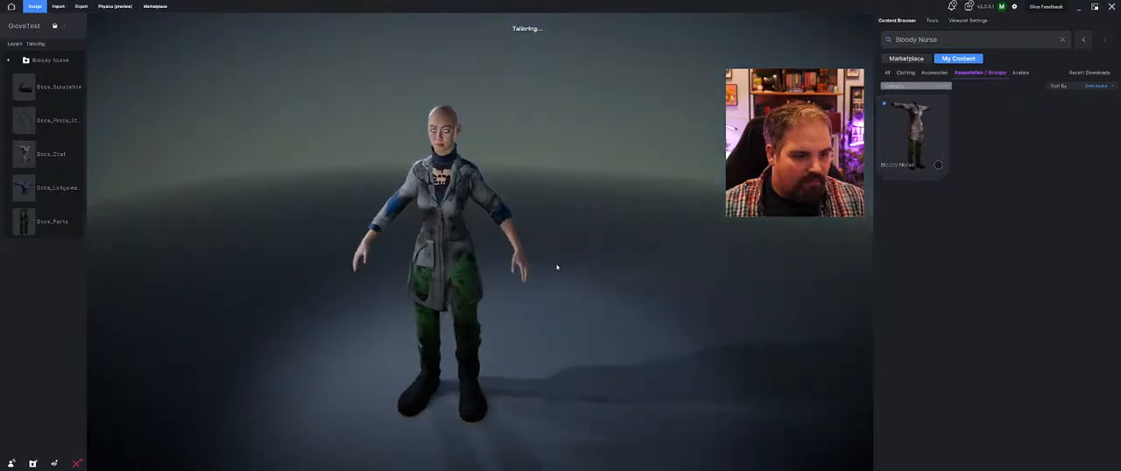
scroll(558, 266, "up", 3)
left_click_drag(523, 243, 494, 217)
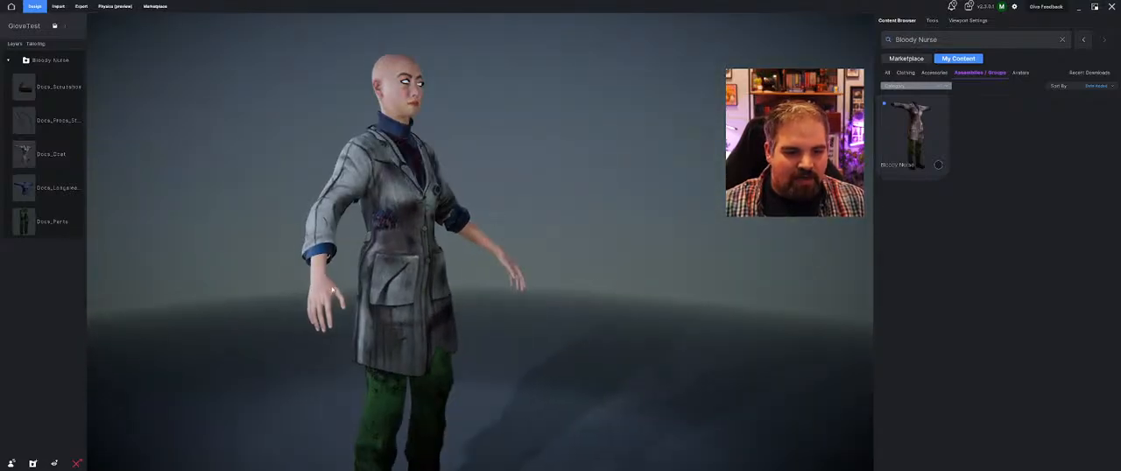
left_click_drag(305, 282, 448, 289)
mouse_move(713, 120)
left_mouse_down()
mouse_move(683, 123)
mouse_move(706, 121)
left_mouse_up()
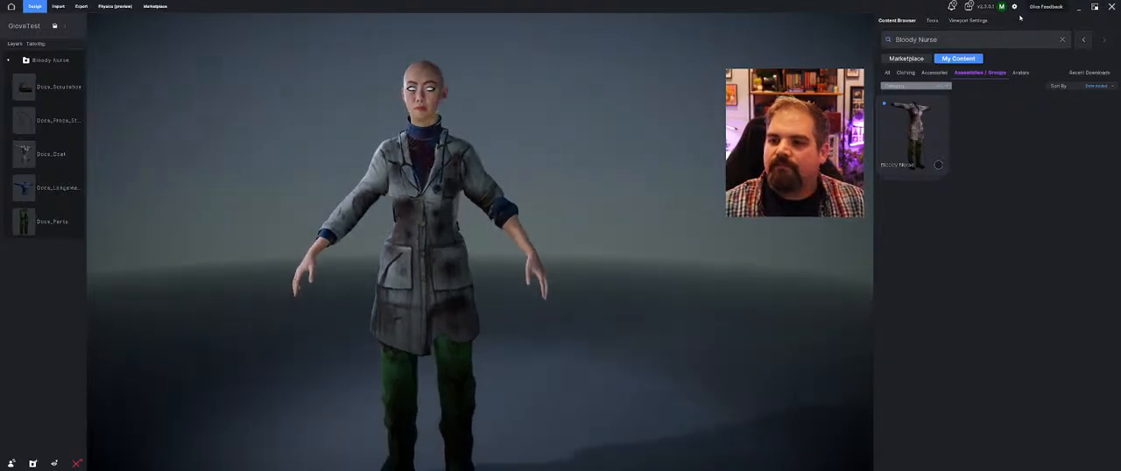
left_click_drag(481, 115, 421, 112)
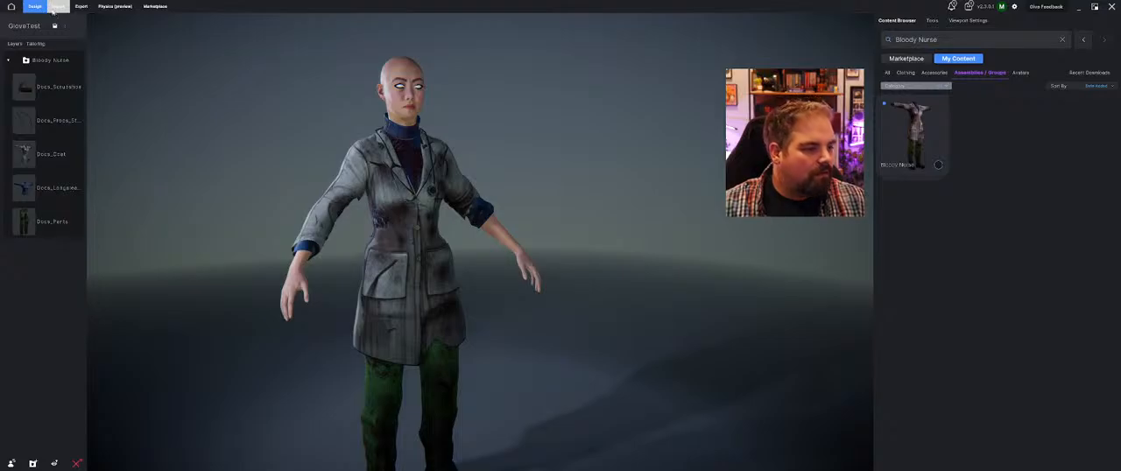
middle_click_drag(270, 340, 310, 133)
left_click_drag(352, 200, 553, 259)
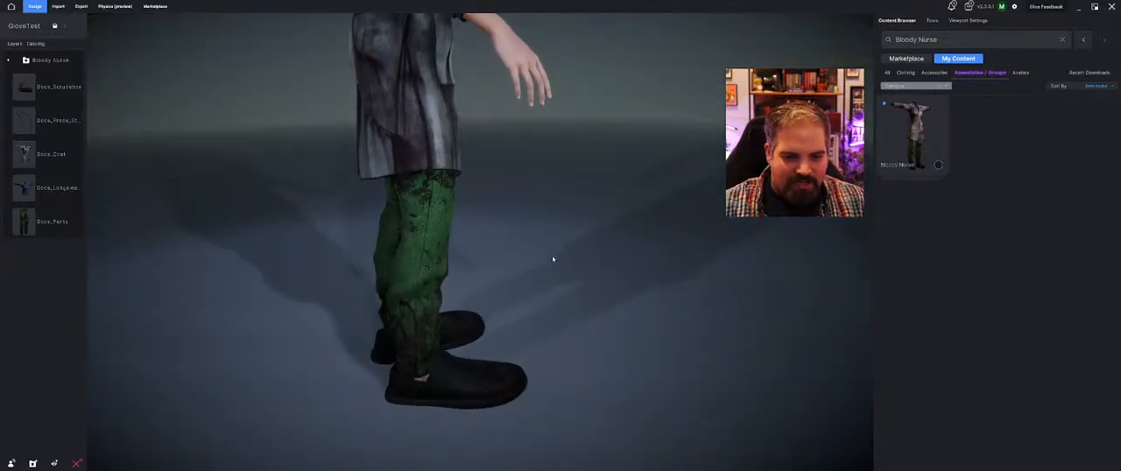
Scale down the Bloody Nurse shoes to suit the avatar's feet
left_click(463, 377)
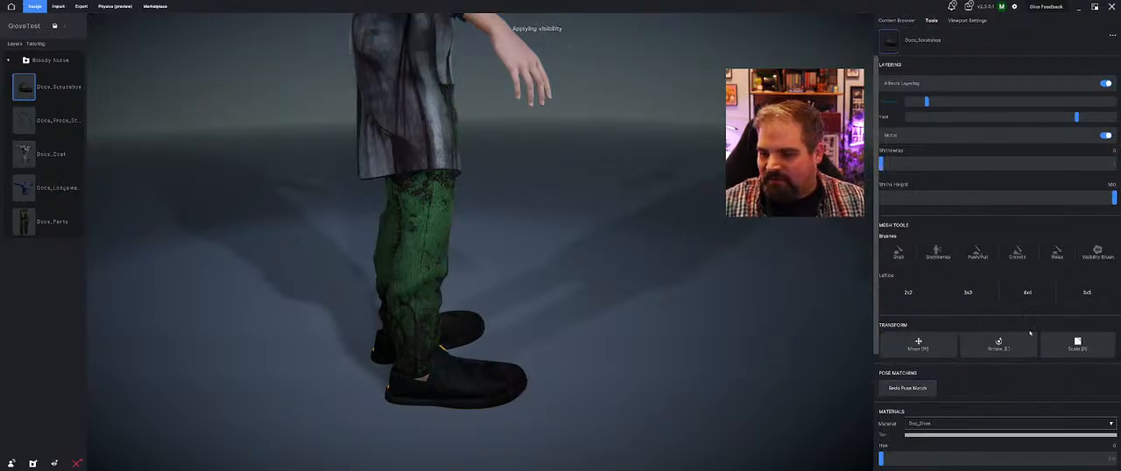
left_click(1084, 348)
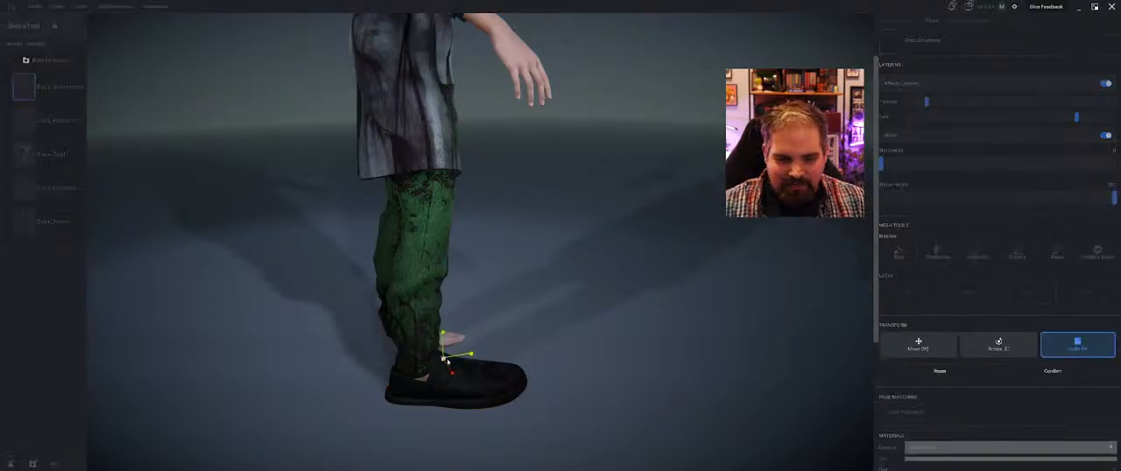
left_click_drag(443, 359, 460, 357)
Refine the shoes' position, size and rotation so they line up with the avatar's foot in side view
key("w")
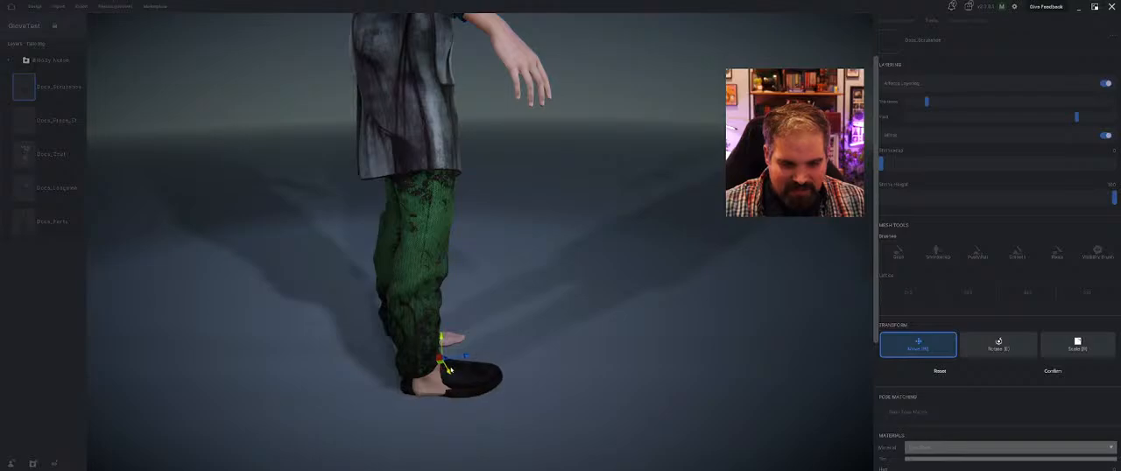
key("r")
key("e")
left_click_drag(452, 372, 453, 372)
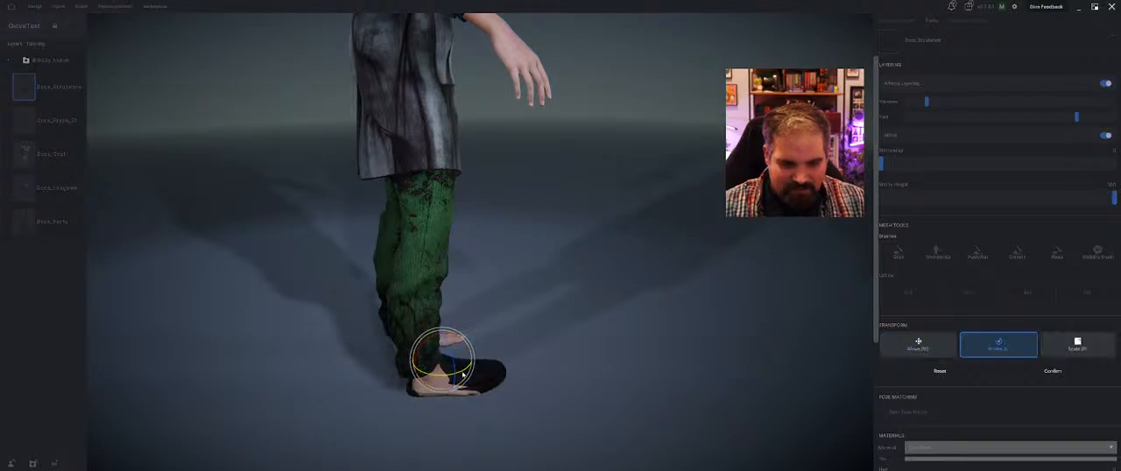
key("w")
key("r")
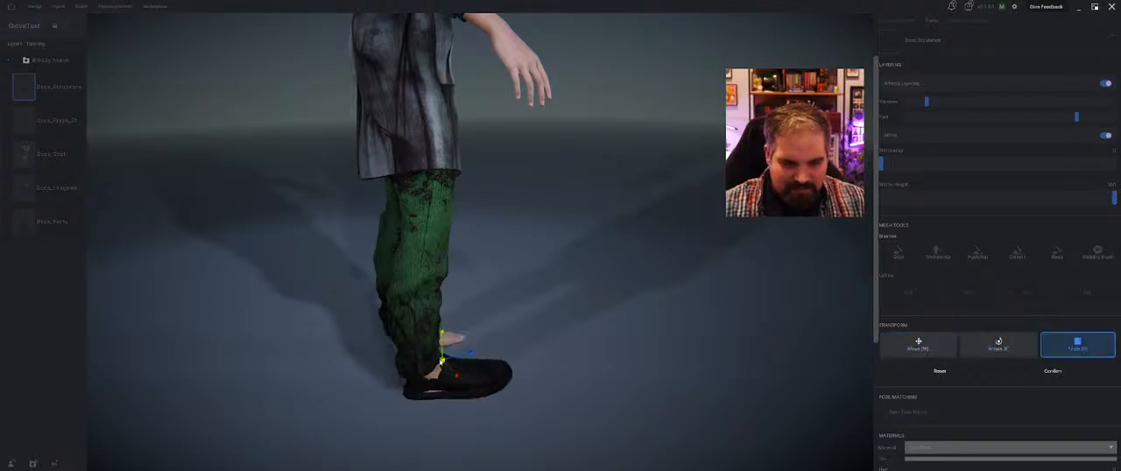
key("e")
left_click_drag(468, 368, 466, 369)
Move and rotate the shoes from the front to cover the feet, apply the transform and check the result
middle_click_drag(466, 369, 348, 384)
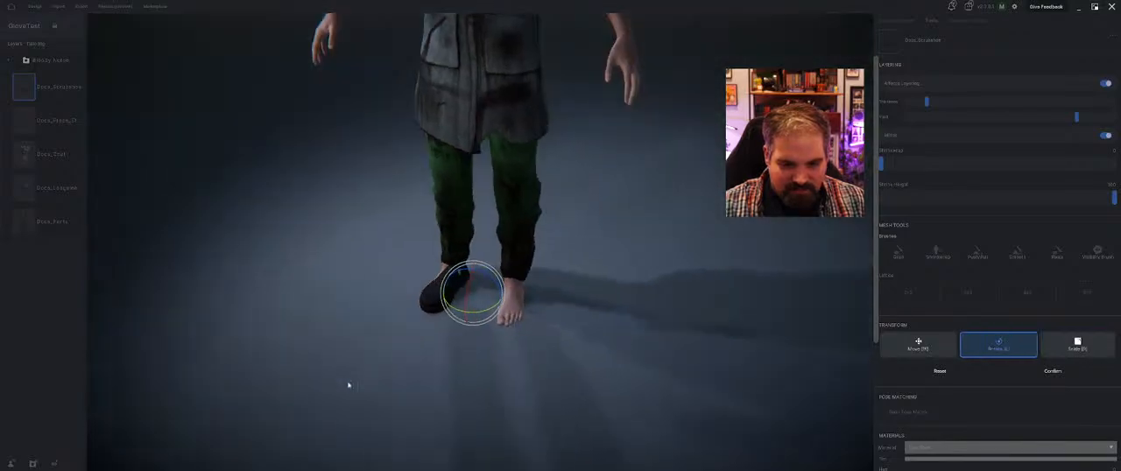
key("w")
left_click_drag(462, 295, 457, 294)
key("e")
key("w")
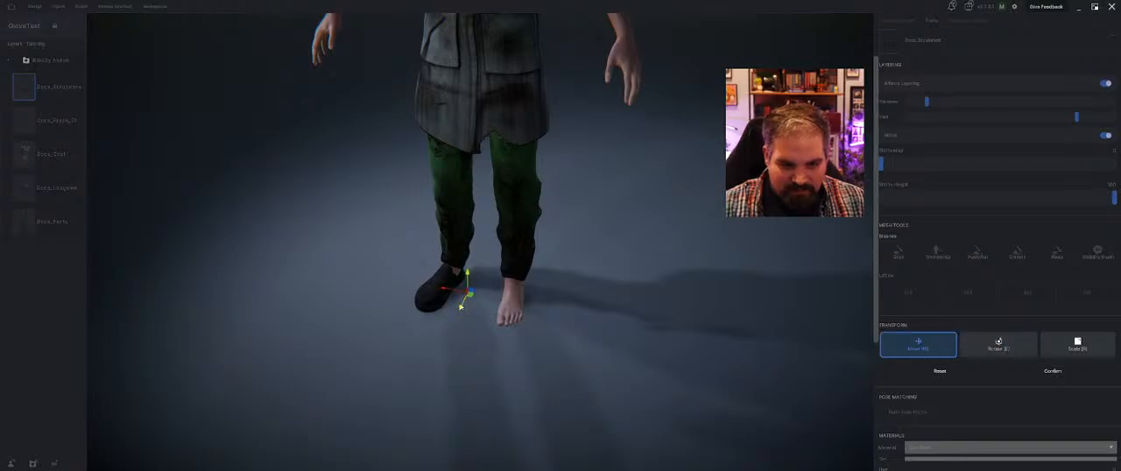
key("e")
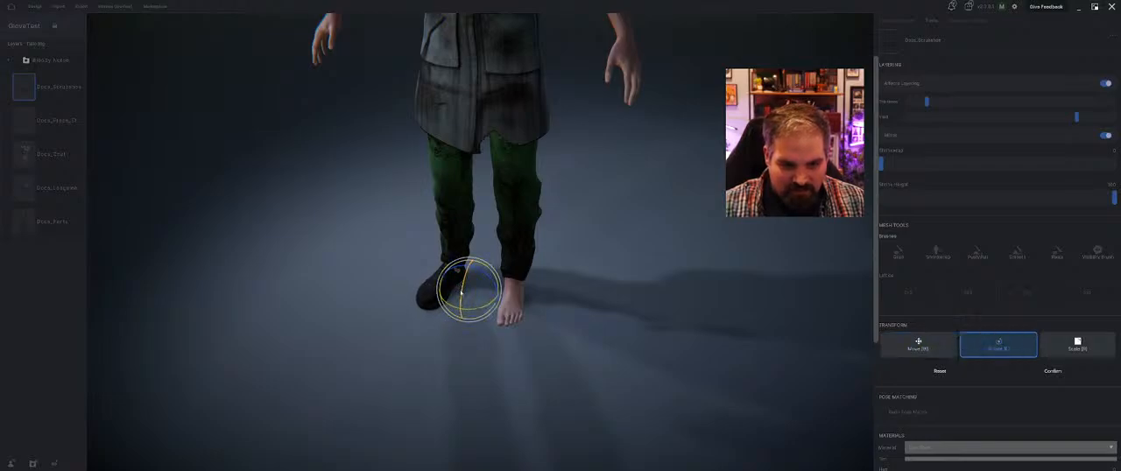
left_click_drag(461, 294, 467, 293)
left_click(1056, 369)
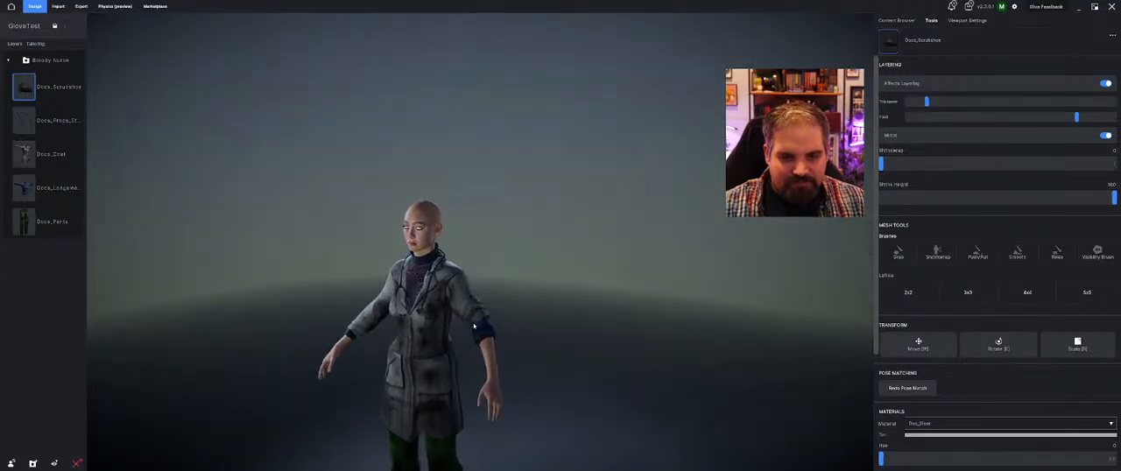
middle_click_drag(474, 326, 507, 286)
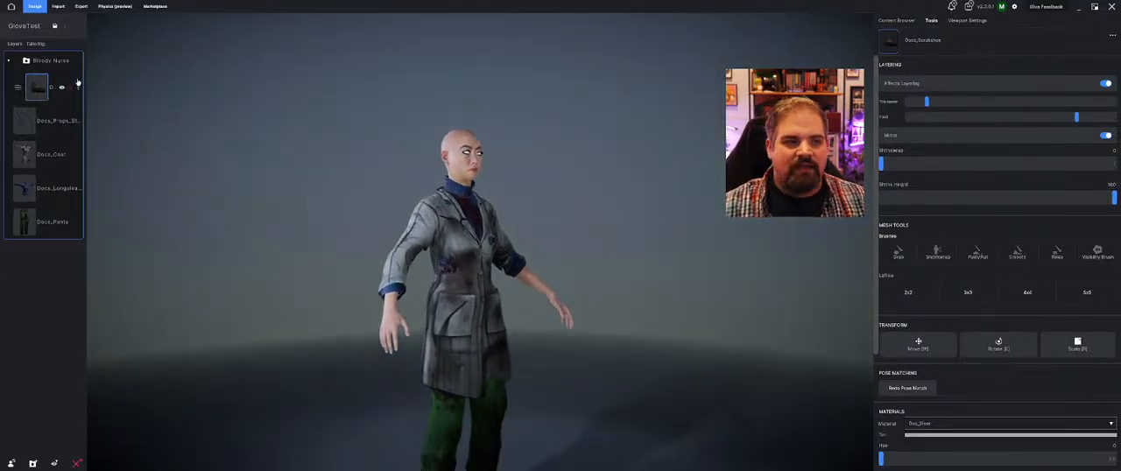
Import model.fbx from the med glove folder on the desktop as a cloth or accessory
left_click(58, 6)
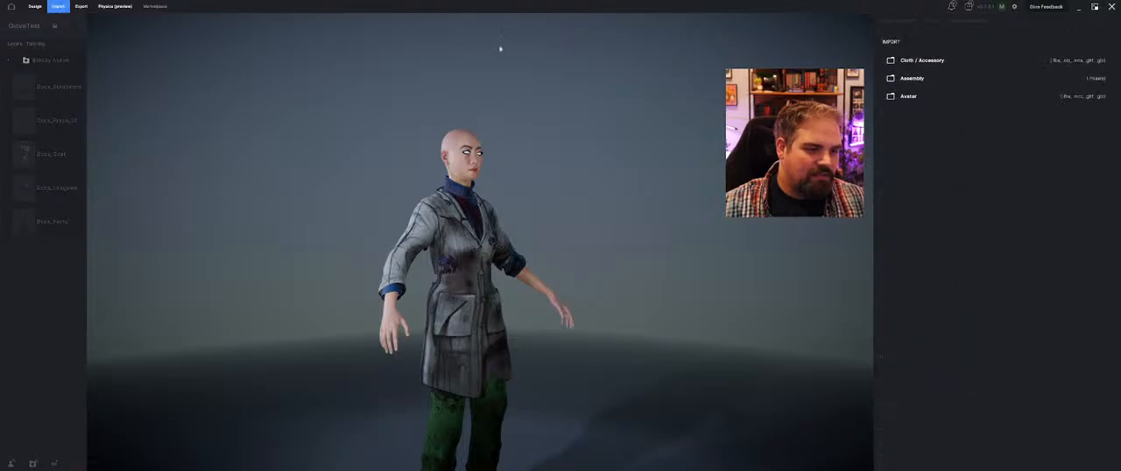
left_click(950, 58)
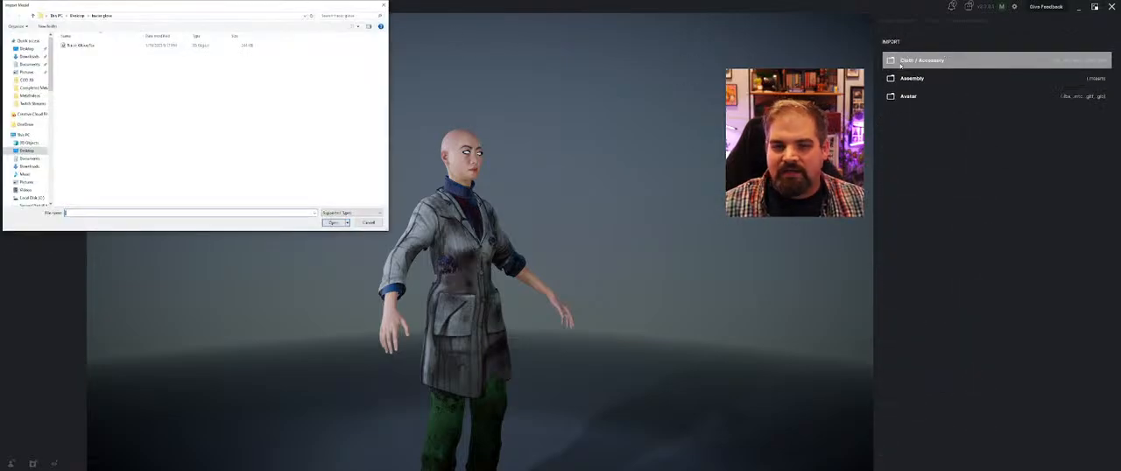
left_click(78, 15)
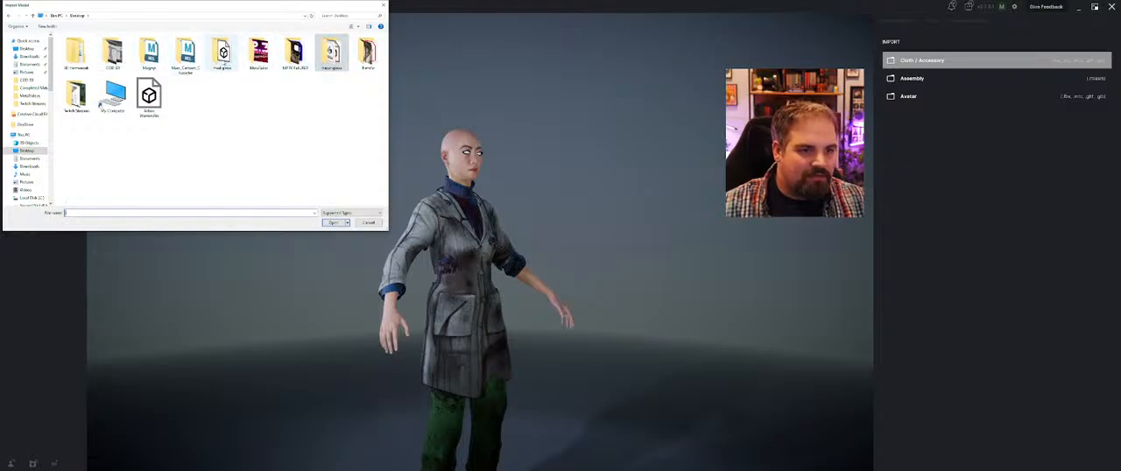
double_click(223, 56)
left_click(76, 52)
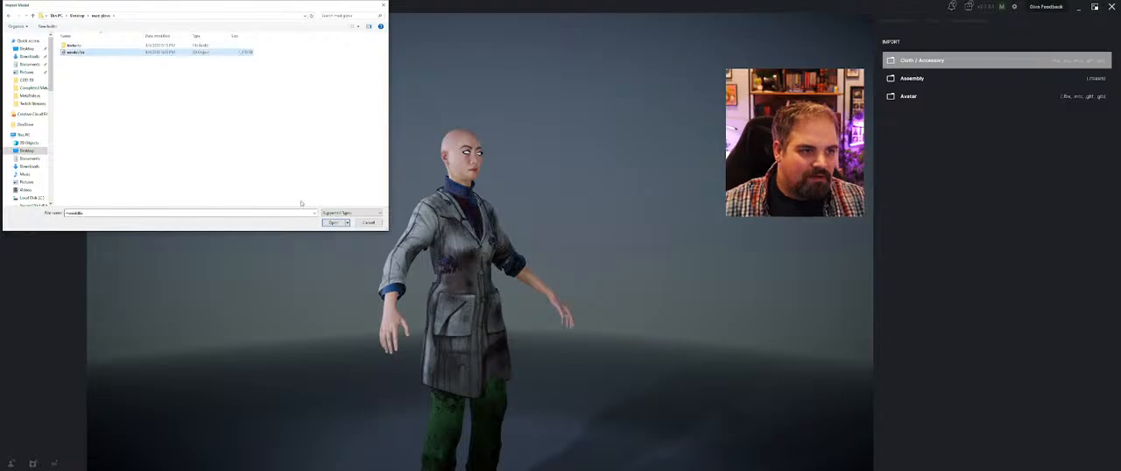
left_click(333, 222)
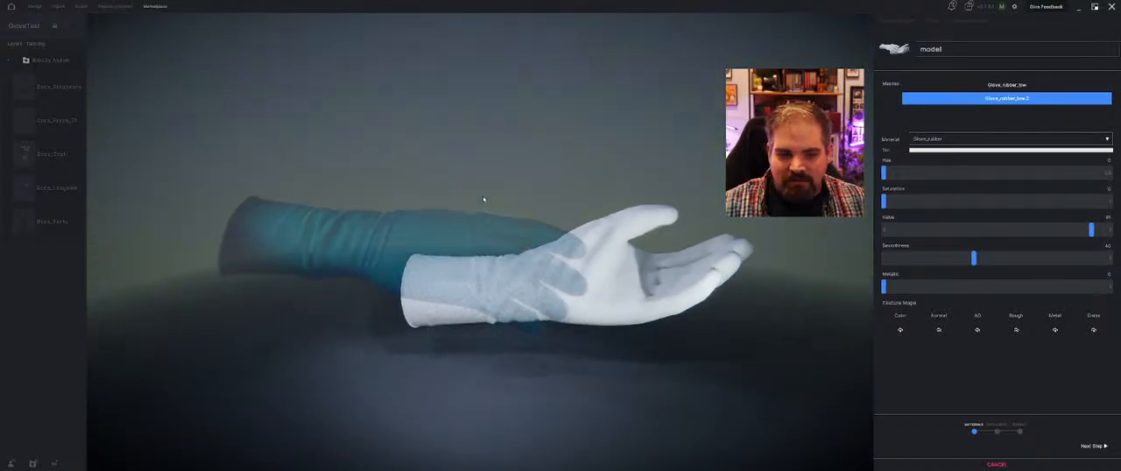
Load the blue colour texture and the normal texture from the glove's textures folder into the Color and Normal maps
middle_click_drag(563, 186, 412, 202)
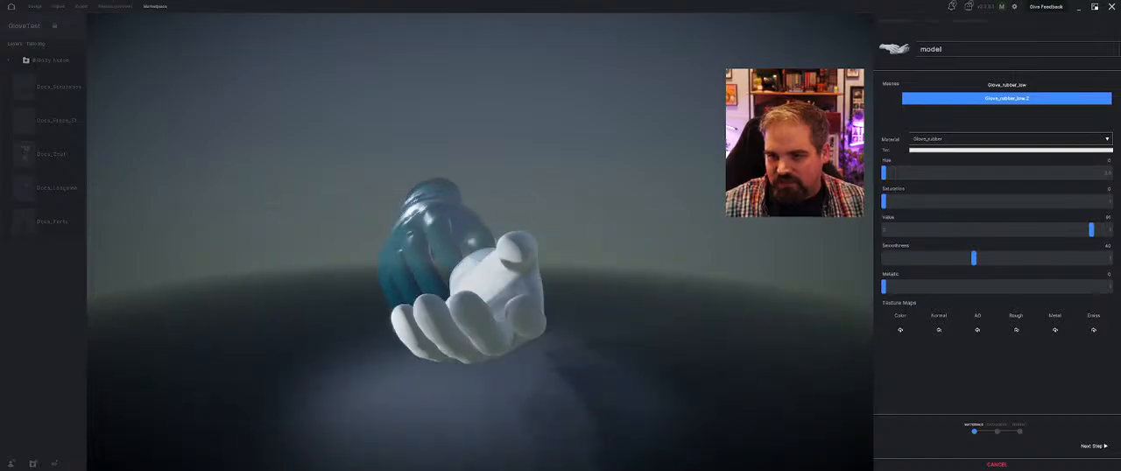
left_click(900, 331)
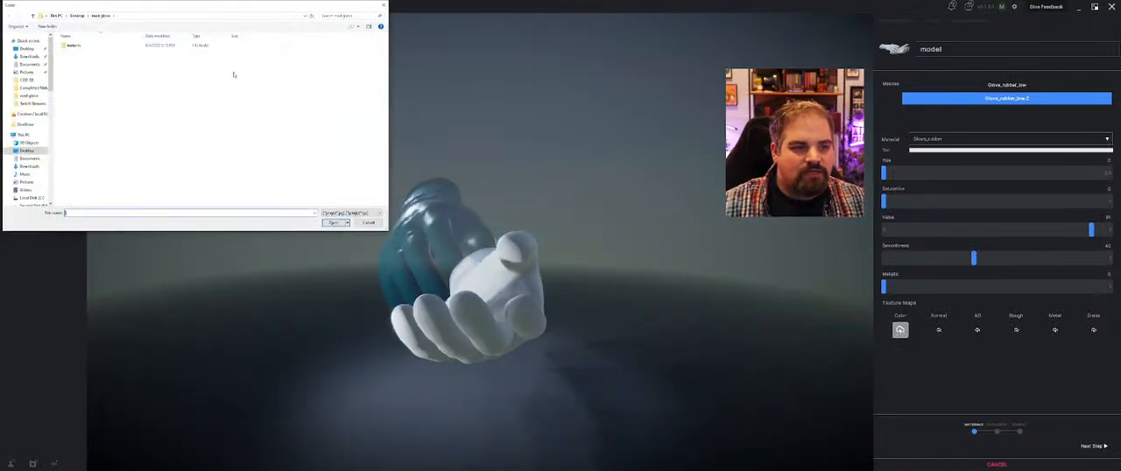
double_click(88, 44)
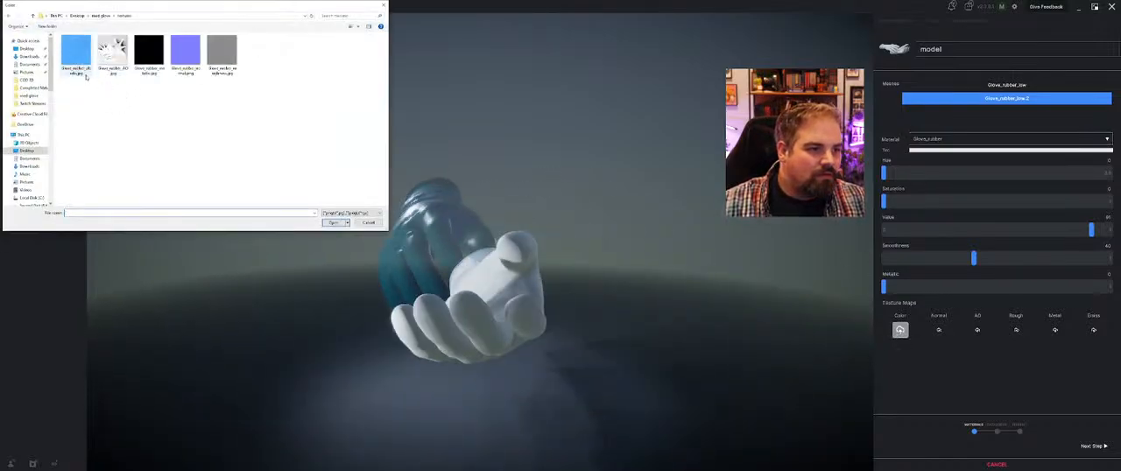
left_click(76, 55)
left_click(334, 223)
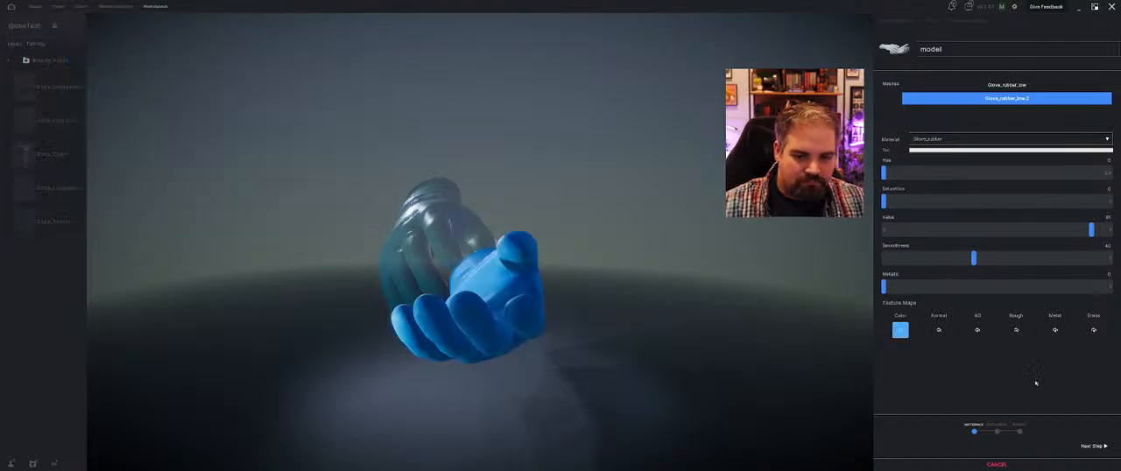
left_click(938, 331)
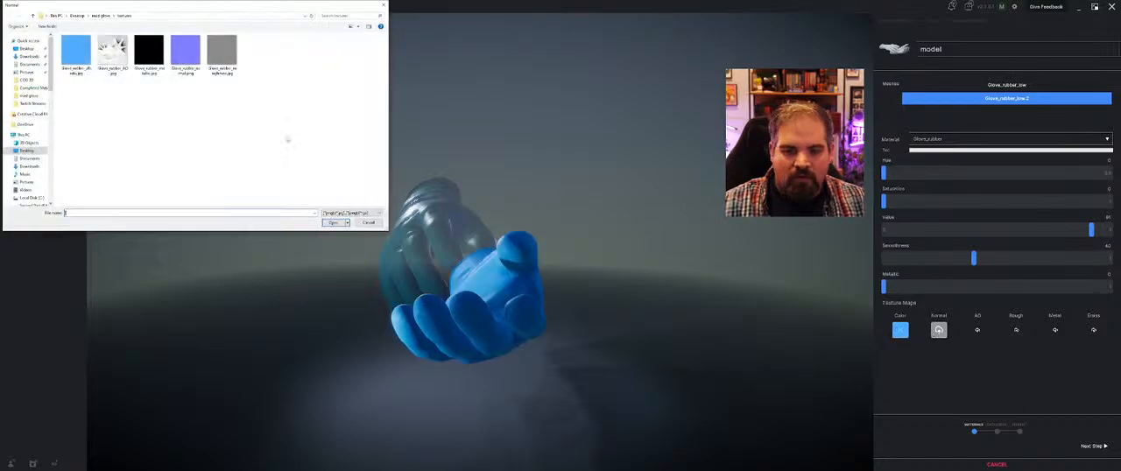
left_click(186, 55)
left_click(334, 222)
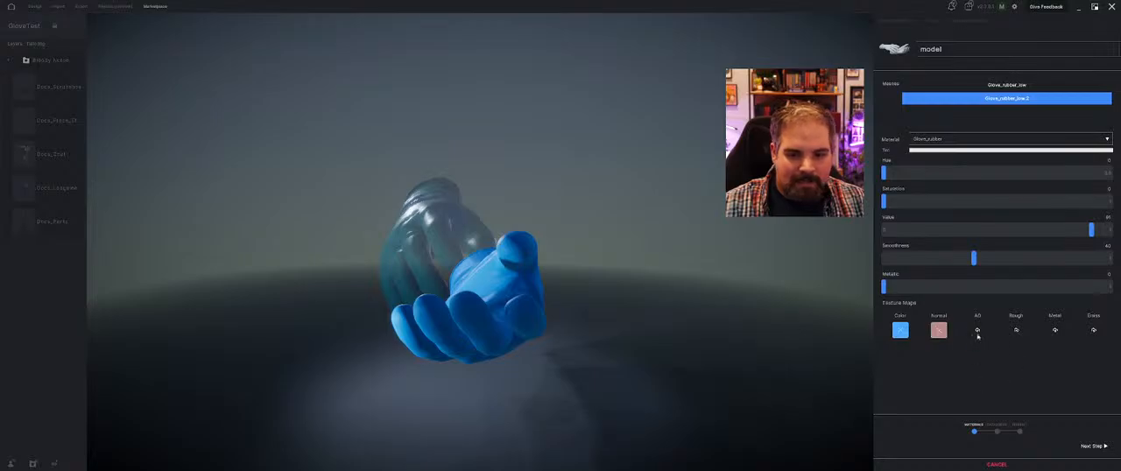
Load the Glove_rubber AO, metallic and roughness textures into the matching AO, Metal and Rough maps
left_click(125, 55)
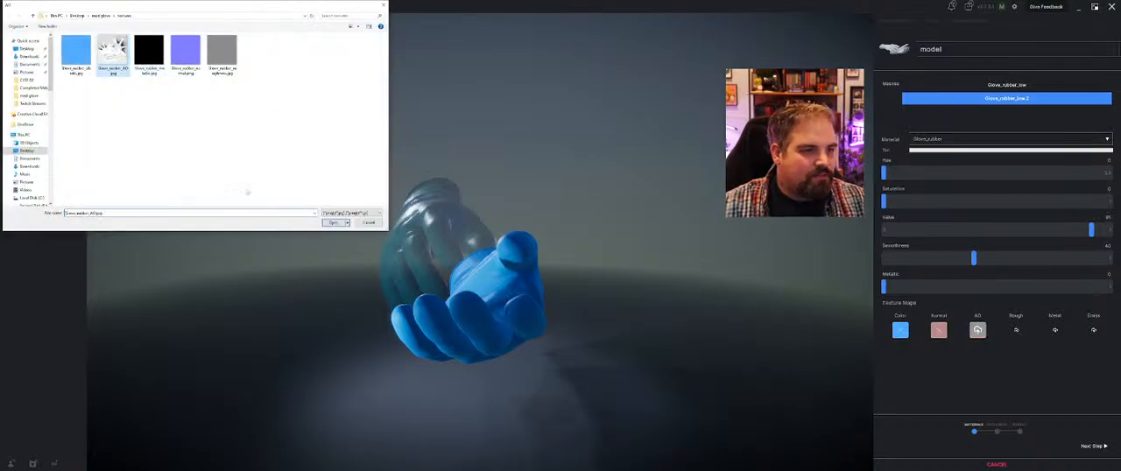
left_click(332, 224)
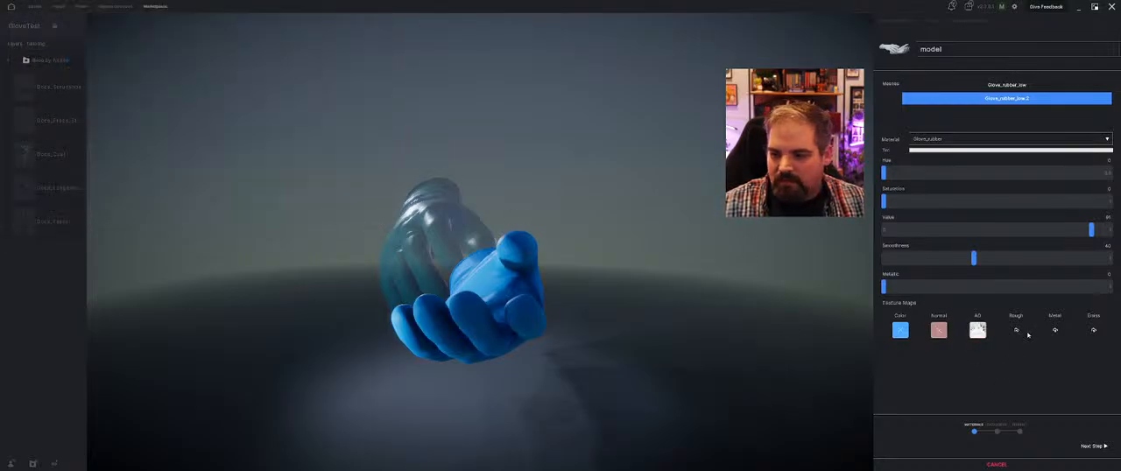
left_click(1052, 332)
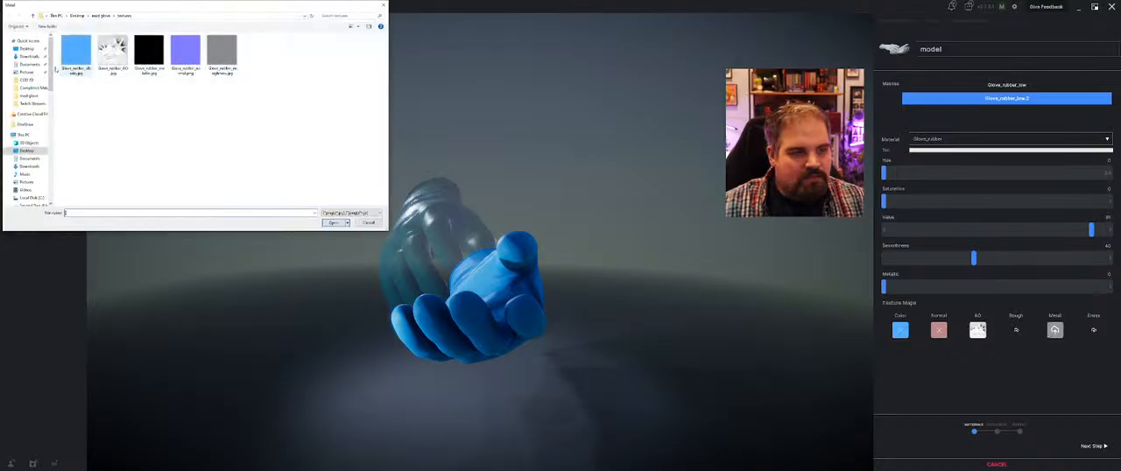
left_click(153, 74)
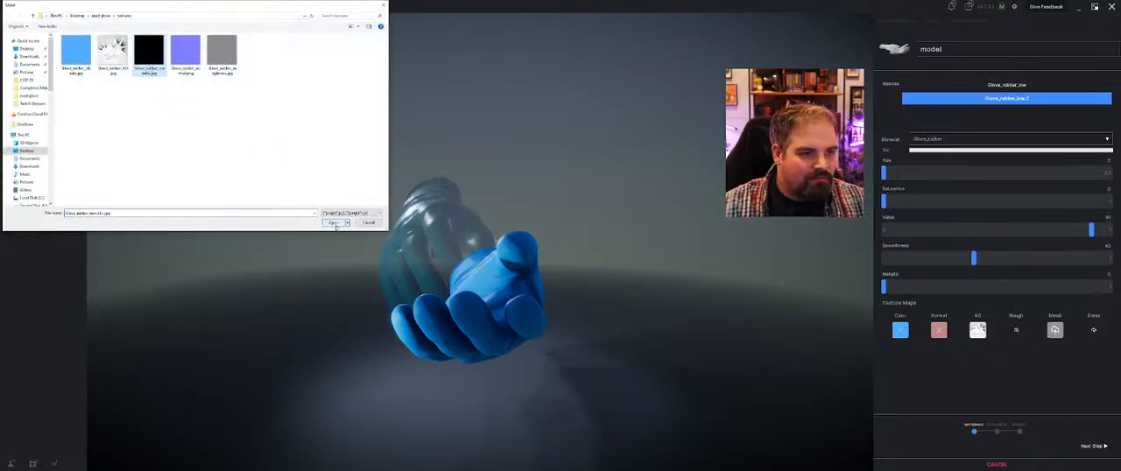
left_click(334, 224)
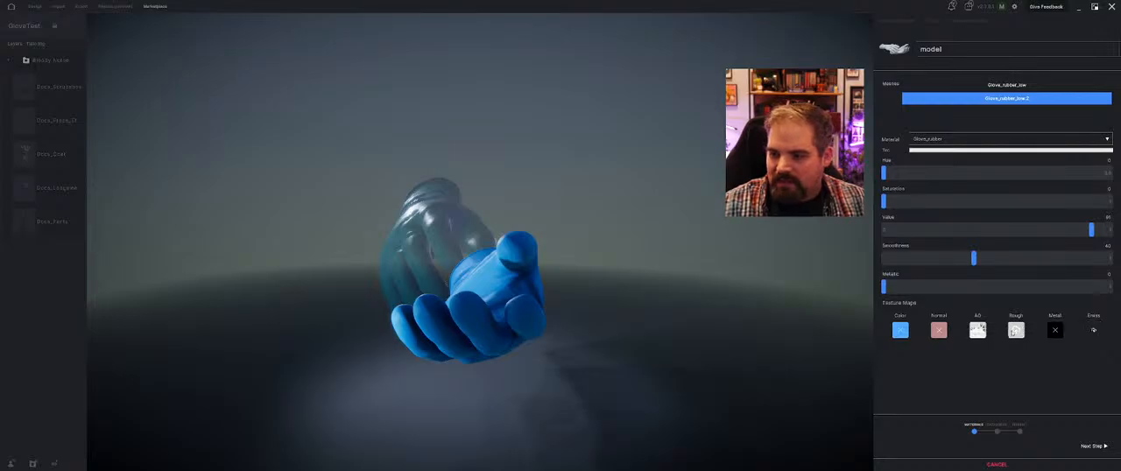
left_click(1015, 332)
left_click(221, 55)
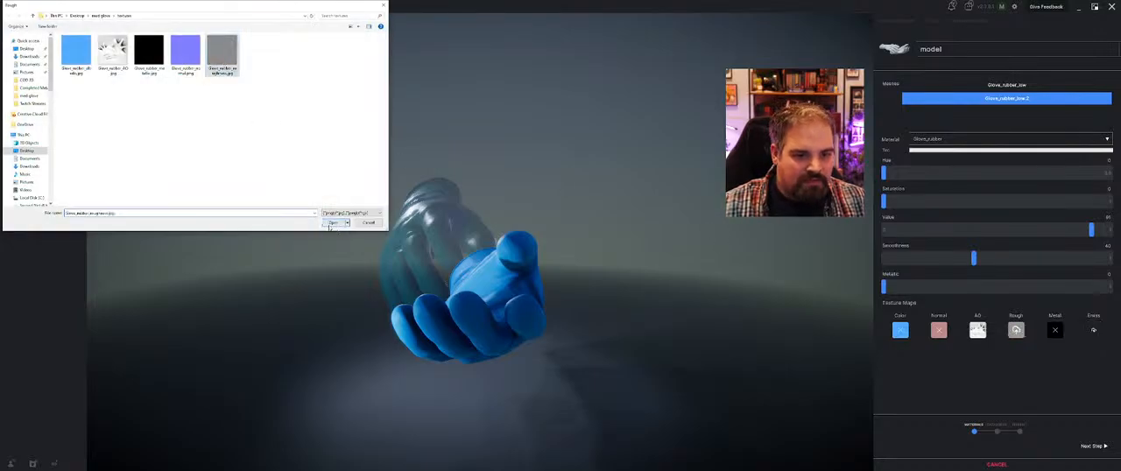
left_click(330, 226)
Set the glove material's metallic to about 38 and smoothness to about 68, and proceed to category selection
middle_click_drag(333, 241, 789, 310)
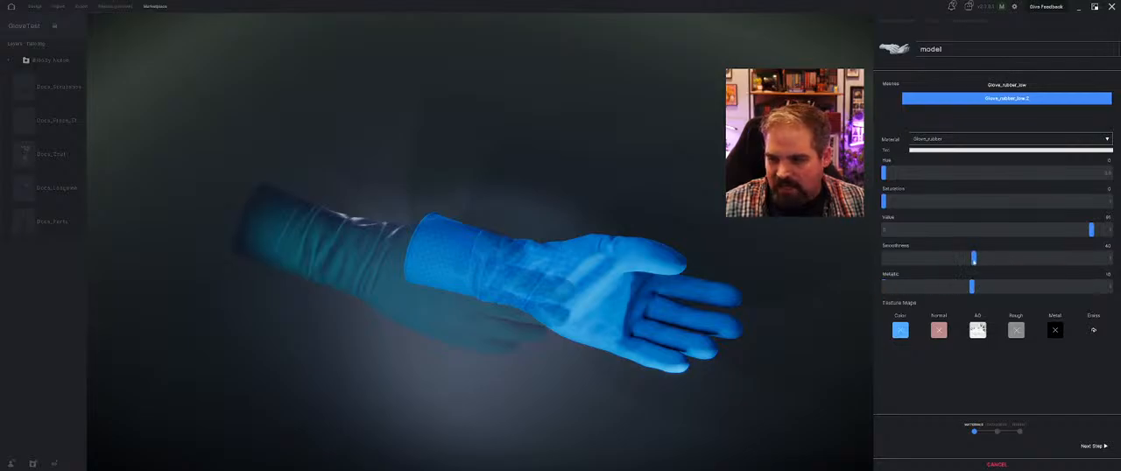
middle_click_drag(463, 264, 784, 373)
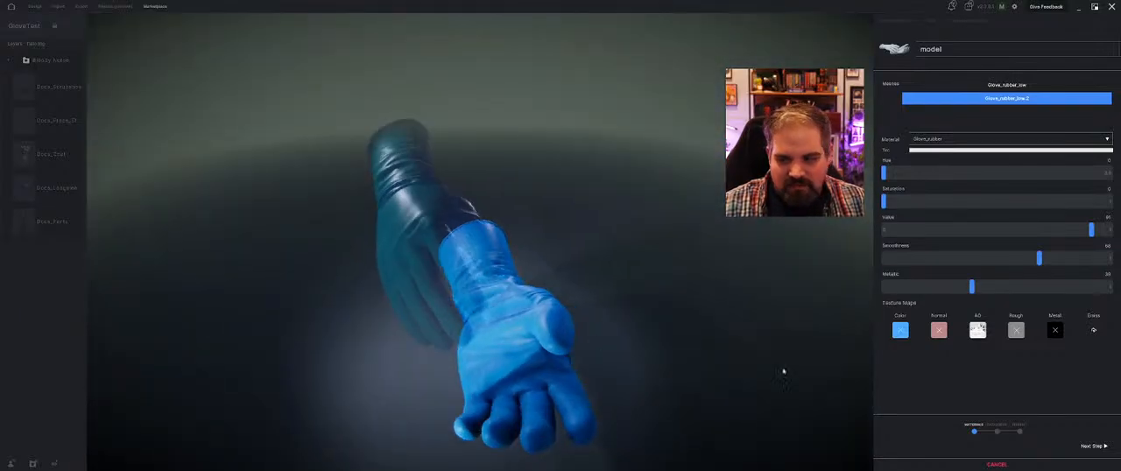
left_click(1094, 446)
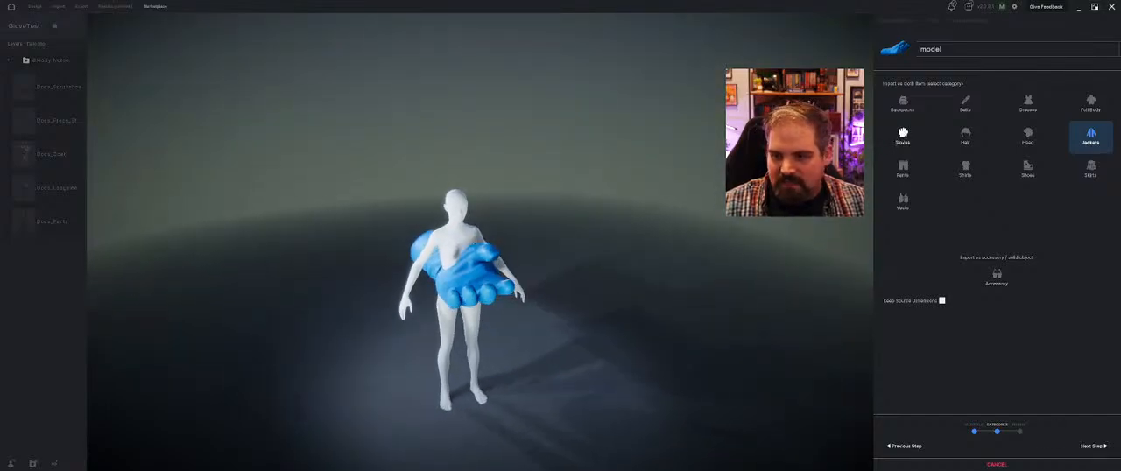
Categorise the imported model as Gloves and specify that it fits the left hand
left_click(904, 135)
left_click(1094, 447)
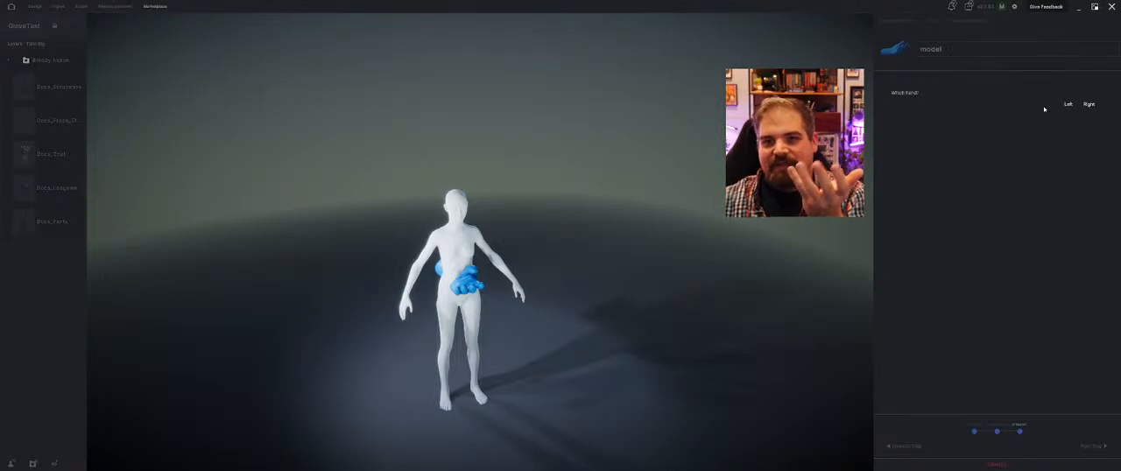
left_click(1067, 106)
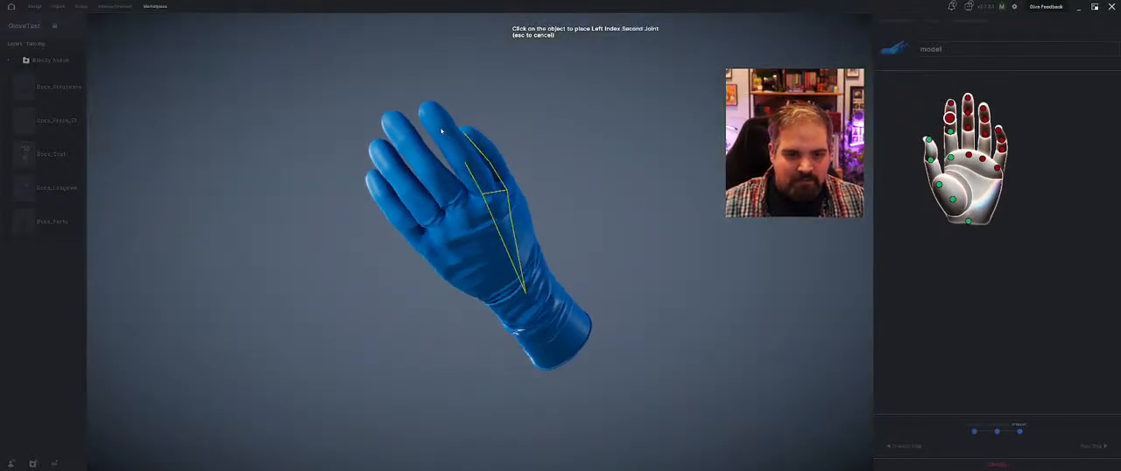
Place the index, middle, ring and pinky joints along the glove's fingers and finish the import
left_click(466, 216)
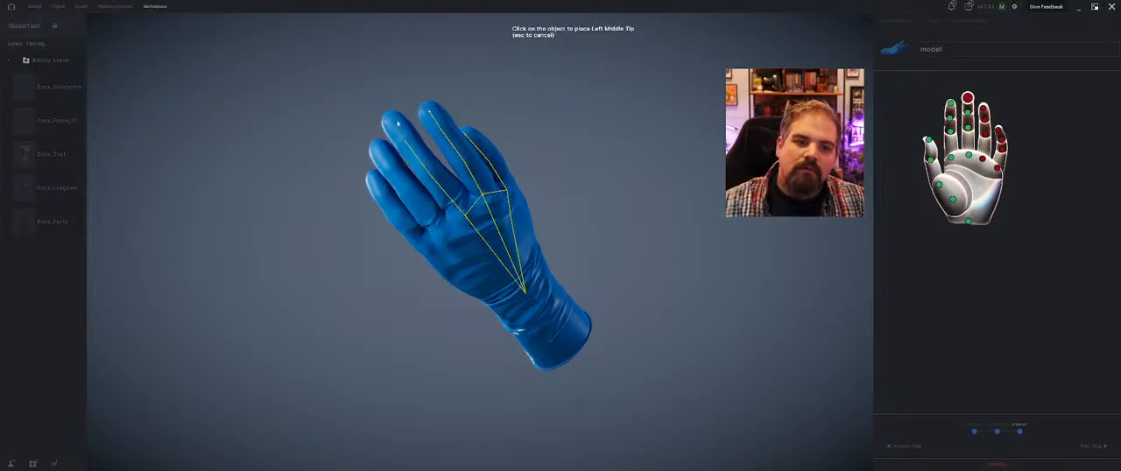
left_click(444, 239)
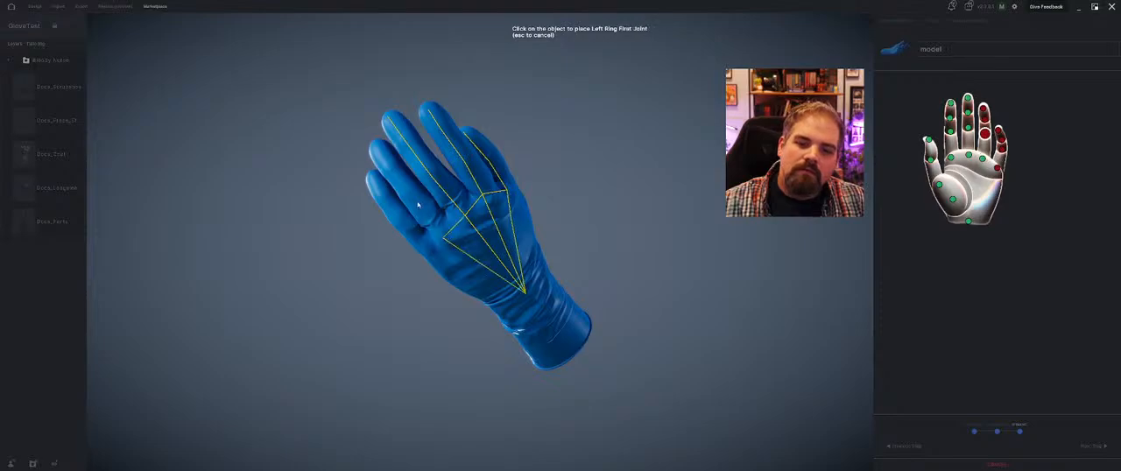
left_click(375, 147)
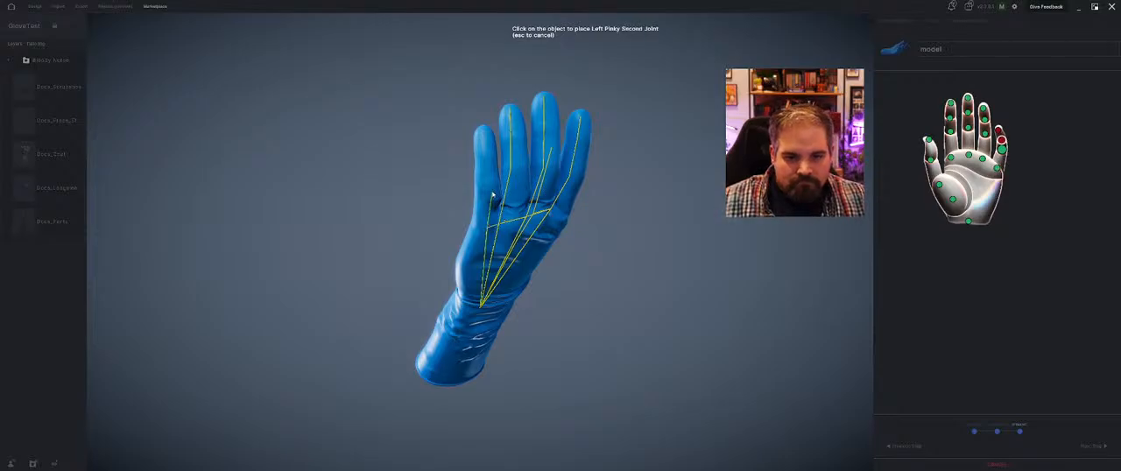
left_click(488, 140)
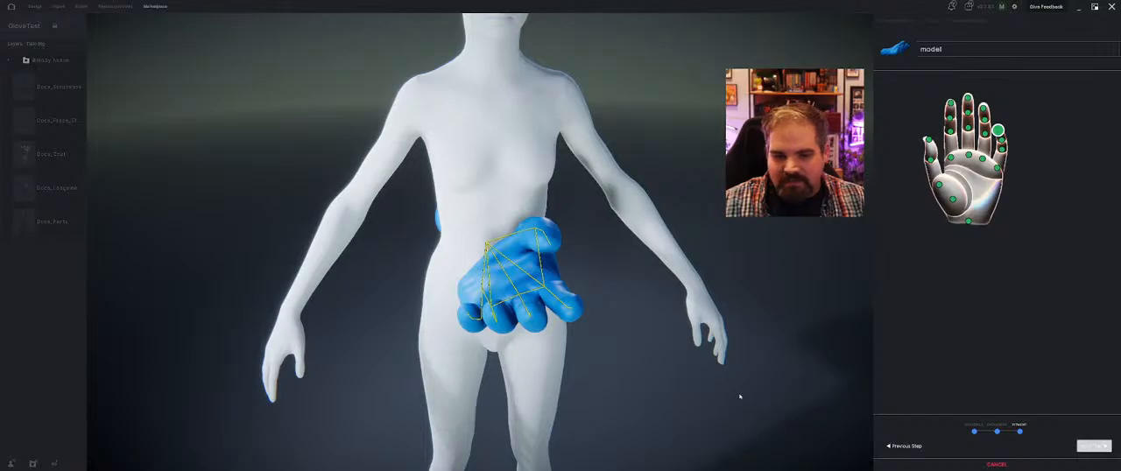
middle_click_drag(740, 396, 571, 304)
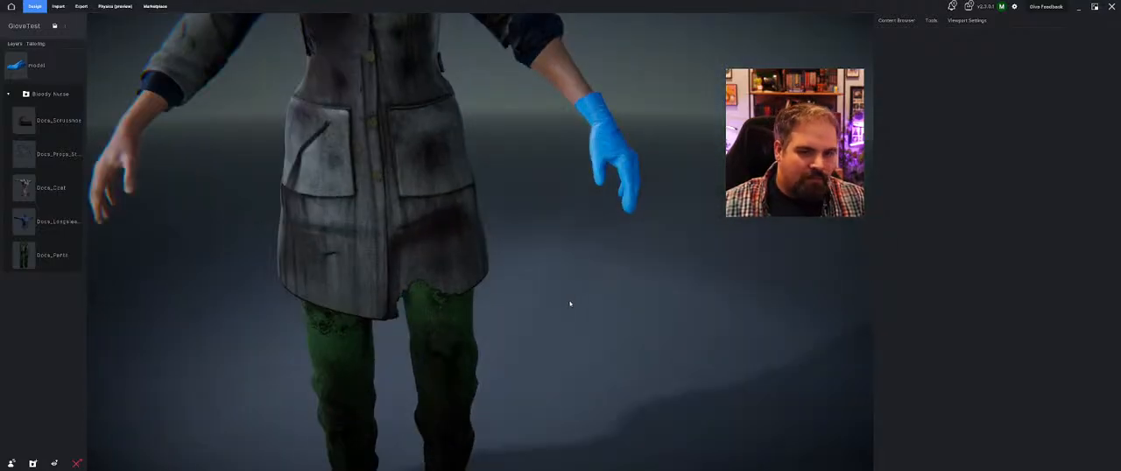
Give the glove material an orange tint by adjusting its saturation and hue
scroll(570, 289, "up", 3)
middle_click_drag(568, 276, 555, 300)
scroll(574, 299, "down", 5)
left_click(524, 308)
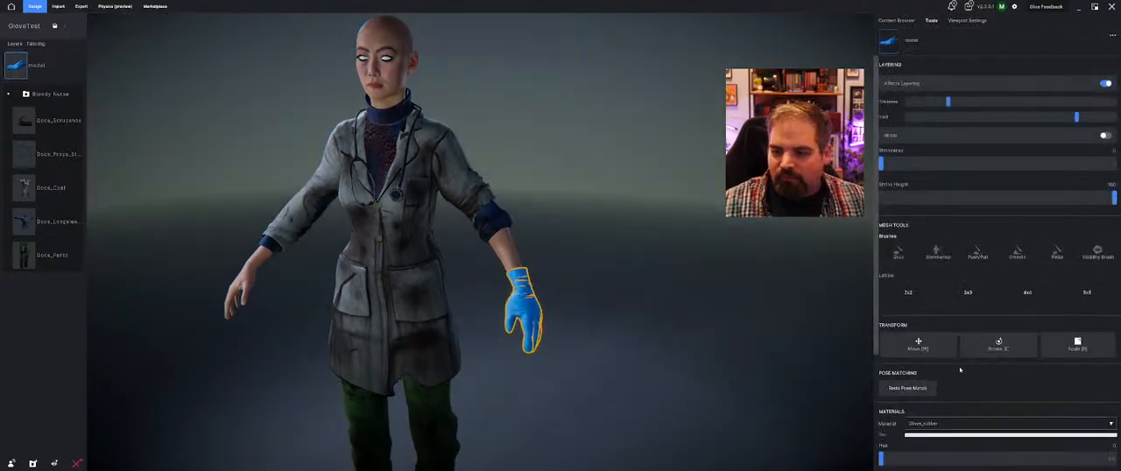
scroll(964, 371, "down", 3)
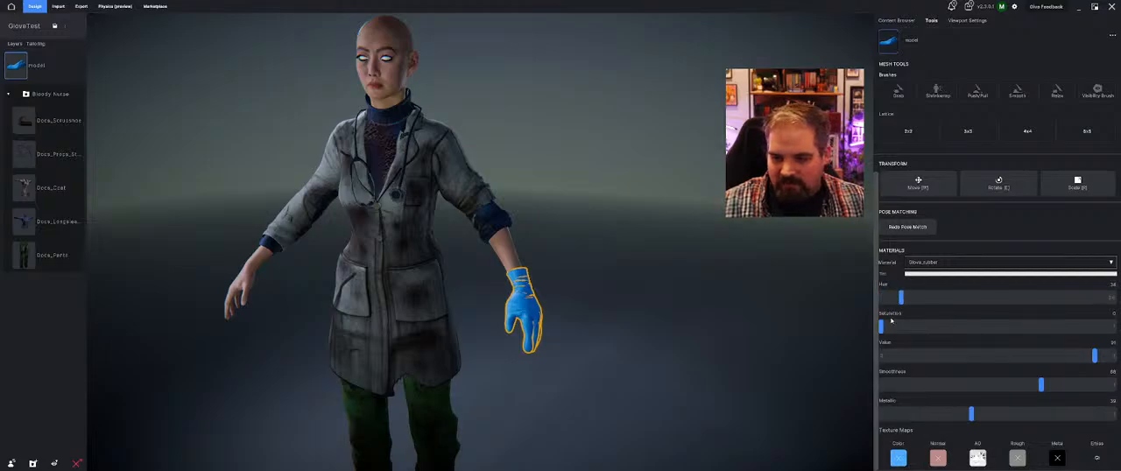
left_click_drag(881, 327, 981, 327)
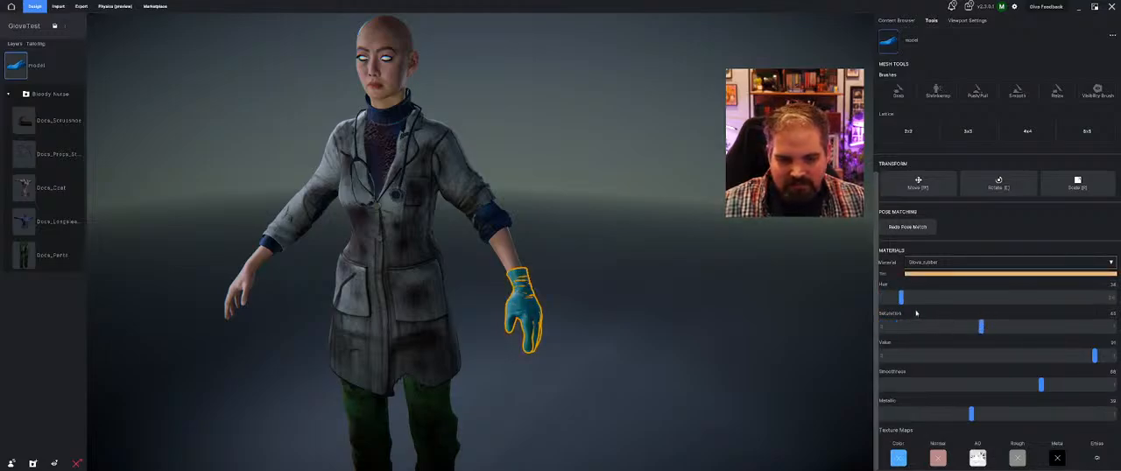
left_click_drag(904, 299, 899, 299)
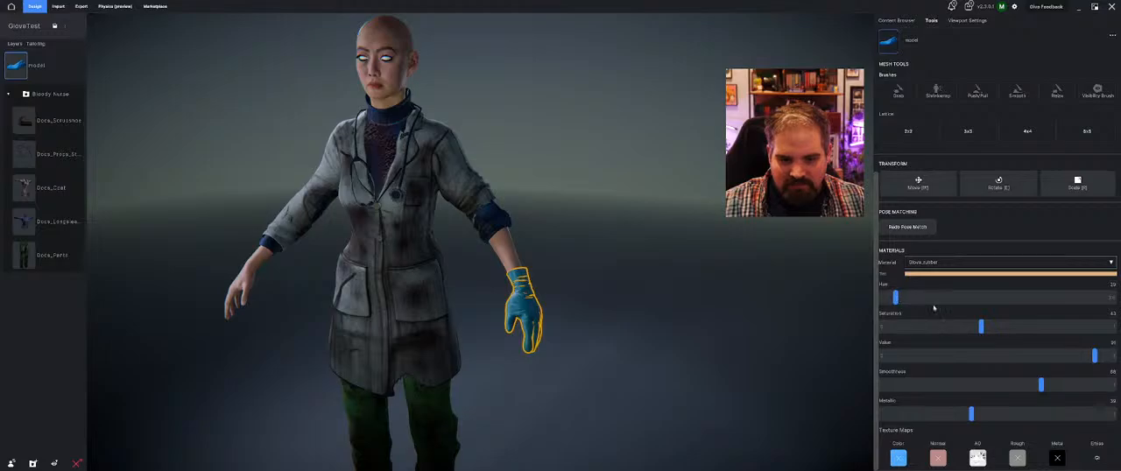
Mirror the glove onto the avatar's other hand
left_click(793, 336)
scroll(661, 335, "down", 5)
middle_click_drag(663, 335, 631, 309)
left_click(530, 274)
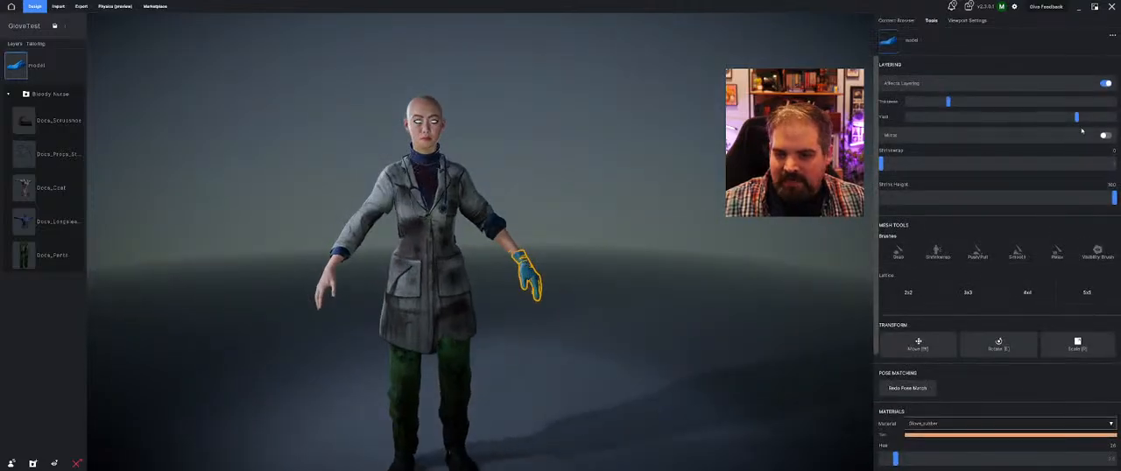
left_click(1105, 136)
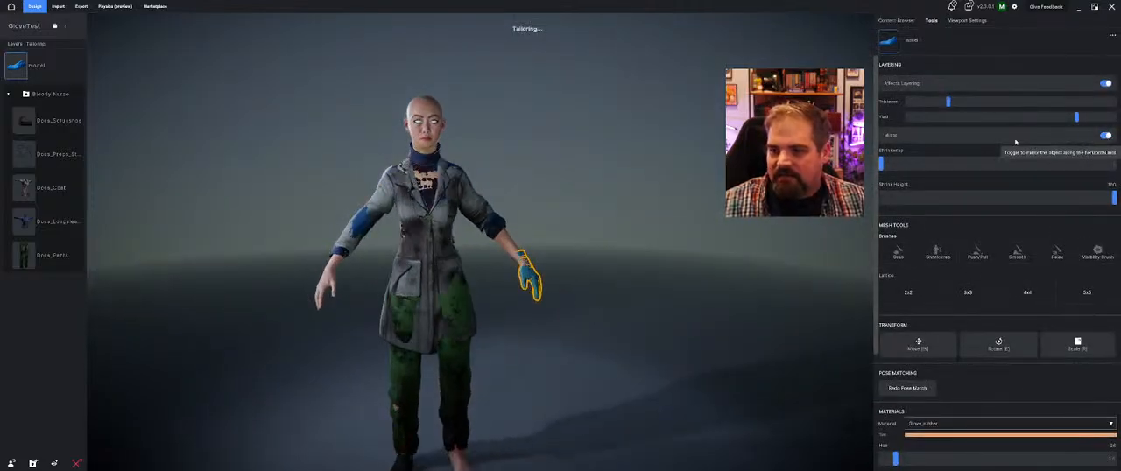
Move the glove layer into the Bloody Nurse group between the long-sleeve shirt and the pants, and check the outfit from the front
middle_click_drag(565, 185, 663, 228)
left_click(613, 186)
left_click_drag(35, 65, 44, 221)
middle_click_drag(598, 296, 536, 295)
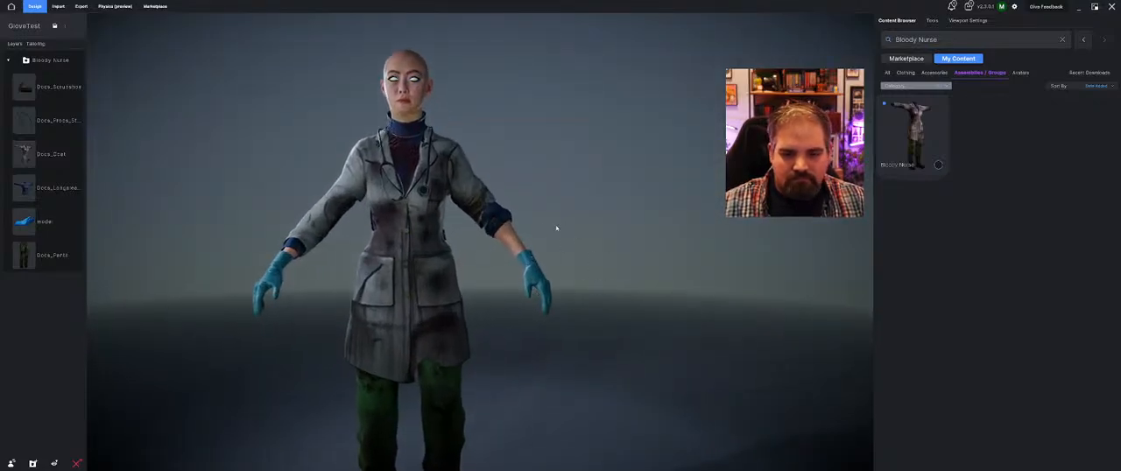
mouse_move(556, 228)
middle_mouse_down()
mouse_move(528, 225)
mouse_move(560, 233)
middle_mouse_up()
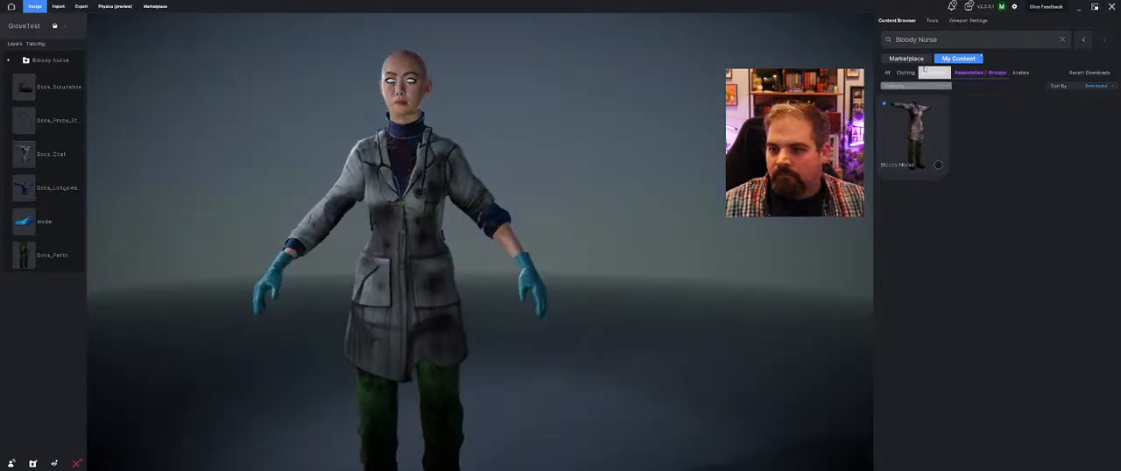
Play the Running animation on the avatar and check how the gloves and outfit move
left_click(957, 22)
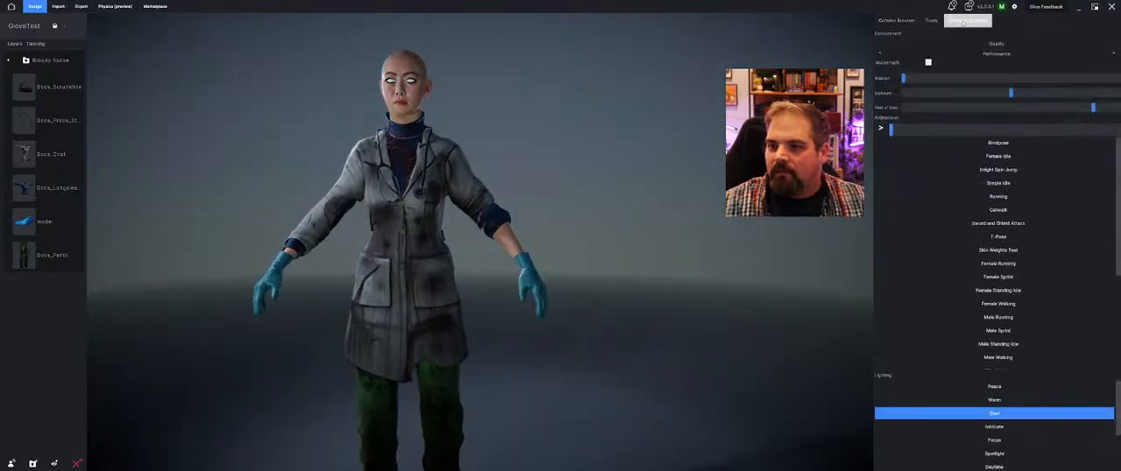
left_click(1016, 196)
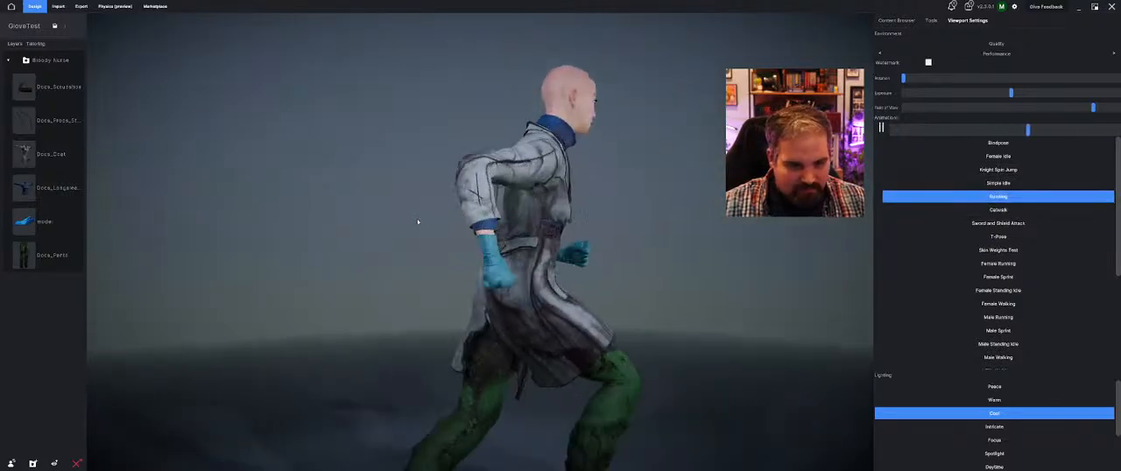
middle_click_drag(418, 222, 370, 264)
scroll(355, 223, "down", 5)
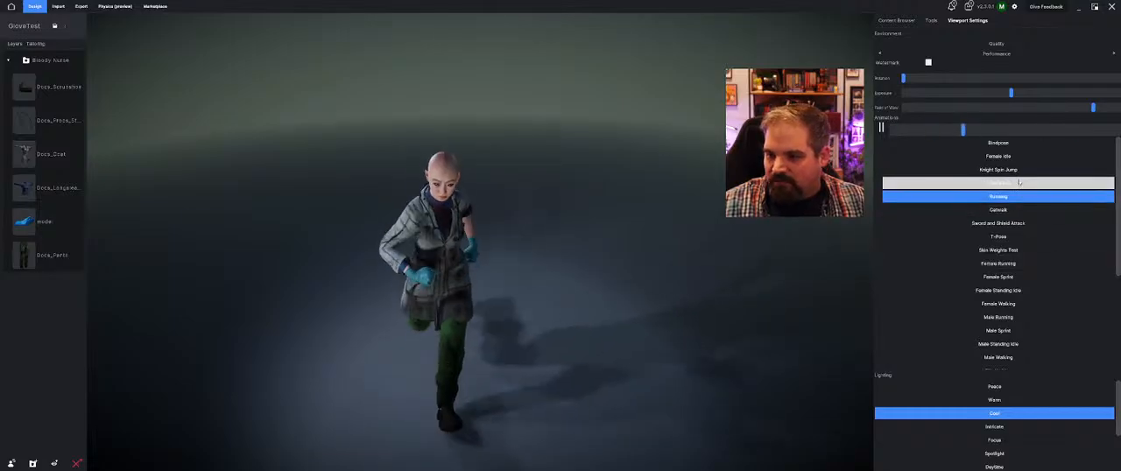
Preview the outfit with the Female Sprint animation and the Female Standing Idle animation
left_click(999, 277)
middle_click_drag(640, 302, 685, 286)
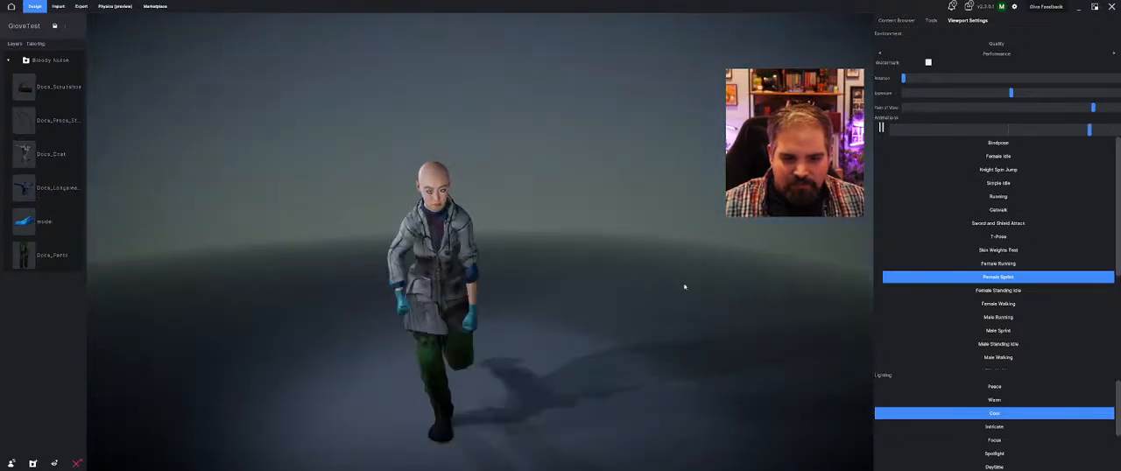
left_click(999, 290)
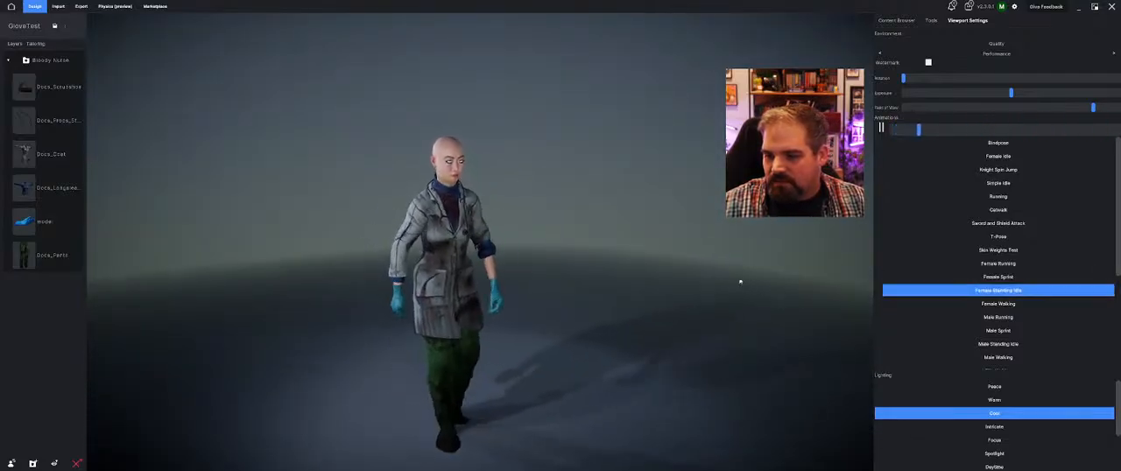
middle_click_drag(688, 276, 633, 281)
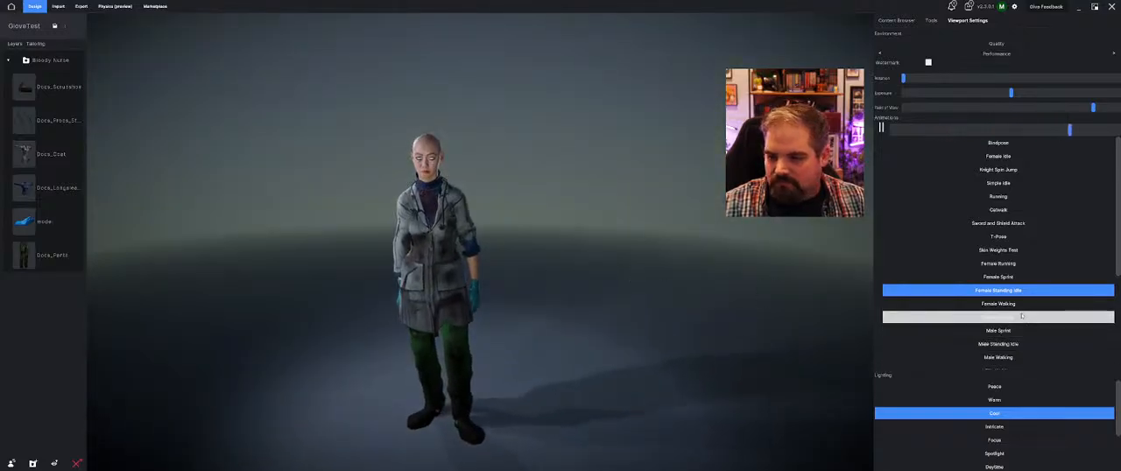
Test the outfit and gloves with the Climbing Pole and Climbing Up animations
scroll(1008, 324, "down", 4)
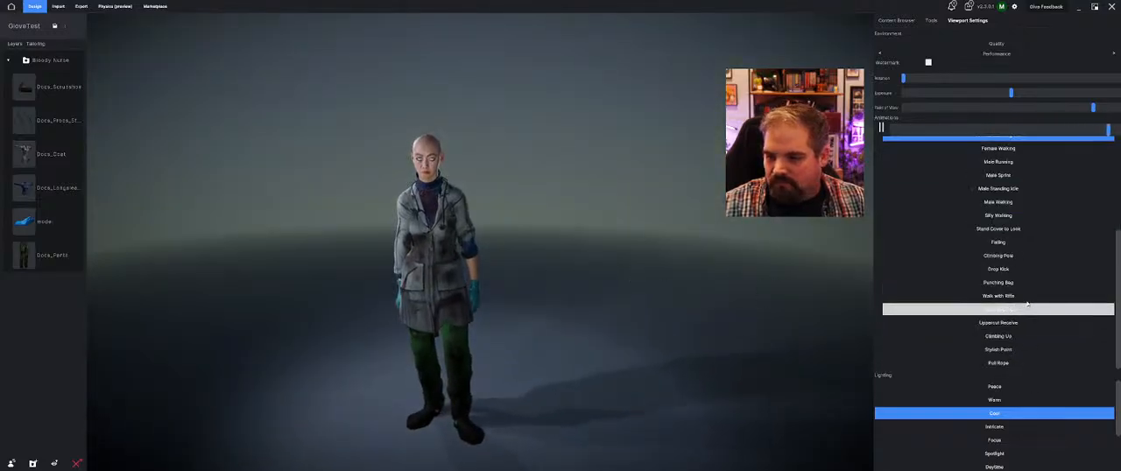
left_click(1029, 254)
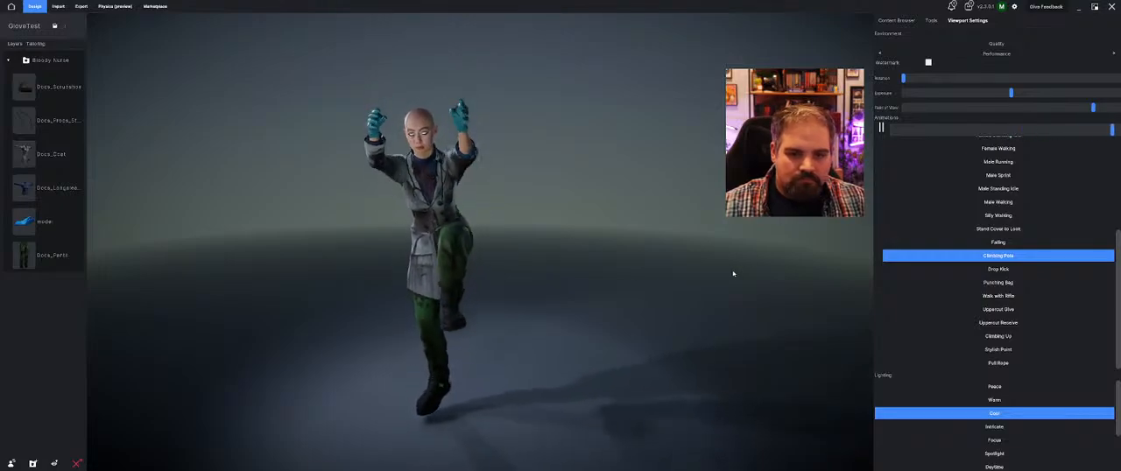
mouse_move(561, 250)
middle_mouse_down()
mouse_move(709, 253)
mouse_move(571, 250)
middle_mouse_up()
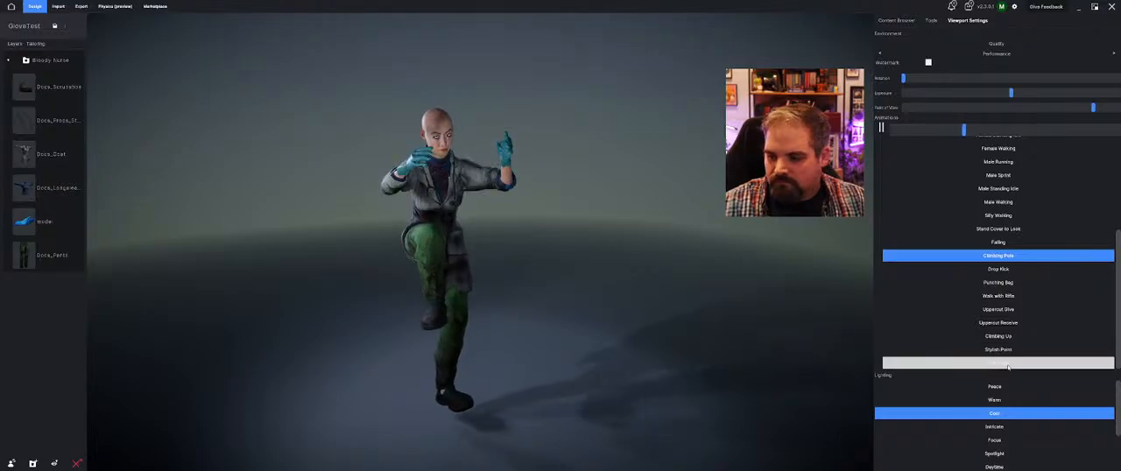
left_click(1027, 334)
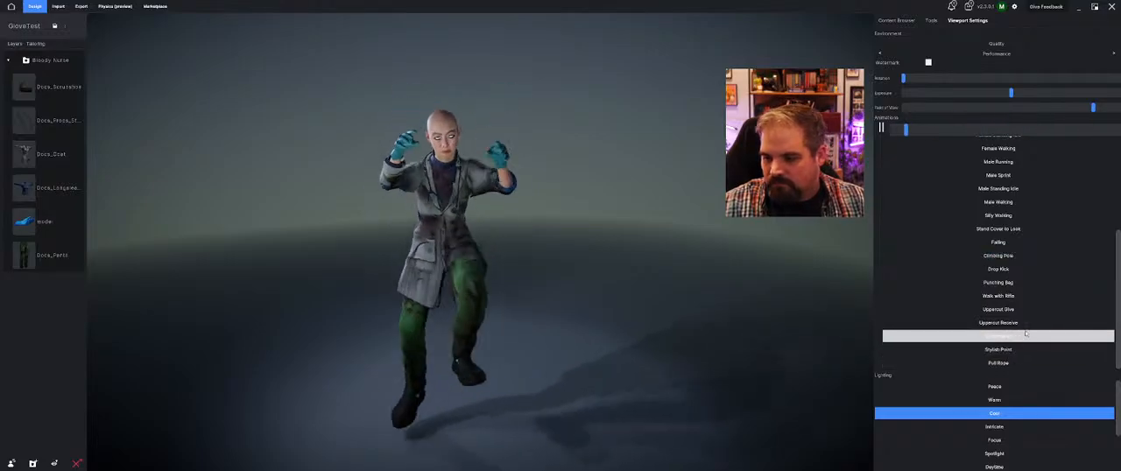
middle_click_drag(701, 211, 585, 290)
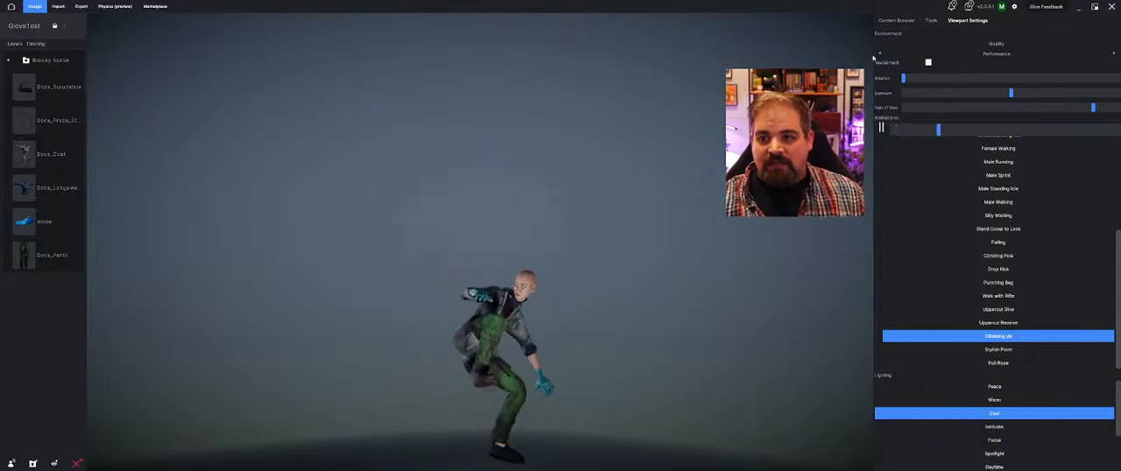
Return the avatar to the Bindpose and inspect the gloved hand up close
scroll(966, 253, "up", 4)
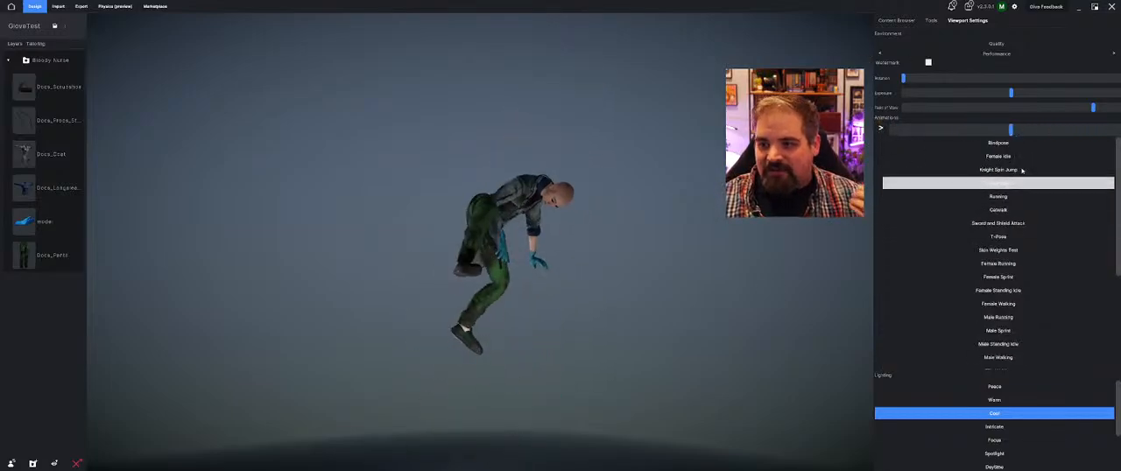
left_click(966, 143)
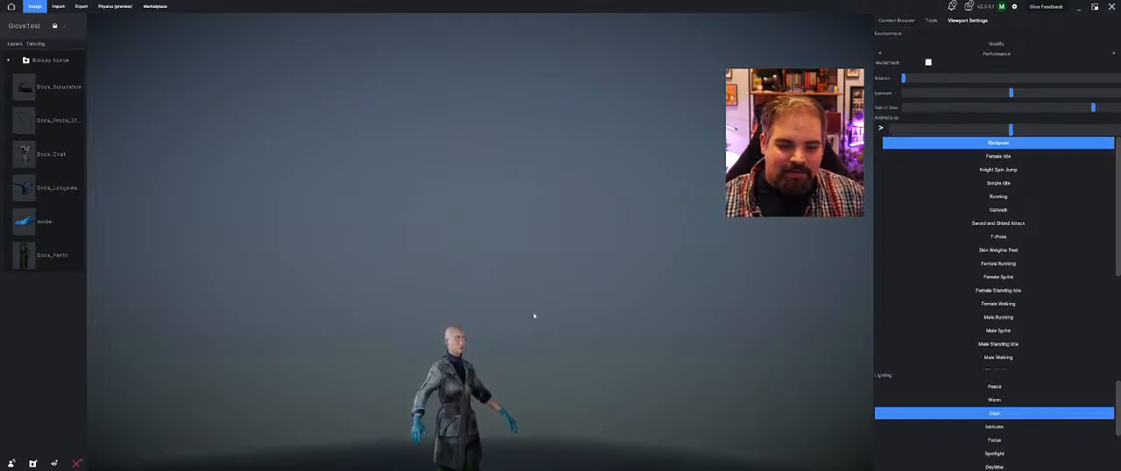
middle_click_drag(534, 315, 558, 211)
scroll(489, 284, "up", 5)
scroll(490, 284, "up", 4)
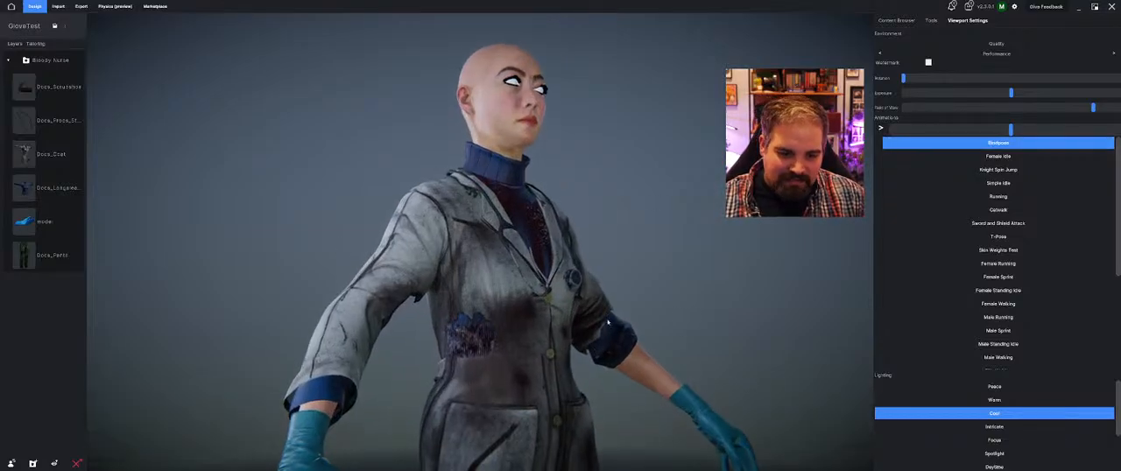
right_click_drag(490, 284, 640, 327)
middle_click_drag(641, 328, 584, 283)
right_click_drag(583, 283, 486, 281)
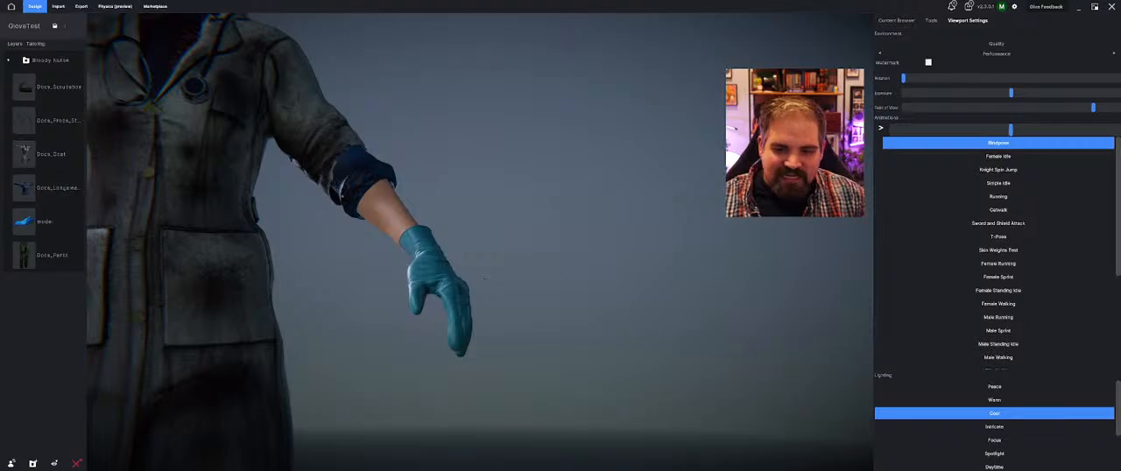
Give the glove a low Shrinkwrap amount and slightly increase its layering thickness
left_click(932, 19)
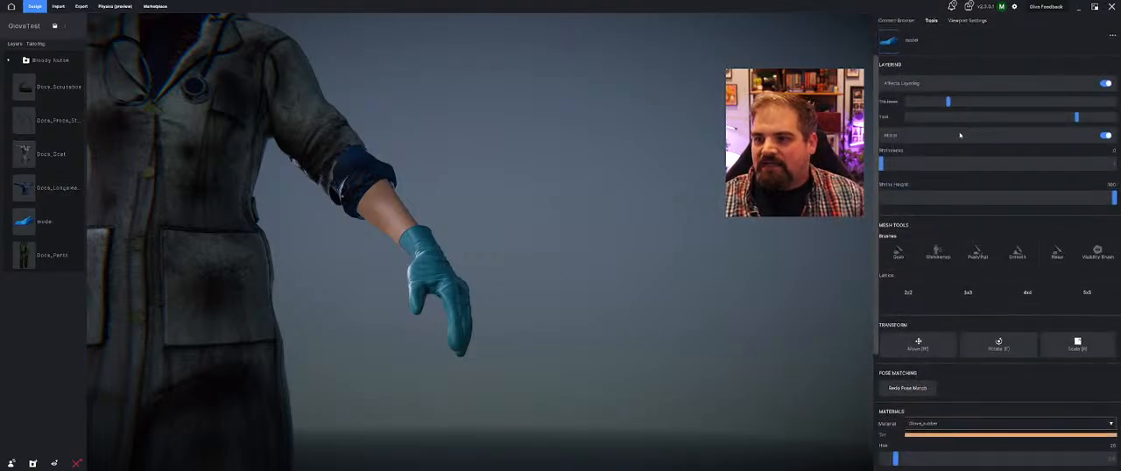
left_click_drag(883, 166, 990, 178)
right_click_drag(701, 242, 547, 307)
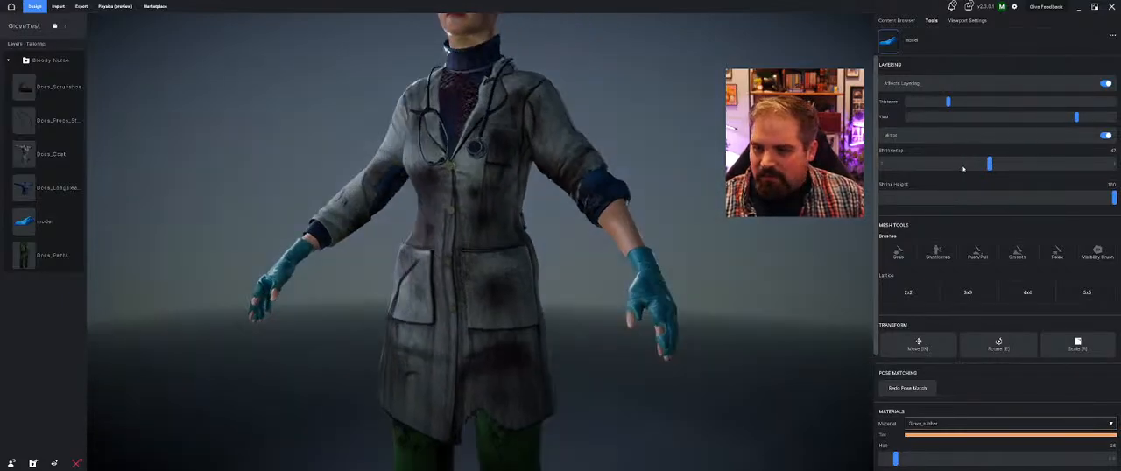
left_click_drag(969, 167, 920, 163)
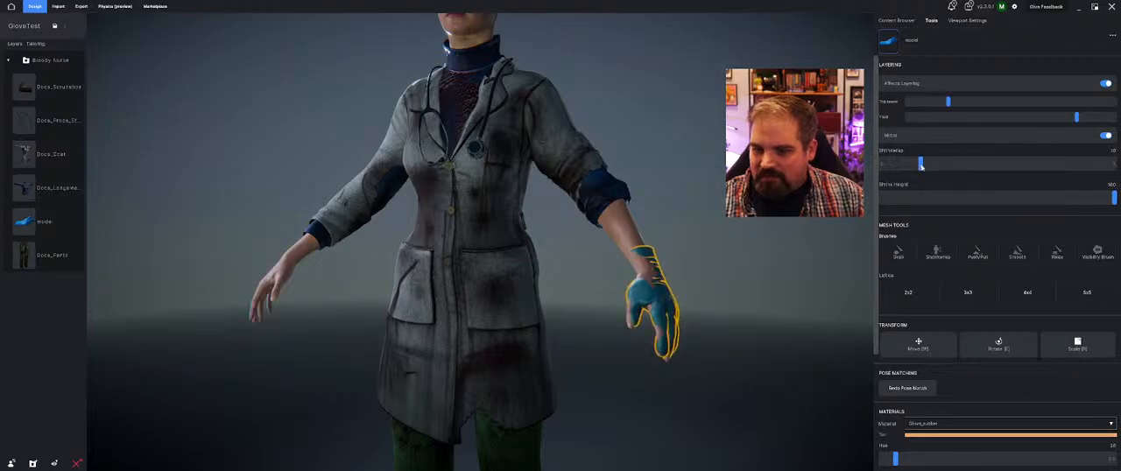
right_click_drag(703, 316, 668, 317)
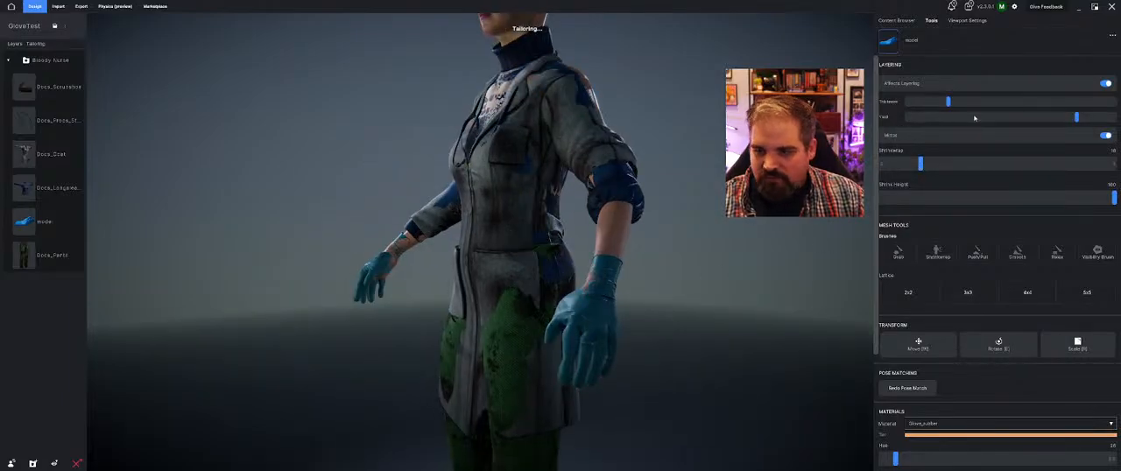
left_click_drag(949, 103, 976, 106)
right_click_drag(557, 198, 696, 260)
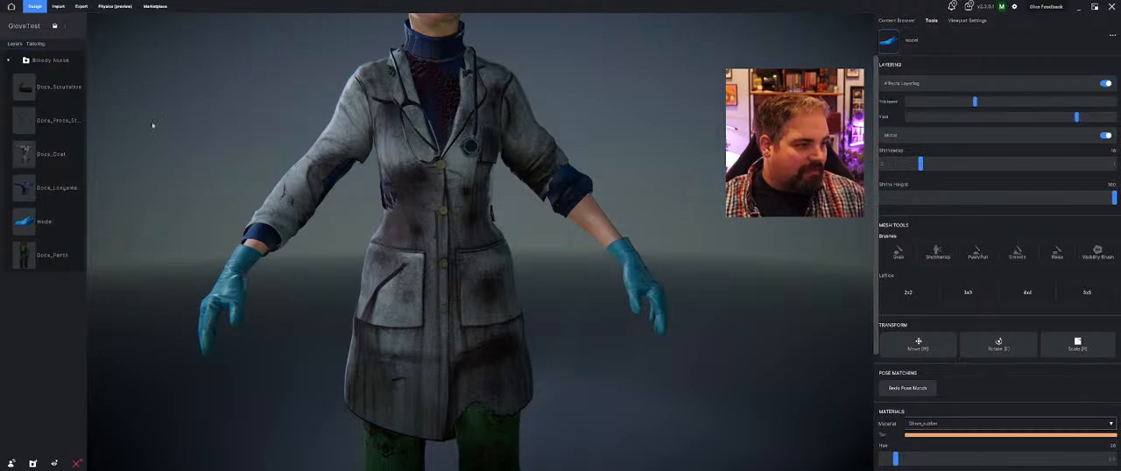
Examine the complete Bloody Nurse outfit with both gloves from the front and at an angle
scroll(253, 159, "down", 3)
middle_click_drag(254, 160, 477, 153)
scroll(477, 153, "down", 3)
scroll(477, 152, "up", 2)
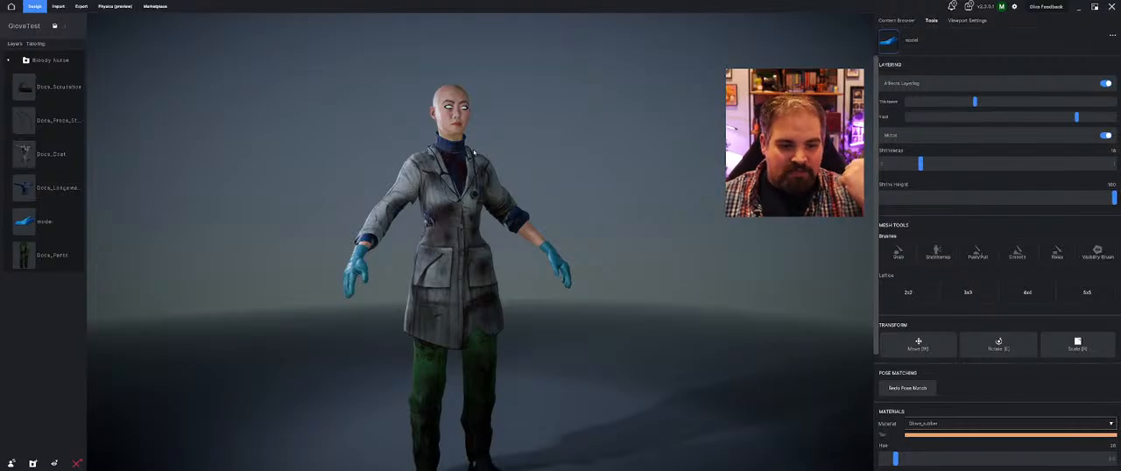
scroll(474, 152, "up", 5)
mouse_move(571, 187)
middle_mouse_down()
mouse_move(453, 185)
mouse_move(658, 187)
mouse_move(514, 188)
mouse_move(657, 187)
mouse_move(570, 200)
mouse_move(621, 203)
mouse_move(564, 201)
middle_mouse_up()
scroll(620, 202, "down", 4)
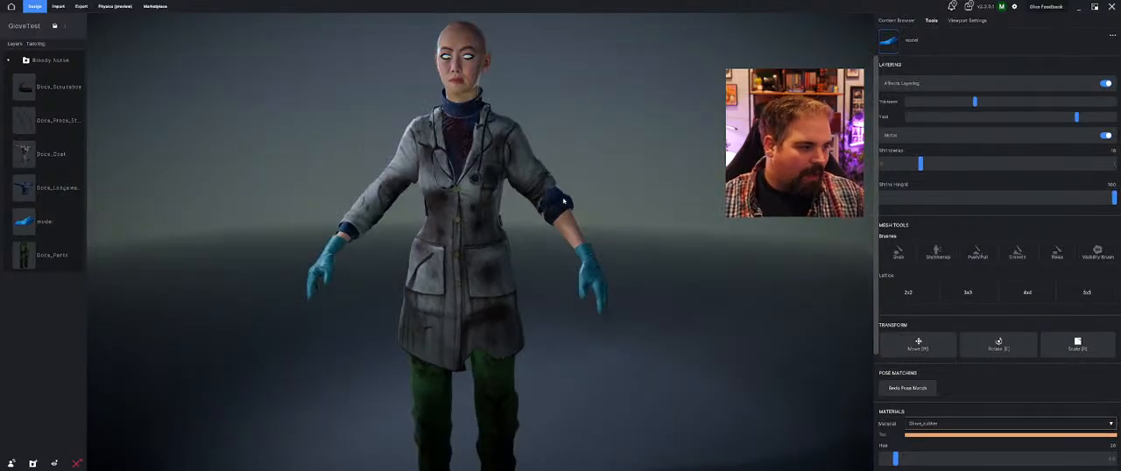
scroll(421, 208, "down", 3)
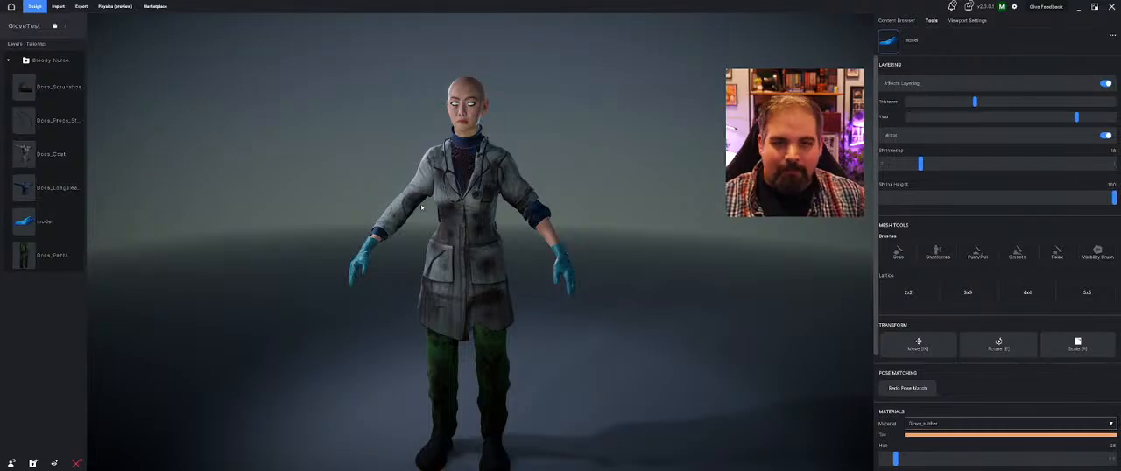
middle_click_drag(422, 207, 466, 207)
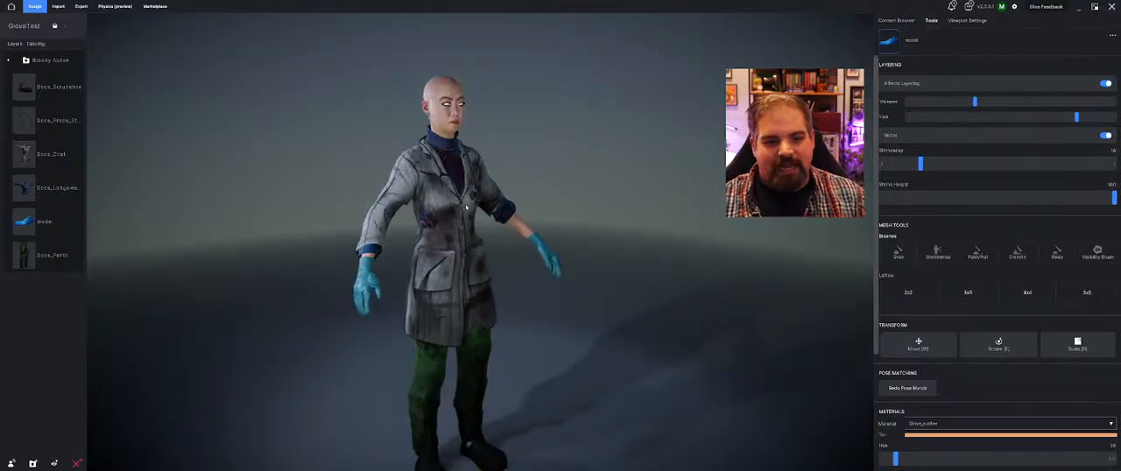
Browse the Creative Commons Assets artist's items in the marketplace, then return to the GloveTest design
left_click(156, 7)
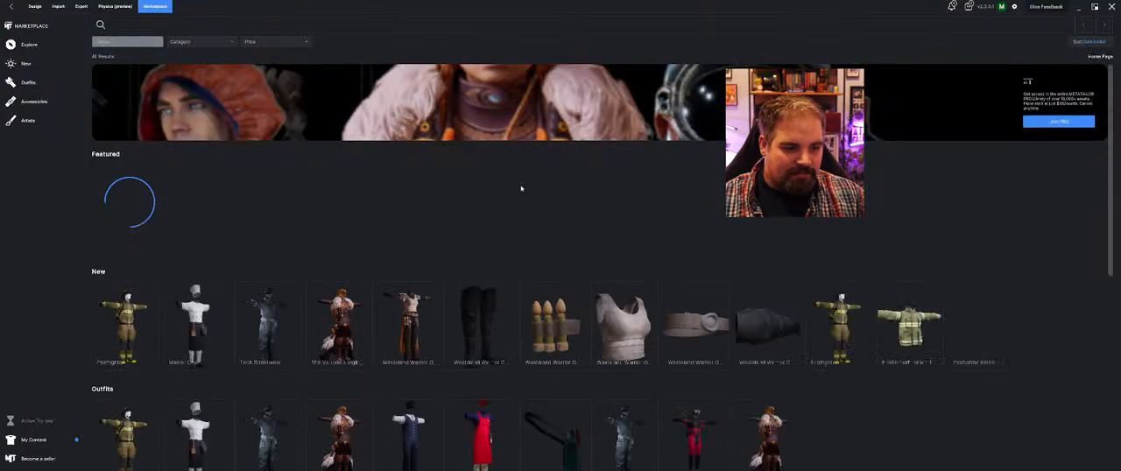
left_click(43, 124)
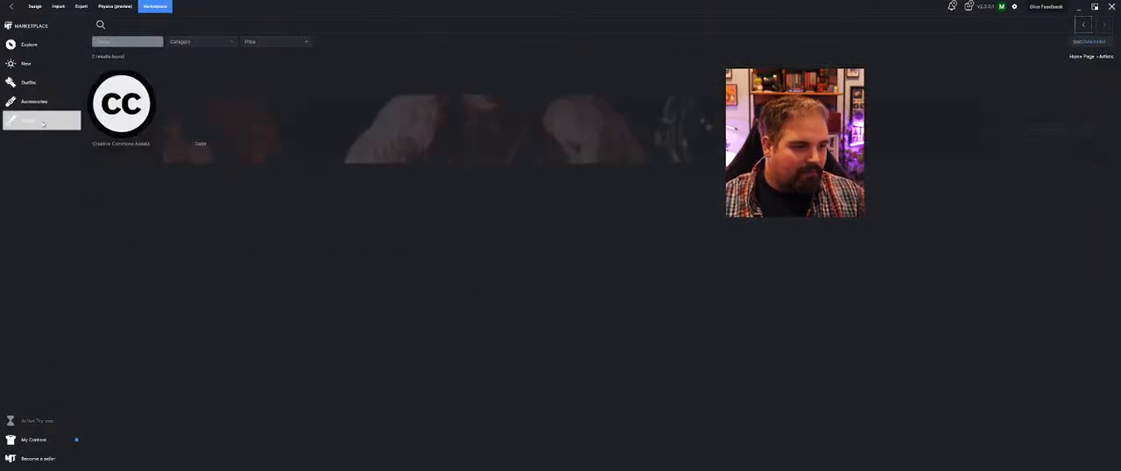
left_click(138, 128)
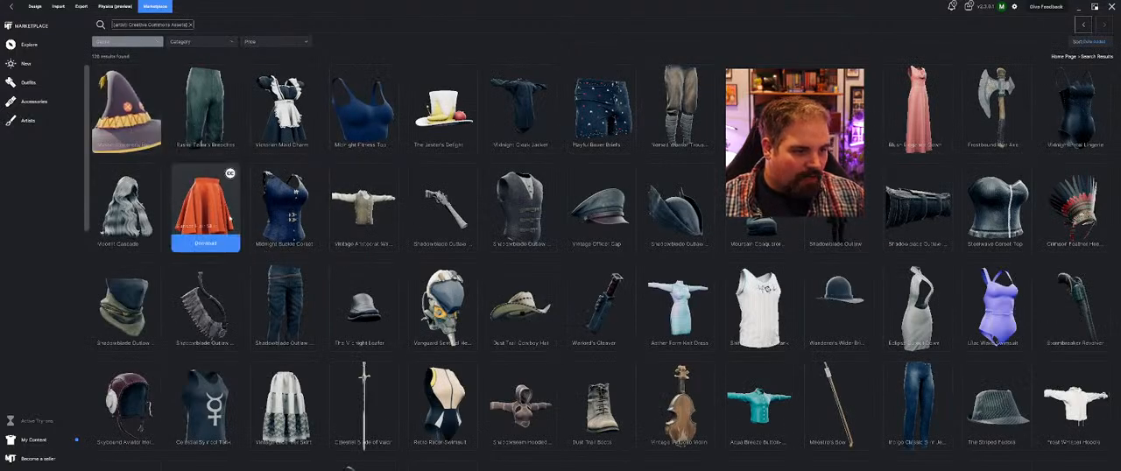
scroll(444, 219, "down", 1)
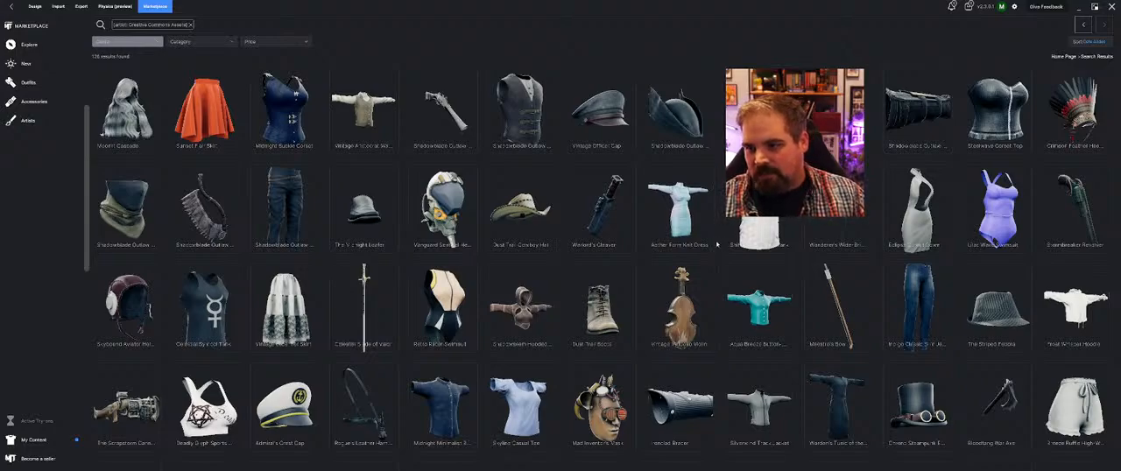
scroll(716, 245, "down", 2)
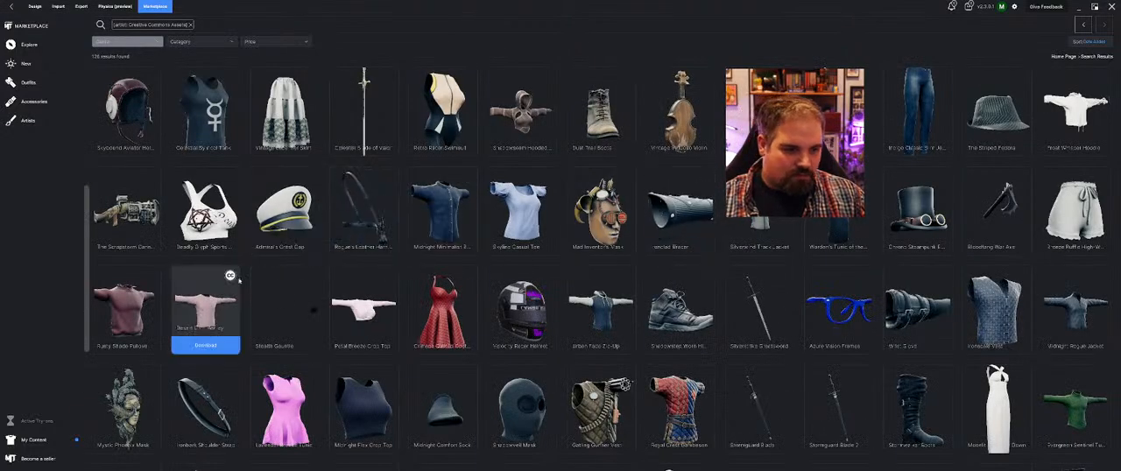
scroll(525, 302, "down", 2)
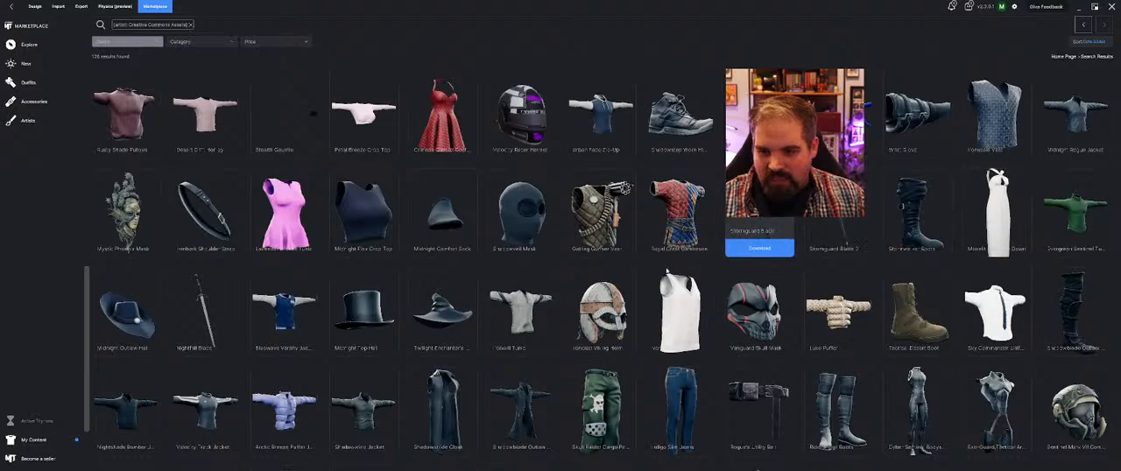
scroll(285, 308, "down", 1)
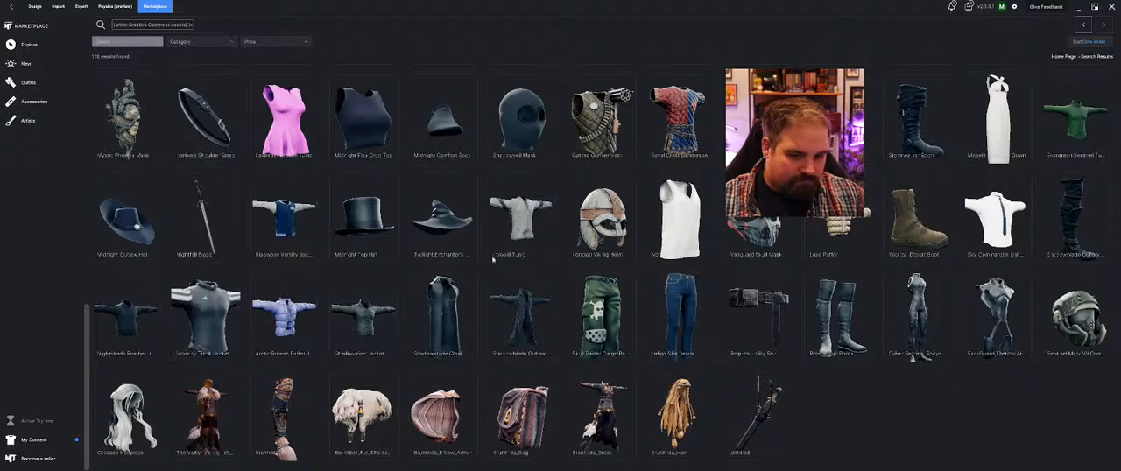
scroll(840, 315, "up", 2)
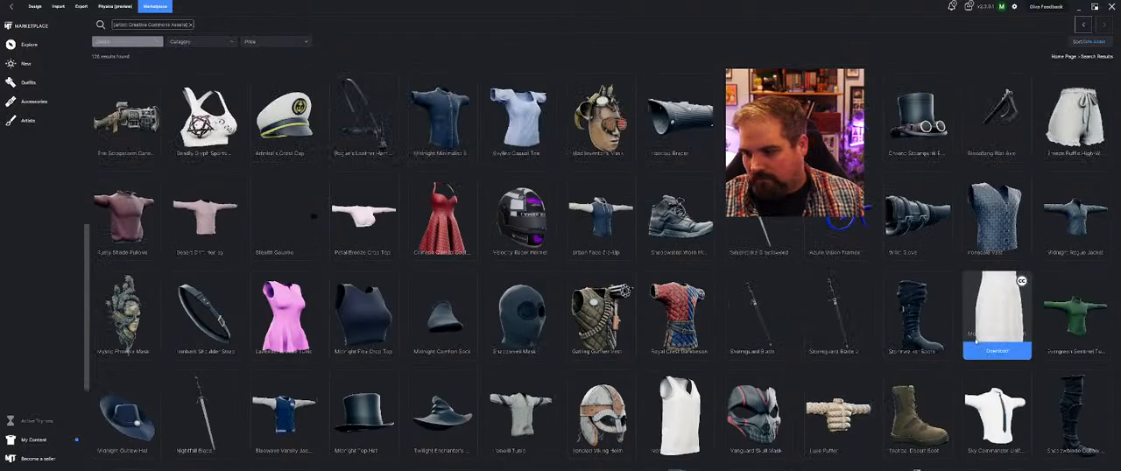
scroll(978, 343, "up", 1)
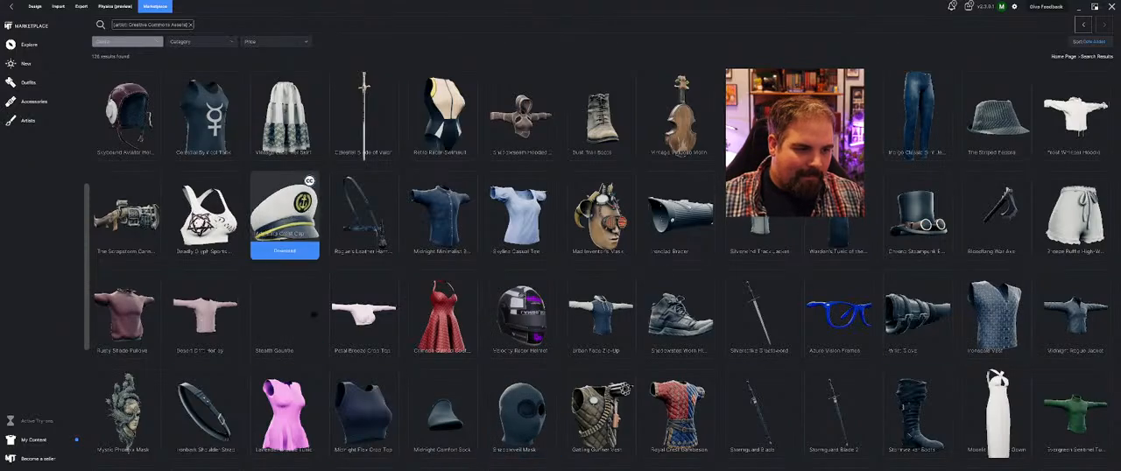
scroll(149, 144, "up", 3)
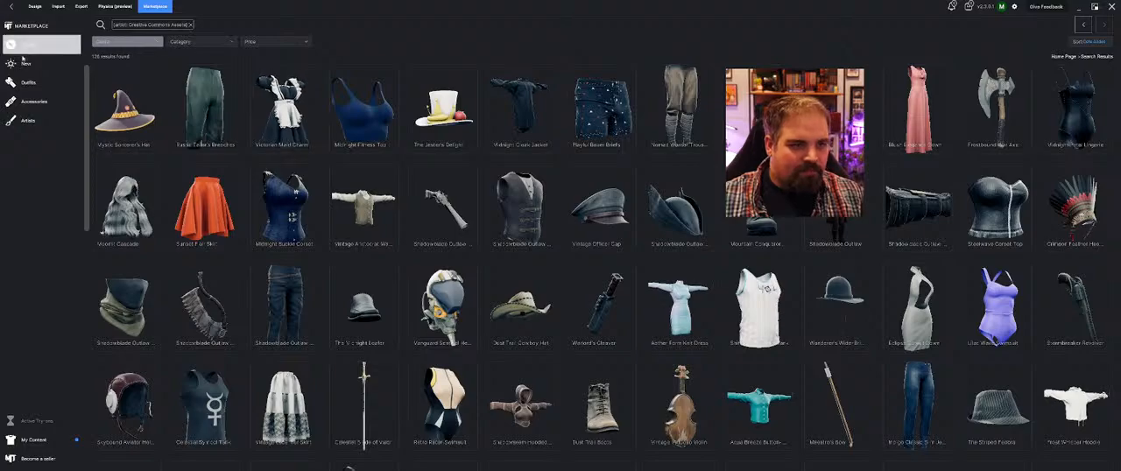
left_click(35, 6)
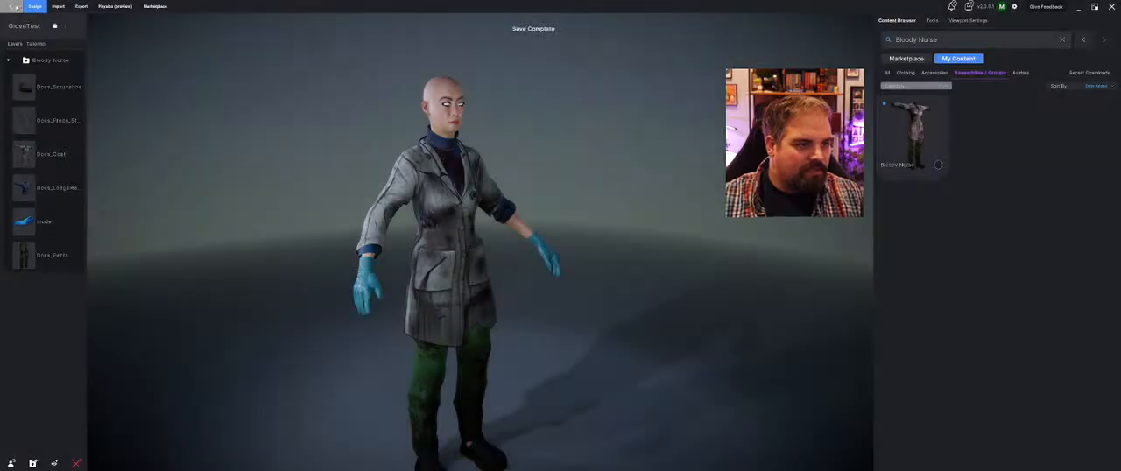
Open the Vegeta project from the recent projects and select the Vegeta Armor on the avatar
left_click(13, 6)
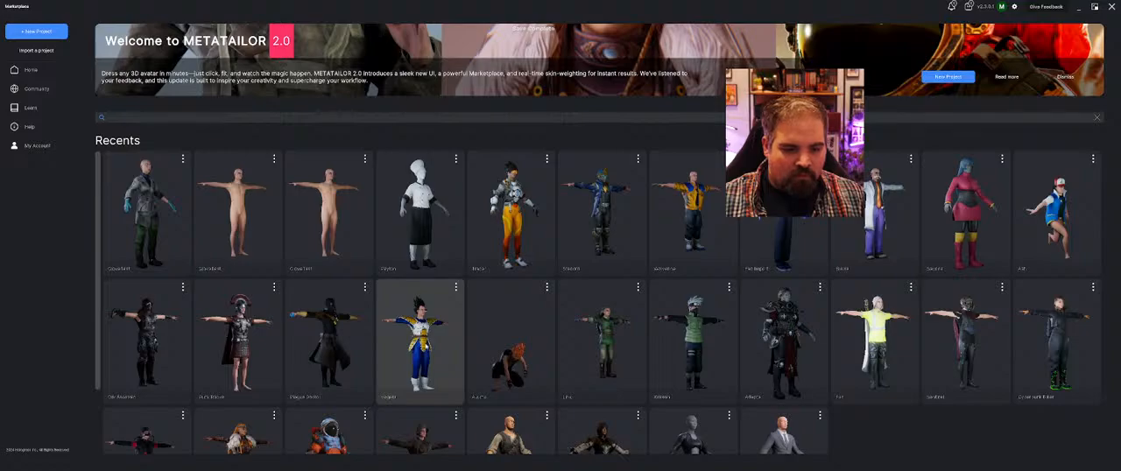
left_click(420, 342)
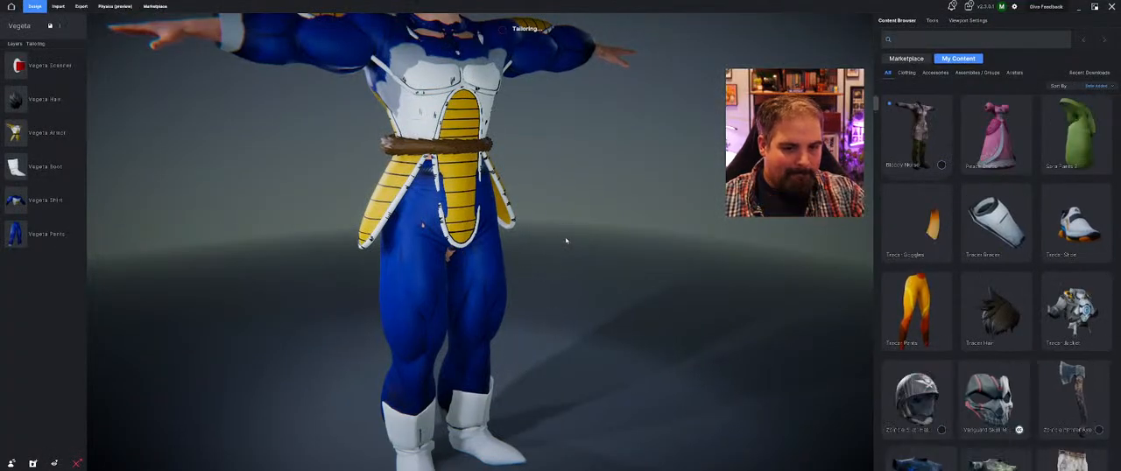
middle_click_drag(589, 208, 596, 399)
left_click(500, 262)
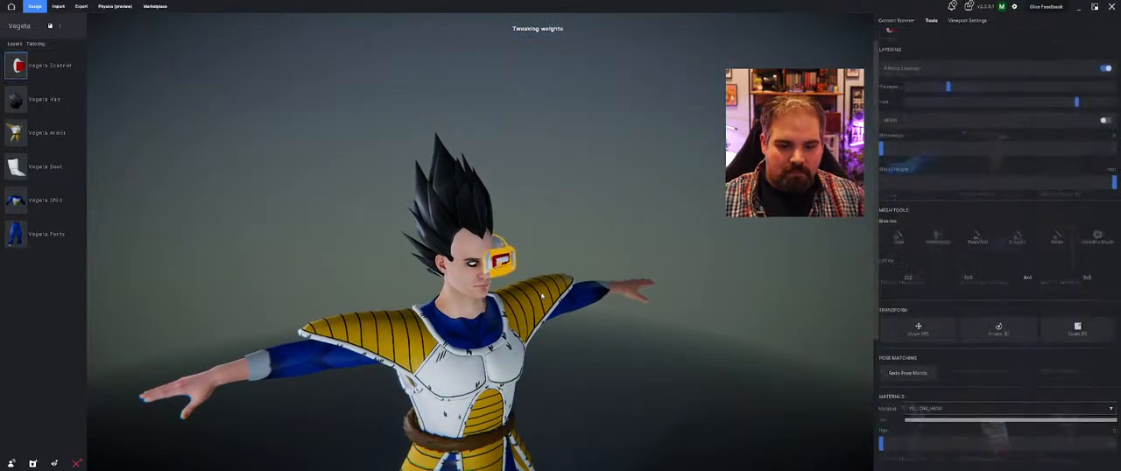
middle_click_drag(630, 374, 615, 357)
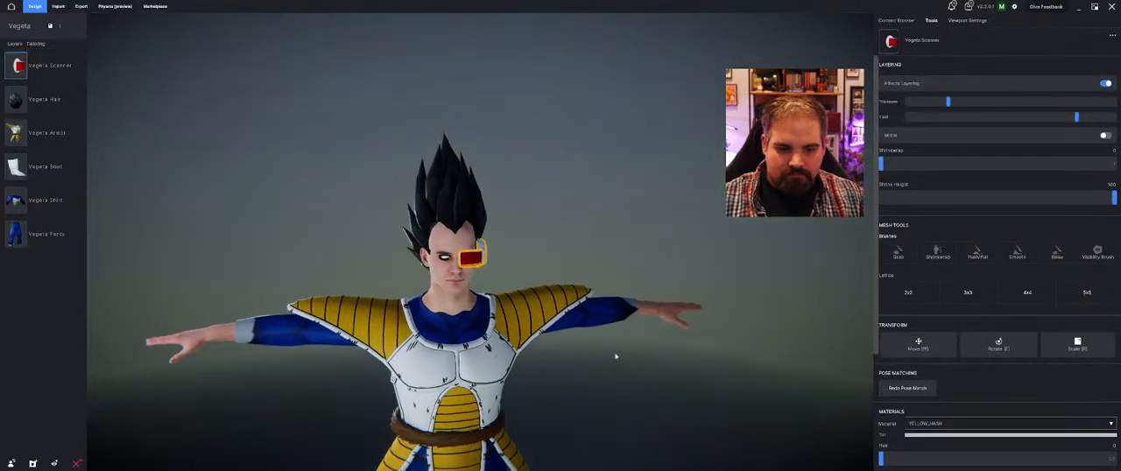
left_click(570, 292)
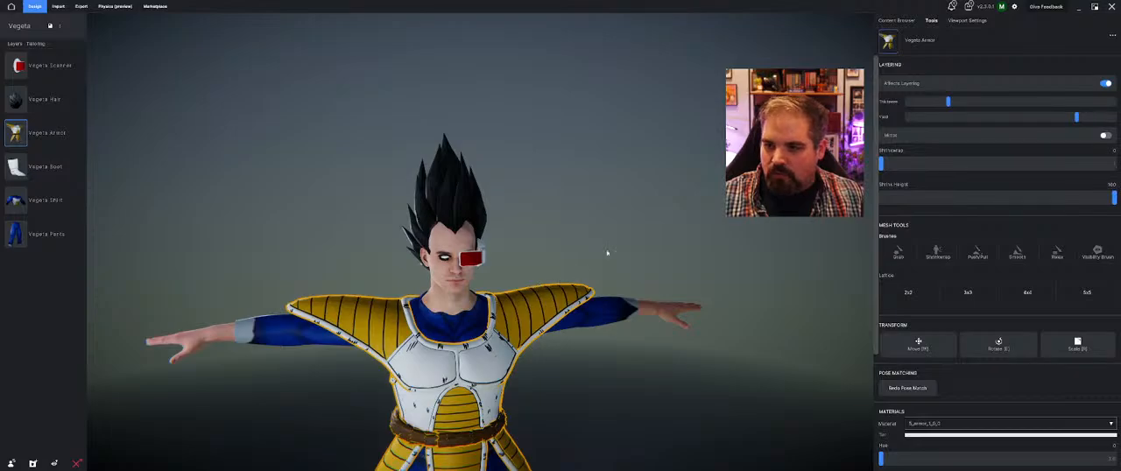
Lower the Vegeta Armor's Yield to its minimum and check the outfit from the front
left_click_drag(1018, 119, 1109, 146)
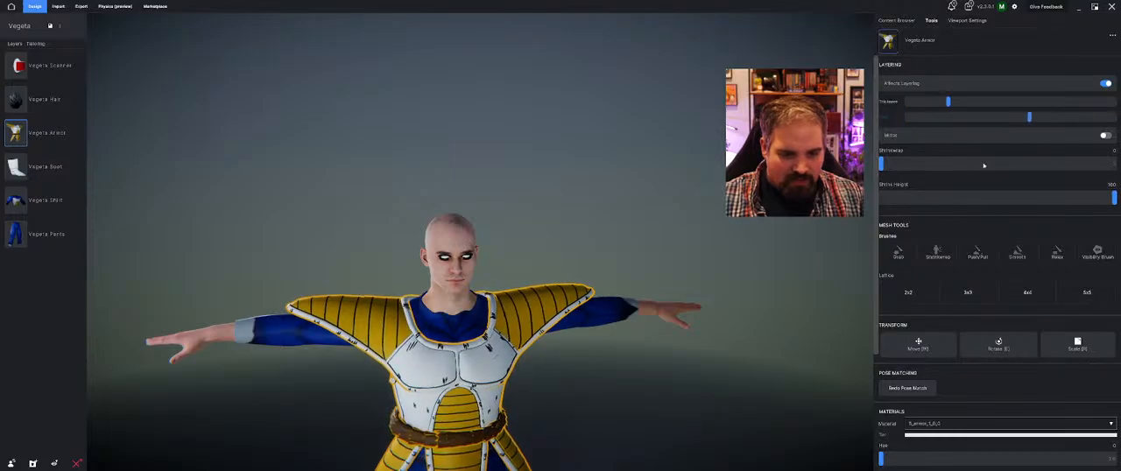
left_click(618, 182)
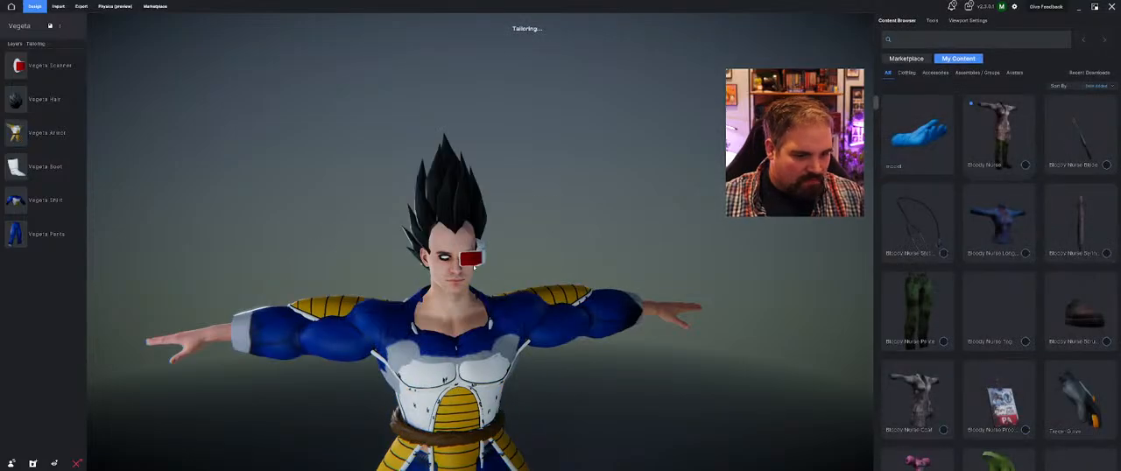
middle_click_drag(618, 360, 616, 276)
mouse_move(578, 276)
right_mouse_down()
mouse_move(649, 278)
mouse_move(581, 276)
right_mouse_up()
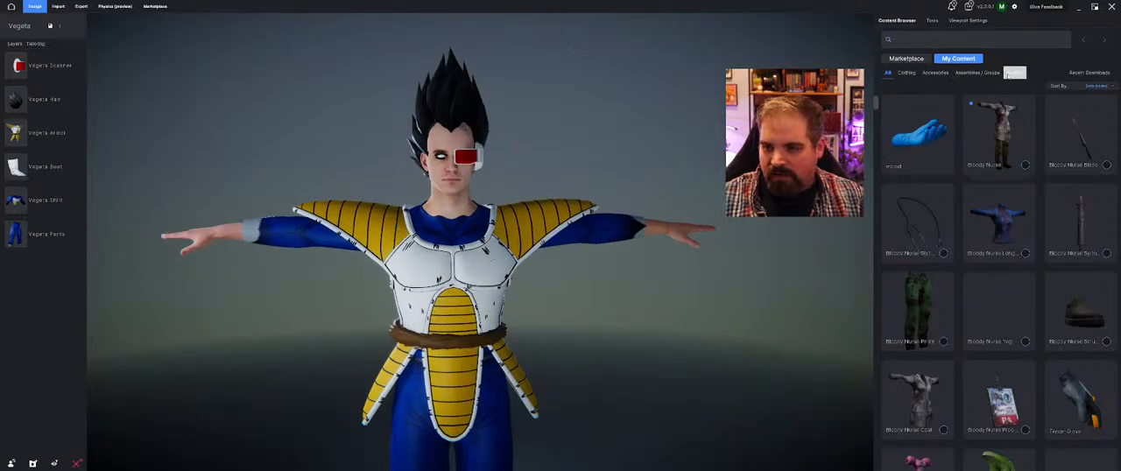
Play the Simple Idle animation on the Vegeta avatar, view it at an angle and pause it
left_click(968, 20)
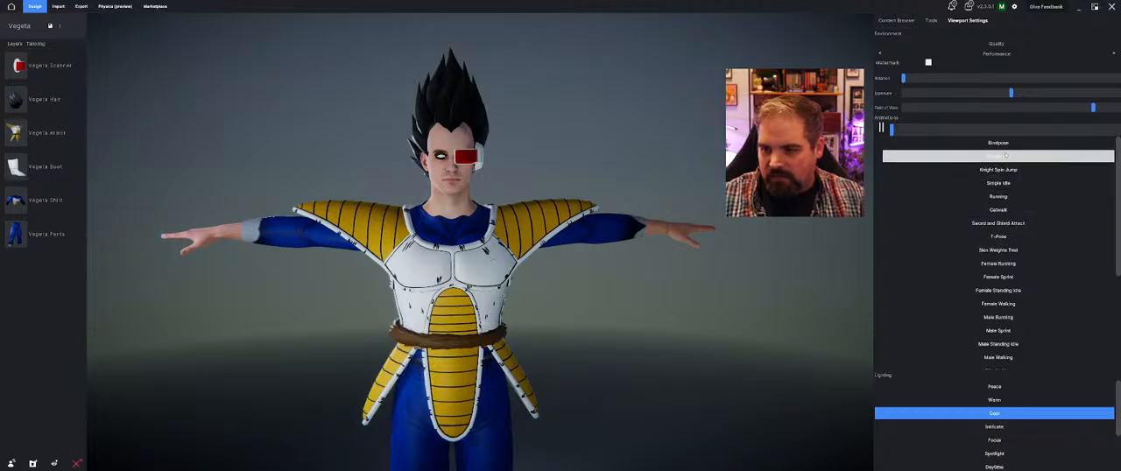
left_click(1020, 183)
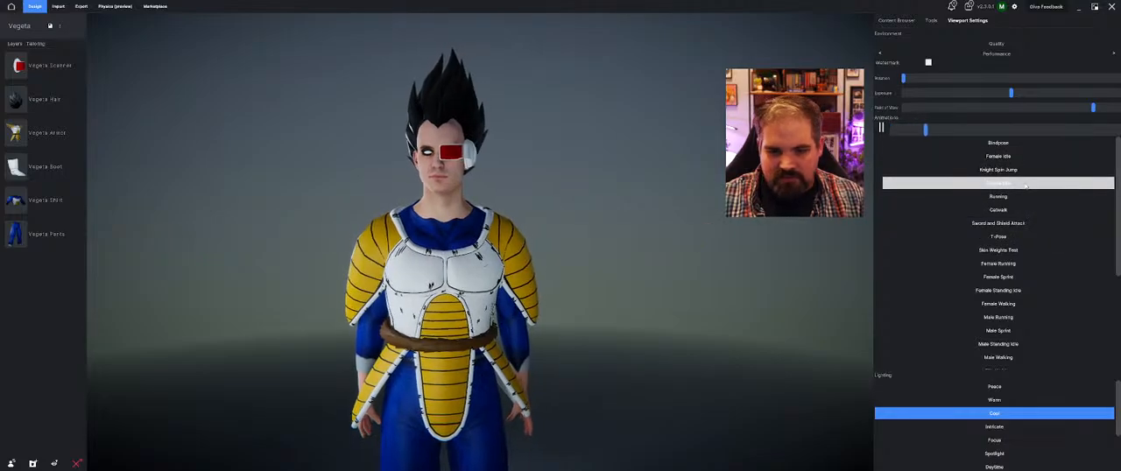
left_click_drag(325, 421, 361, 408)
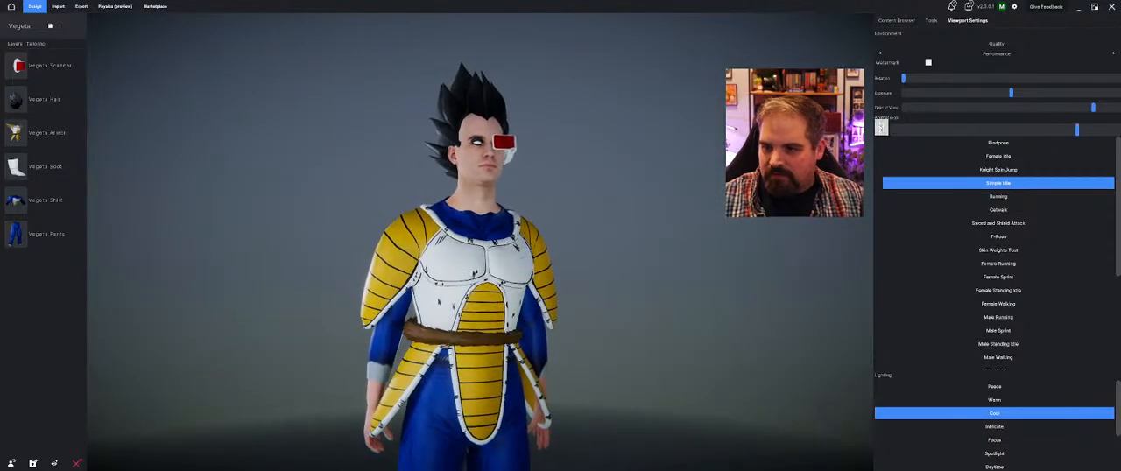
left_click(882, 128)
Raise the Vegeta Armor's Yield to its maximum and inspect the shoulder pads in the paused pose
left_click(932, 21)
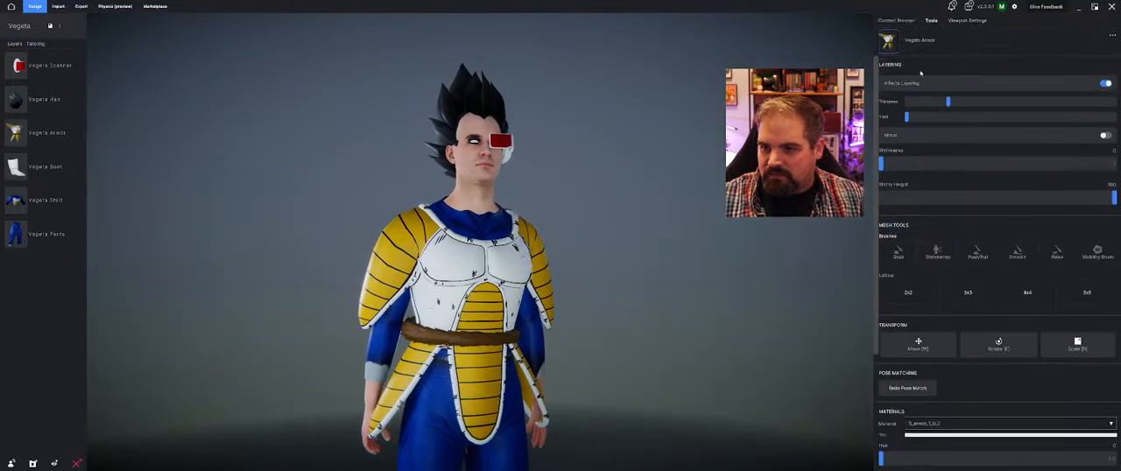
left_click_drag(908, 117, 1114, 117)
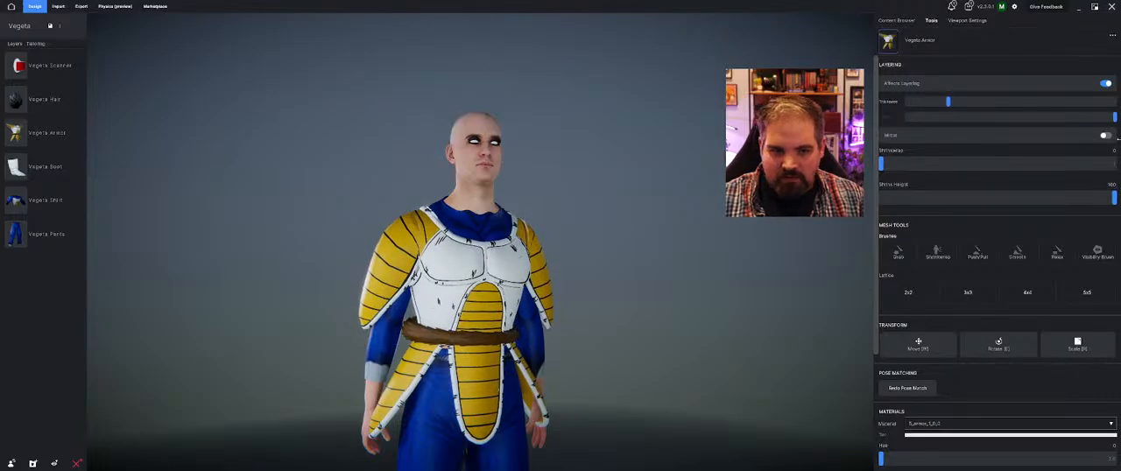
left_click_drag(357, 207, 740, 247)
scroll(438, 236, "up", 4)
left_click_drag(429, 232, 458, 237)
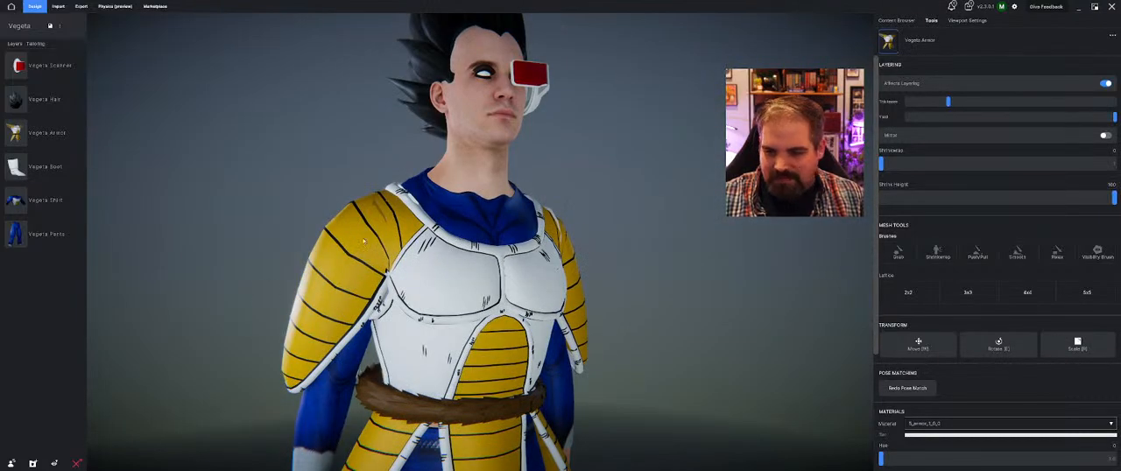
scroll(364, 241, "down", 5)
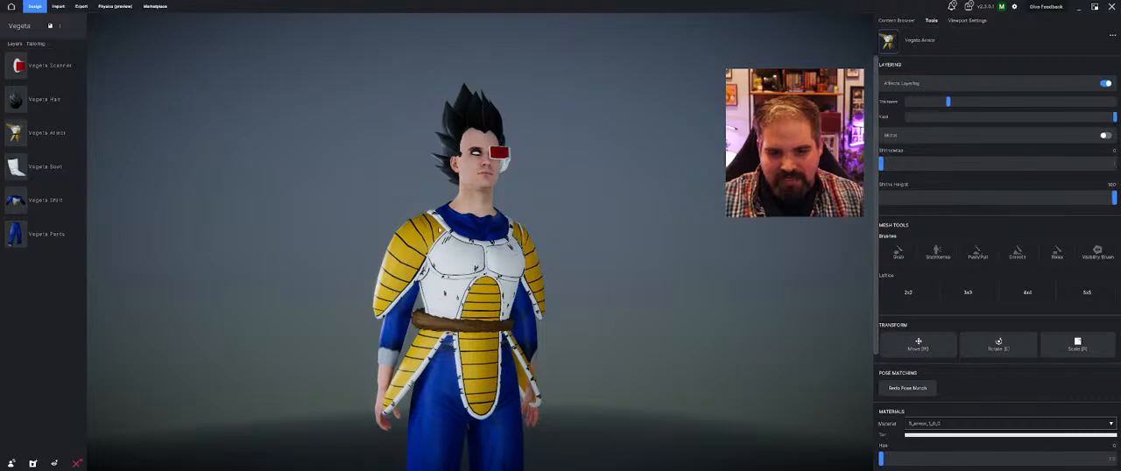
left_click_drag(469, 267, 458, 225)
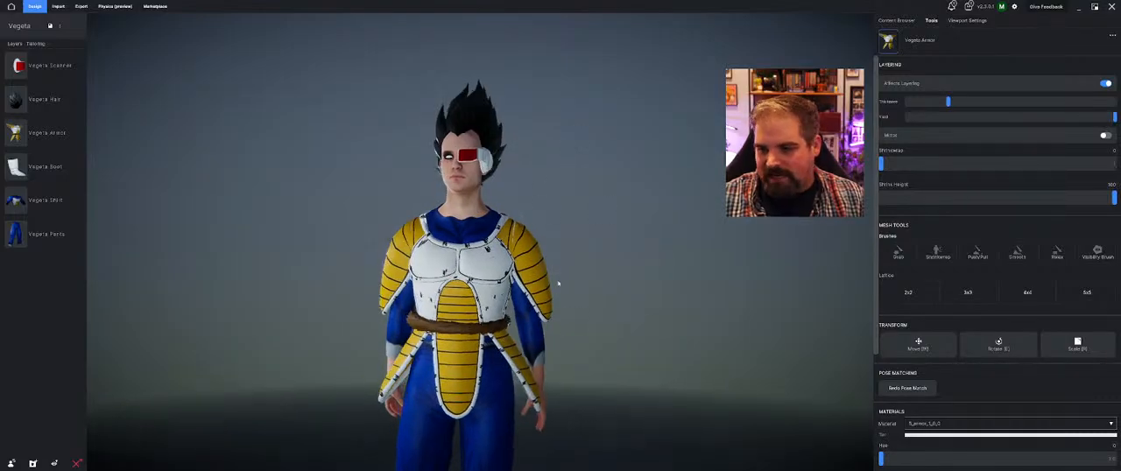
Return the Vegeta avatar to the Bindpose and inspect the armor's collar and shoulders up close
left_click(967, 20)
left_click(1013, 143)
mouse_move(526, 235)
left_mouse_down()
mouse_move(596, 230)
mouse_move(537, 231)
left_mouse_up()
scroll(537, 230, "up", 10)
scroll(537, 231, "down", 10)
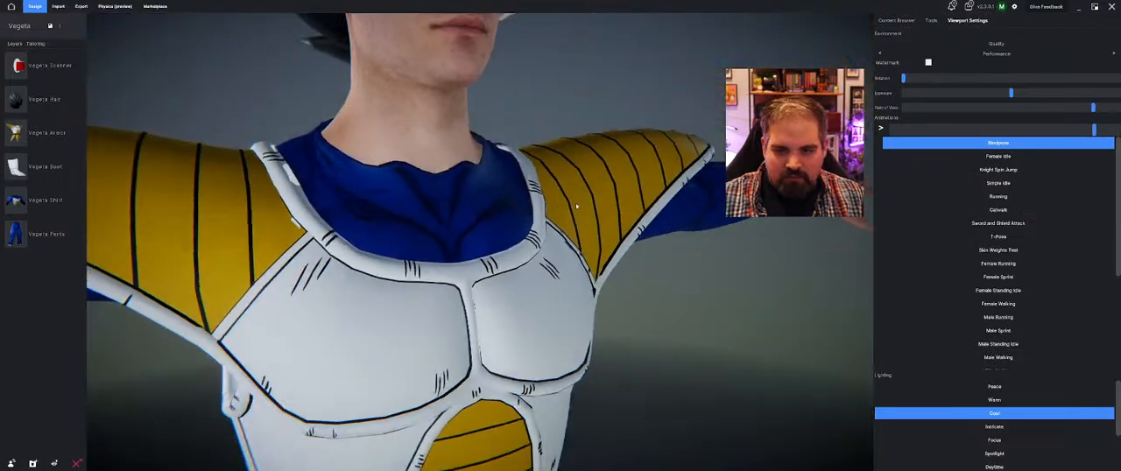
middle_click_drag(537, 131, 555, 230)
left_click_drag(555, 230, 591, 232)
Set the Vegeta Armor's Yield back to its minimum and examine the shoulder pads and collar from several angles
left_click(933, 20)
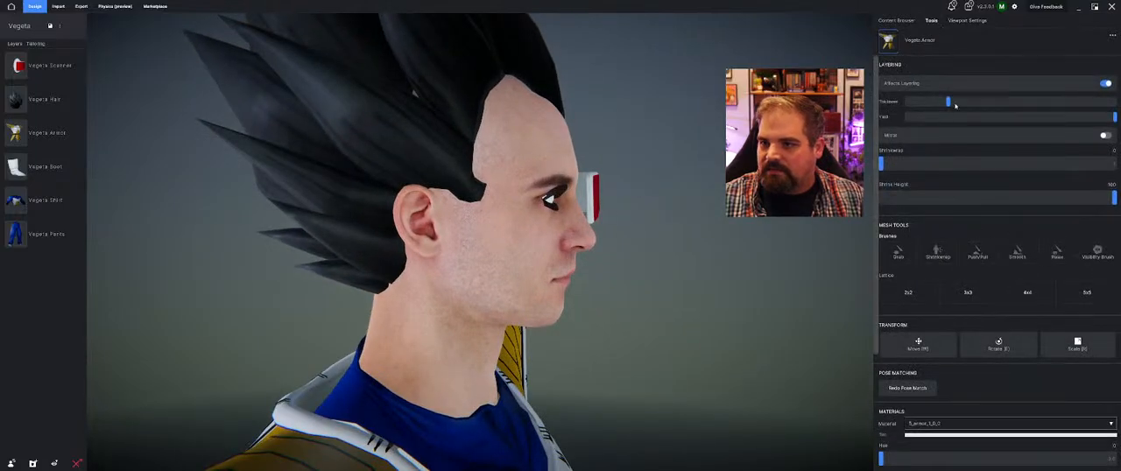
left_click_drag(1115, 116, 907, 117)
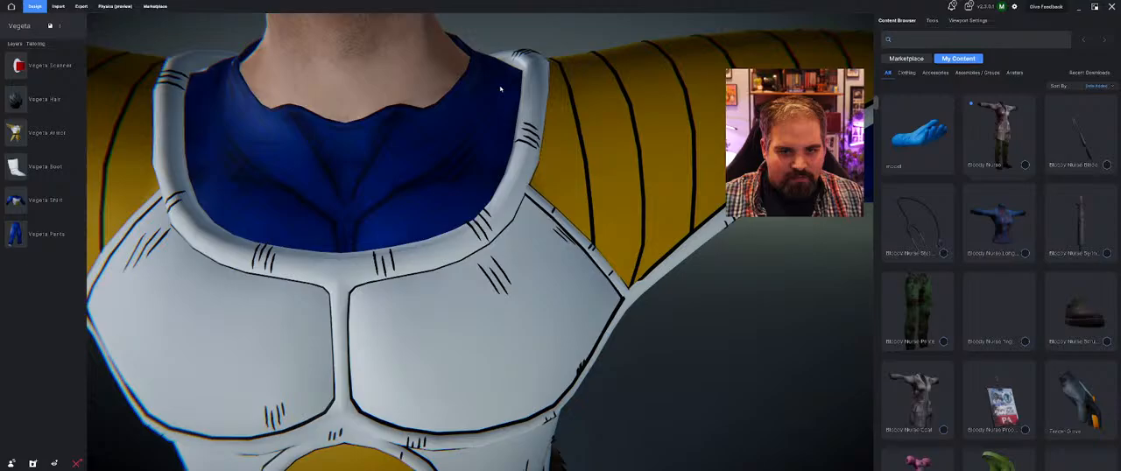
middle_click_drag(501, 88, 370, 278)
scroll(320, 237, "down", 5)
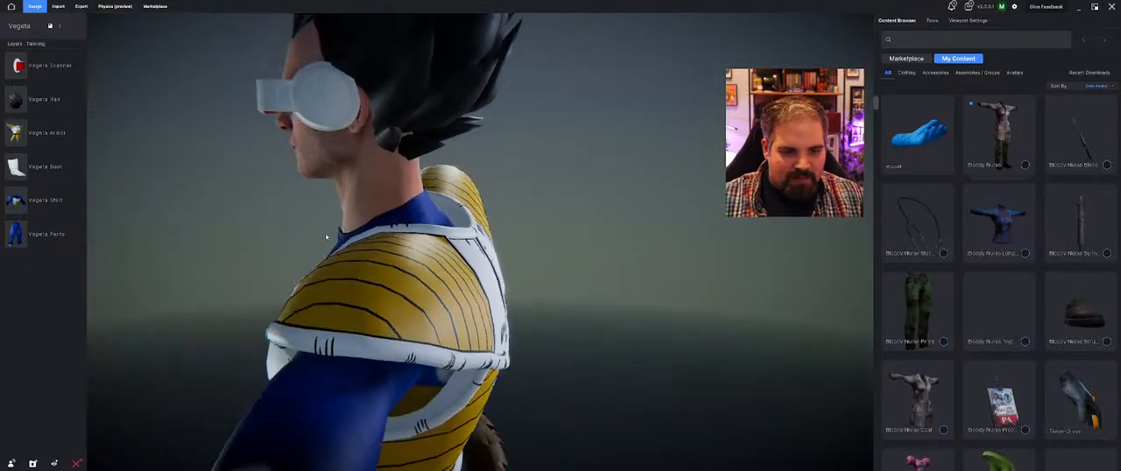
middle_click_drag(326, 237, 395, 235)
scroll(407, 218, "up", 4)
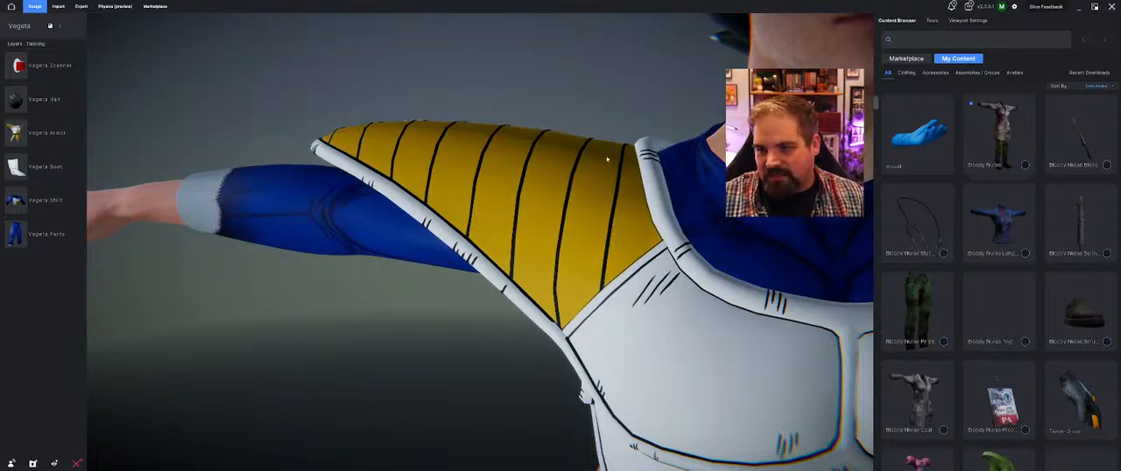
scroll(607, 160, "down", 5)
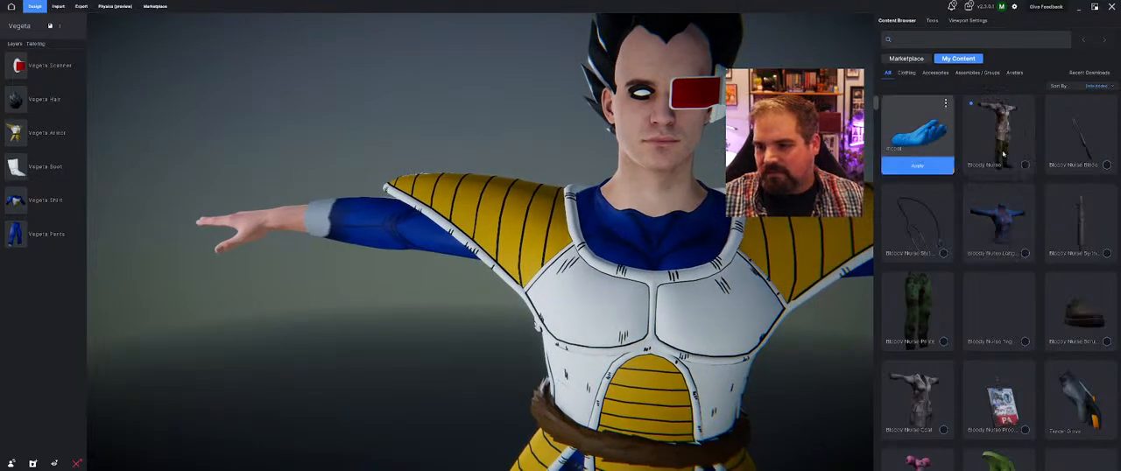
Save the Vegeta project and create a new project named Livestream
left_click(155, 6)
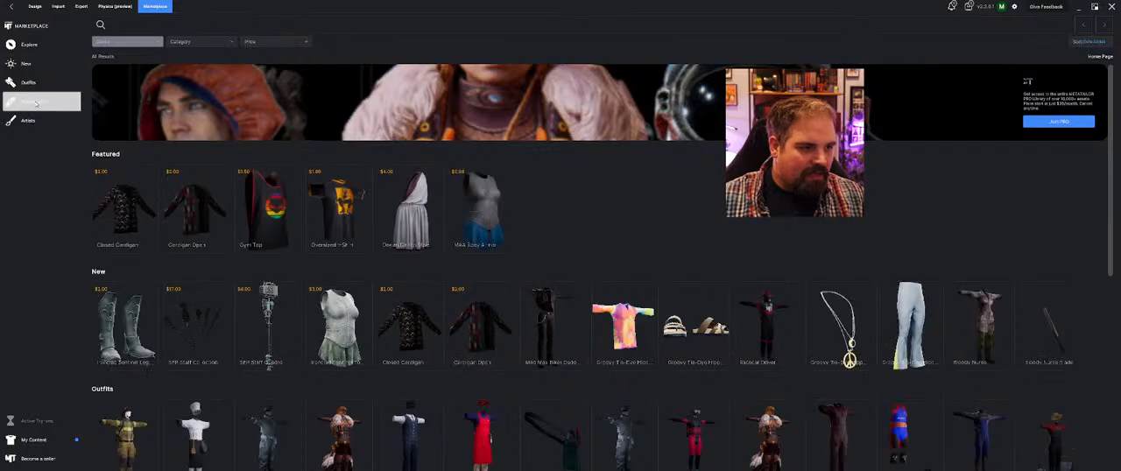
left_click(34, 6)
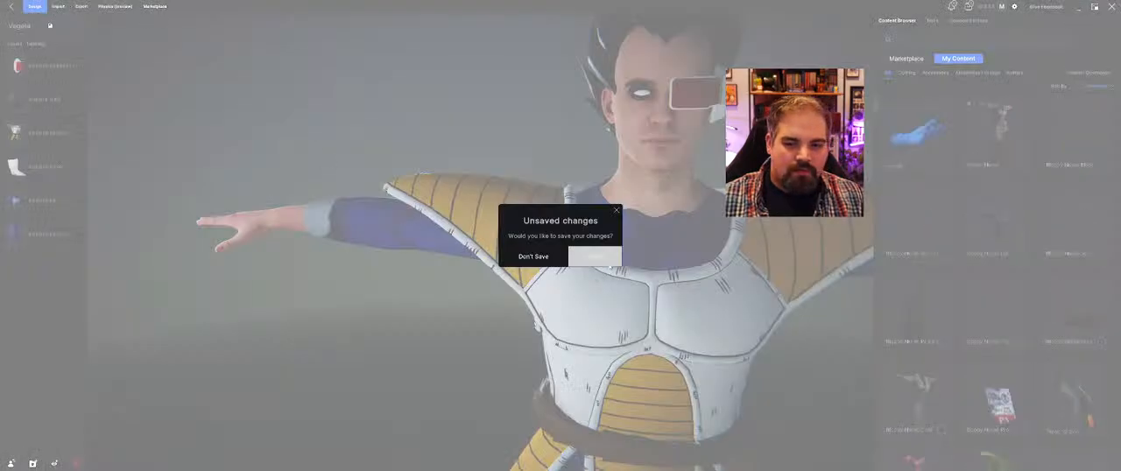
key("Return")
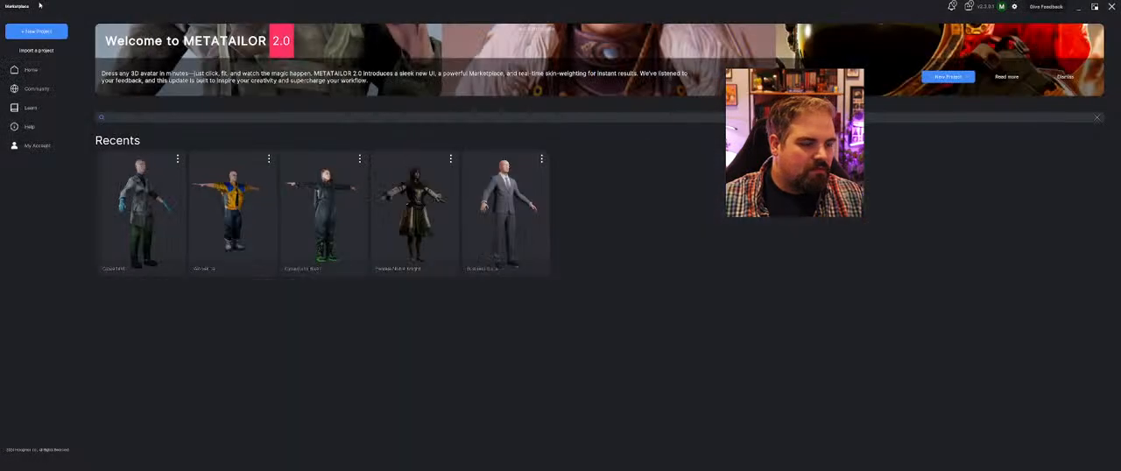
left_click(37, 31)
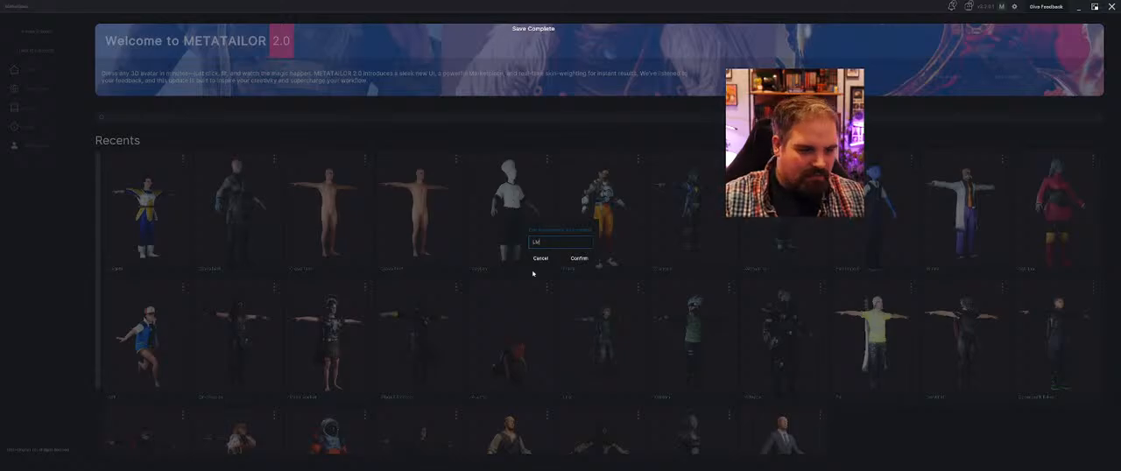
type("Livestream")
key("Return")
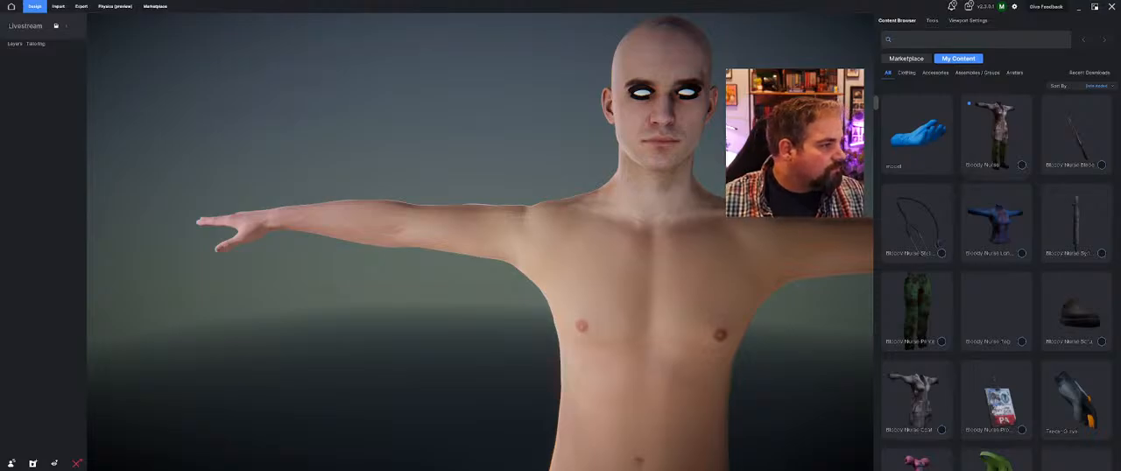
Switch to Sketchfab in the browser and search its models for "dress"
mouse_move(1, 156)
left_mouse_down()
mouse_move(405, 171)
mouse_move(415, 85)
mouse_move(397, 75)
left_mouse_up()
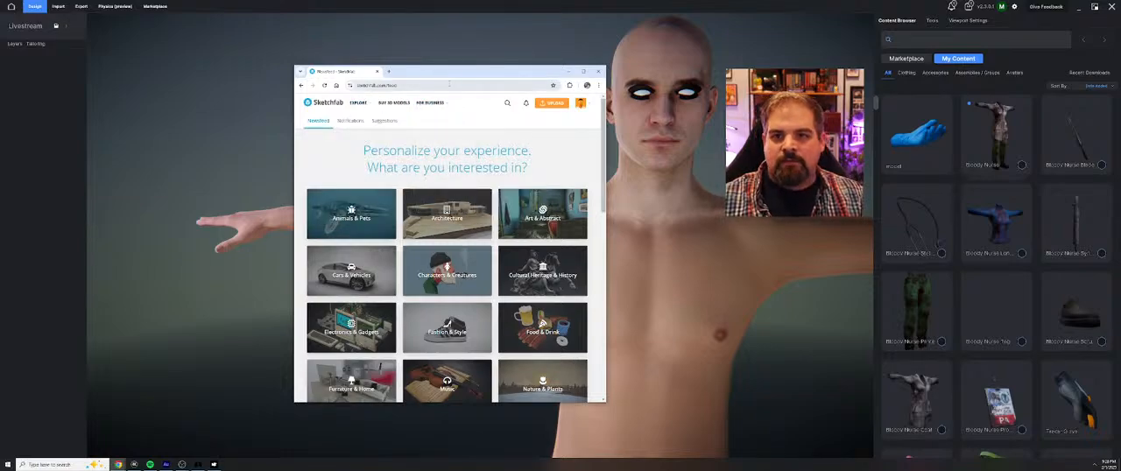
left_click(438, 85)
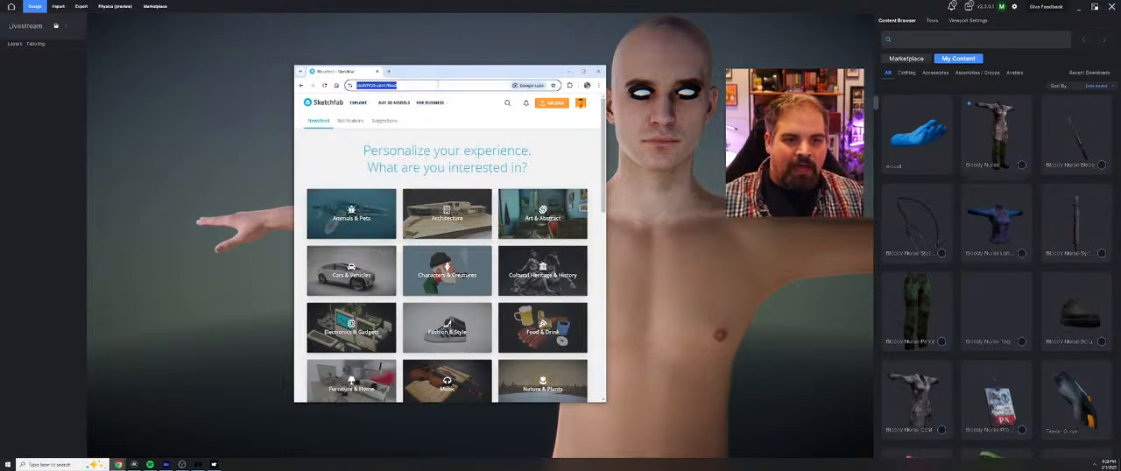
left_click(507, 102)
type("a")
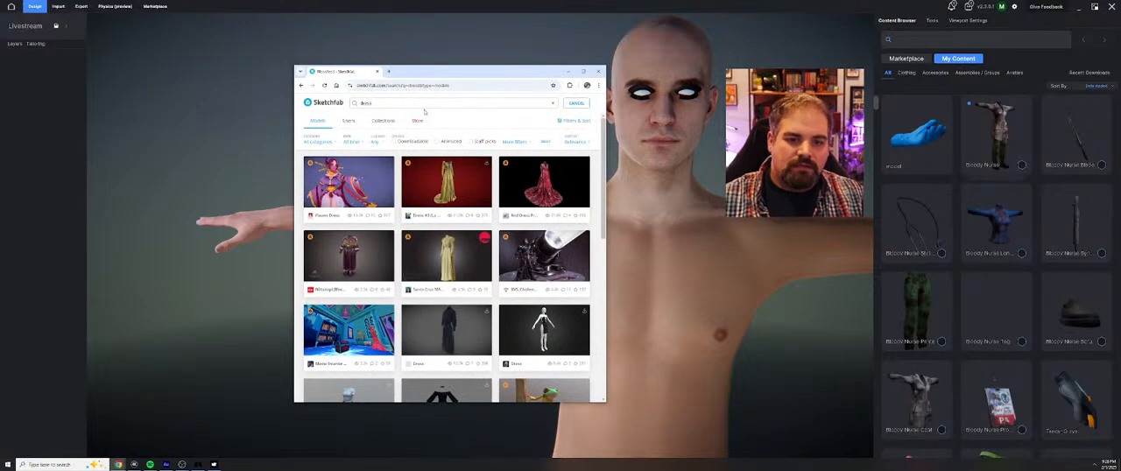
Limit the dress results to downloadable models, excluding CC0, CC BY-NC-ND, CC BY-NC-SA, CC BY-NC, CC BY-ND and CC BY-SA licences, and browse them
left_click(403, 142)
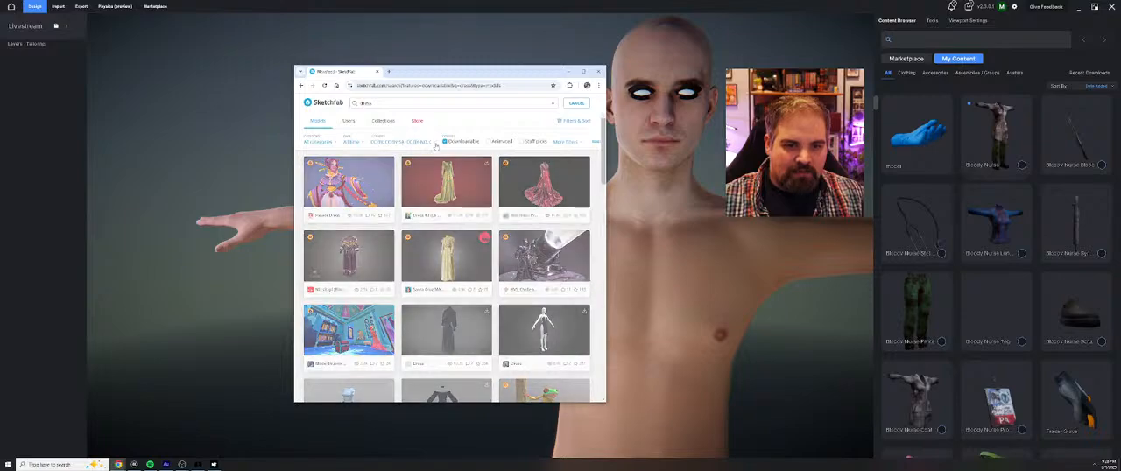
left_click(382, 142)
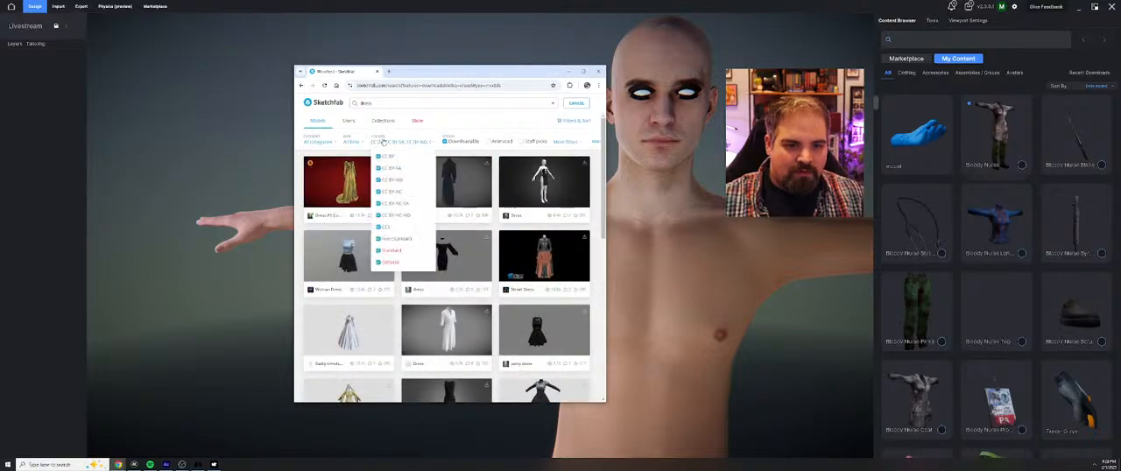
left_click(388, 228)
left_click(391, 215)
left_click(391, 203)
left_click(393, 191)
left_click(394, 180)
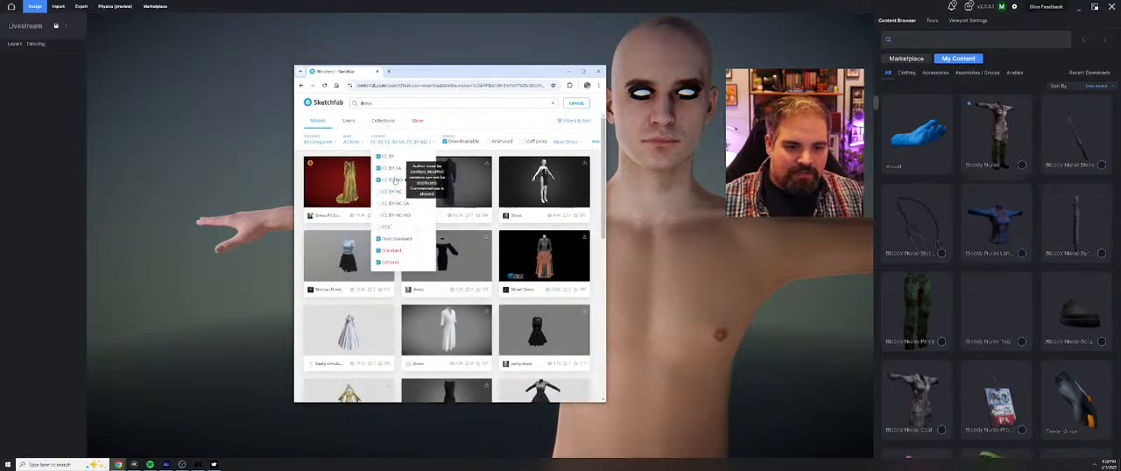
left_click(394, 167)
left_click(476, 129)
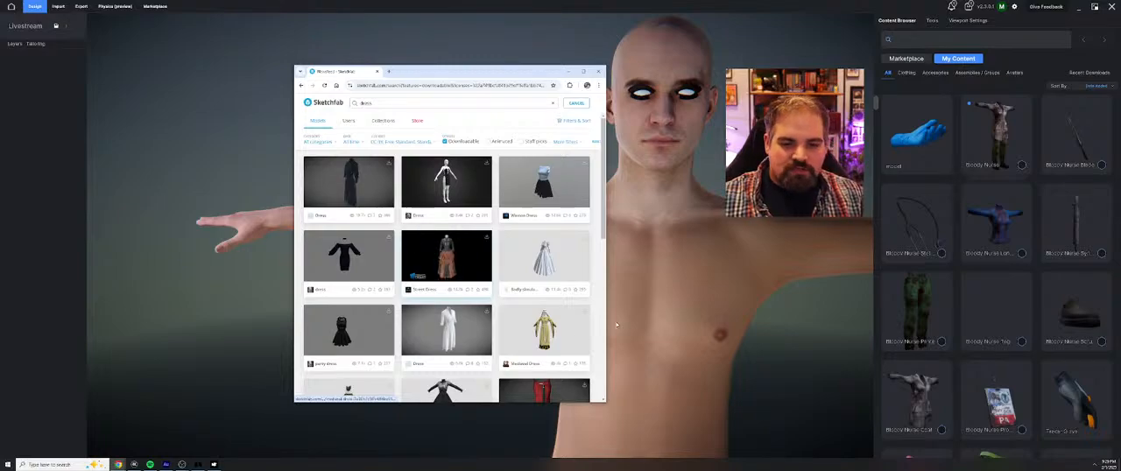
scroll(543, 245, "down", 2)
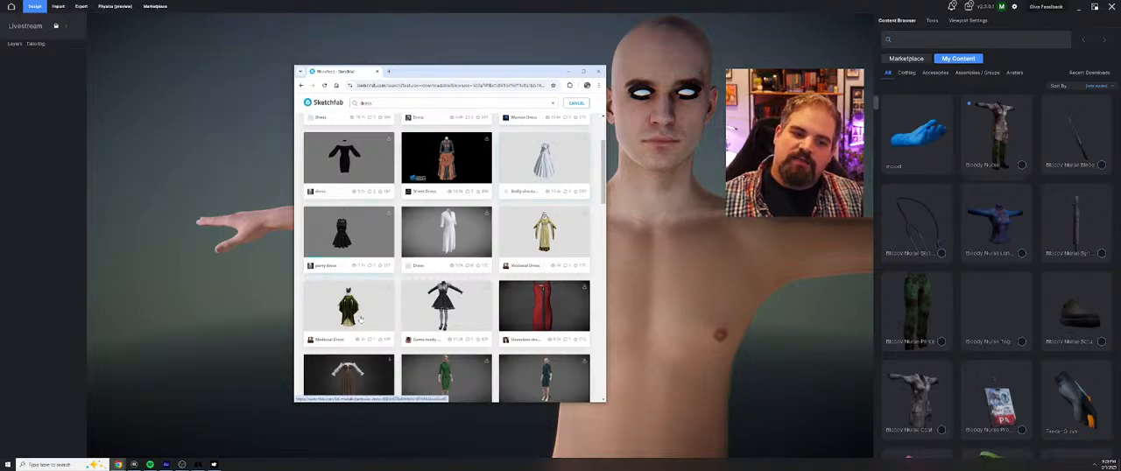
Look through the downloadable dress results for a model suited to the avatar
scroll(360, 321, "down", 1)
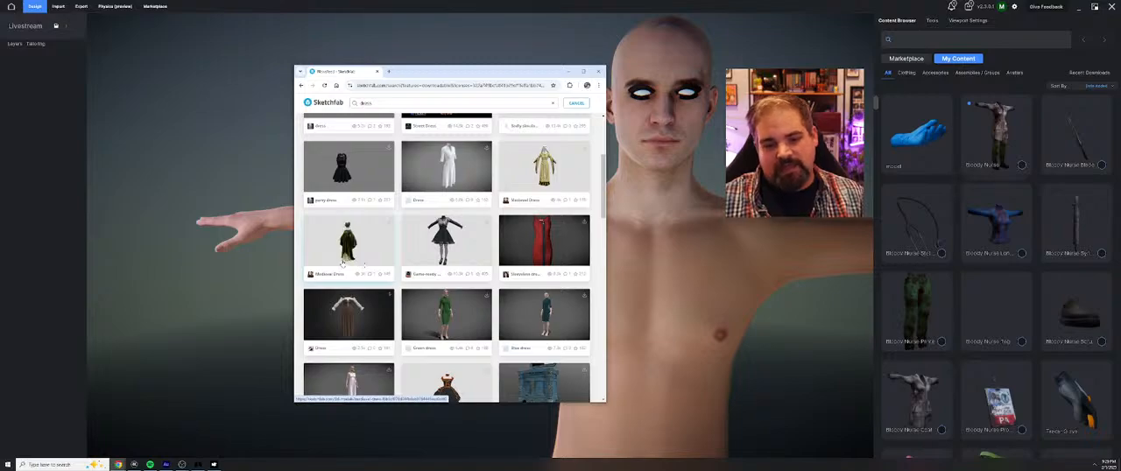
scroll(343, 263, "down", 1)
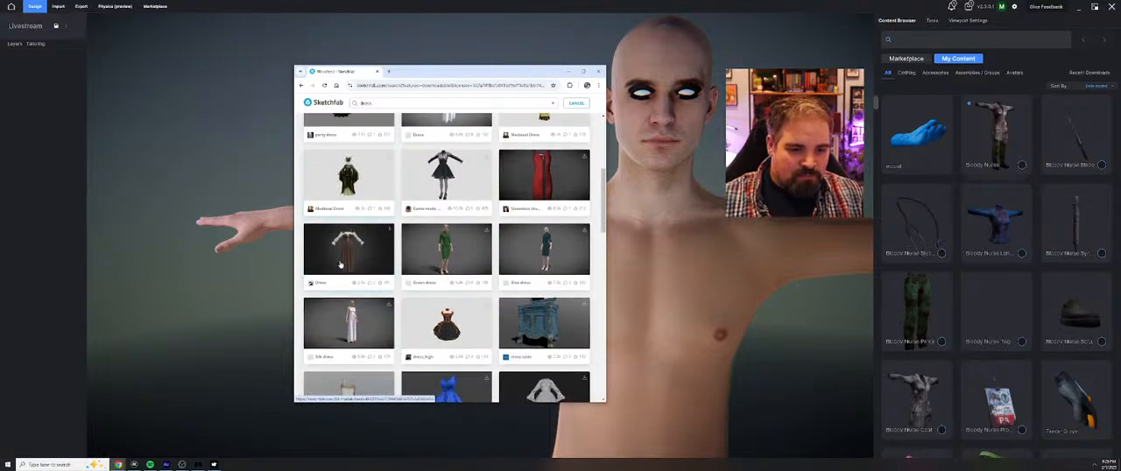
scroll(340, 264, "down", 2)
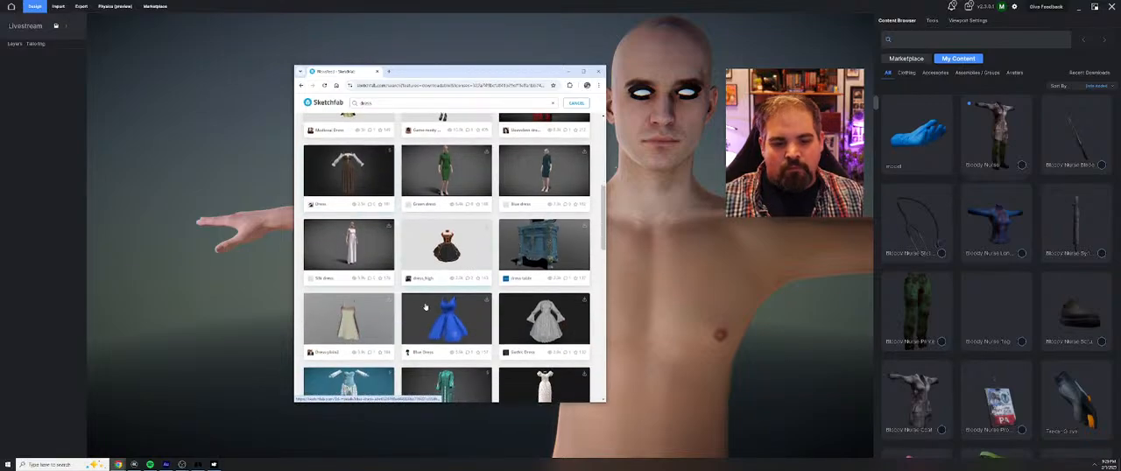
scroll(425, 305, "down", 2)
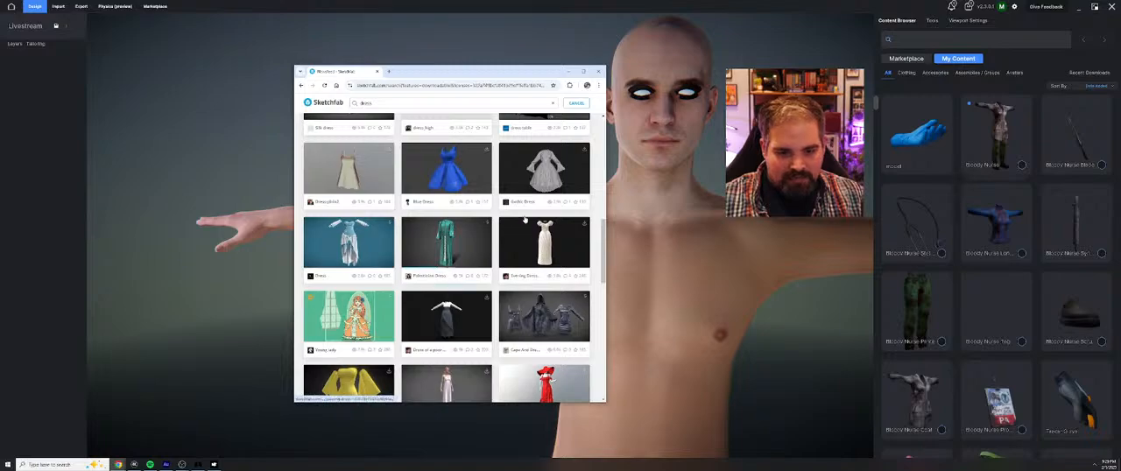
scroll(403, 313, "down", 1)
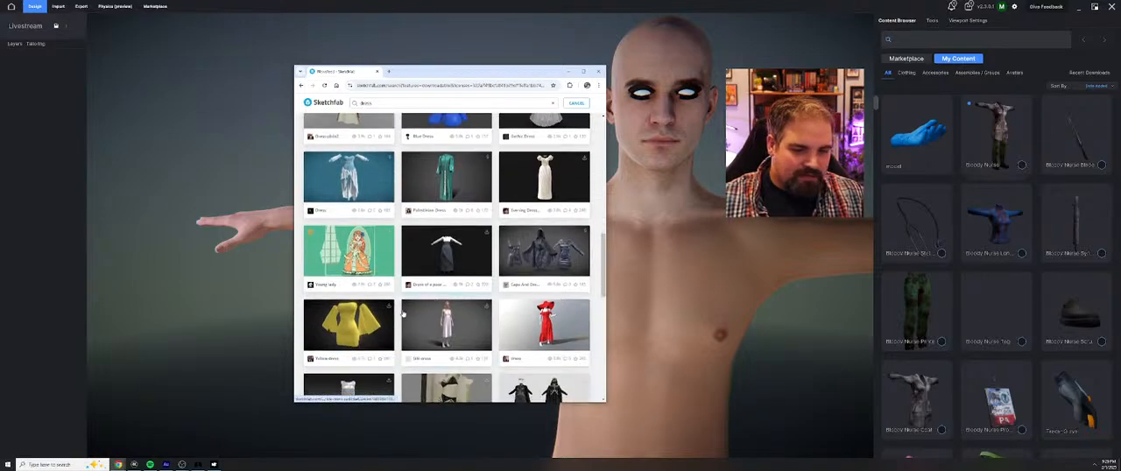
scroll(454, 338, "down", 1)
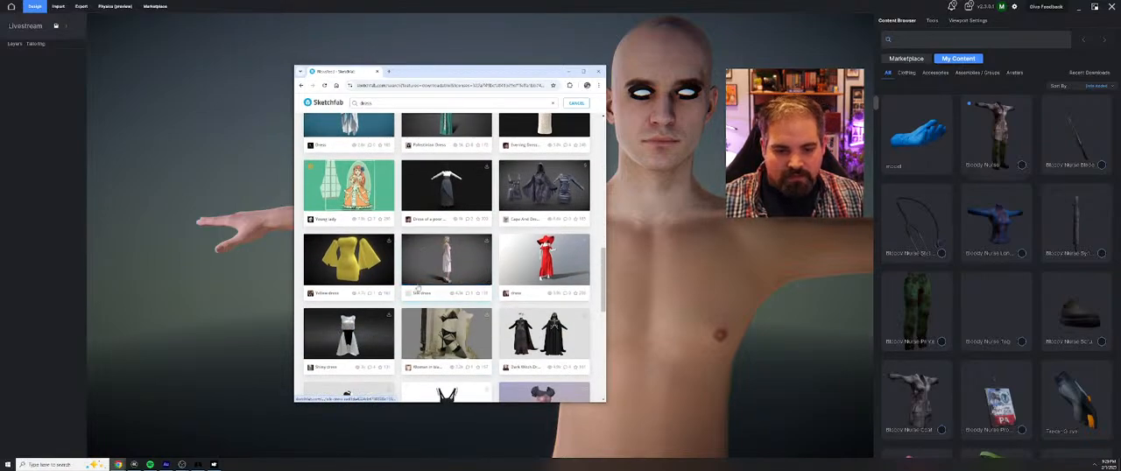
scroll(355, 339, "down", 2)
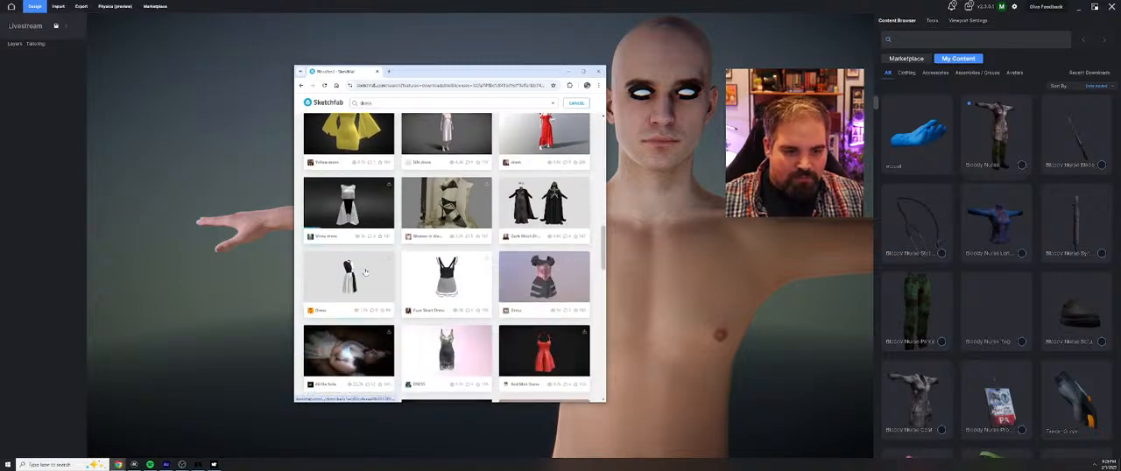
scroll(351, 331, "up", 5)
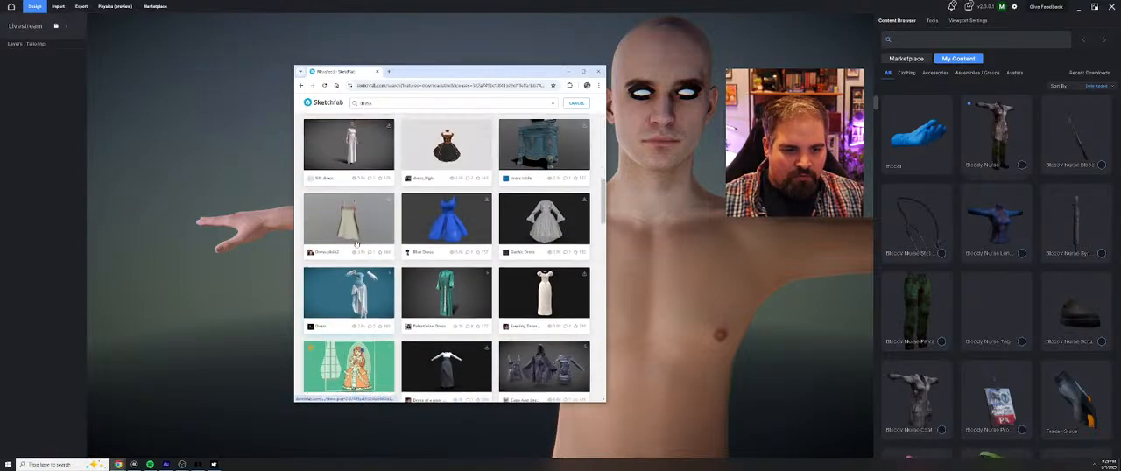
scroll(363, 243, "up", 1)
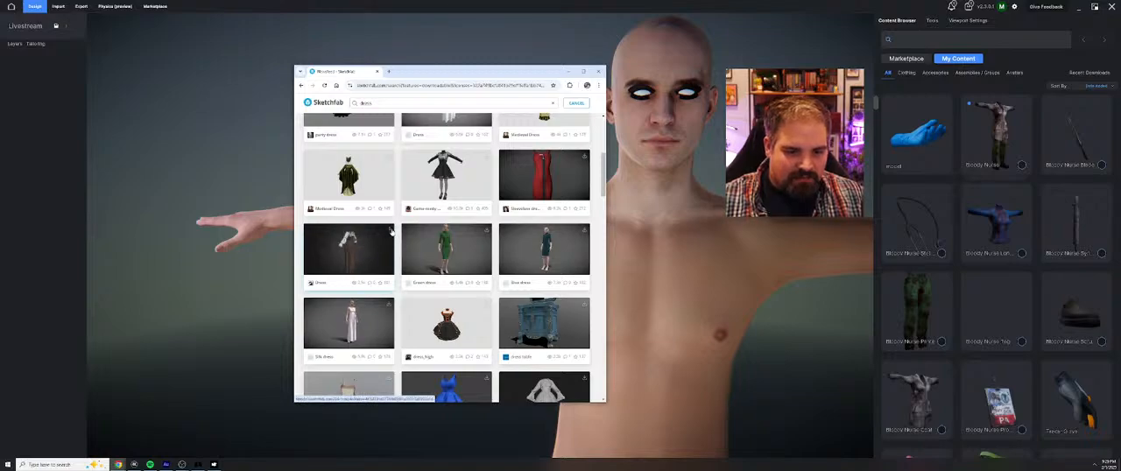
Open the brown dress with white sleeves, review its preview and model details, and close it
left_click(352, 261)
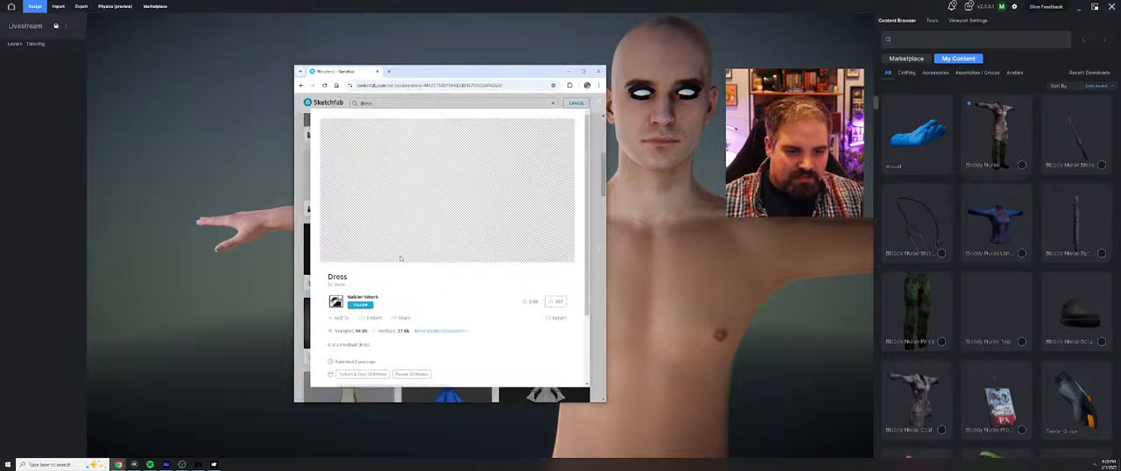
scroll(421, 254, "down", 2)
scroll(429, 250, "up", 2)
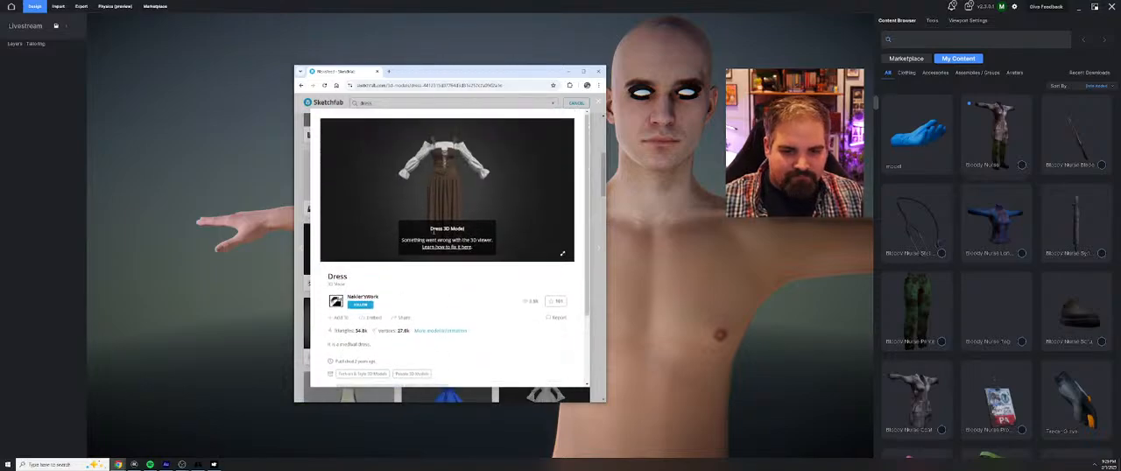
left_click(599, 102)
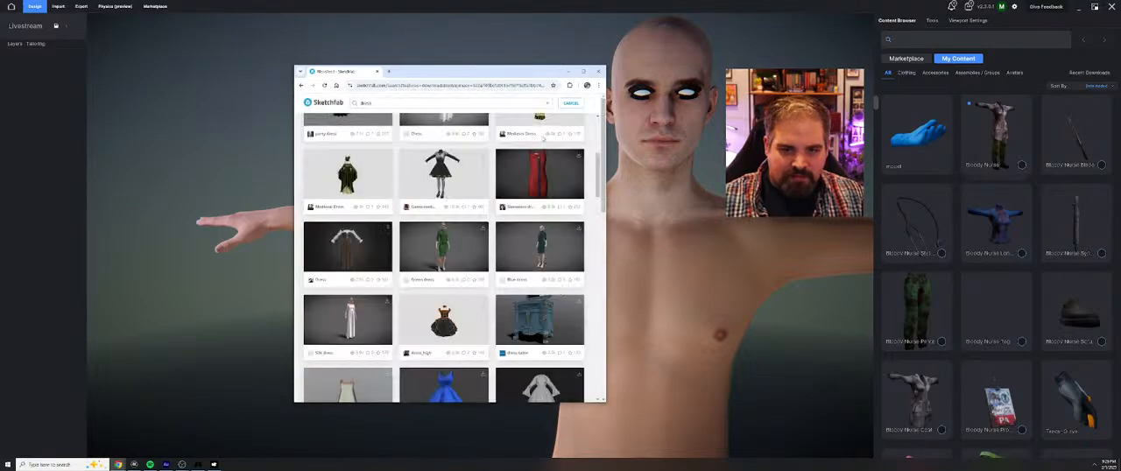
Open the black off-shoulder long-sleeved dress, review its model details and licence, and move the browser window off the avatar view
scroll(352, 263, "up", 3)
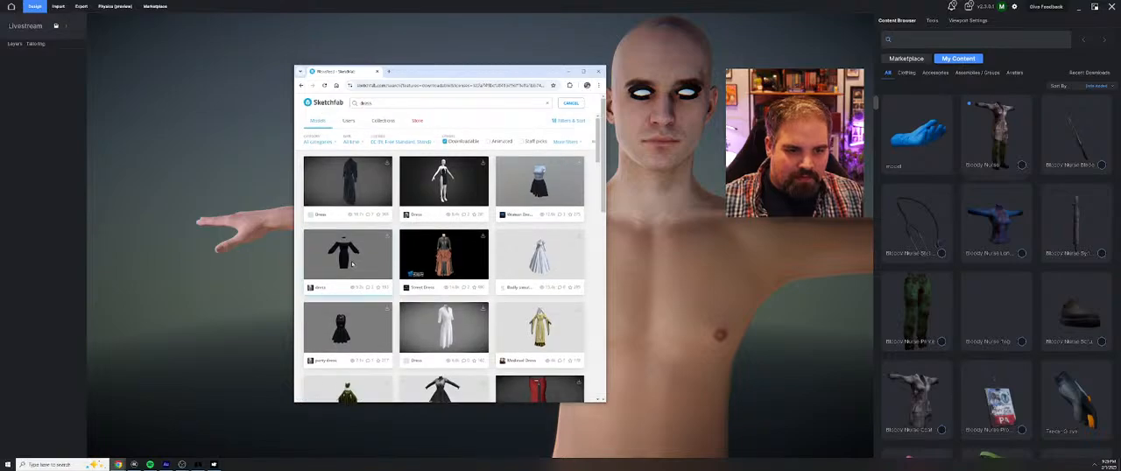
left_click(354, 254)
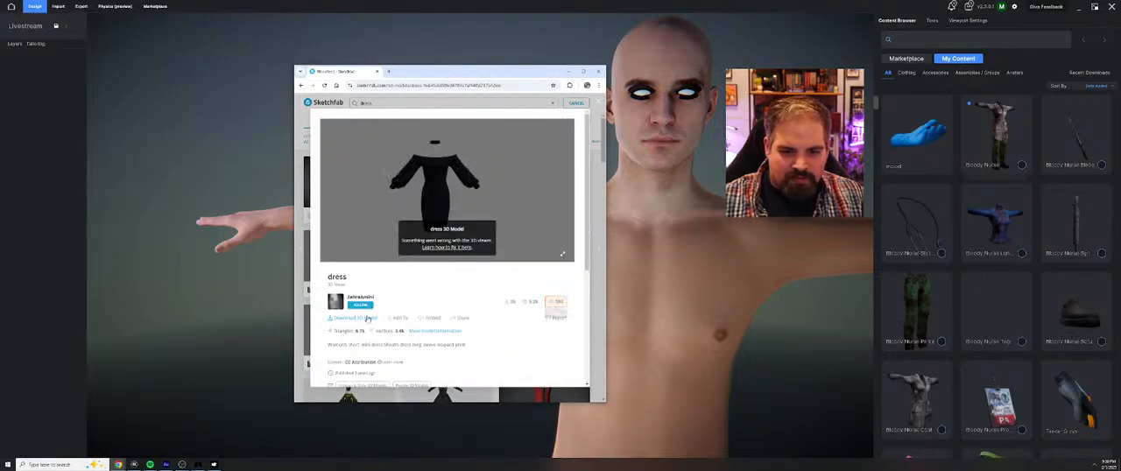
scroll(412, 310, "down", 1)
scroll(410, 219, "up", 1)
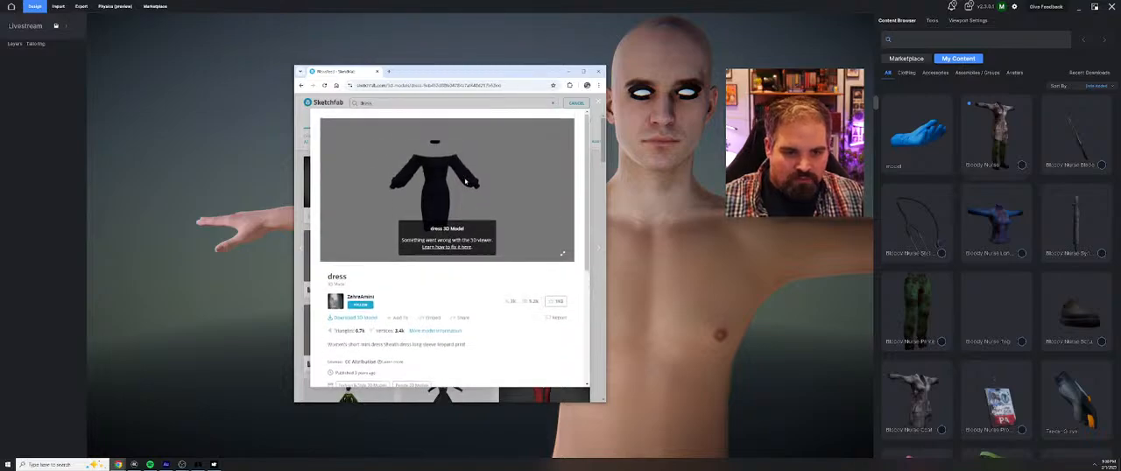
left_click_drag(473, 72, 0, 88)
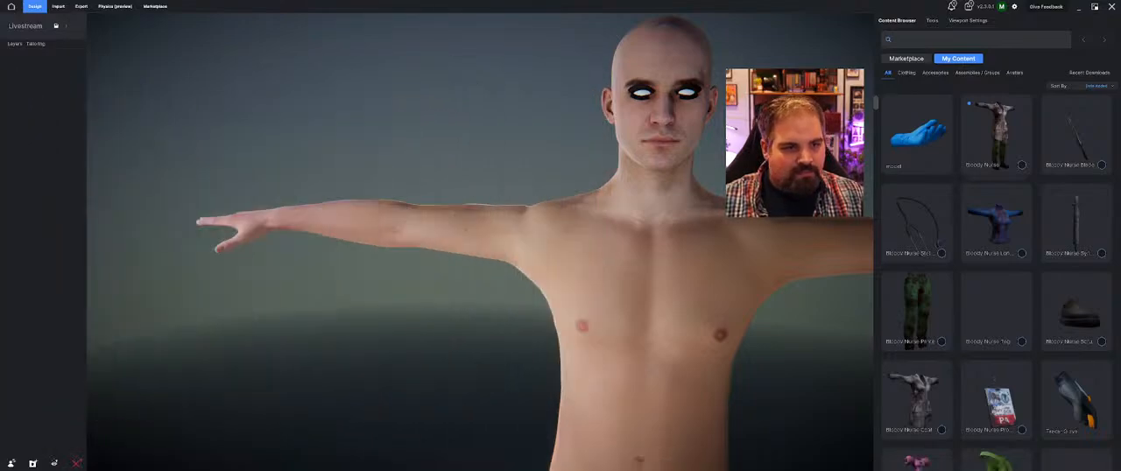
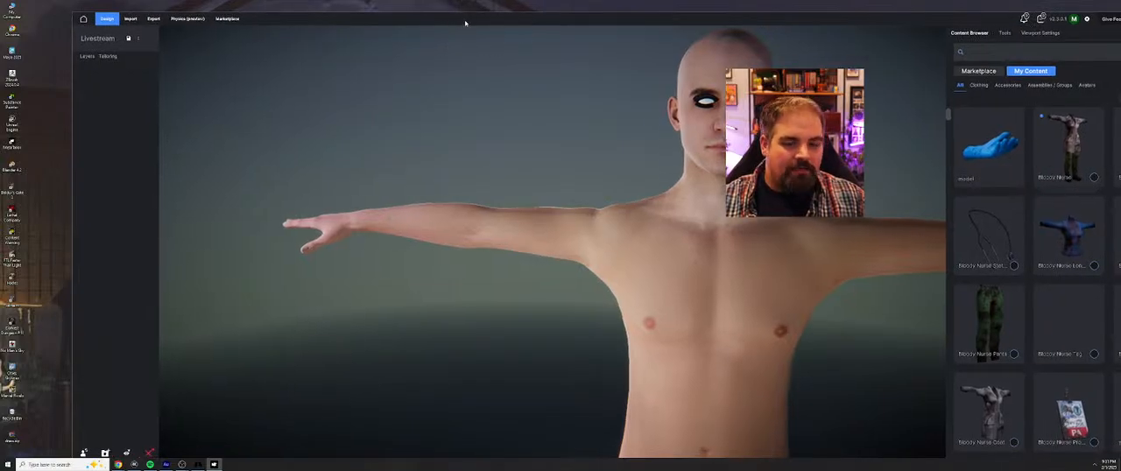
Extract the dress model file from the nested archive in the downloaded dress zip's source folder to the desktop, and close the archive
double_click(12, 436)
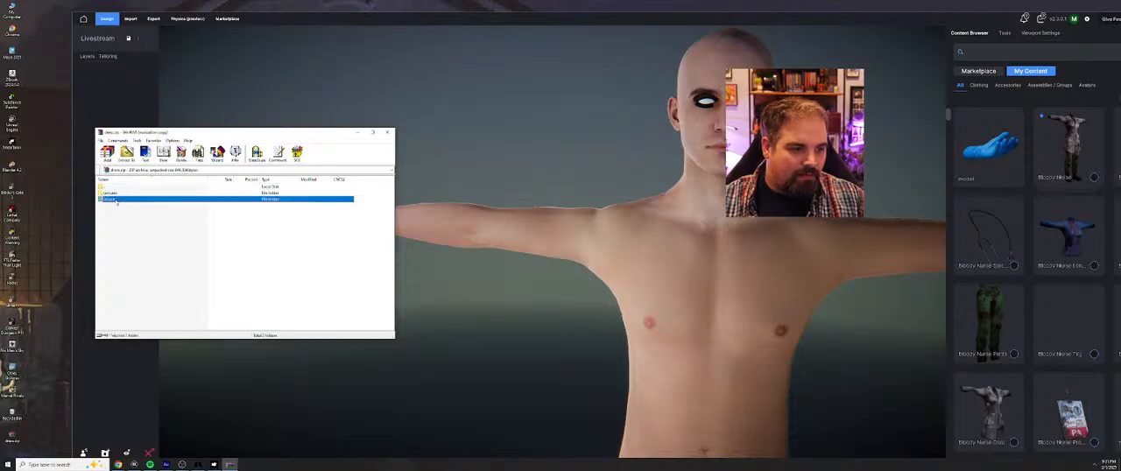
double_click(112, 199)
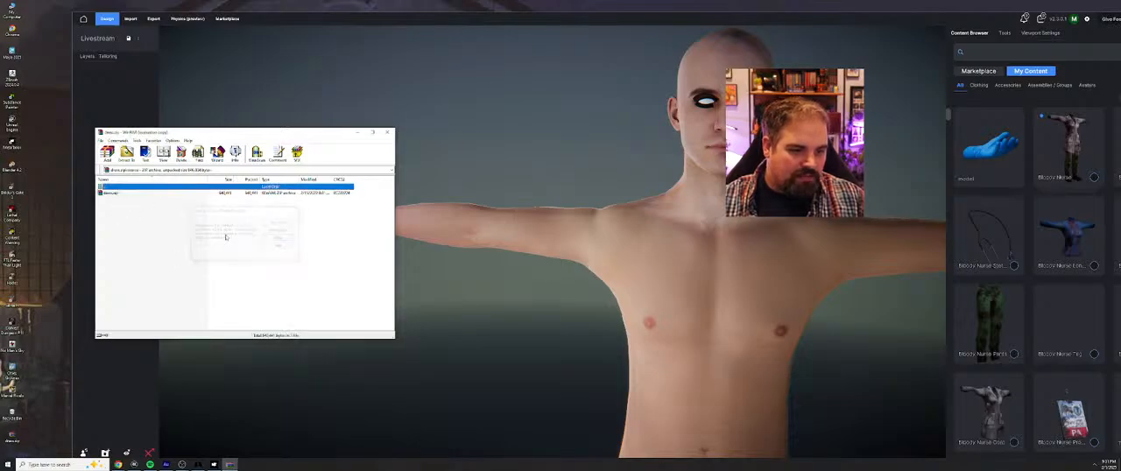
key("Escape")
double_click(122, 195)
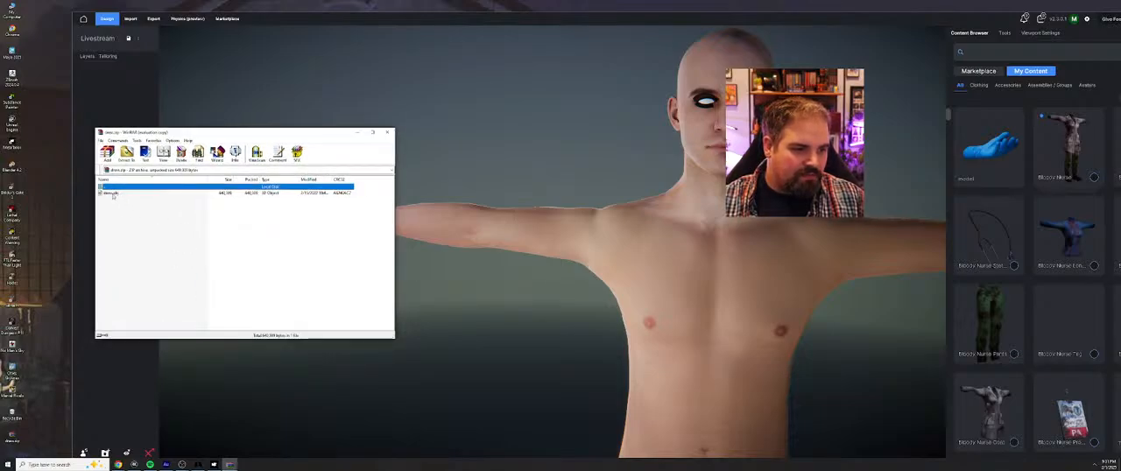
left_click_drag(111, 194, 60, 187)
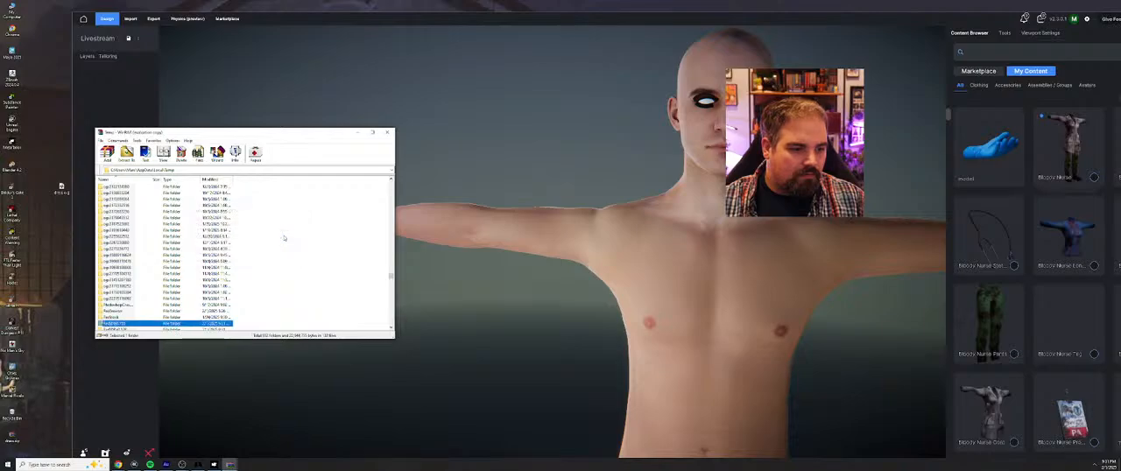
key("Escape")
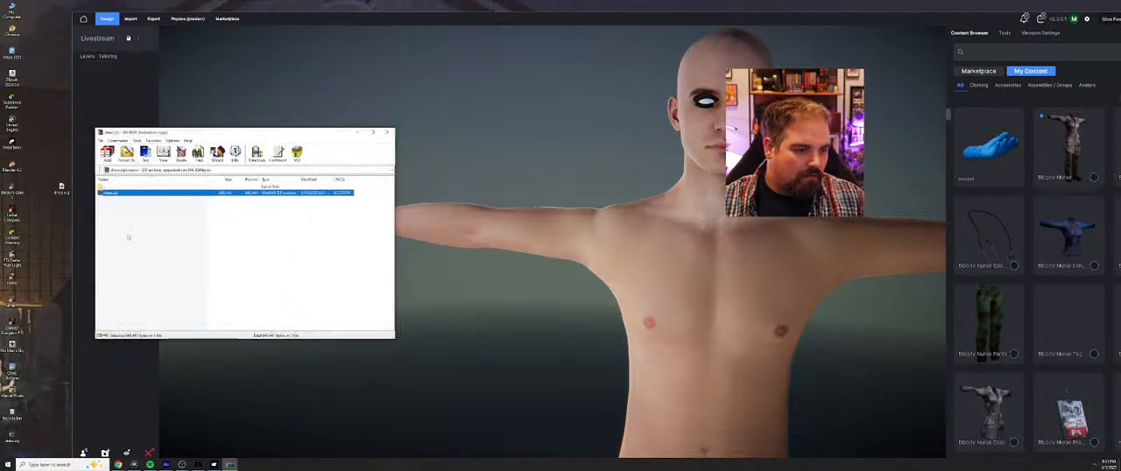
left_click(387, 132)
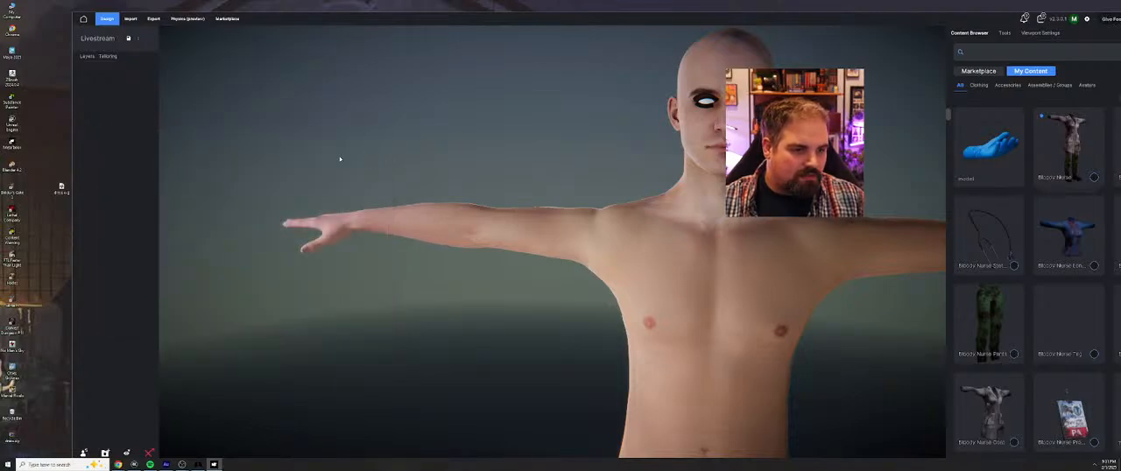
Extract the leopard-print JPG from the dress zip's textures folder to the desktop, check the image, and close the viewer and archive
double_click(19, 441)
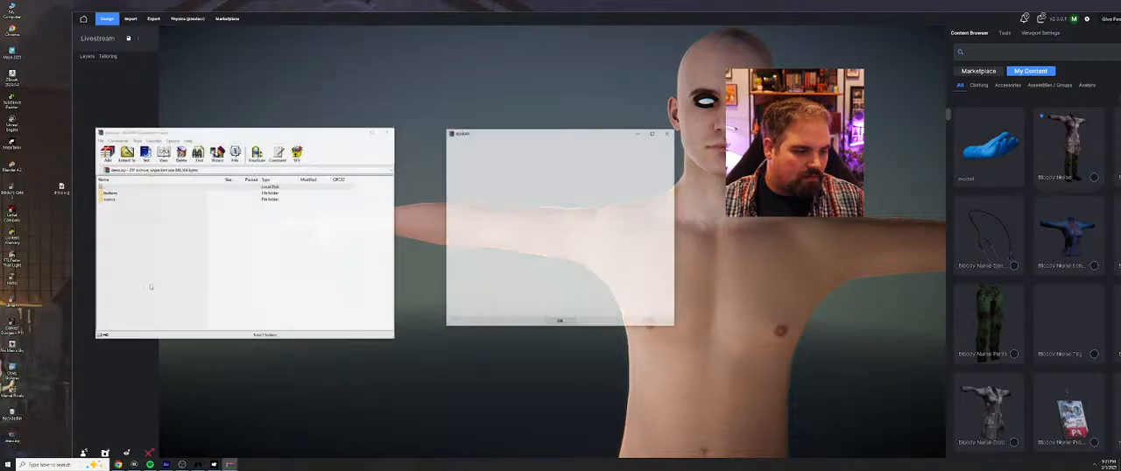
left_click(218, 193)
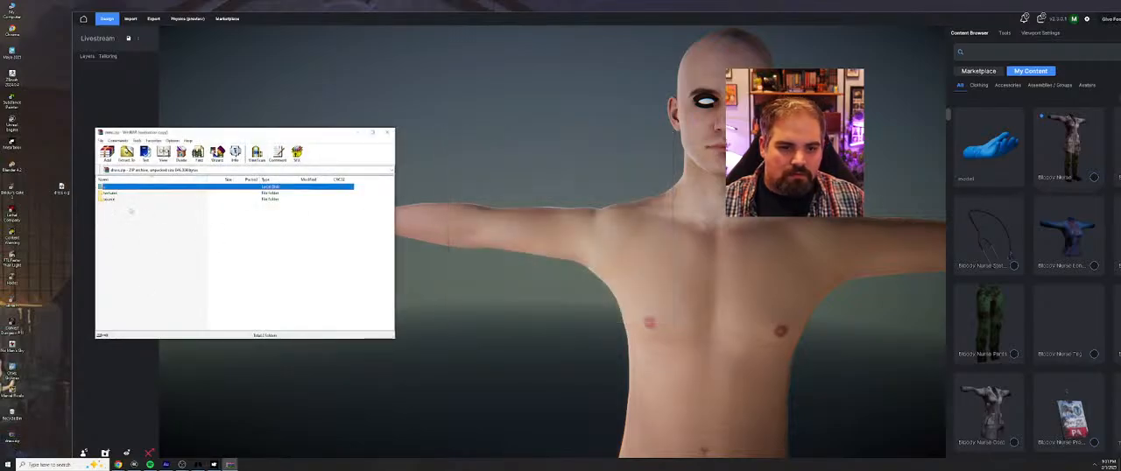
double_click(117, 194)
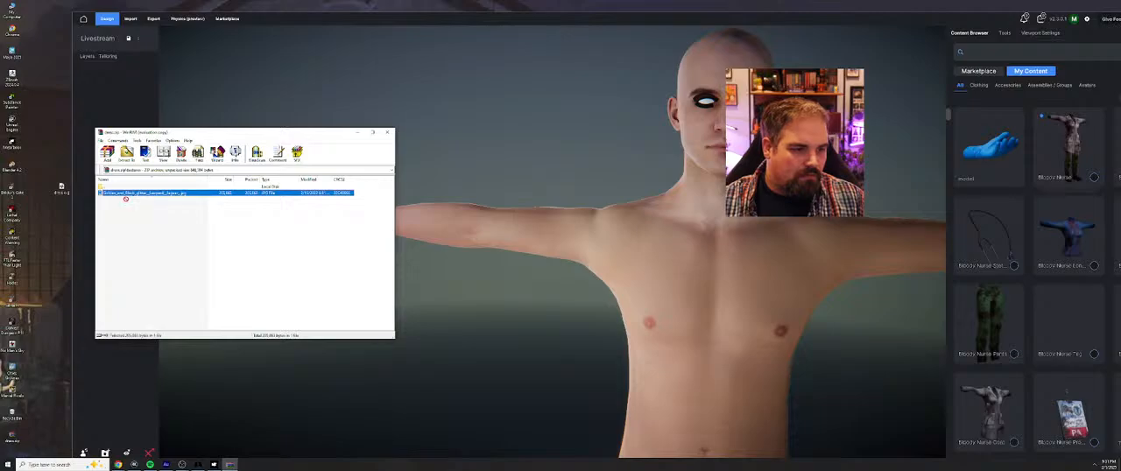
left_click_drag(53, 172, 59, 156)
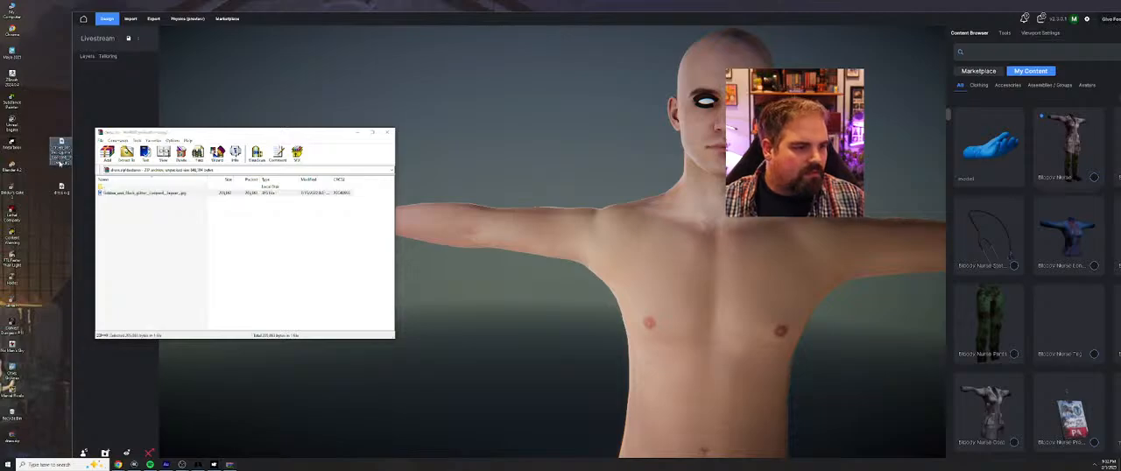
double_click(63, 144)
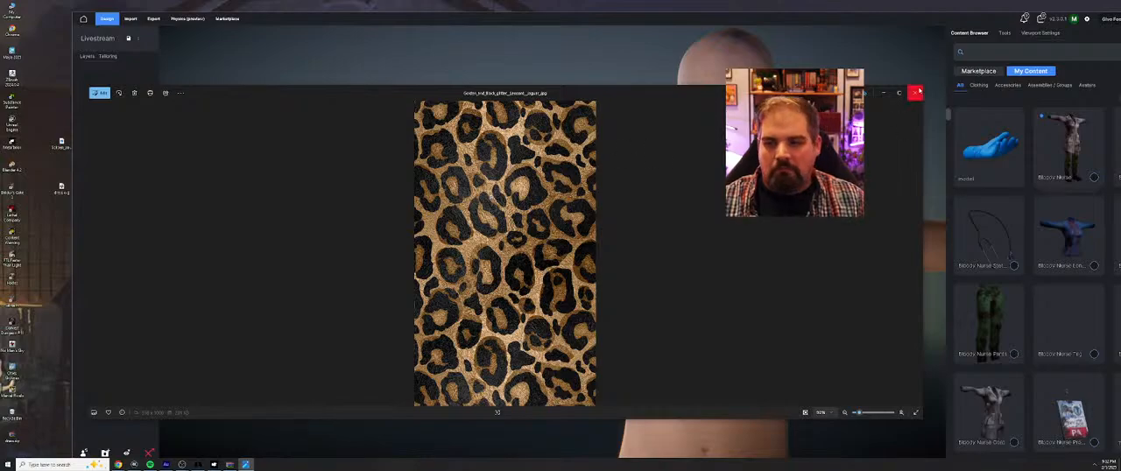
left_click(915, 92)
left_click(387, 136)
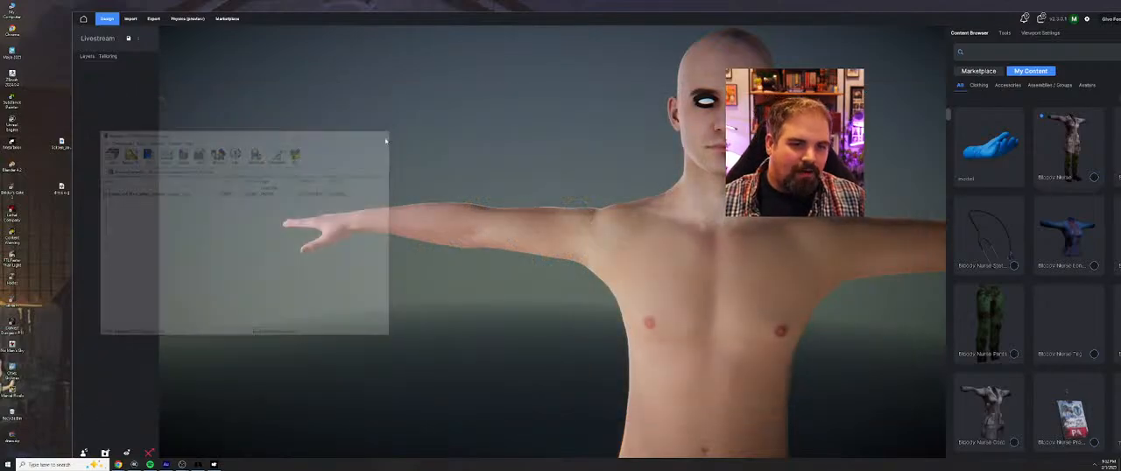
Enlarge the project window and replace the male avatar with the saved female avatar wearing grey-blue underwear
double_click(668, 19)
scroll(656, 114, "down", 5)
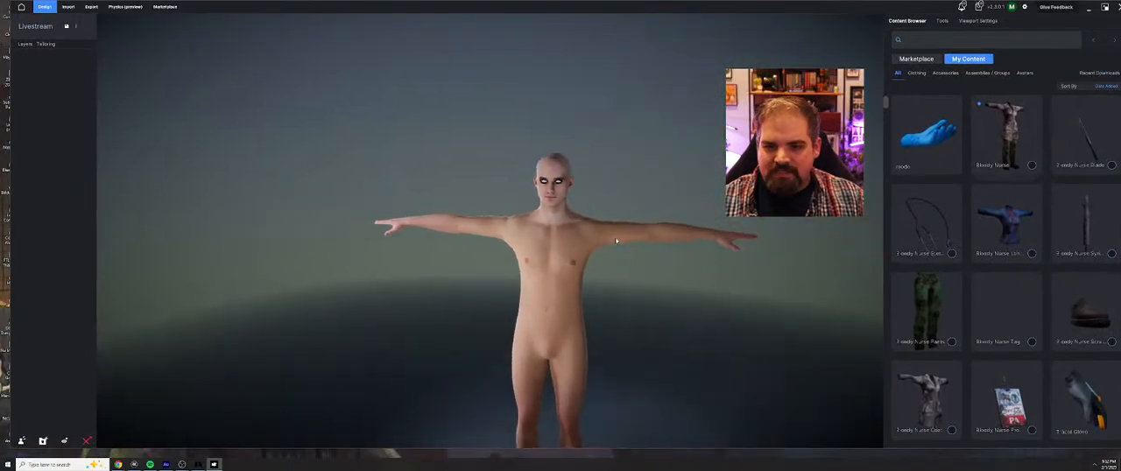
middle_click_drag(616, 240, 586, 193)
right_click_drag(586, 193, 611, 183)
middle_click_drag(610, 183, 595, 193)
right_click_drag(595, 193, 609, 203)
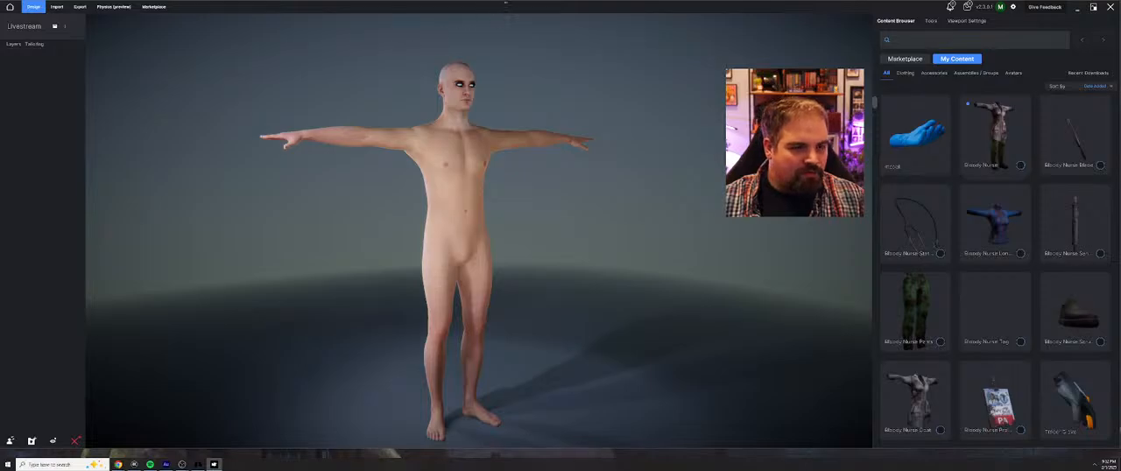
left_click_drag(502, 11, 500, 11)
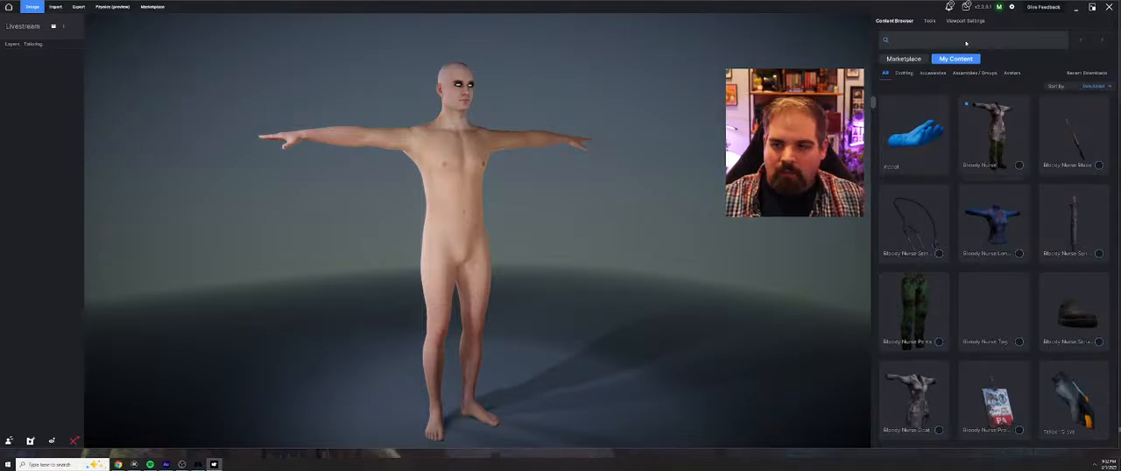
left_click(1013, 73)
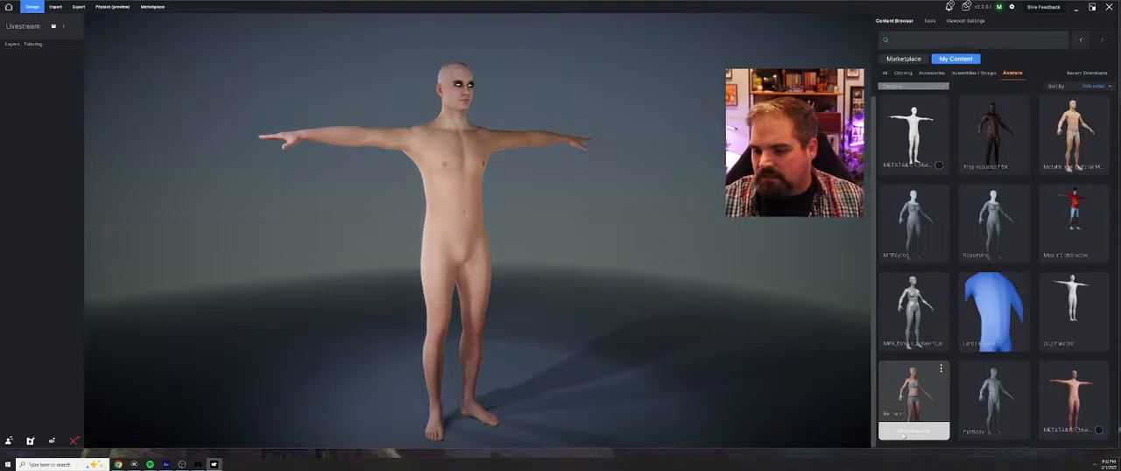
left_click(906, 435)
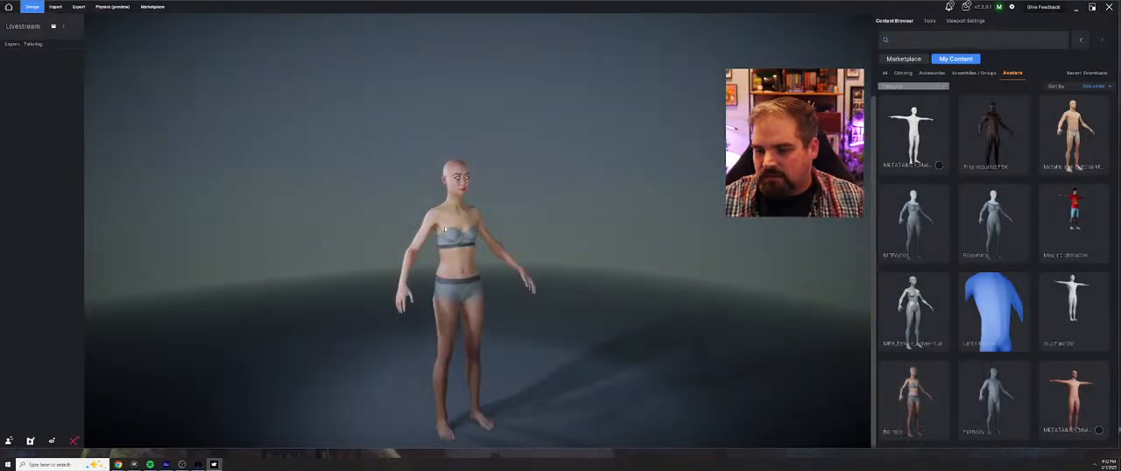
left_click_drag(345, 192, 368, 139)
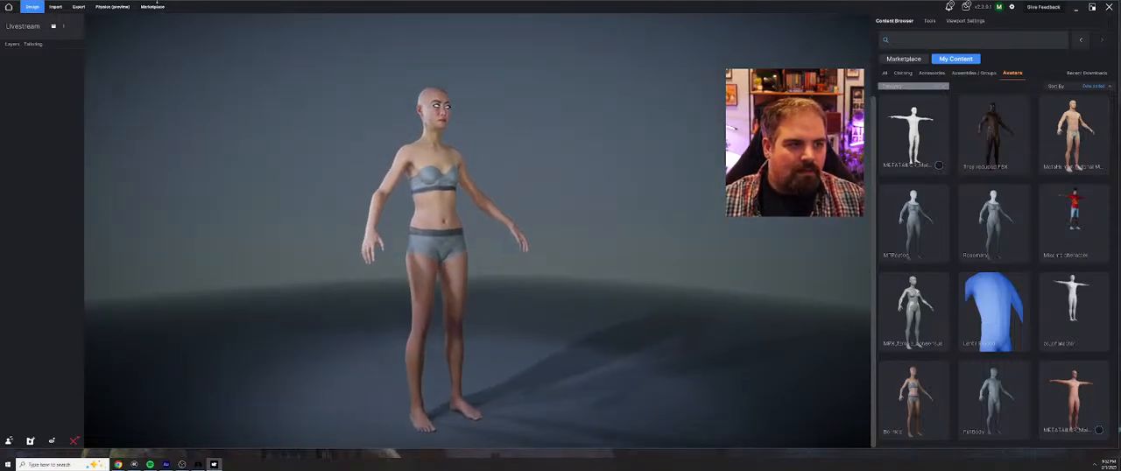
Import the extracted dress model from the desktop as a Cloth / Accessory item
left_click(55, 6)
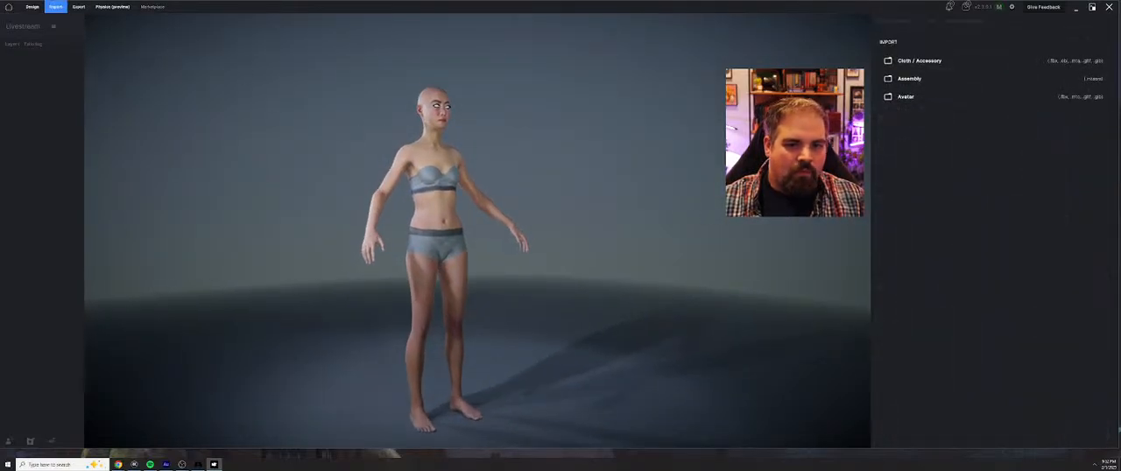
left_click(932, 61)
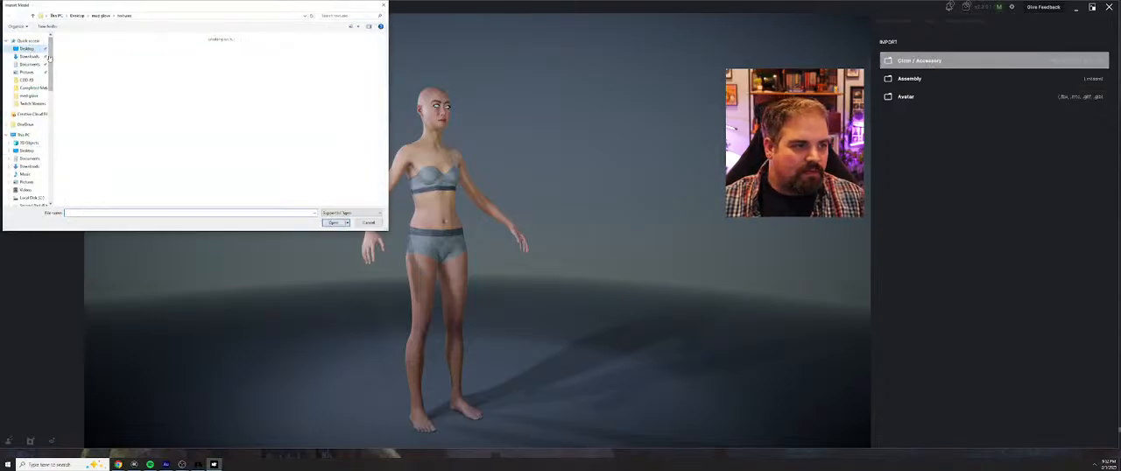
left_click(112, 95)
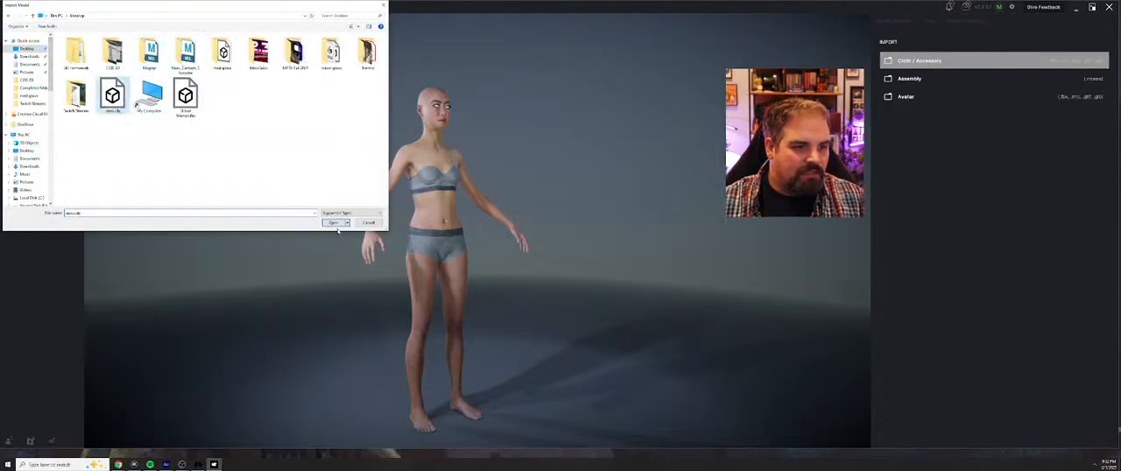
left_click(333, 222)
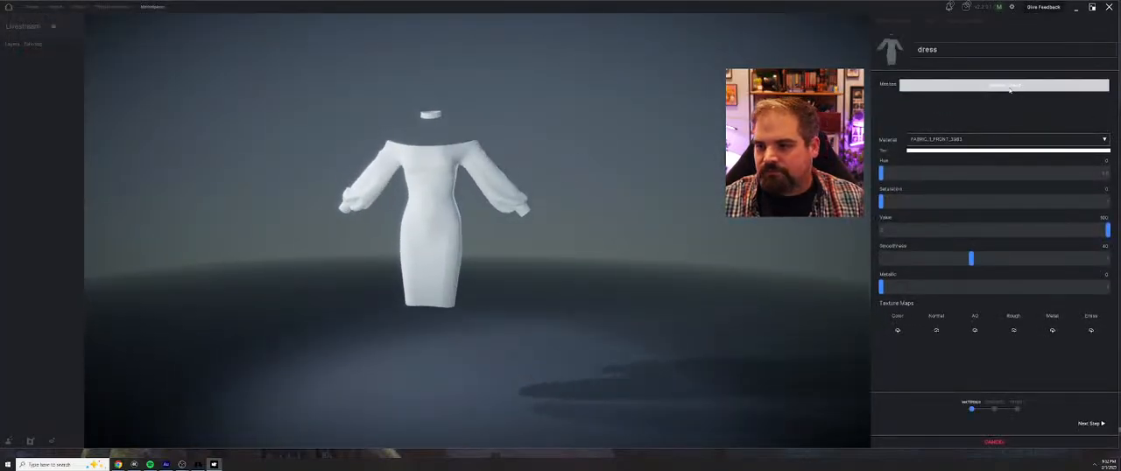
Assign the leopard-print image as the dress material's color texture map and inspect the dress and choker
left_click(897, 330)
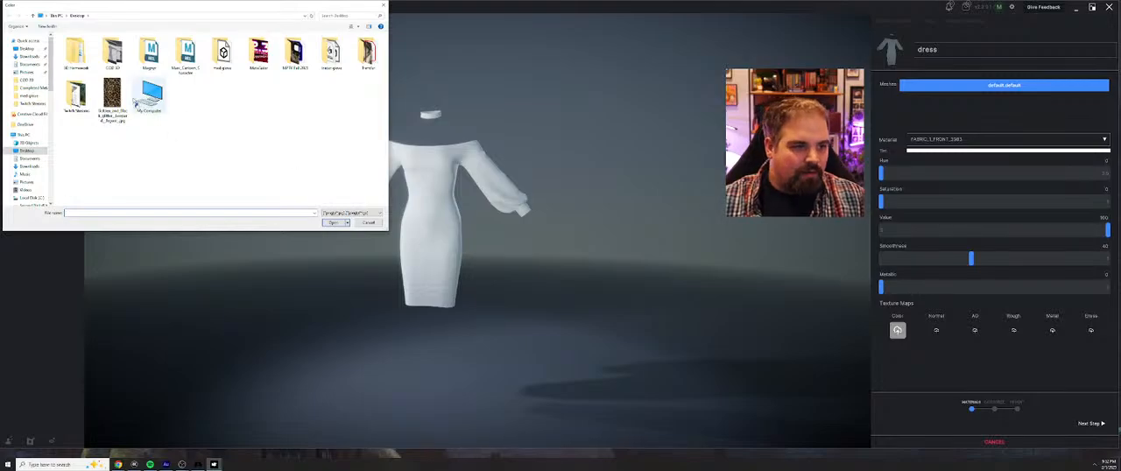
left_click(112, 99)
left_click(334, 222)
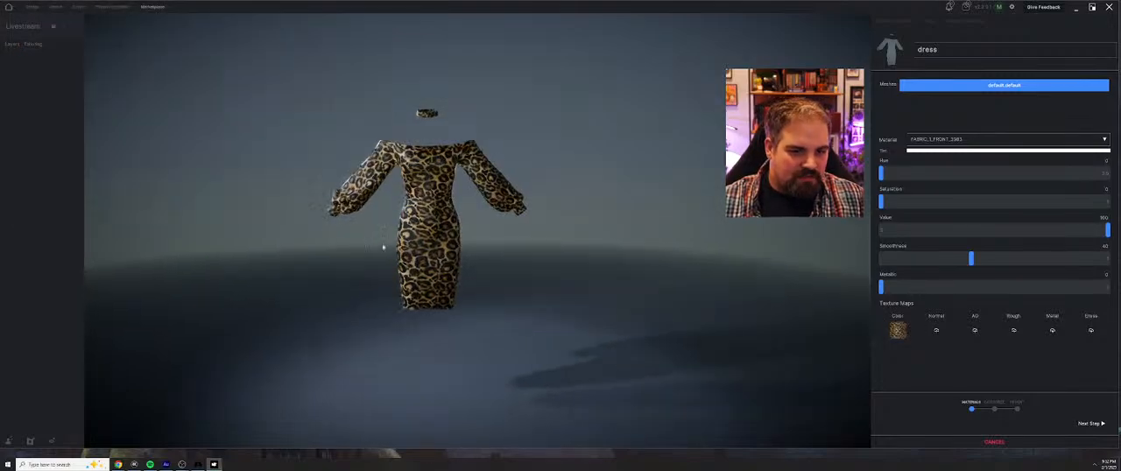
right_click_drag(427, 246, 375, 243)
scroll(375, 243, "up", 3)
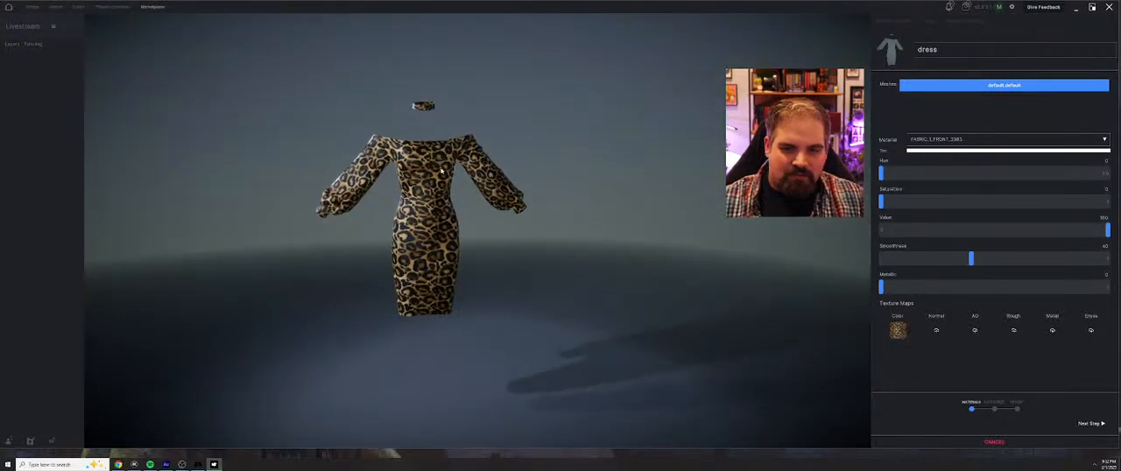
middle_click_drag(376, 61, 464, 158)
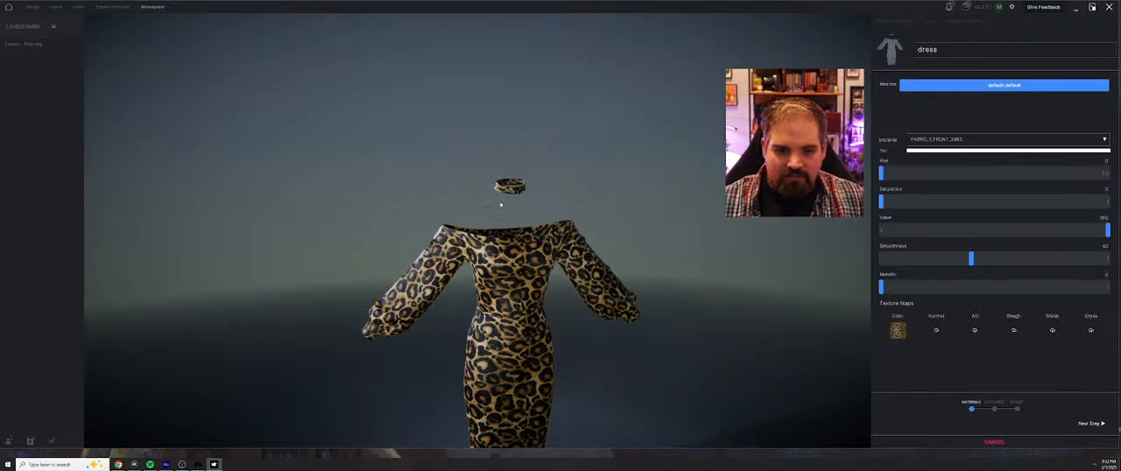
right_click_drag(500, 205, 485, 188)
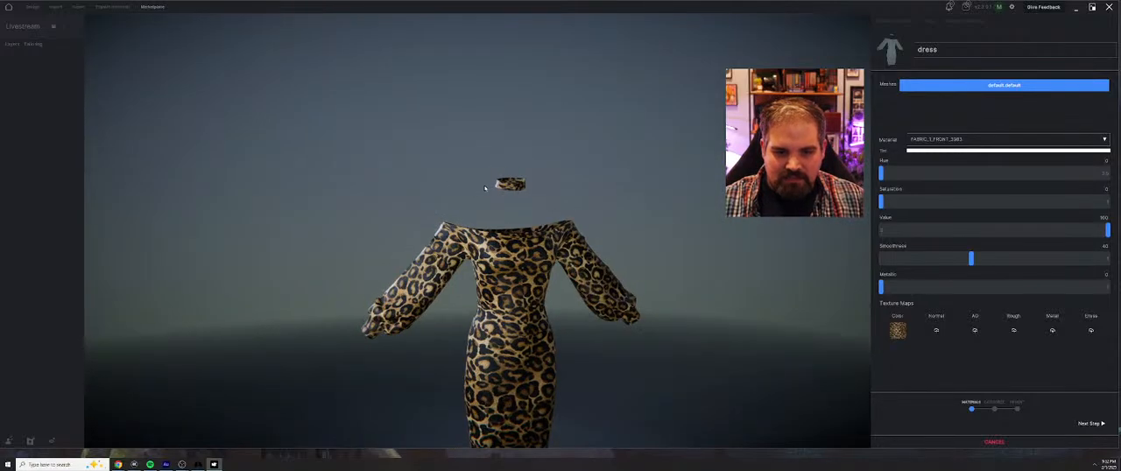
mouse_move(603, 321)
right_mouse_down()
mouse_move(576, 248)
mouse_move(622, 345)
mouse_move(623, 317)
right_mouse_up()
scroll(587, 280, "down", 3)
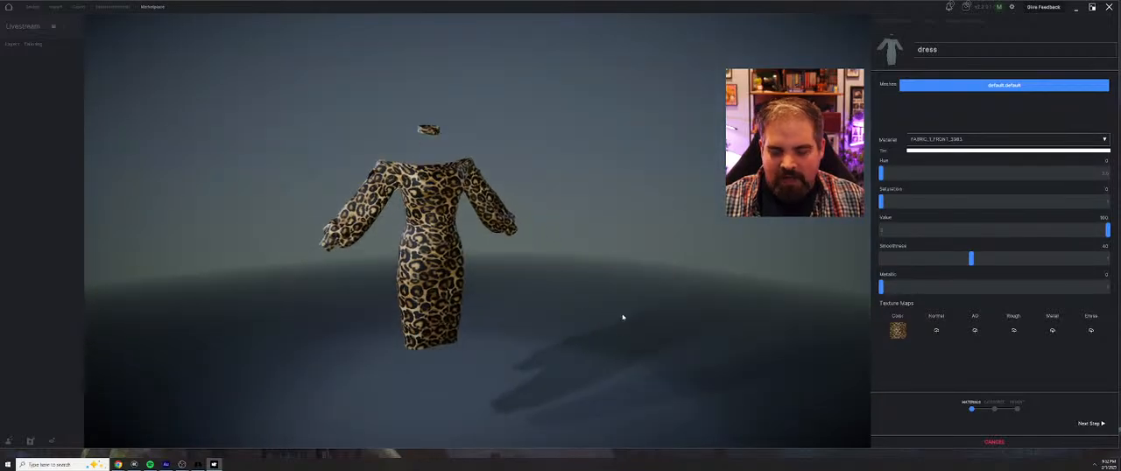
Set the imported item's category to Dresses, try Keep Source Dimensions, and proceed to the fitting stage
left_click(1085, 423)
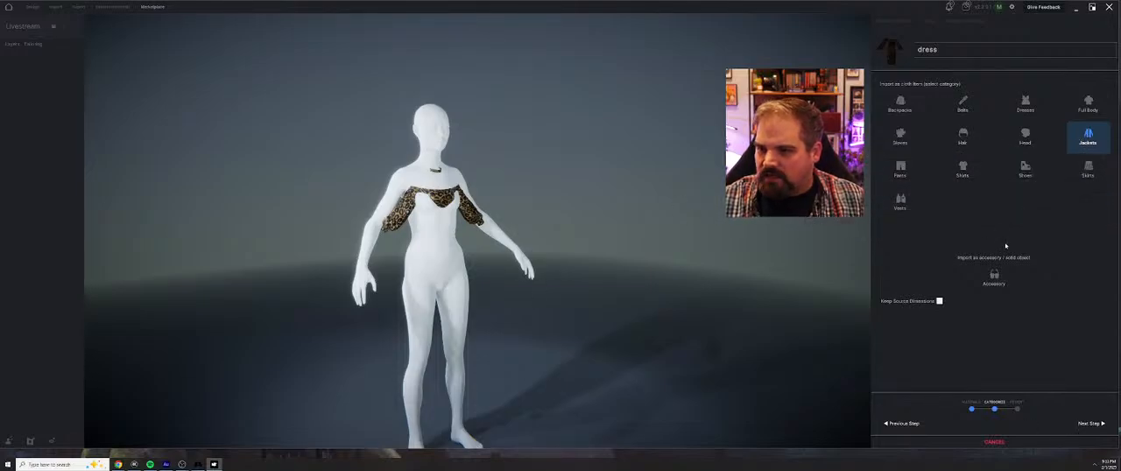
left_click(1024, 101)
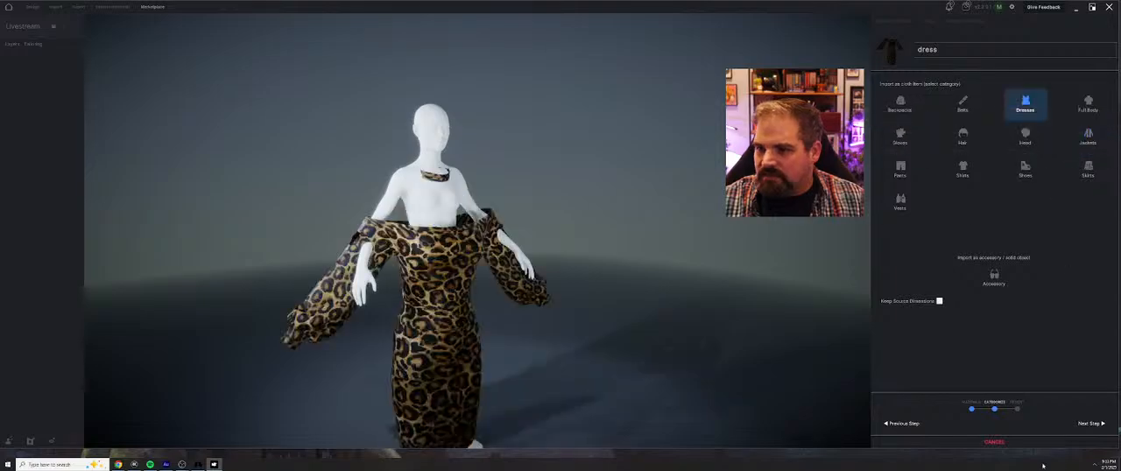
left_click(939, 301)
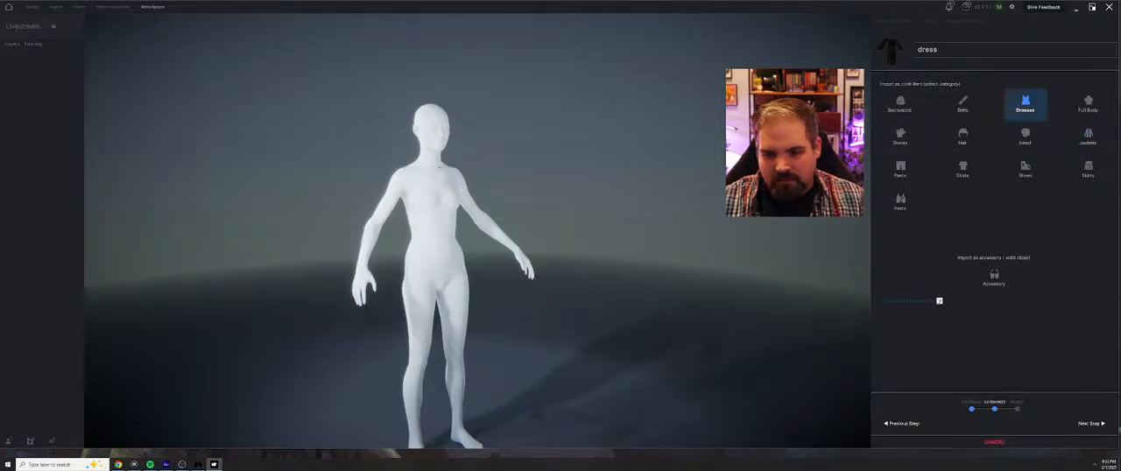
left_click(1089, 423)
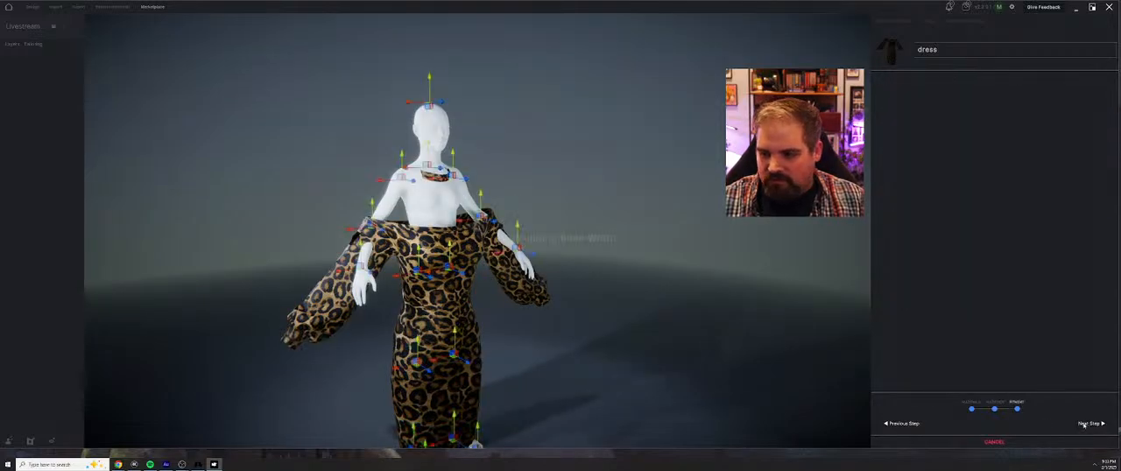
Raise the dress and scale it down so its neckline and sleeves line up with the mannequin's shoulders
key("w")
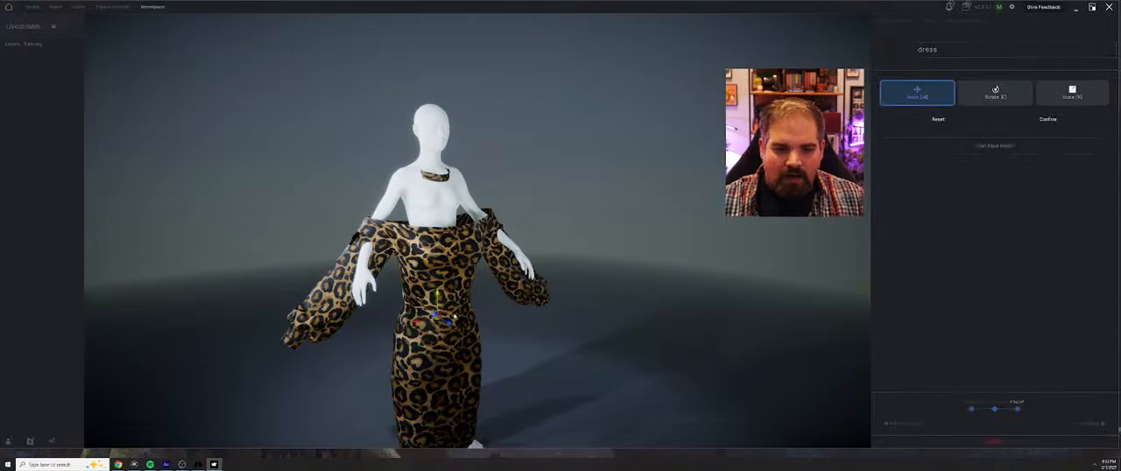
key("r")
key("w")
left_click_drag(438, 310, 437, 221)
key("r")
key("w")
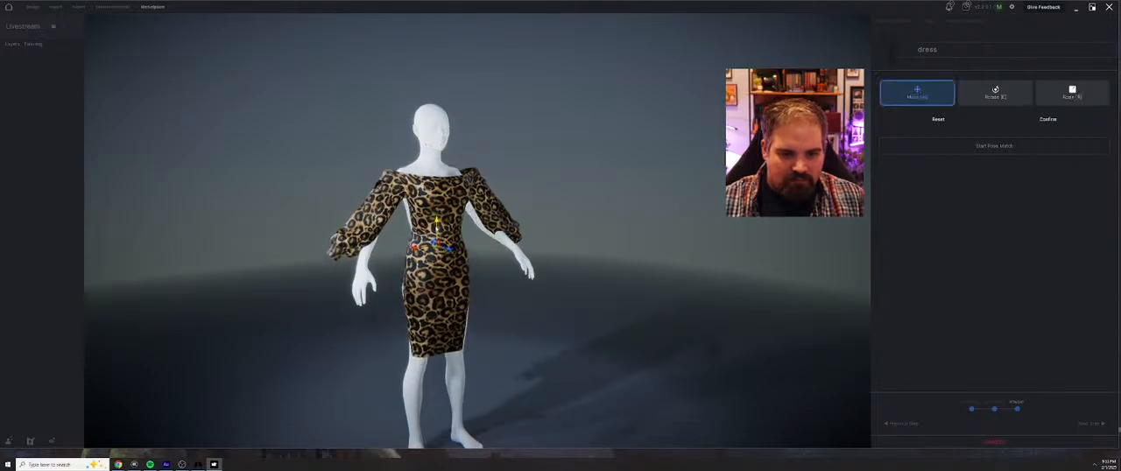
Fine-tune the dress's front-to-back position and scale around the torso, and confirm the transform
middle_click_drag(437, 223, 501, 251)
left_click_drag(501, 252, 493, 252)
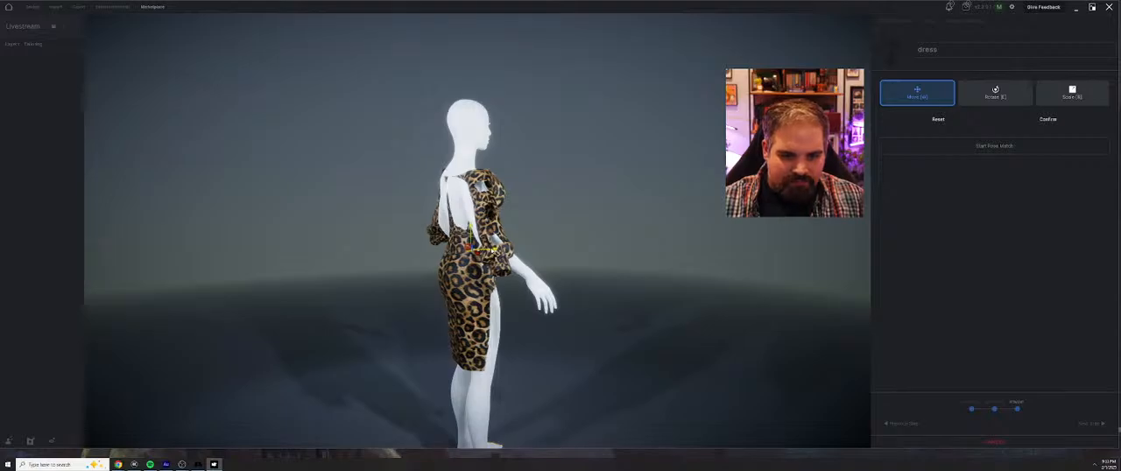
middle_click_drag(493, 252, 464, 250)
key("r")
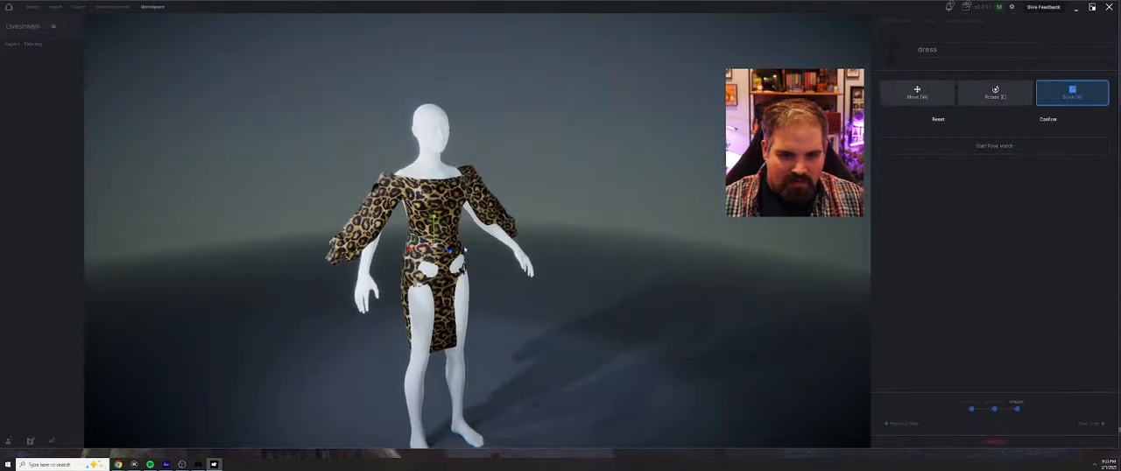
left_click_drag(437, 248, 434, 246)
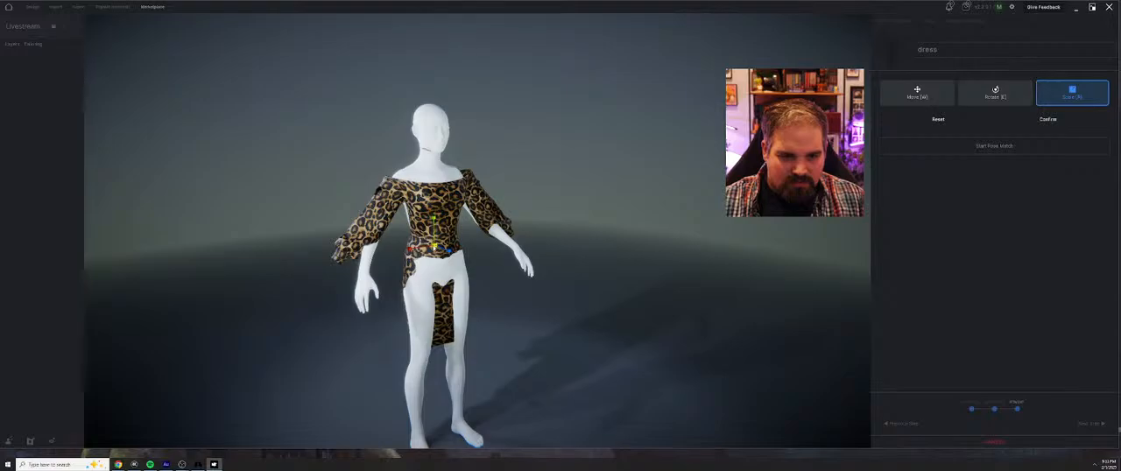
key("w")
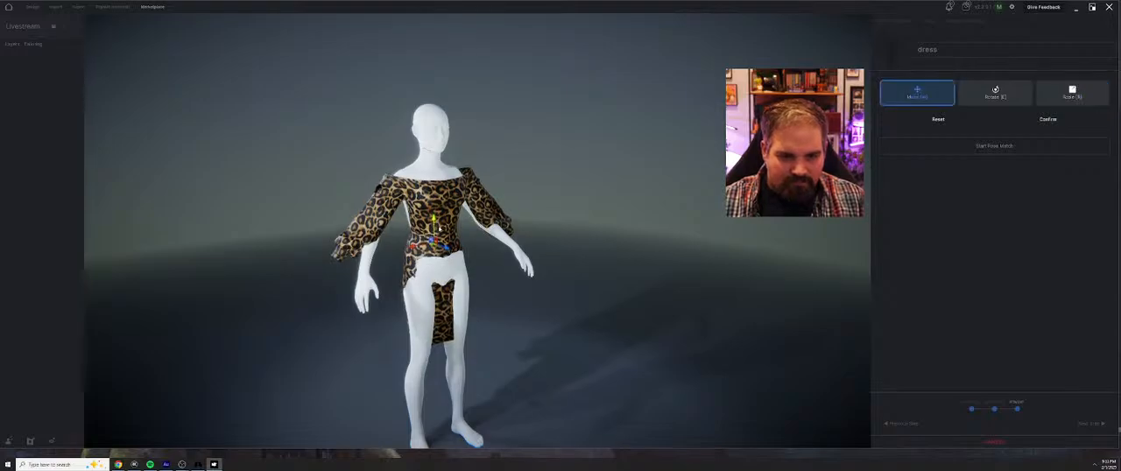
right_click_drag(460, 246, 500, 231)
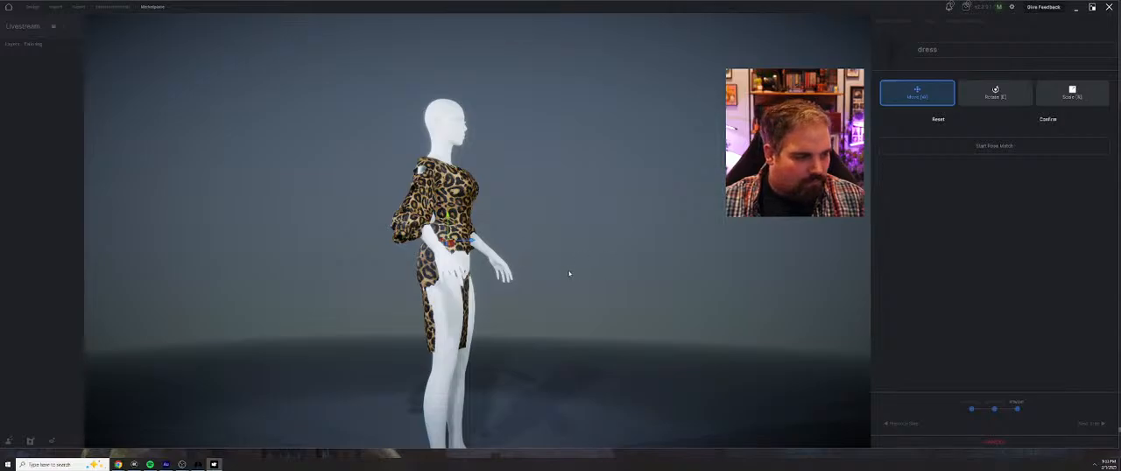
right_click_drag(569, 274, 524, 291)
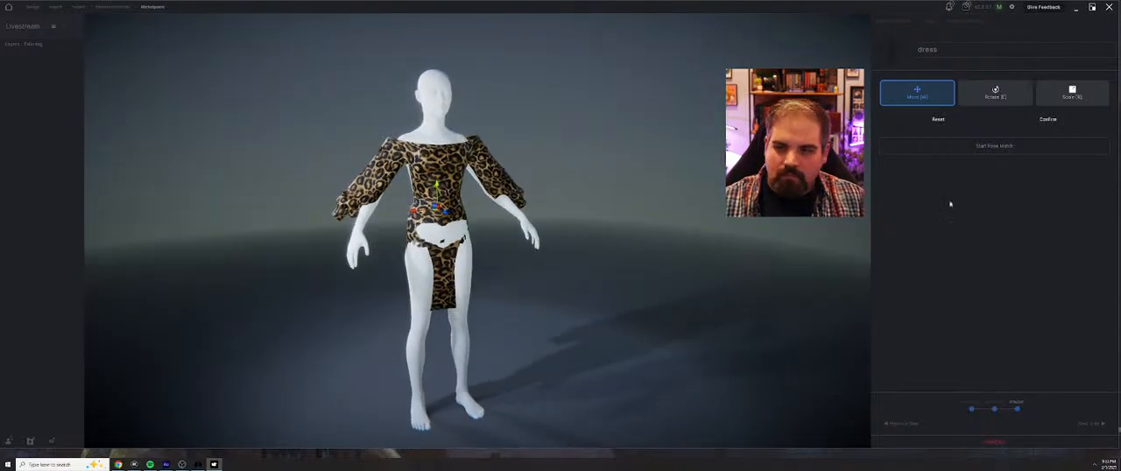
left_click(1042, 120)
Start pose matching, spread the mirrored hip joints outward, and bring the knees closer together
left_click(986, 123)
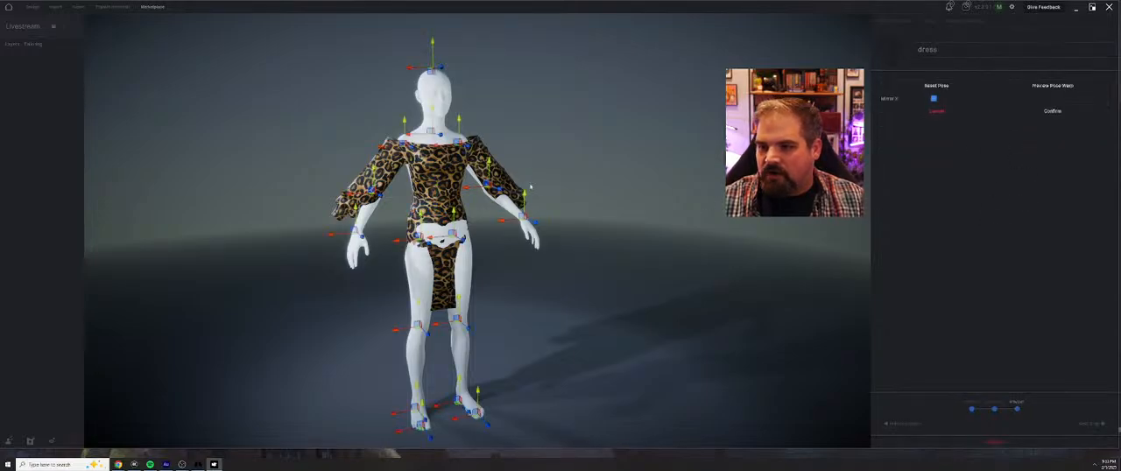
right_click_drag(531, 187, 507, 192)
scroll(501, 206, "up", 5)
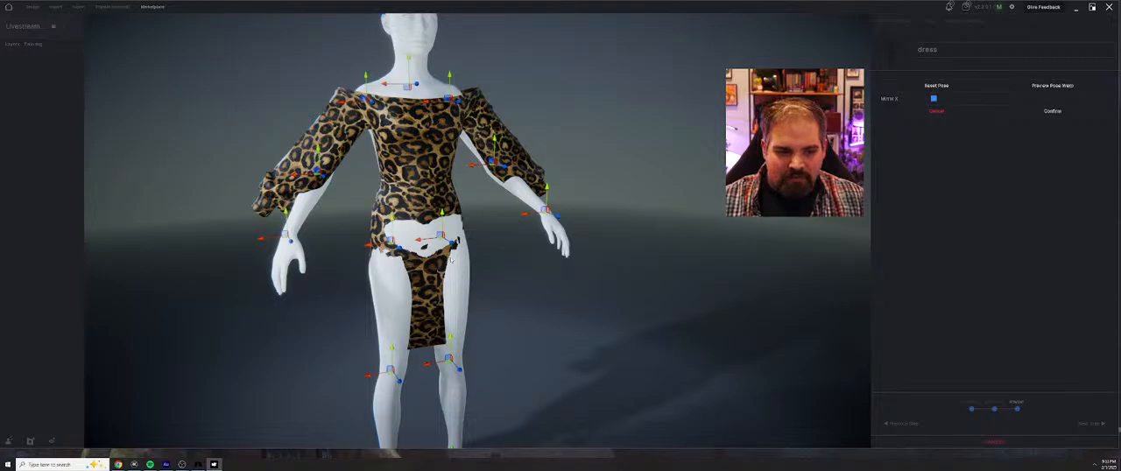
right_click_drag(452, 260, 437, 255)
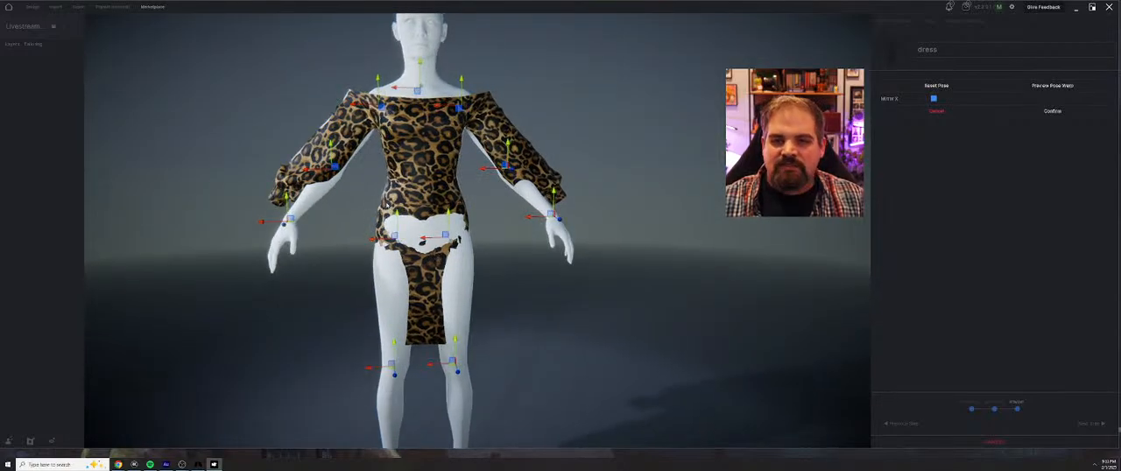
left_click_drag(374, 240, 350, 241)
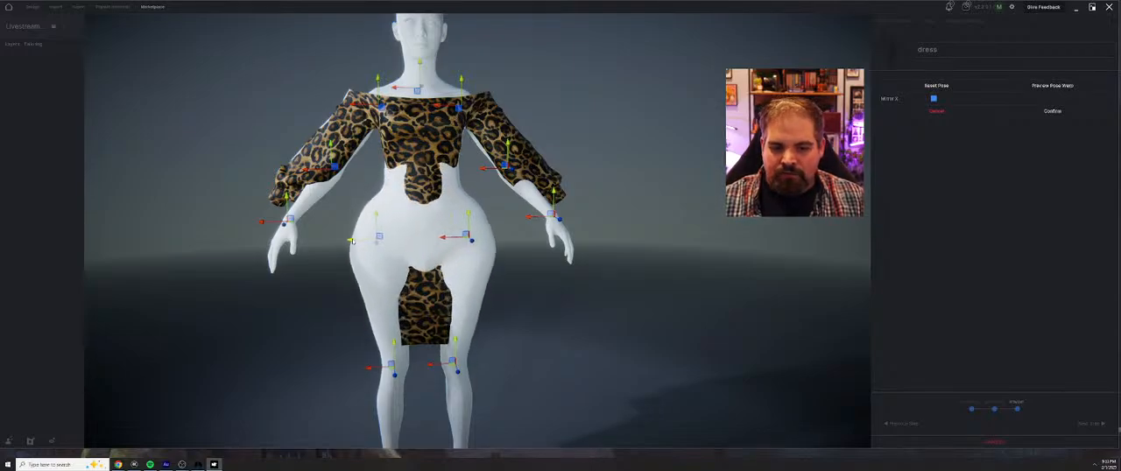
left_click_drag(366, 370, 380, 371)
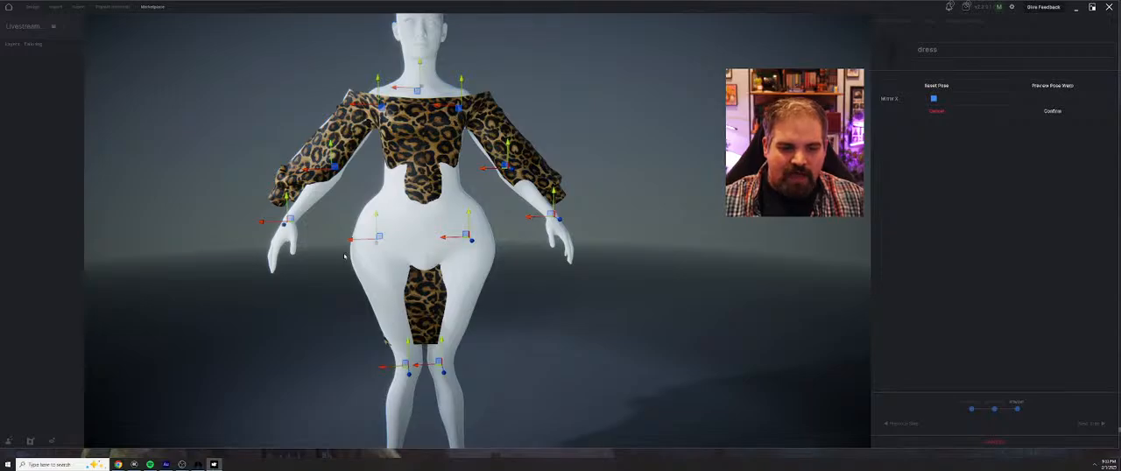
Pull the mannequin's mirrored wrist joints outward to spread the arms along the sleeves
middle_click_drag(379, 220, 489, 209)
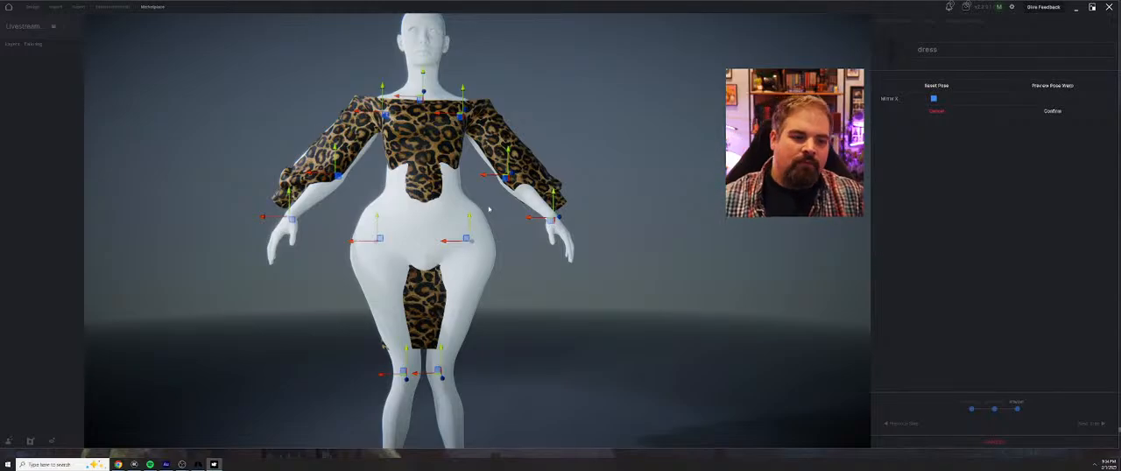
middle_click_drag(544, 130, 275, 231)
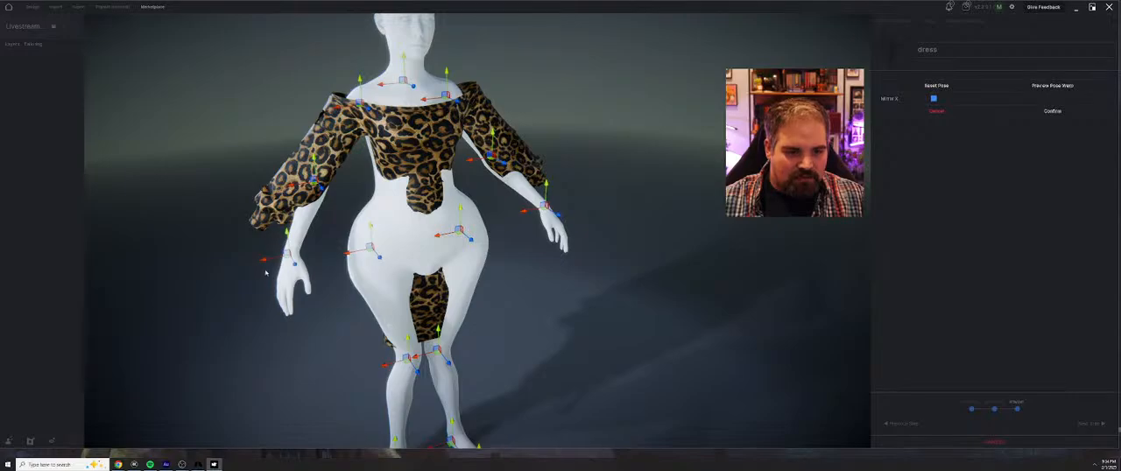
left_click_drag(292, 254, 250, 262)
middle_click_drag(250, 263, 318, 249)
left_click_drag(412, 260, 414, 261)
middle_click_drag(333, 316, 382, 349)
left_click_drag(490, 301, 443, 297)
middle_click_drag(434, 301, 330, 186)
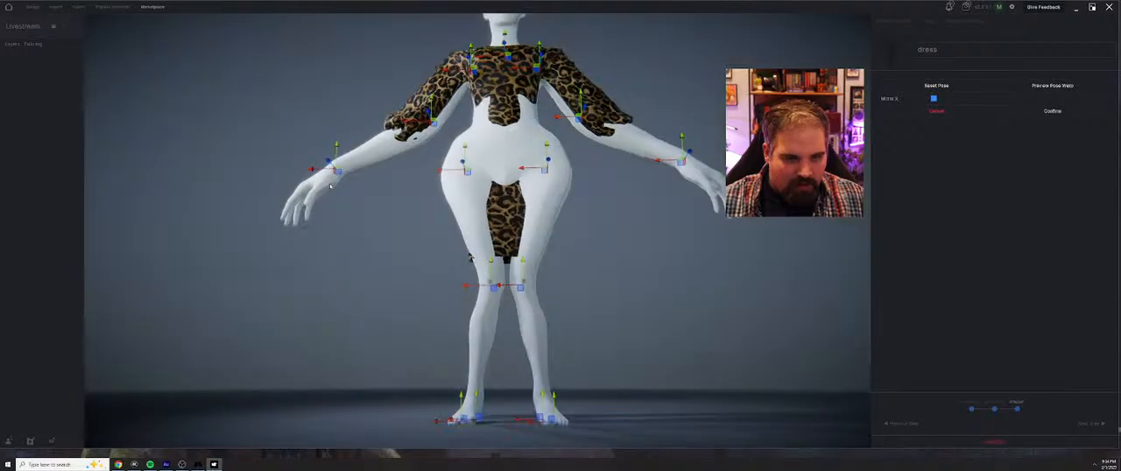
Readjust the mirrored wrists inward and upward so the forearms pass through the sleeve cuffs
left_click_drag(338, 171, 361, 157)
middle_click_drag(363, 163, 400, 219)
left_click_drag(384, 195, 359, 159)
middle_click_drag(361, 157, 325, 130)
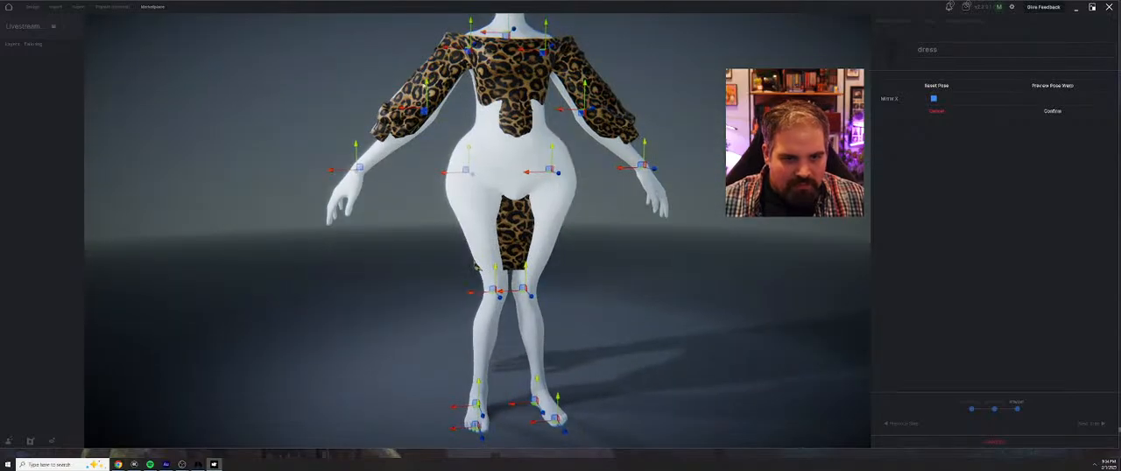
middle_click_drag(426, 94, 405, 154)
mouse_move(418, 154)
left_mouse_down()
mouse_move(407, 178)
mouse_move(413, 165)
left_mouse_up()
middle_click_drag(371, 185, 368, 149)
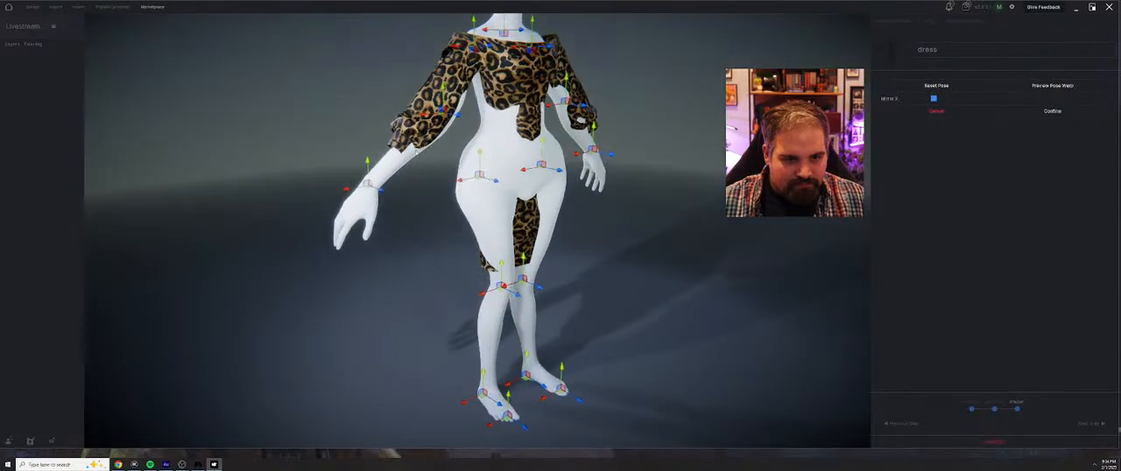
left_click_drag(381, 189, 371, 142)
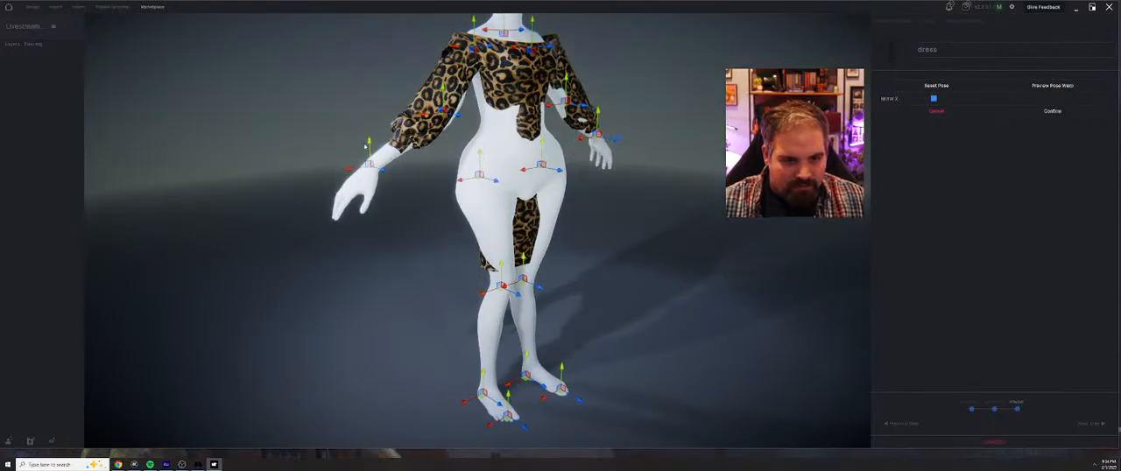
mouse_move(408, 151)
middle_mouse_down()
mouse_move(378, 154)
mouse_move(407, 162)
middle_mouse_up()
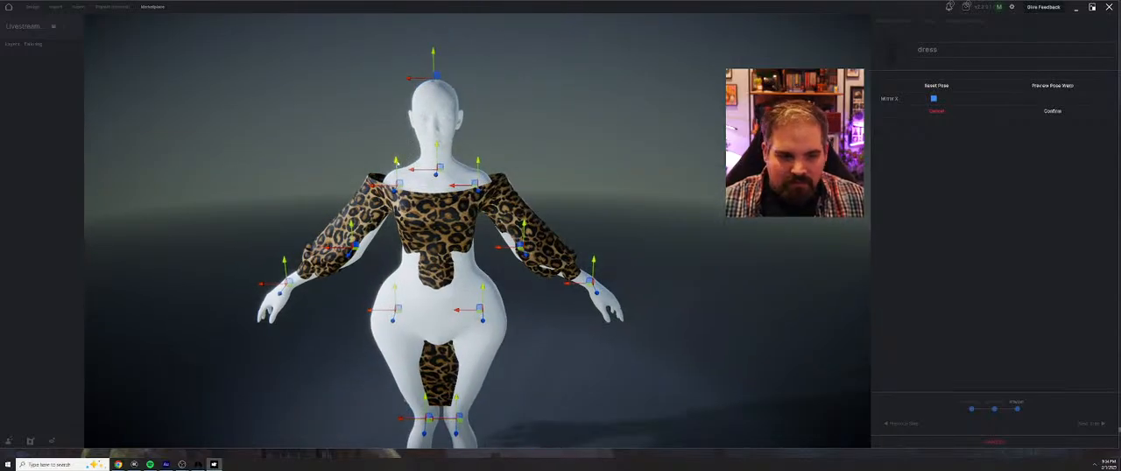
Widen the mannequin's shoulders and adjust the upper-body joints front to back so the neck sits inside the choker
left_click_drag(382, 182, 374, 181)
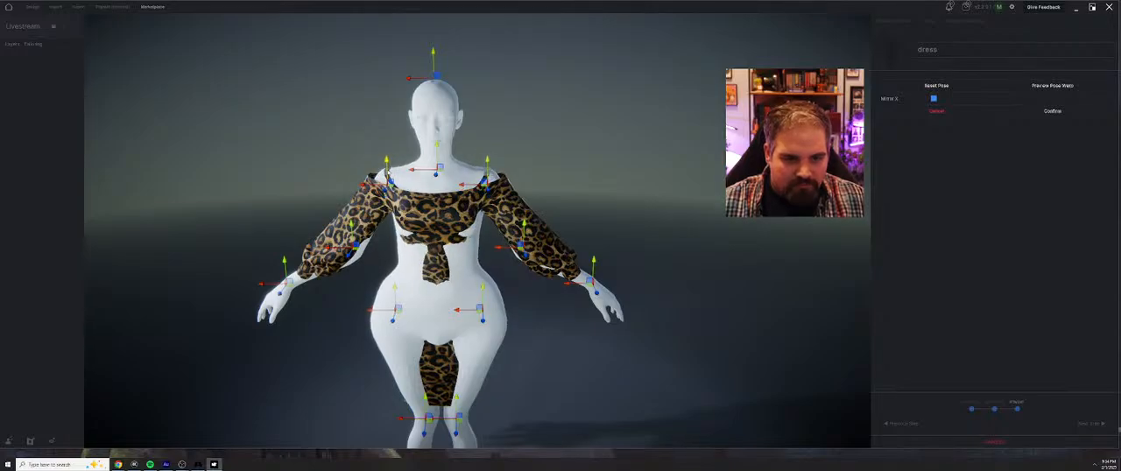
left_click_drag(369, 182, 363, 184)
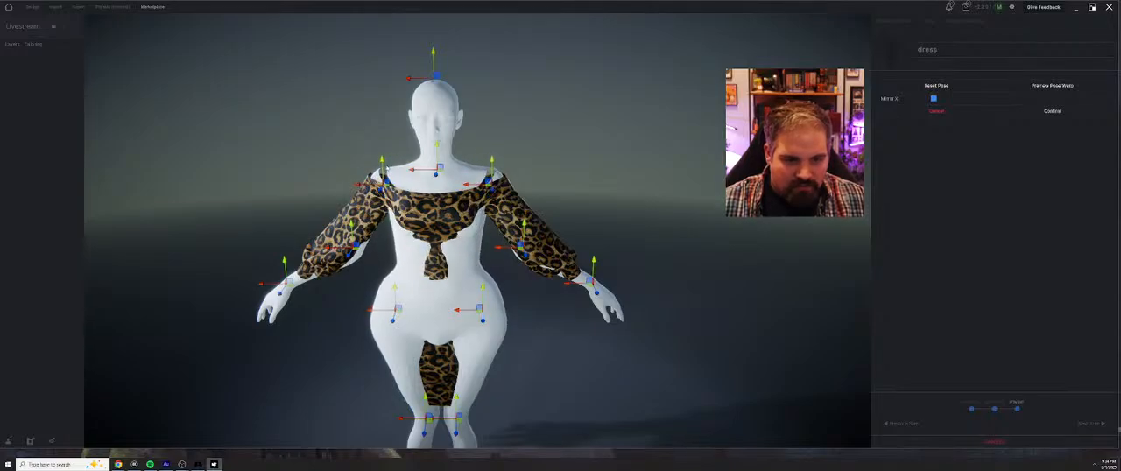
middle_click_drag(404, 178, 527, 193)
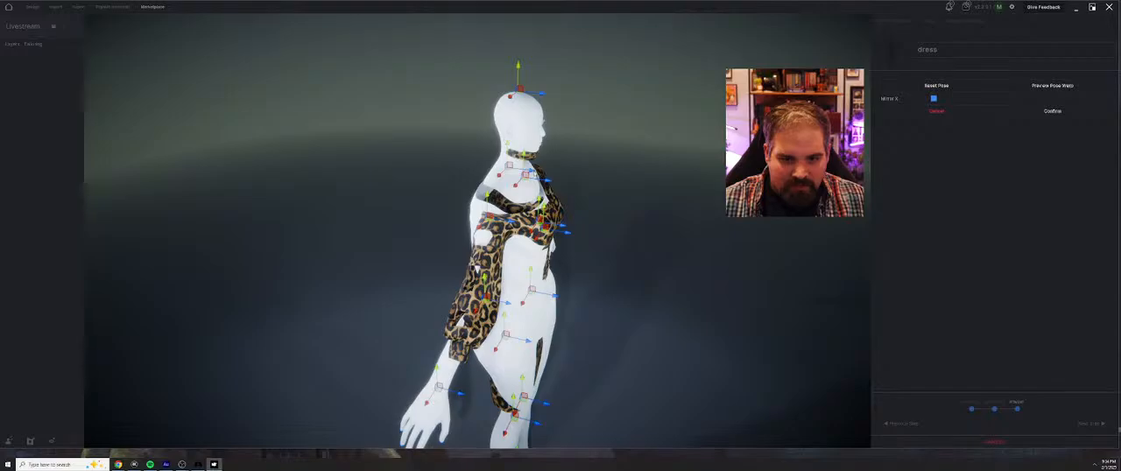
middle_click_drag(527, 175, 541, 174)
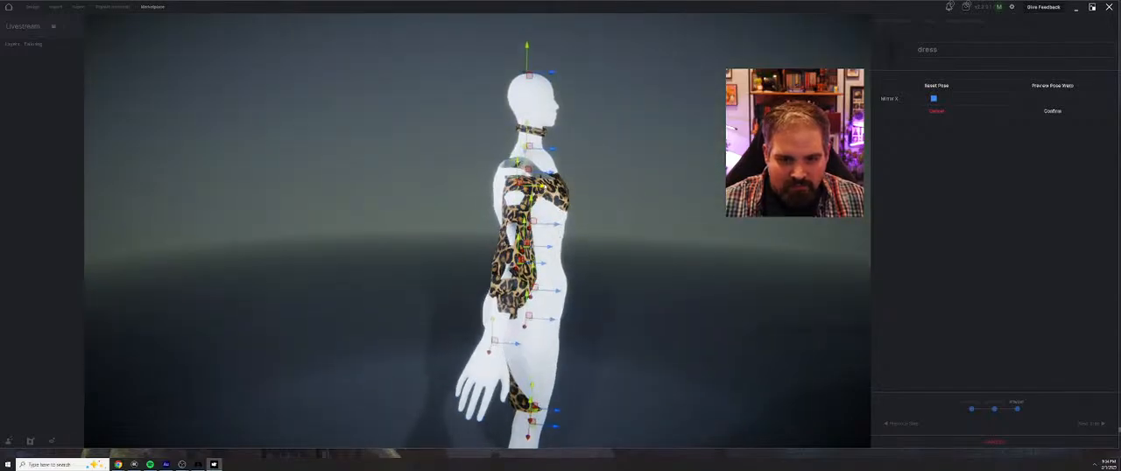
middle_click_drag(541, 175, 511, 293)
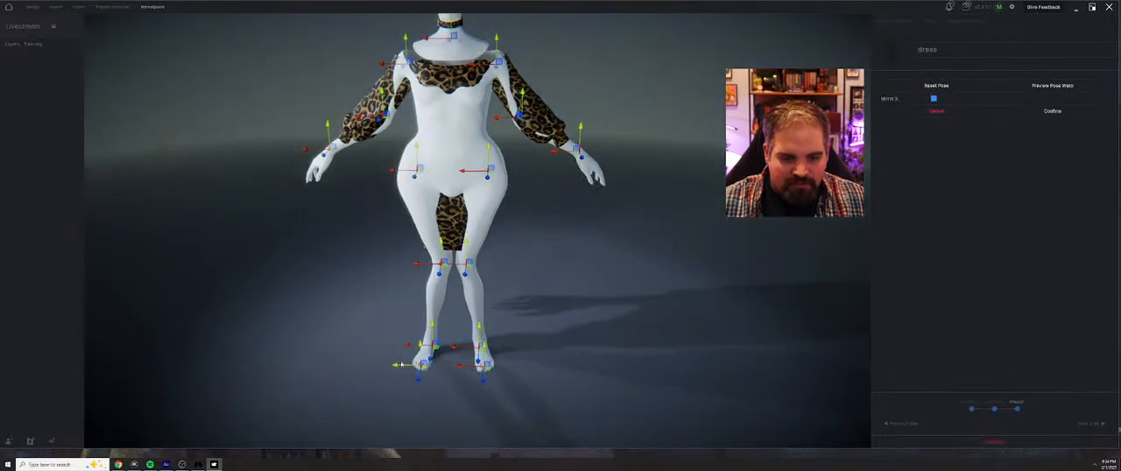
Reposition the mannequin's feet and fine-tune the head joint while checking the neck against the choker
left_click_drag(399, 364, 419, 345)
scroll(420, 237, "down", 3)
middle_click_drag(492, 270, 622, 245)
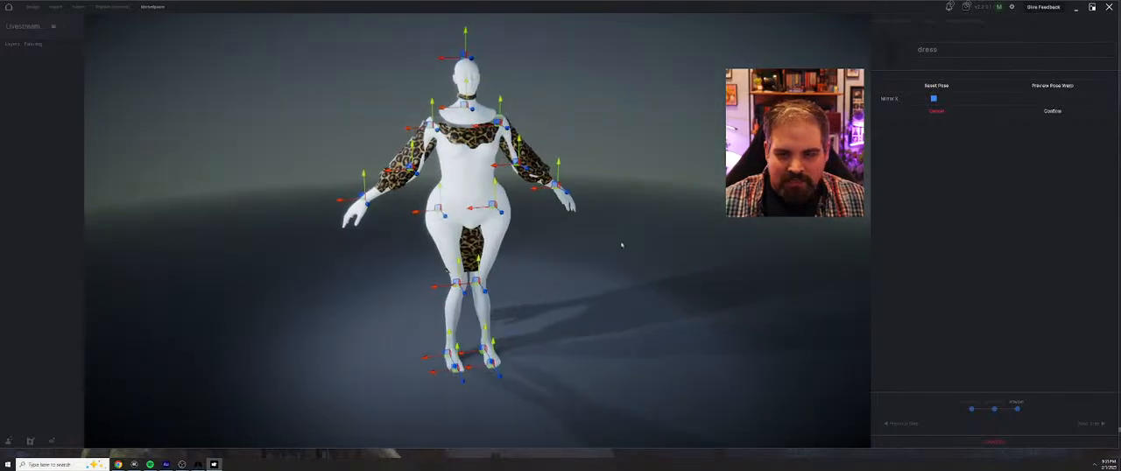
scroll(353, 114, "up", 5)
middle_click_drag(447, 87, 442, 175)
scroll(442, 175, "up", 5)
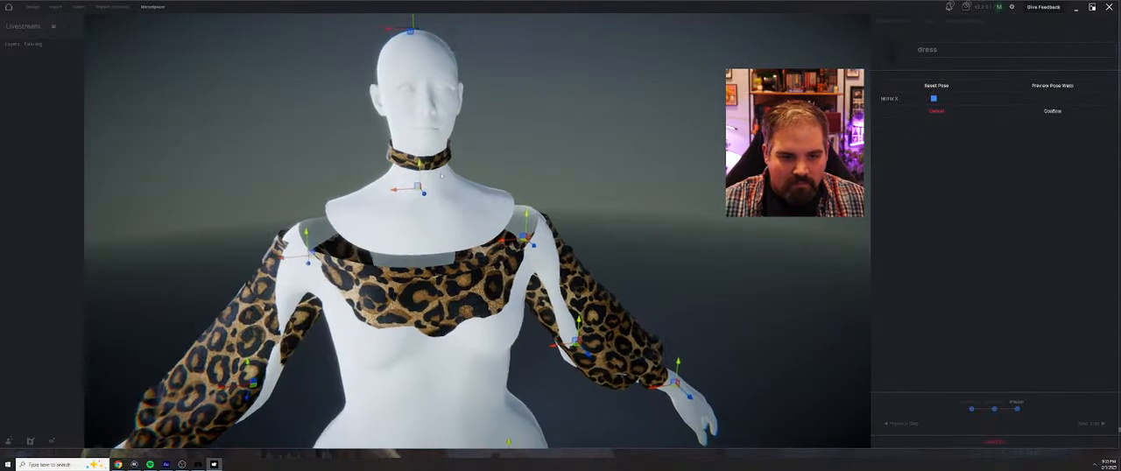
scroll(442, 175, "up", 2)
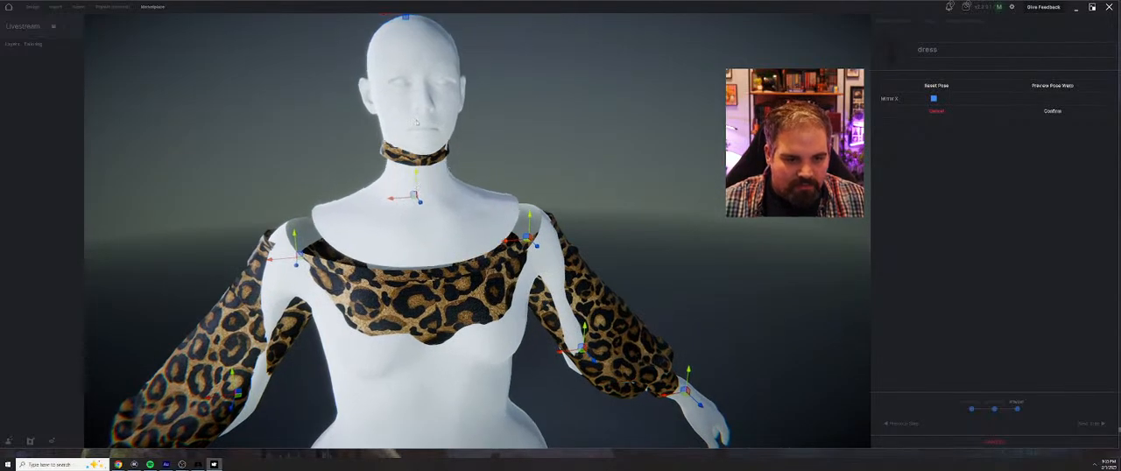
scroll(419, 50, "down", 2)
left_click_drag(427, 50, 428, 44)
scroll(421, 235, "down", 5)
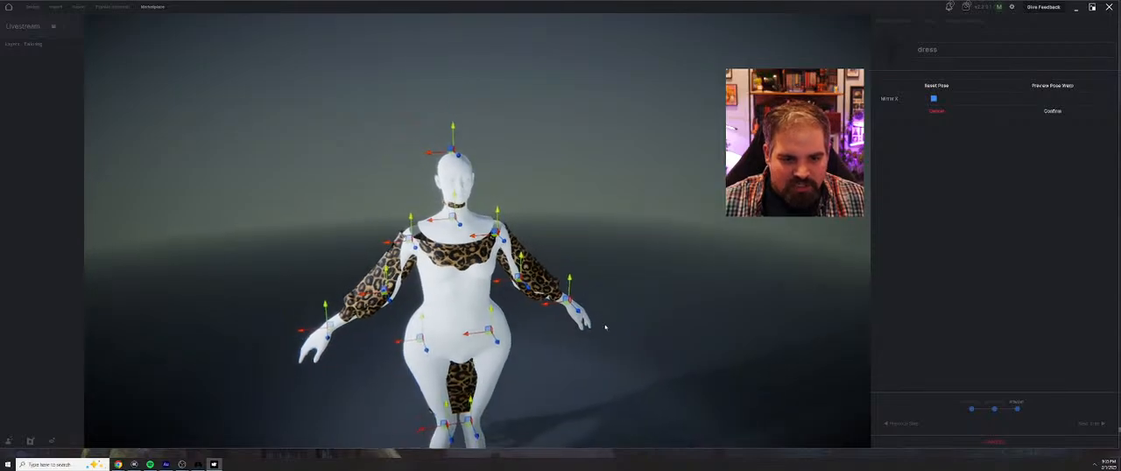
left_click_drag(569, 337, 619, 345)
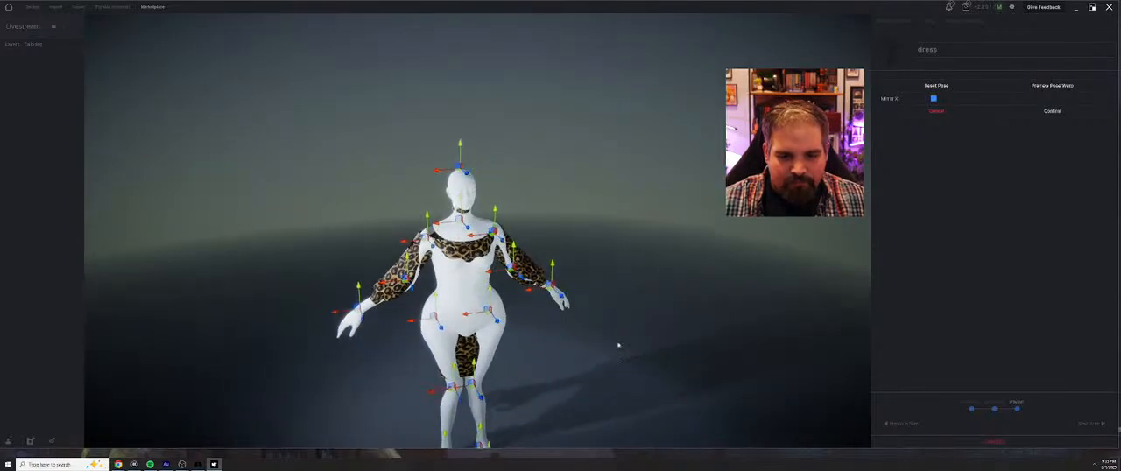
Confirm the pose match and complete the import to apply the dress to the avatar
left_click(1053, 112)
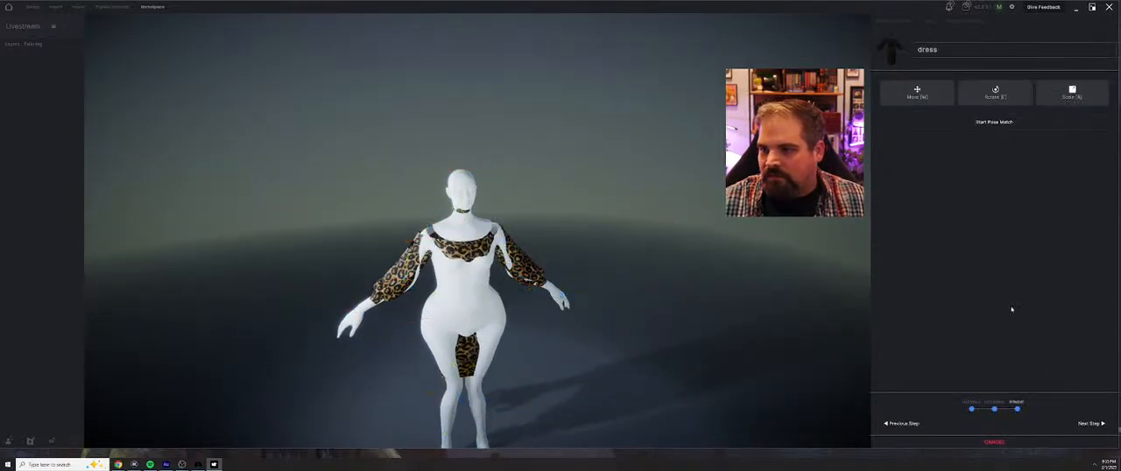
left_click(1090, 423)
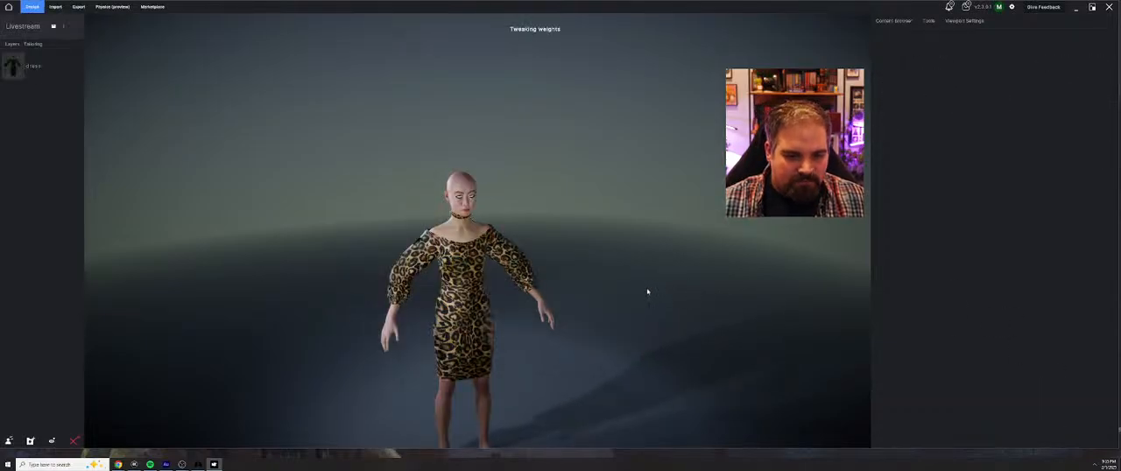
Examine the dress's fit around the hips and sleeves, and select the dress to open its editing tools
middle_click_drag(441, 304, 536, 258)
scroll(465, 305, "up", 3)
scroll(514, 257, "up", 3)
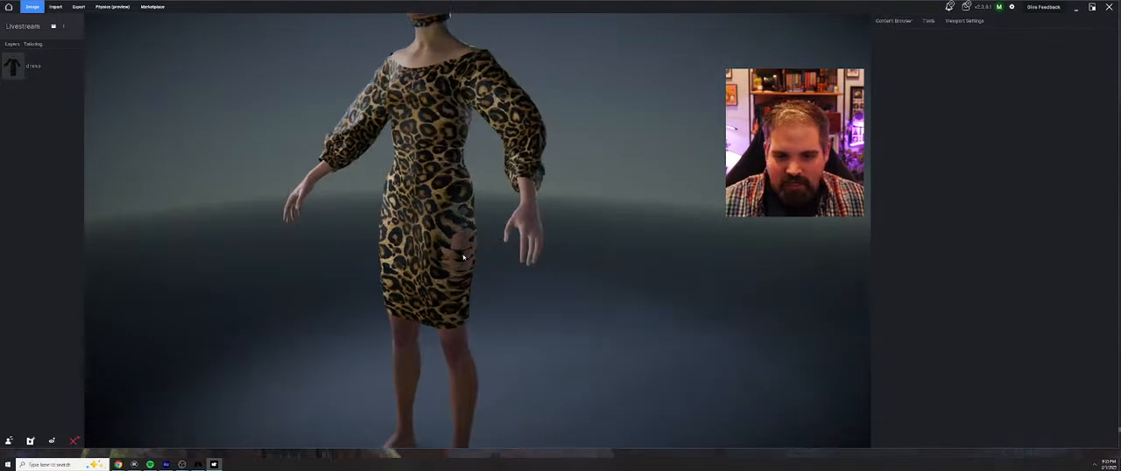
middle_click_drag(458, 268, 491, 234)
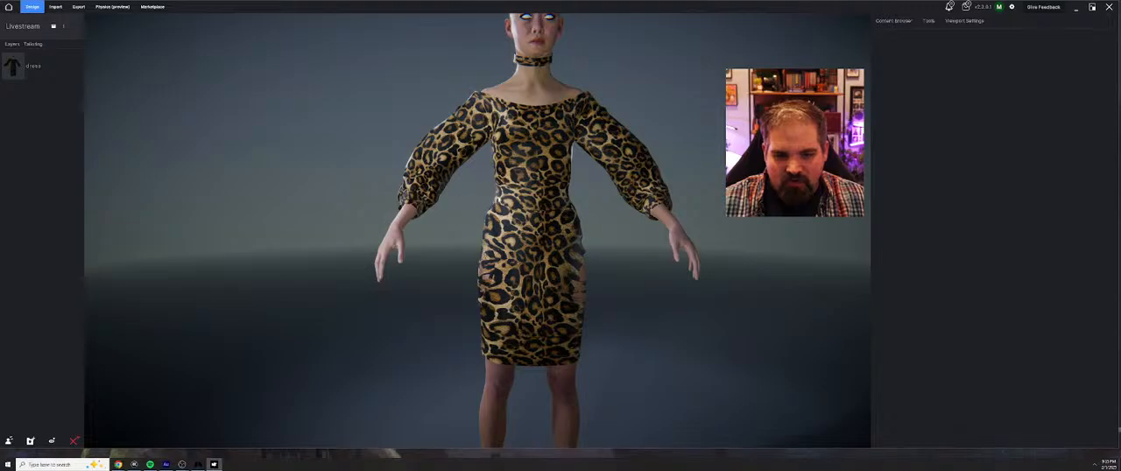
left_click(533, 148)
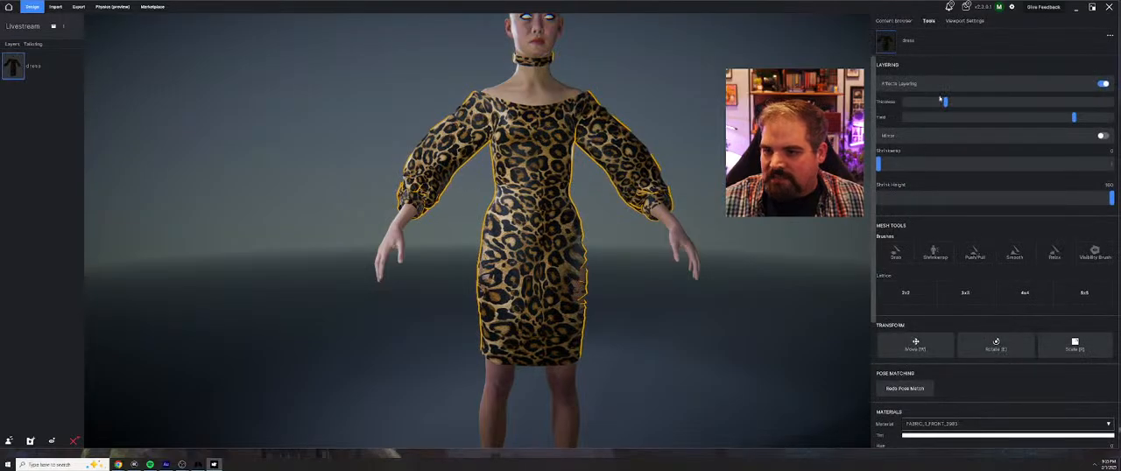
Increase the dress's layering thickness and open its layered version for sculpting with the Push/Pull brush
left_click_drag(949, 101, 994, 103)
middle_click_drag(440, 225, 458, 268)
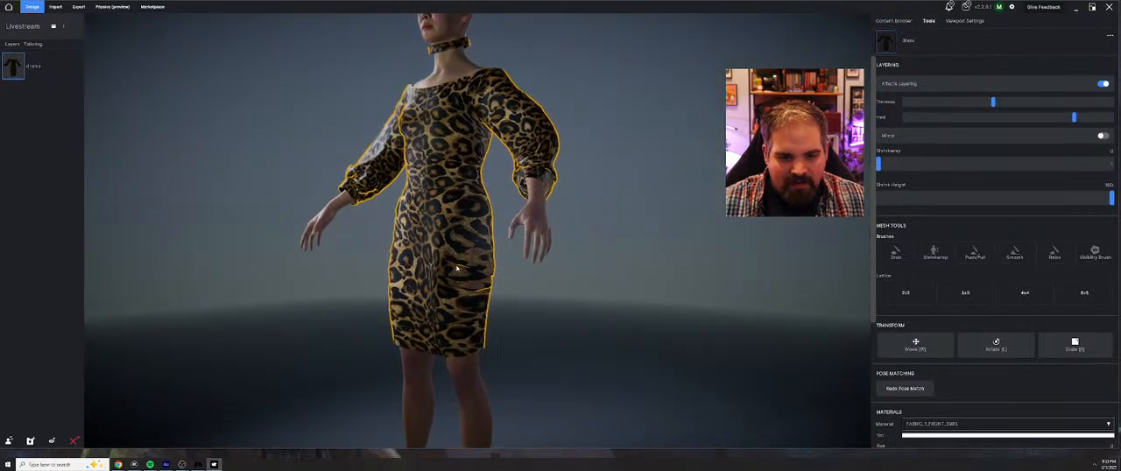
left_click(935, 254)
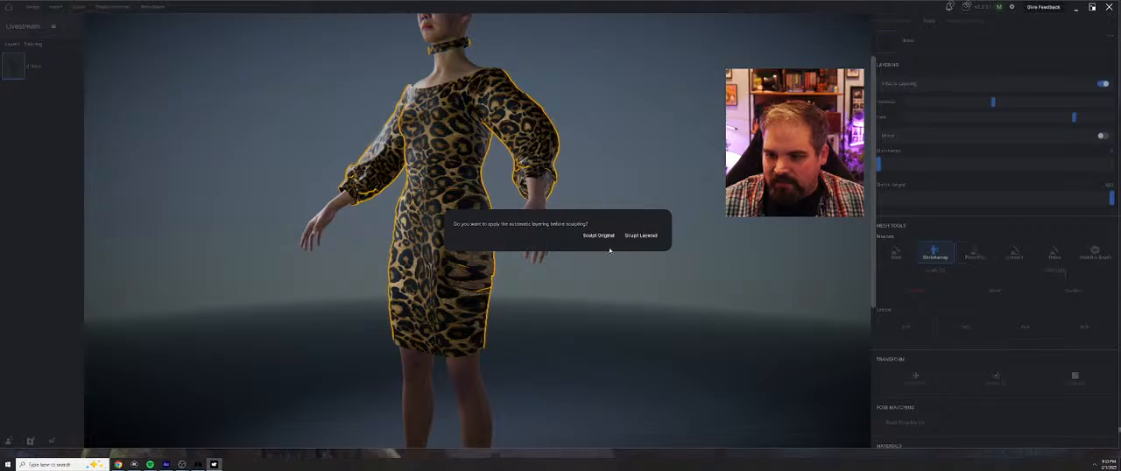
left_click(641, 236)
left_click(975, 254)
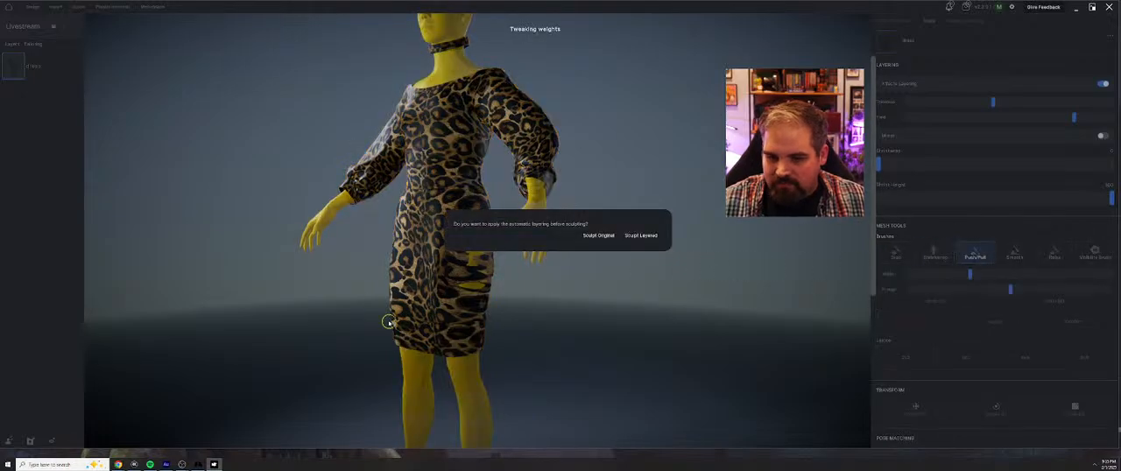
left_click(643, 236)
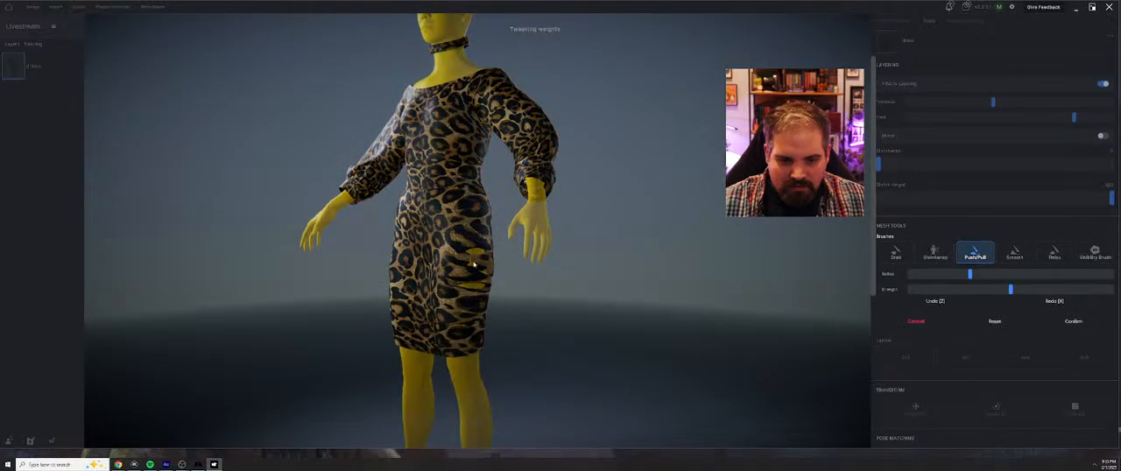
Sculpt the dress fabric over the hip with the Push/Pull brush to cover the exposed body, and confirm the sculpt
scroll(472, 283, "down", 5)
scroll(498, 289, "up", 3)
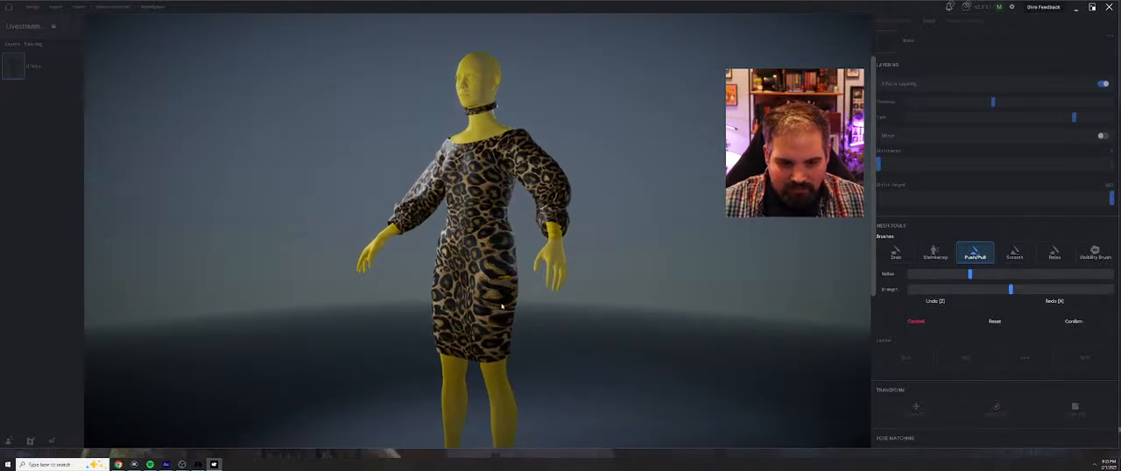
left_click(1016, 254)
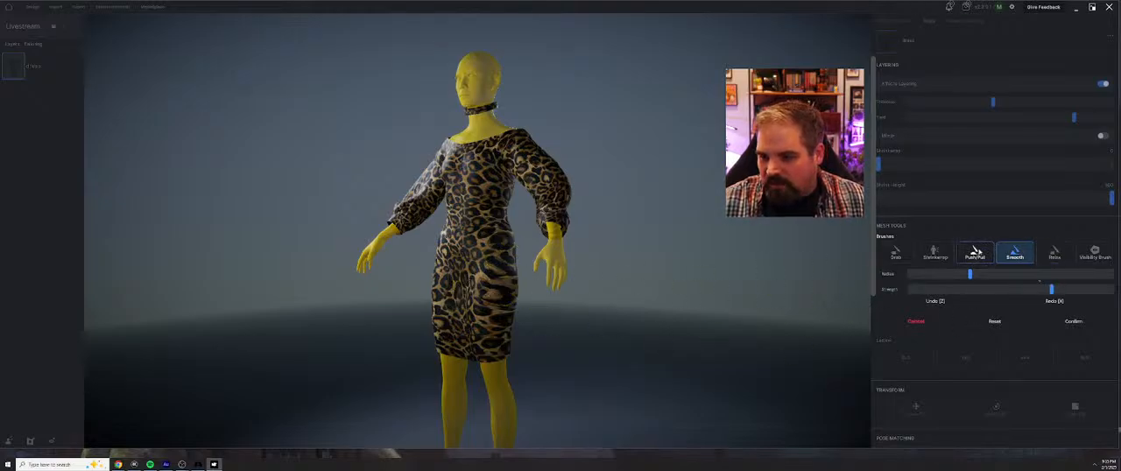
left_click(976, 252)
scroll(494, 278, "down", 3)
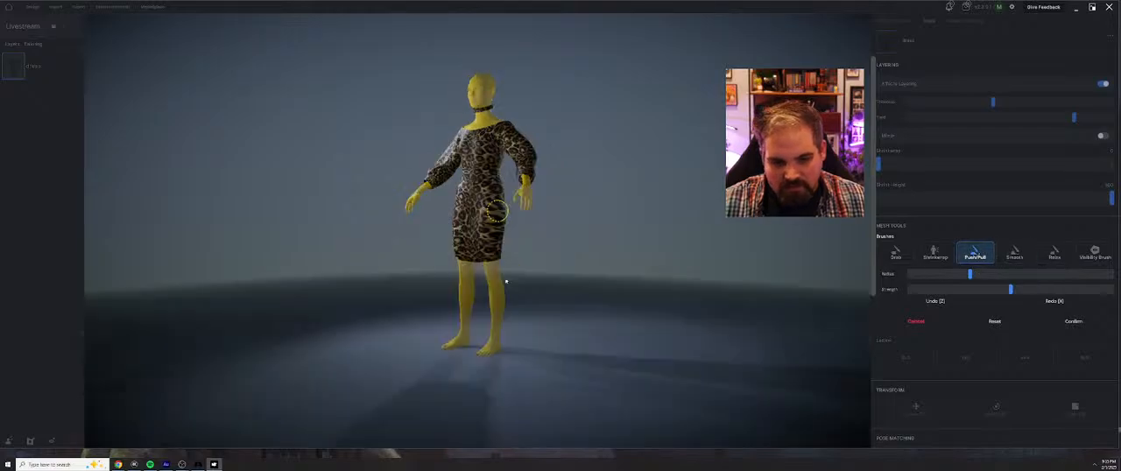
scroll(499, 254, "up", 5)
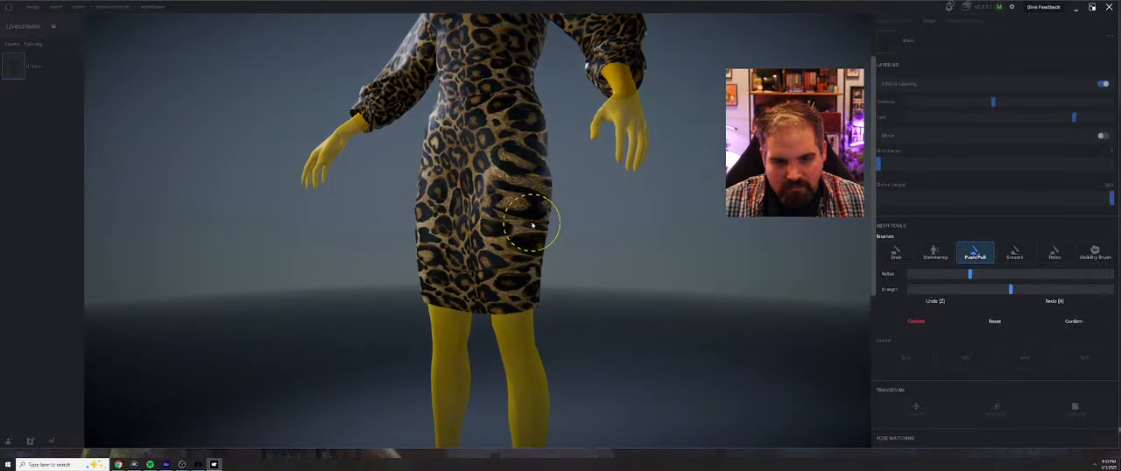
left_click(1075, 322)
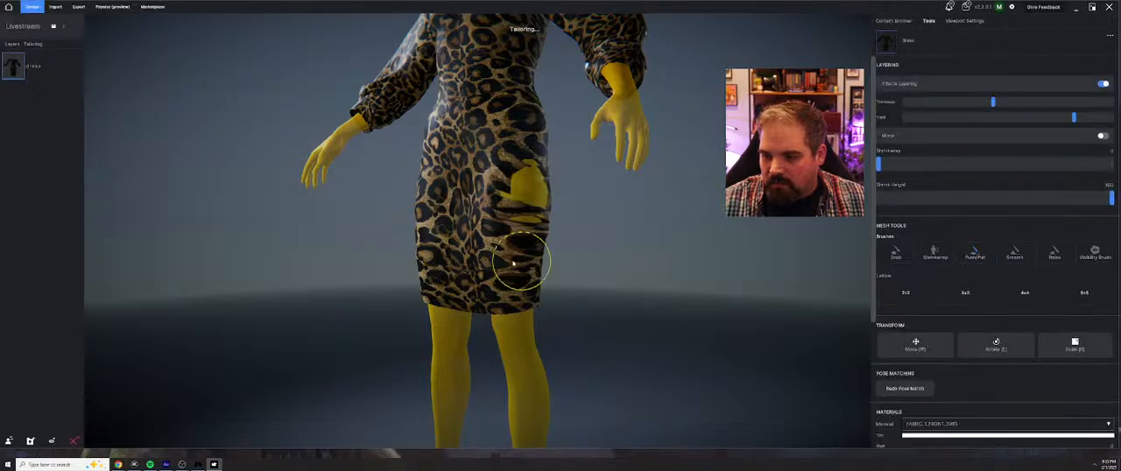
Try to close the hole in the dress at the hip with more brush strokes and confirm the sculpt
scroll(516, 251, "up", 4)
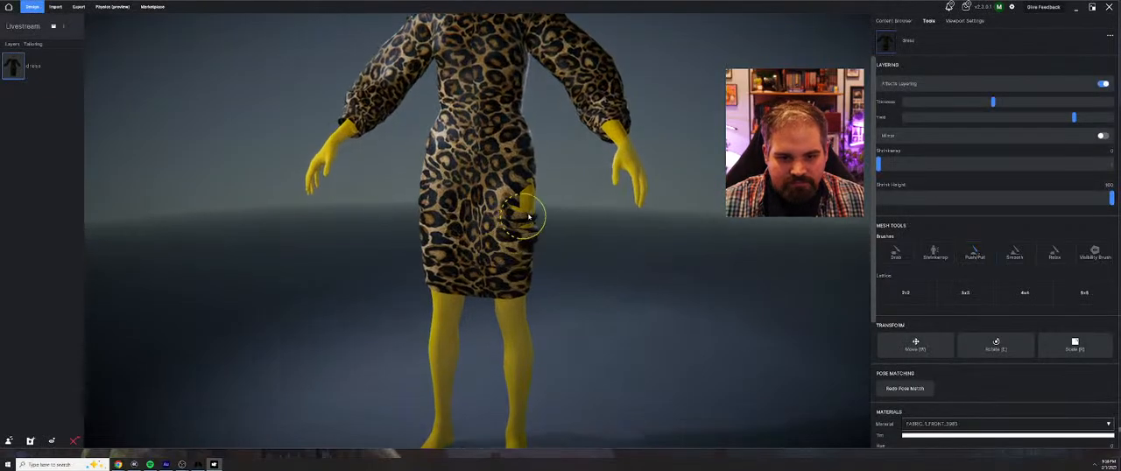
left_click_drag(533, 195, 530, 231)
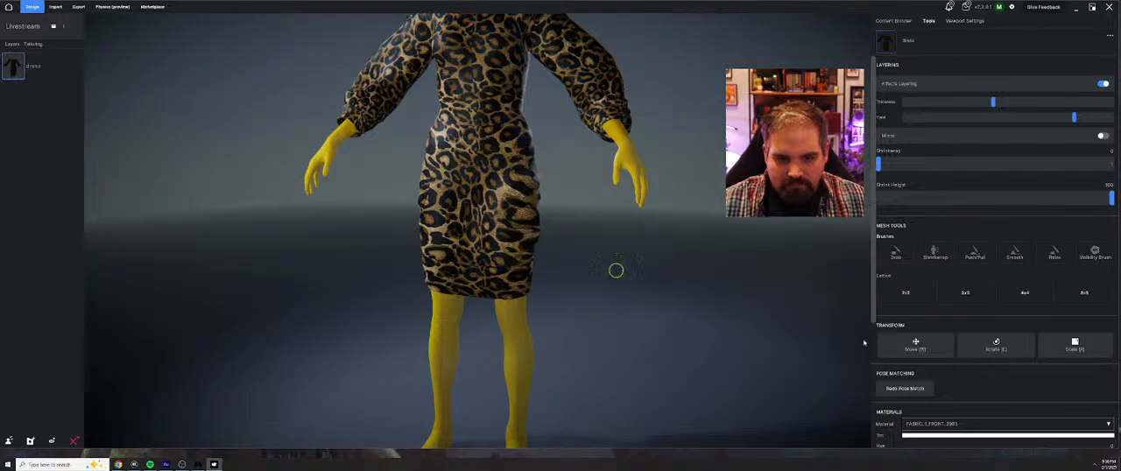
left_click(1078, 295)
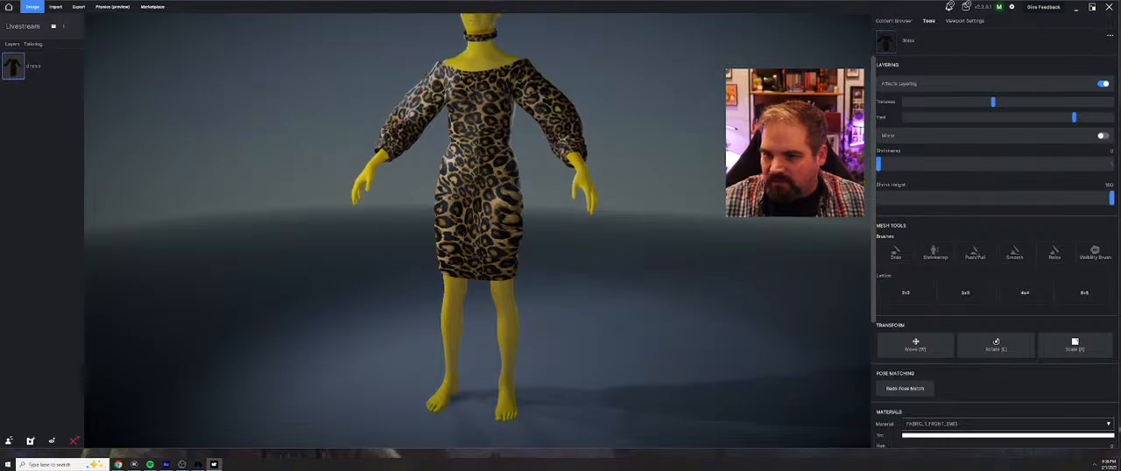
scroll(663, 268, "up", 3)
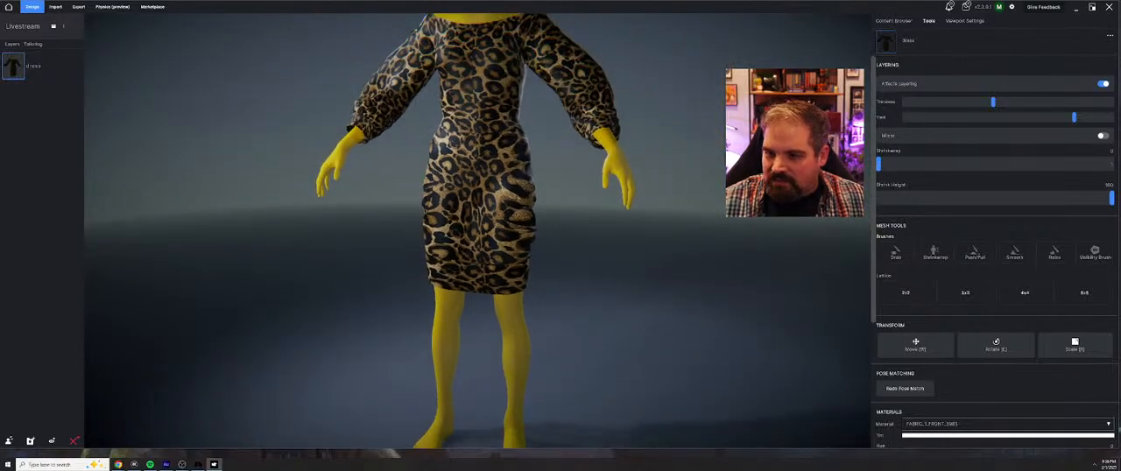
scroll(478, 230, "down", 1)
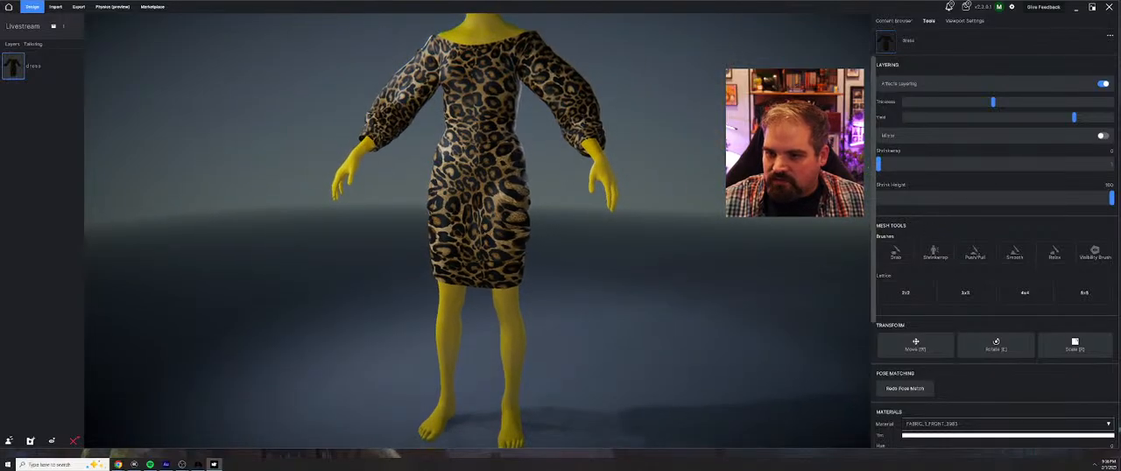
Save the project and try to start the Grab brush on the dress
left_click(53, 27)
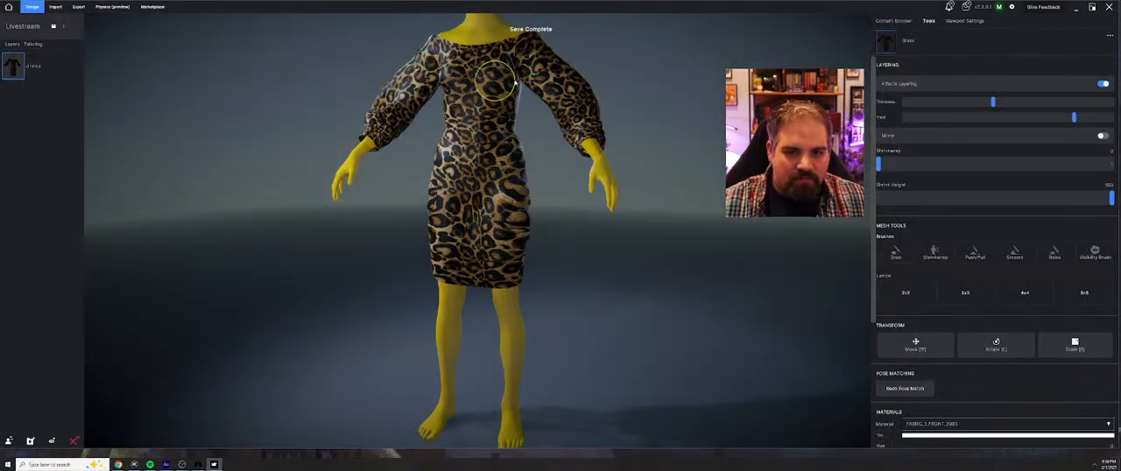
left_click(906, 253)
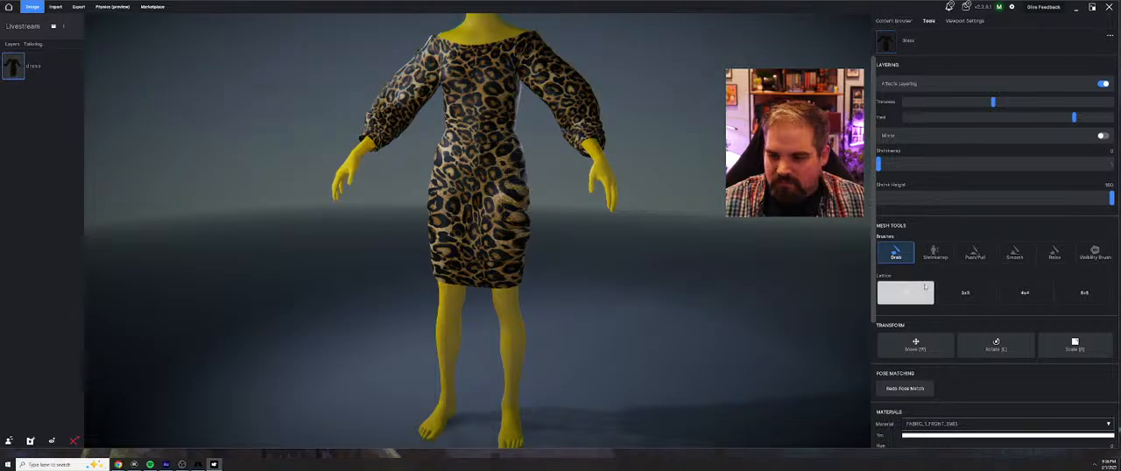
scroll(943, 255, "down", 3)
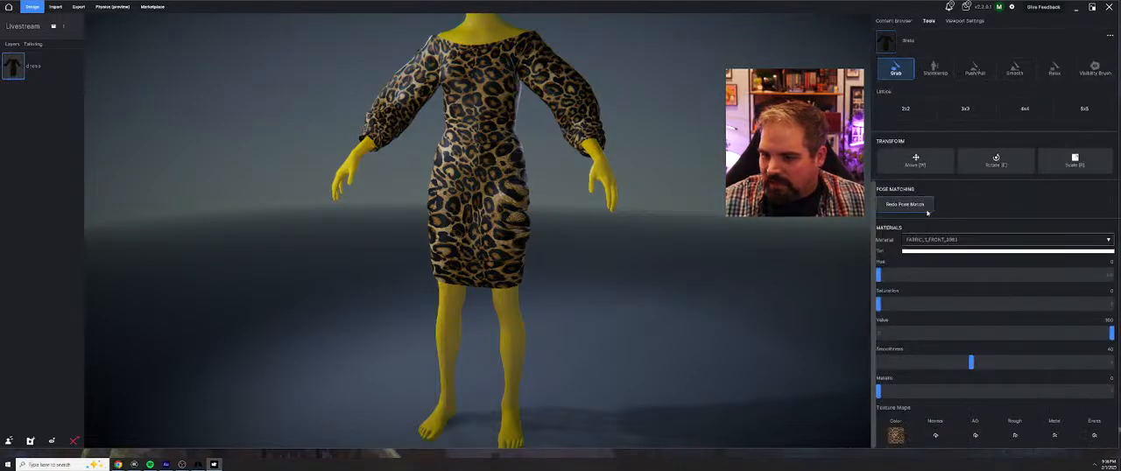
scroll(964, 206, "up", 3)
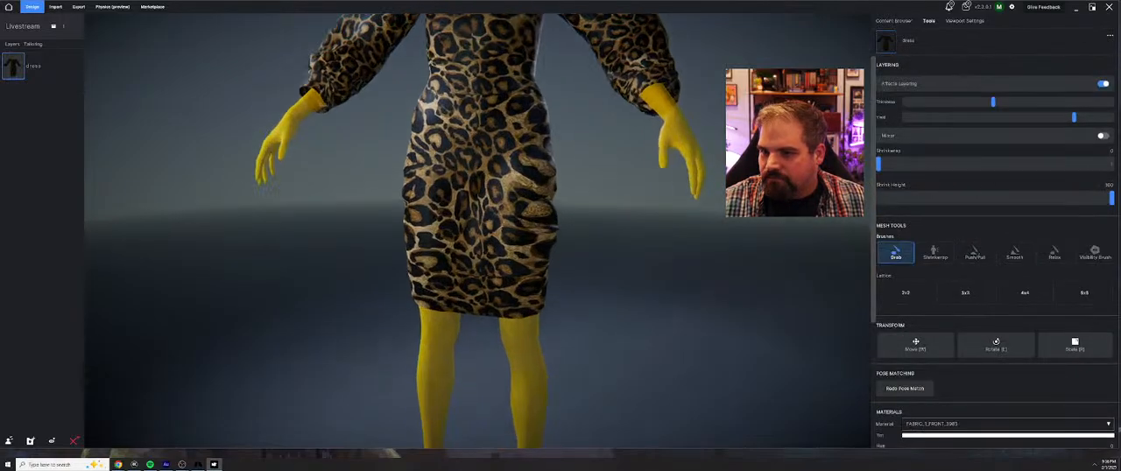
Leave the current project and reopen Livestream from the recent projects
left_click(894, 20)
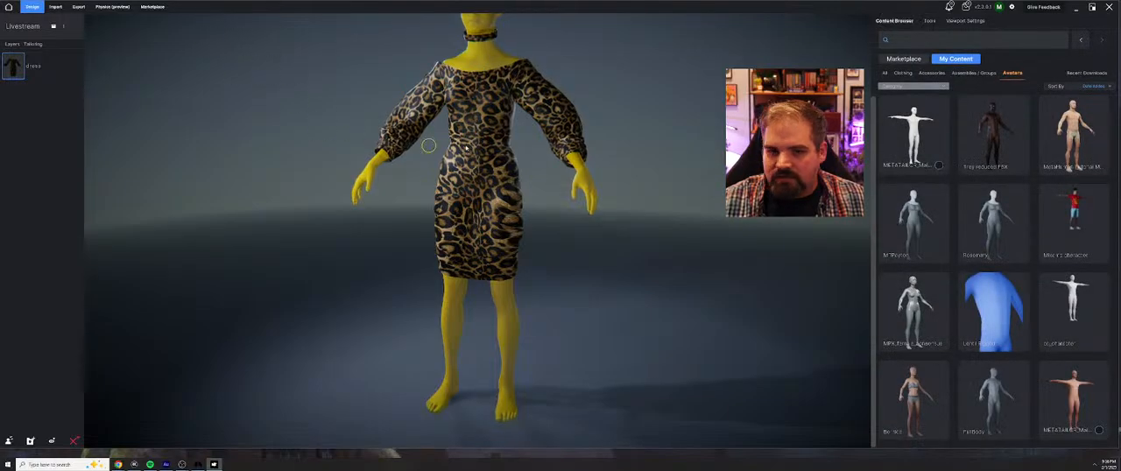
middle_click_drag(641, 88, 637, 120)
right_click_drag(637, 120, 611, 139)
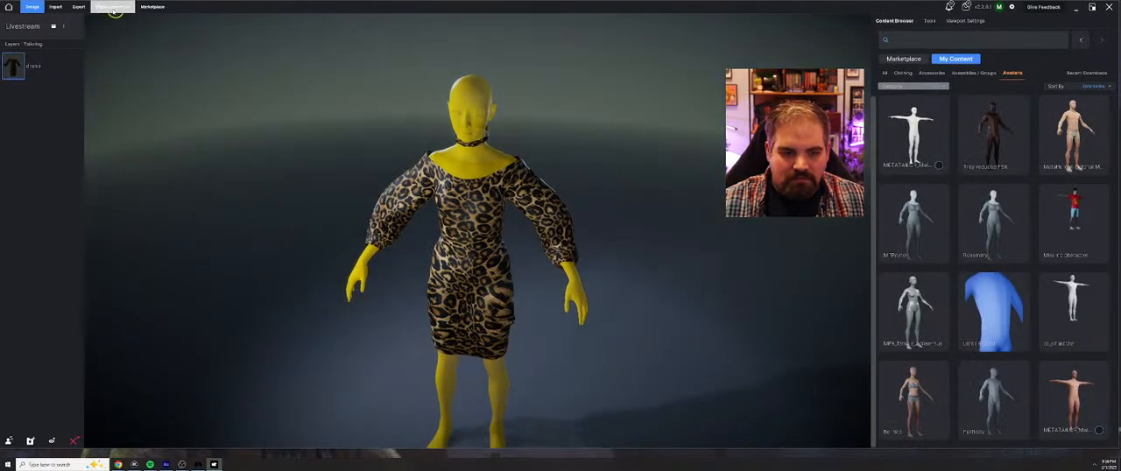
left_click(11, 7)
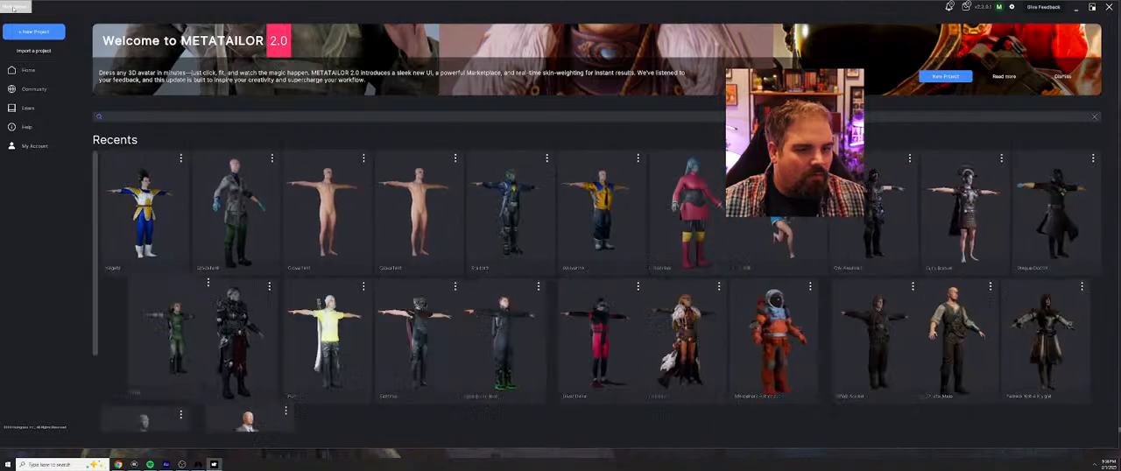
left_click(146, 217)
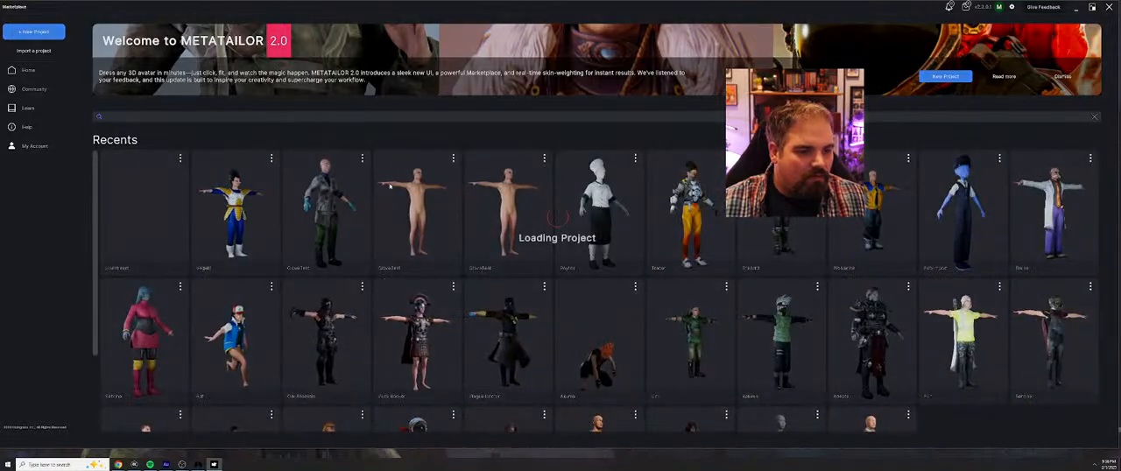
Select the dress and try to even out the jagged fabric at its hip with the Smooth brush
middle_click_drag(624, 163, 478, 168)
scroll(445, 335, "up", 5)
mouse_move(445, 336)
middle_mouse_down()
mouse_move(441, 290)
mouse_move(388, 290)
middle_mouse_up()
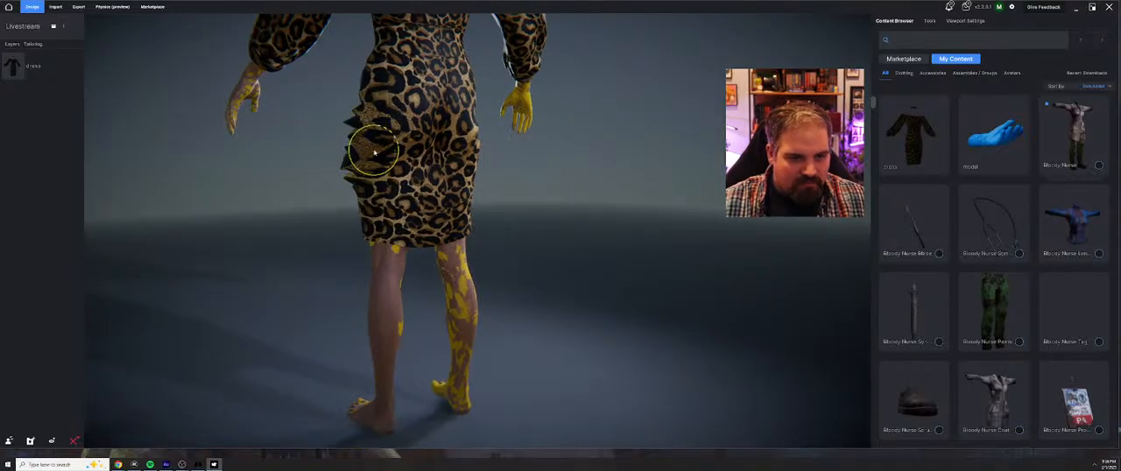
left_click(27, 66)
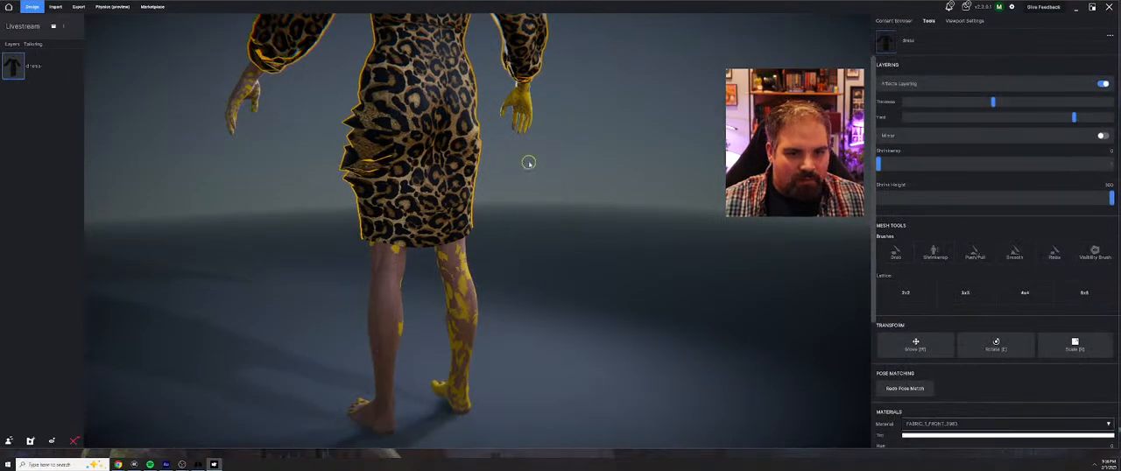
left_click(1014, 253)
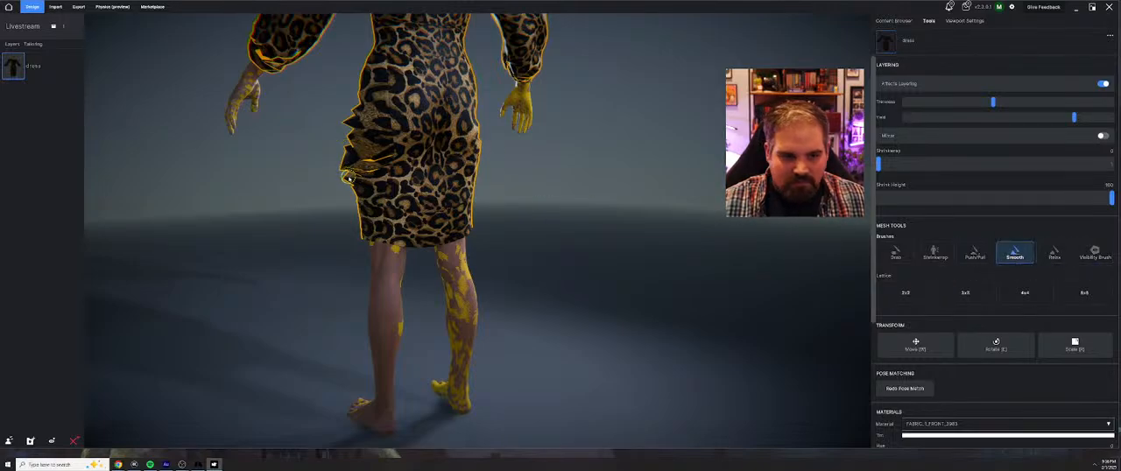
middle_click_drag(373, 129, 488, 137)
scroll(488, 137, "up", 3)
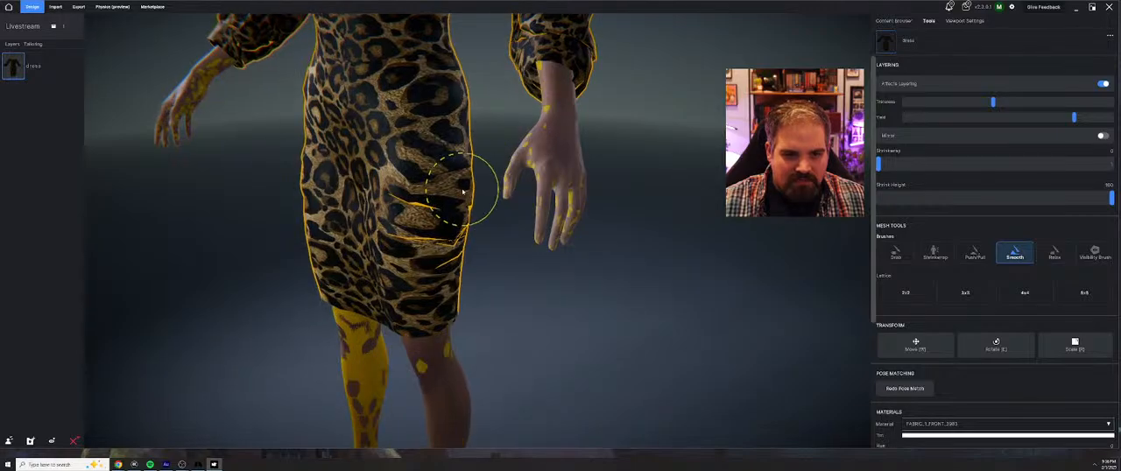
scroll(453, 238, "down", 5)
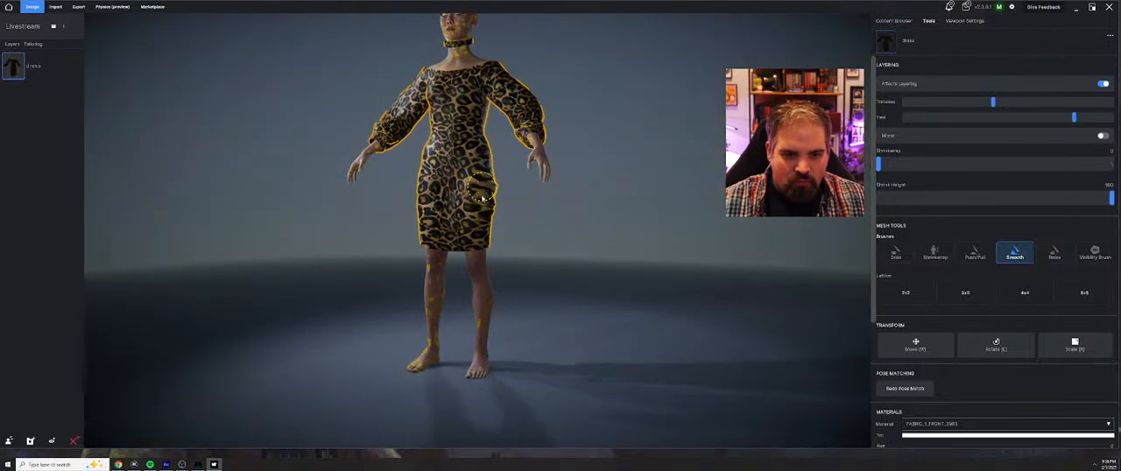
middle_click_drag(636, 218, 672, 288)
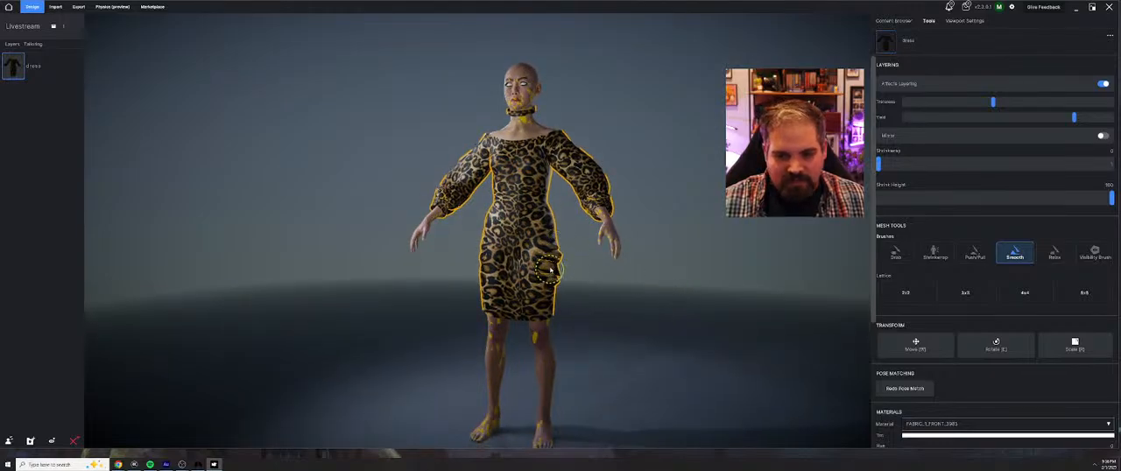
key("f")
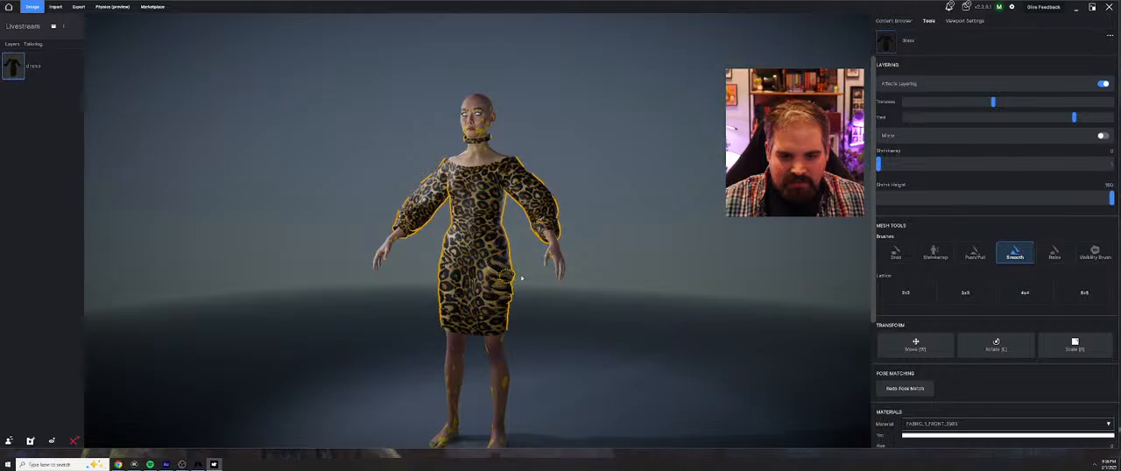
mouse_move(504, 282)
middle_mouse_down()
mouse_move(595, 304)
mouse_move(553, 298)
middle_mouse_up()
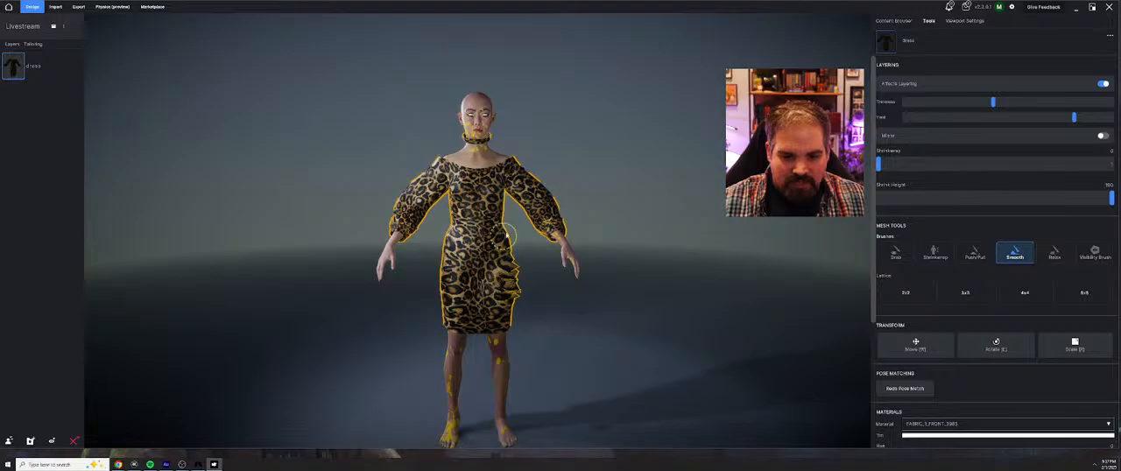
Delete the Livestream project from the recent projects
left_click(8, 7)
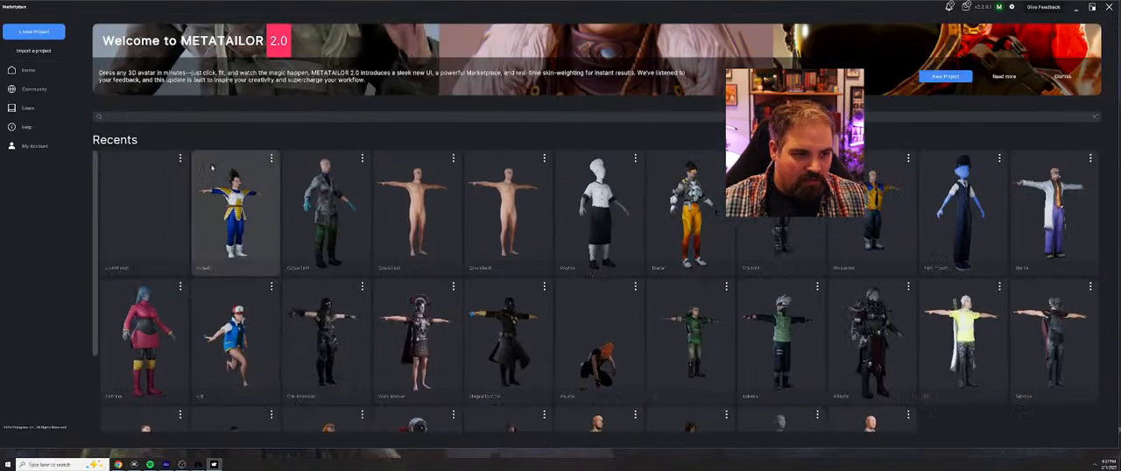
left_click(179, 159)
left_click(191, 196)
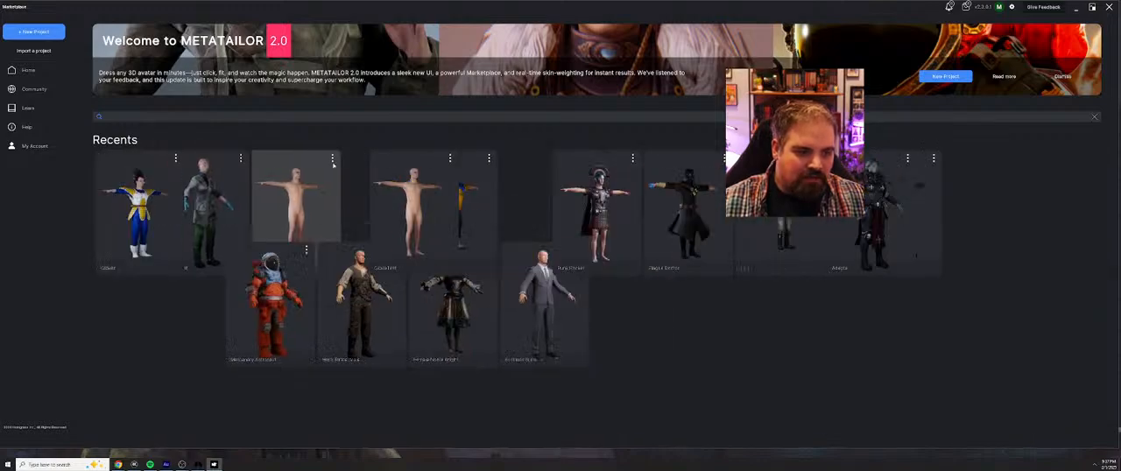
Create a new project named DressTest
left_click(34, 31)
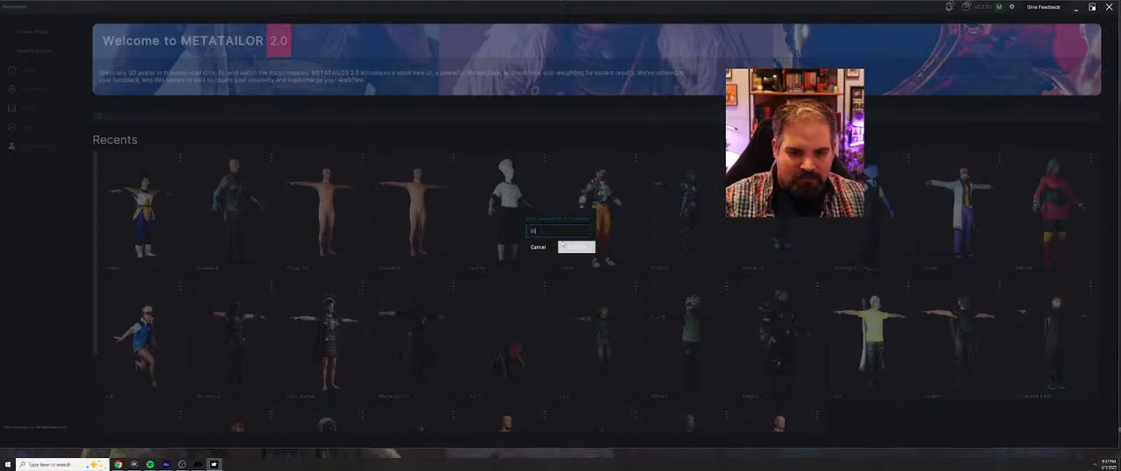
left_click(563, 246)
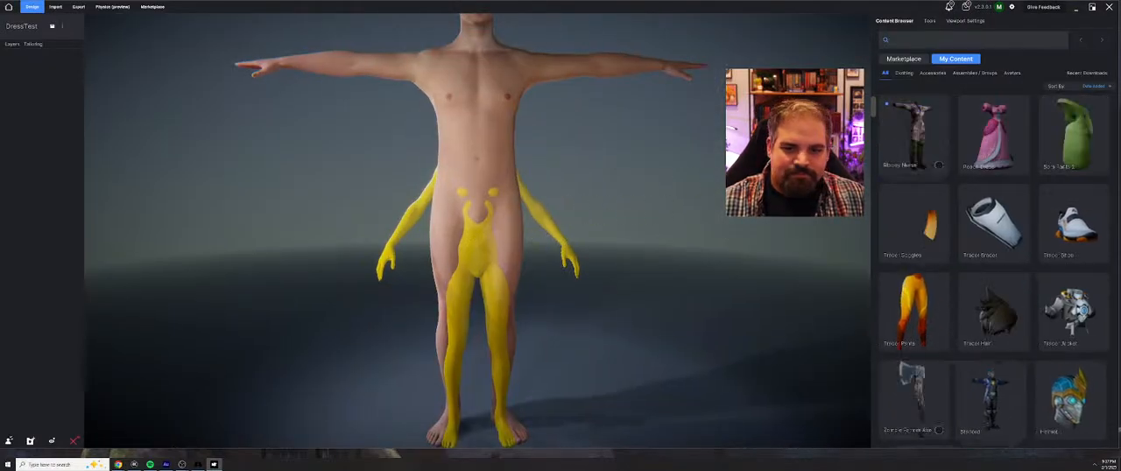
middle_click_drag(640, 233, 594, 252)
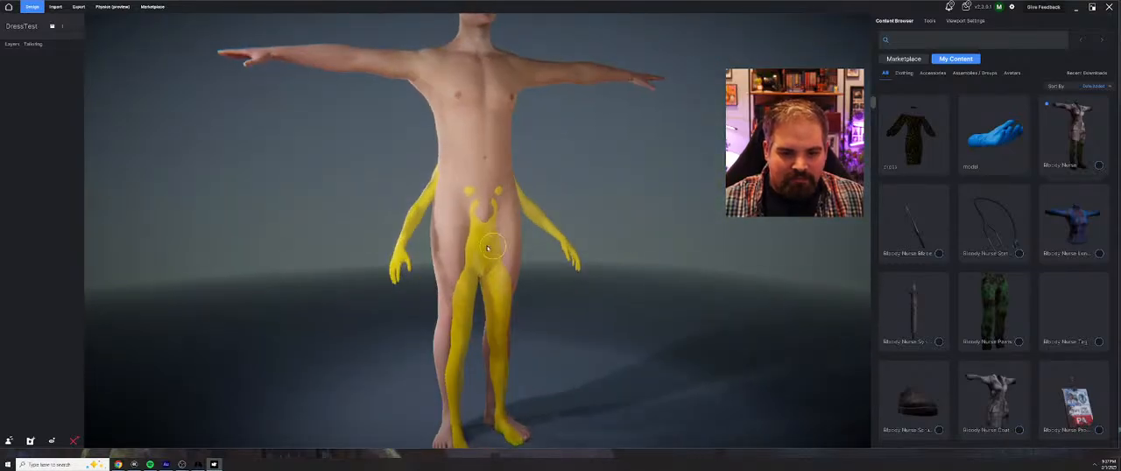
Leave the DressTest project and delete it and both remaining bare-avatar projects from the recent projects
middle_click_drag(559, 135, 548, 181)
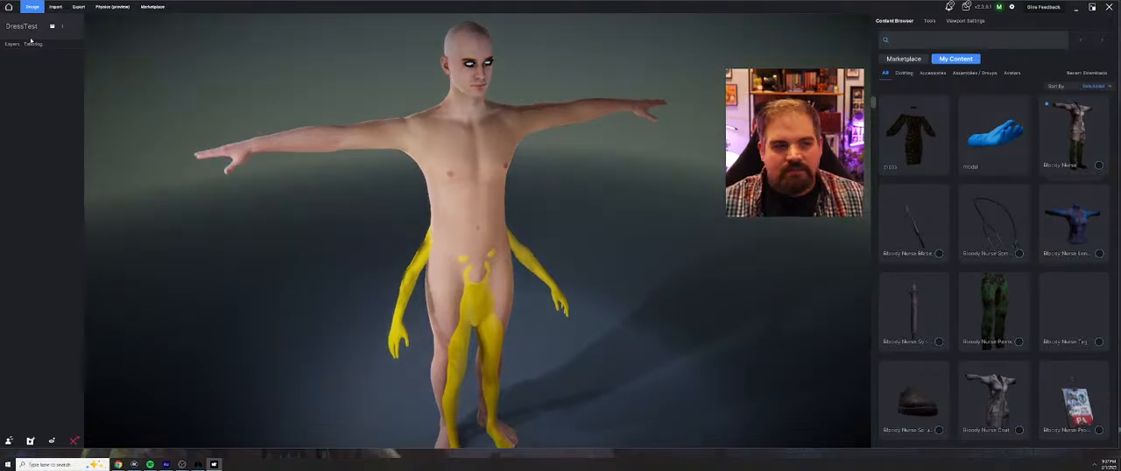
left_click(9, 7)
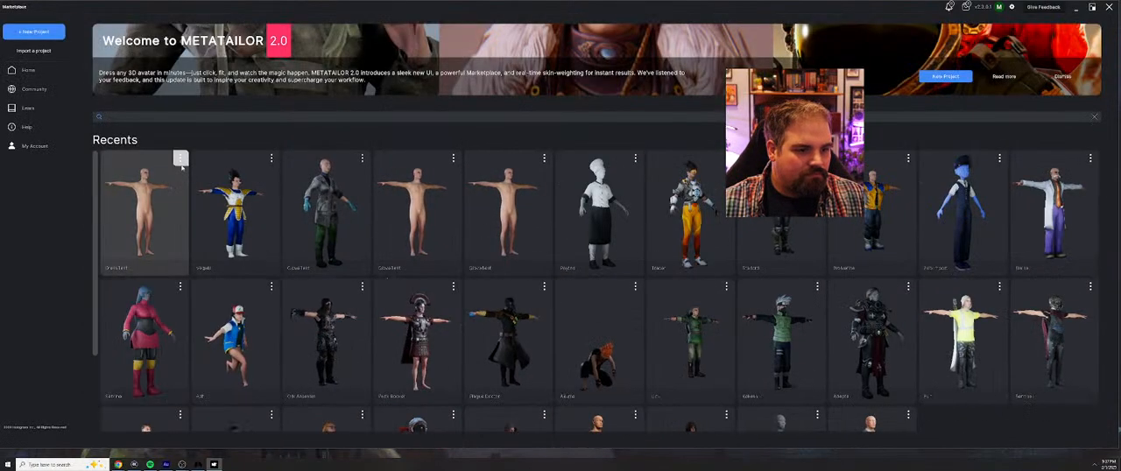
left_click(181, 158)
left_click(194, 208)
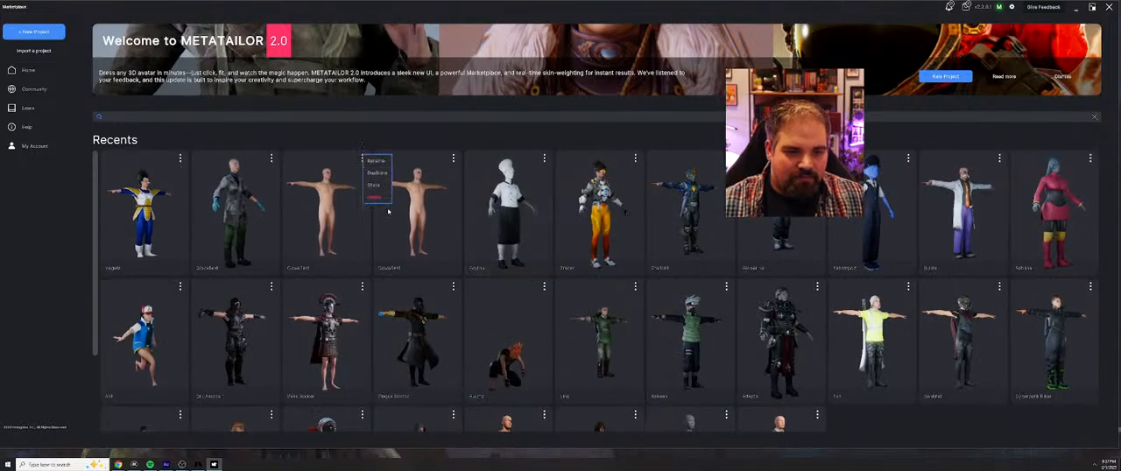
left_click(361, 159)
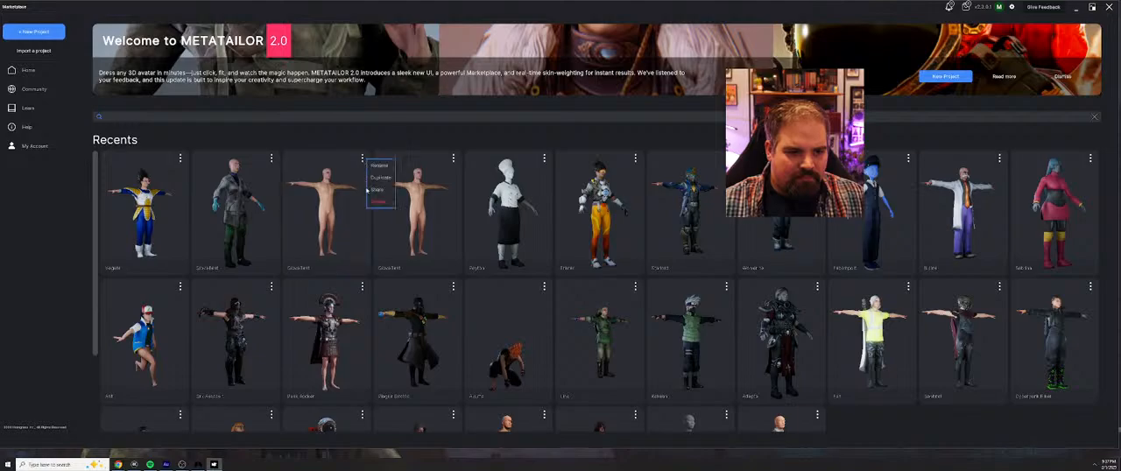
left_click(375, 208)
left_click(362, 159)
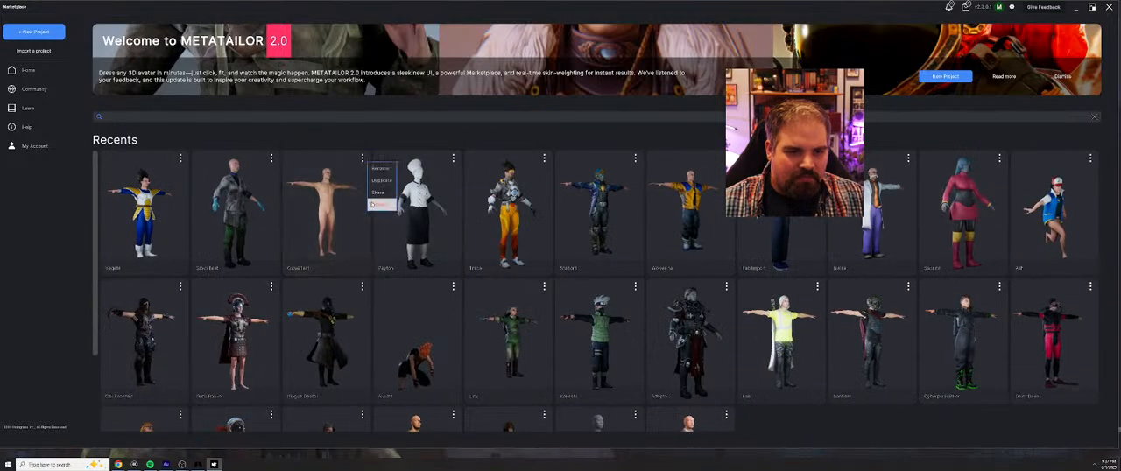
left_click(378, 203)
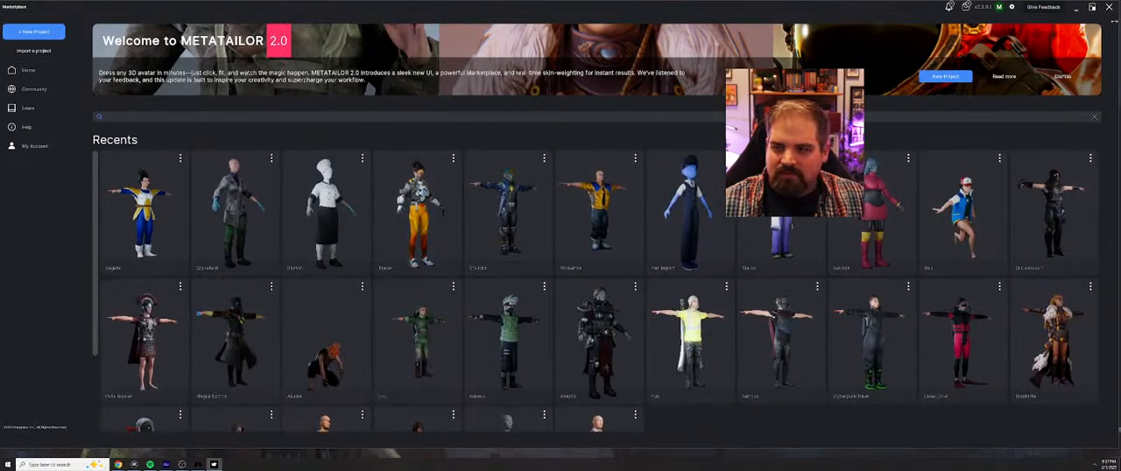
Close Metatailor and its launcher, and move the two loose desktop files beside the icons at the middle of the desktop
left_click(1109, 7)
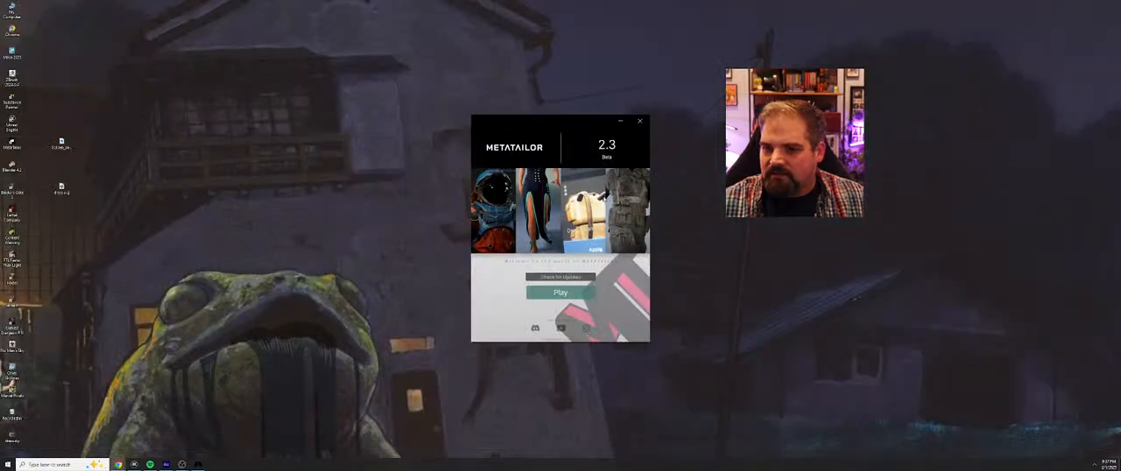
left_click(638, 122)
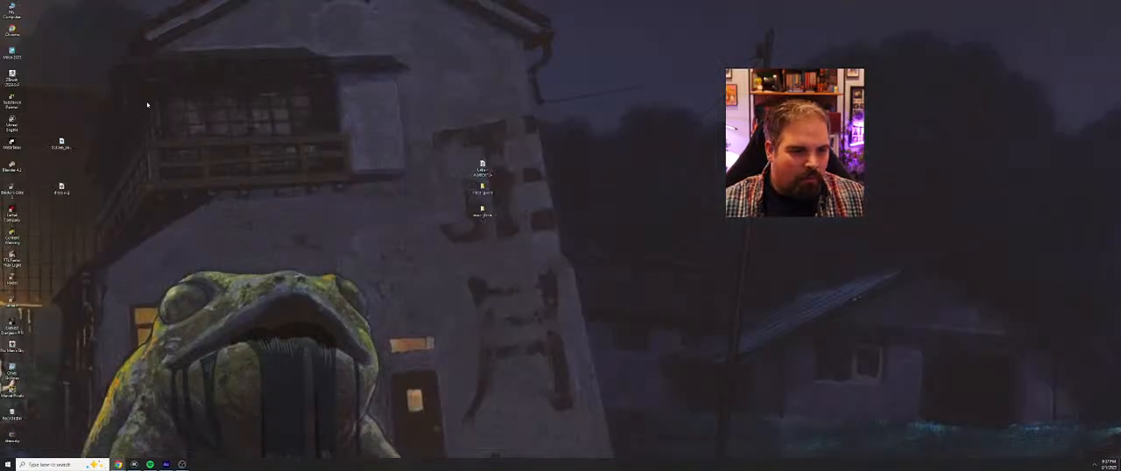
left_click_drag(147, 105, 457, 235)
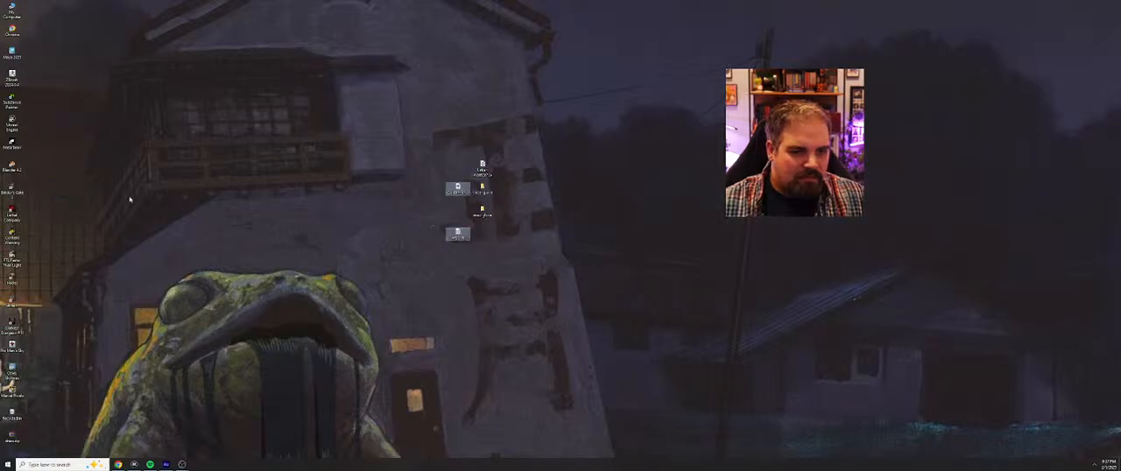
Relaunch Metatailor from the desktop and maximise its window
double_click(12, 143)
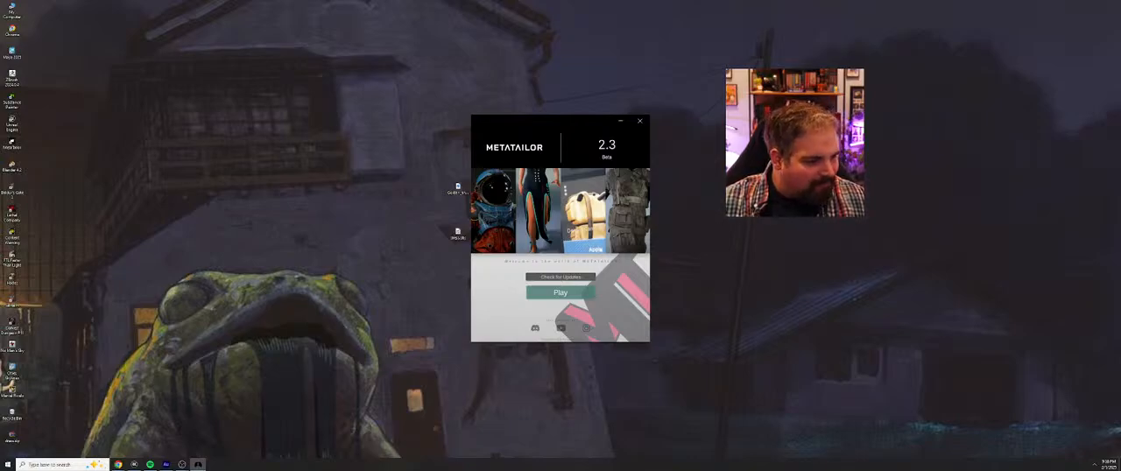
left_click(567, 292)
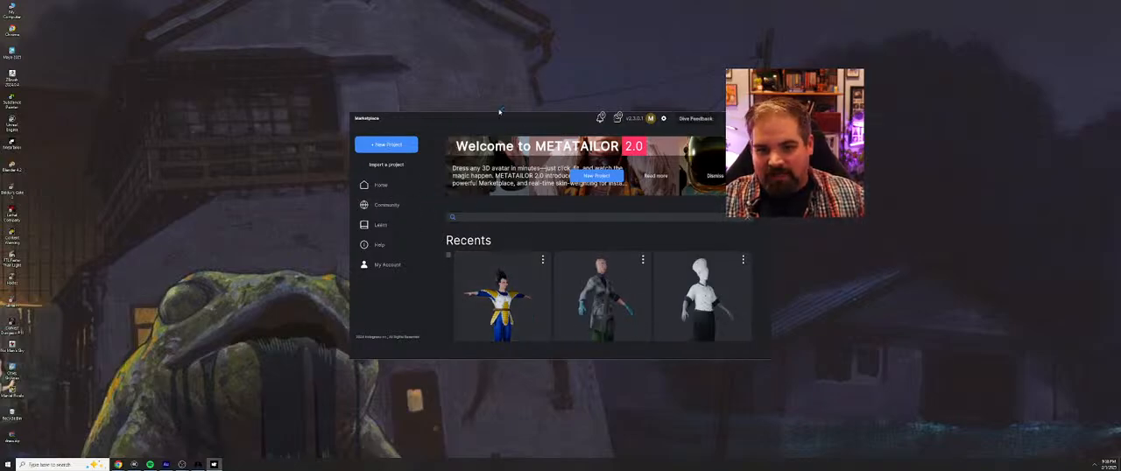
left_click_drag(500, 115, 462, 3)
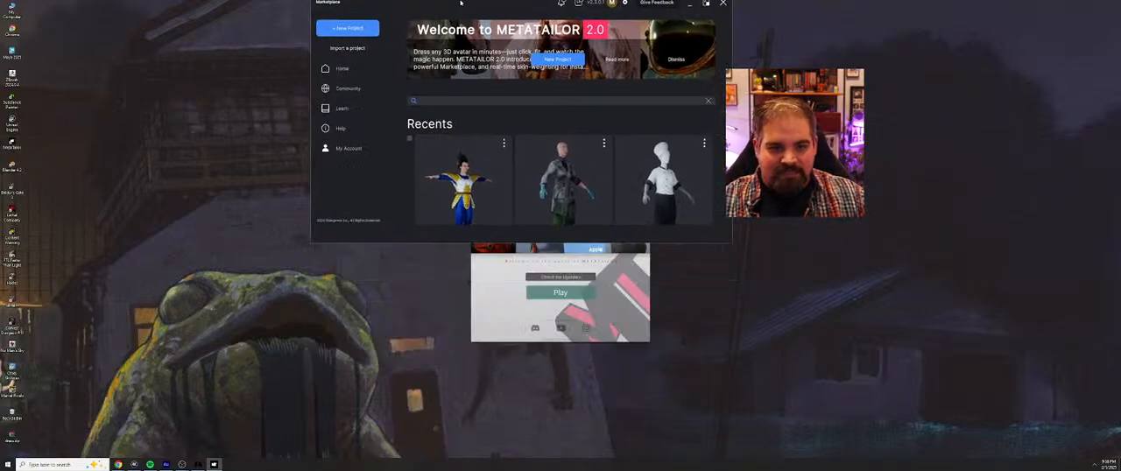
left_click(708, 6)
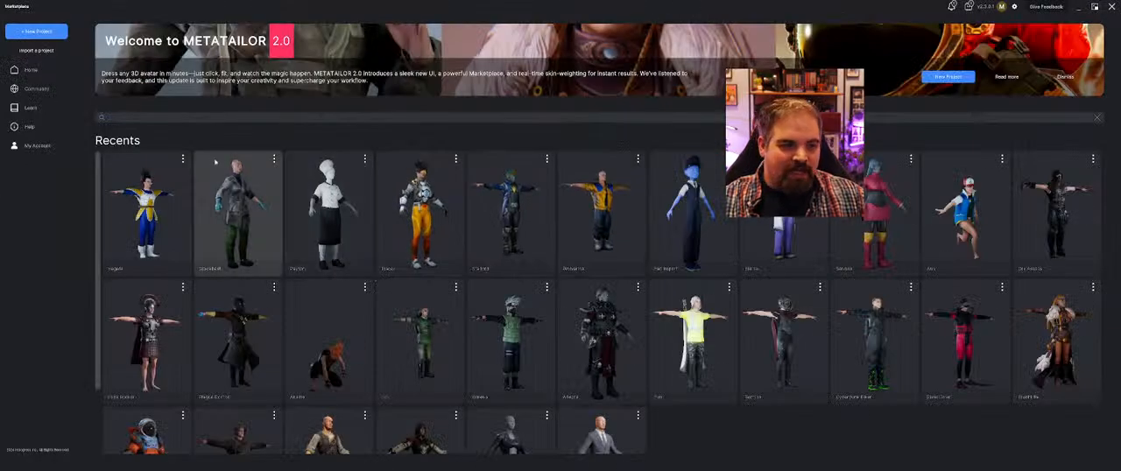
Create a new project named Dress Test
left_click(36, 32)
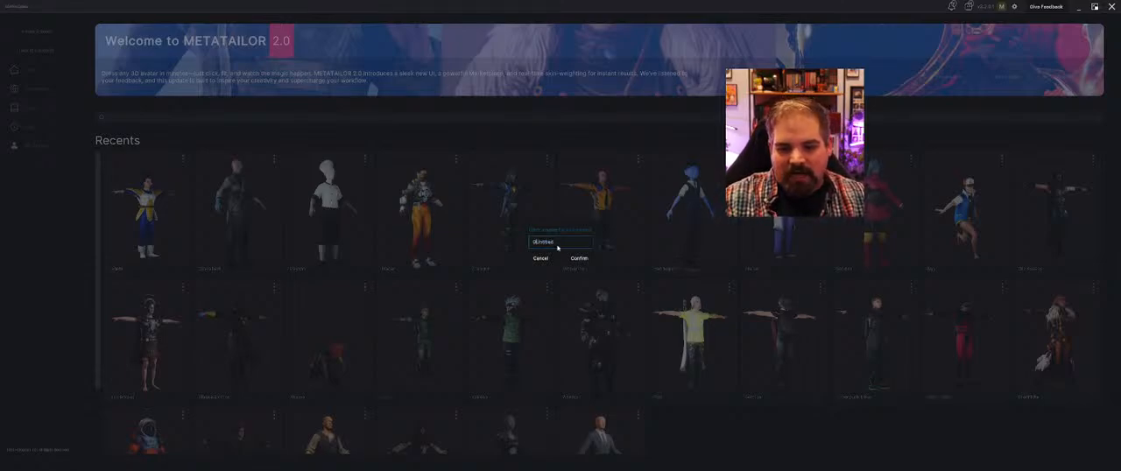
key("BackSpace")
key("ctrl+a")
type("S")
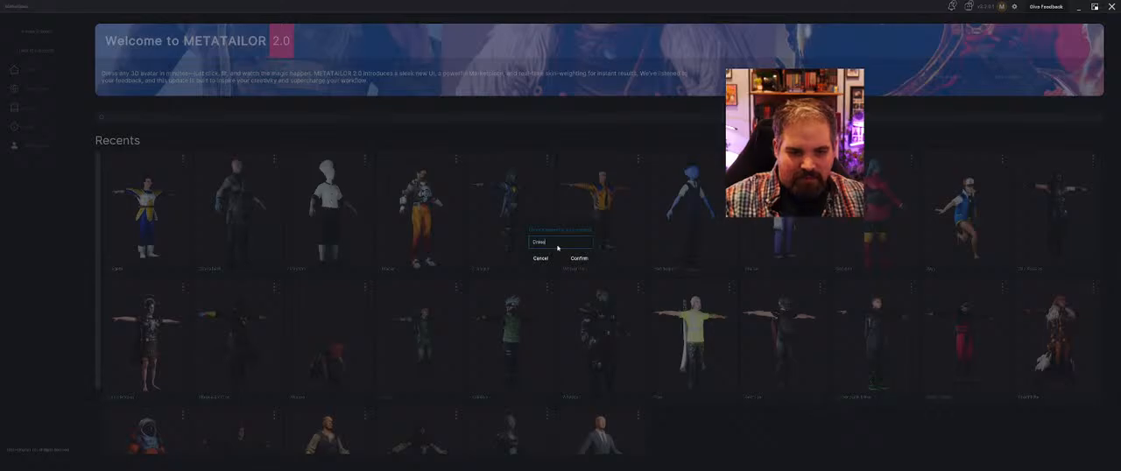
left_click(578, 257)
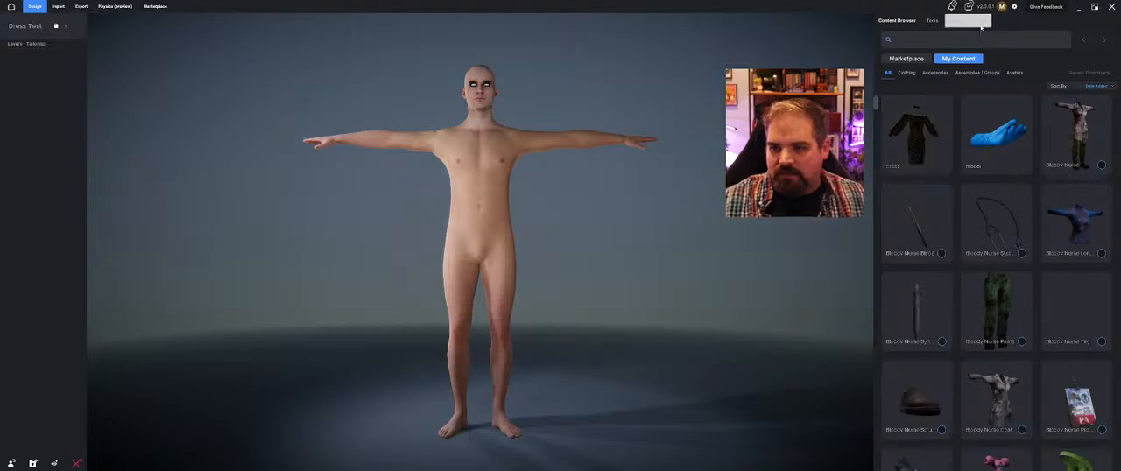
Load the female avatar in grey underwear from My Content and dress it in the leopard-print dress
left_click(1014, 73)
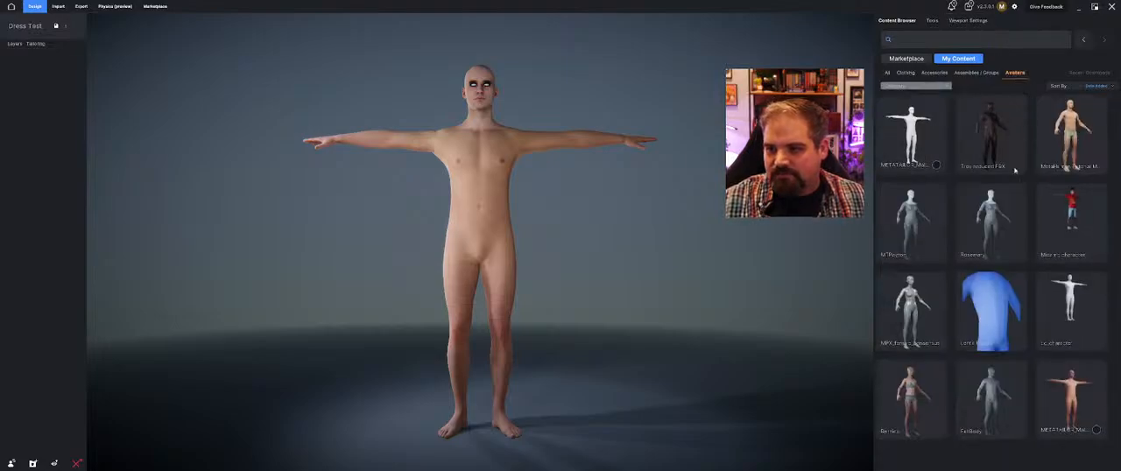
left_click(934, 436)
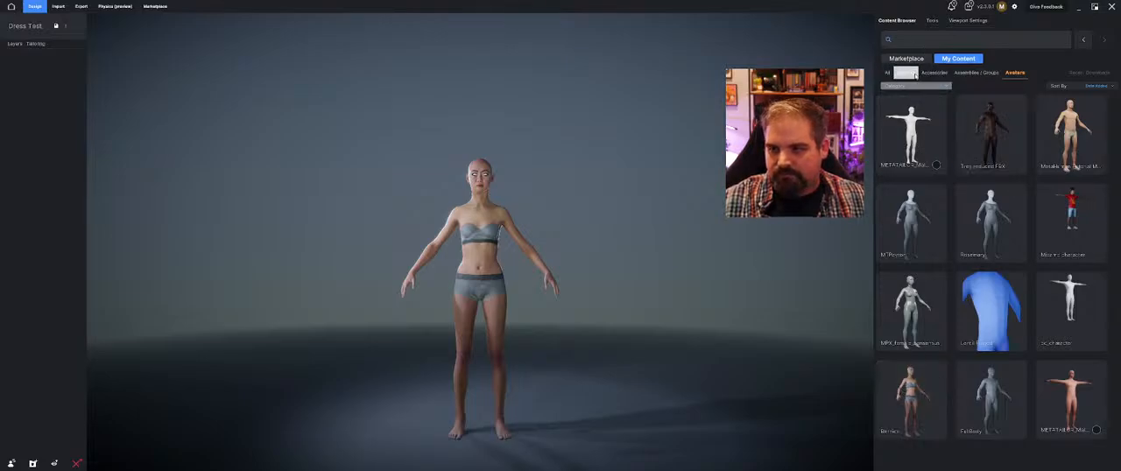
left_click(906, 73)
left_click_drag(911, 140, 651, 175)
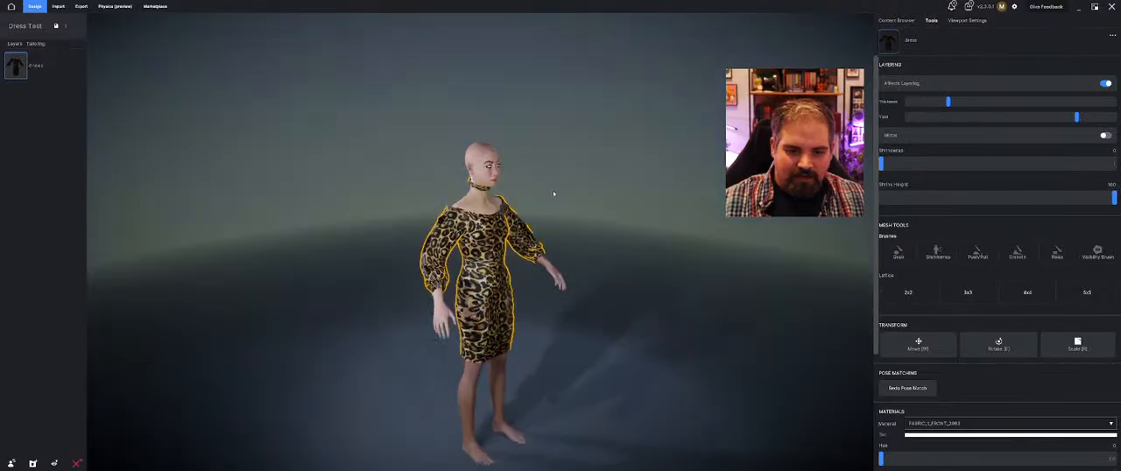
left_click_drag(540, 238, 514, 252)
Preview the dress with the Simple Idle, Catwalk and Walk with Rifle animations, and pause the playback
left_click(967, 20)
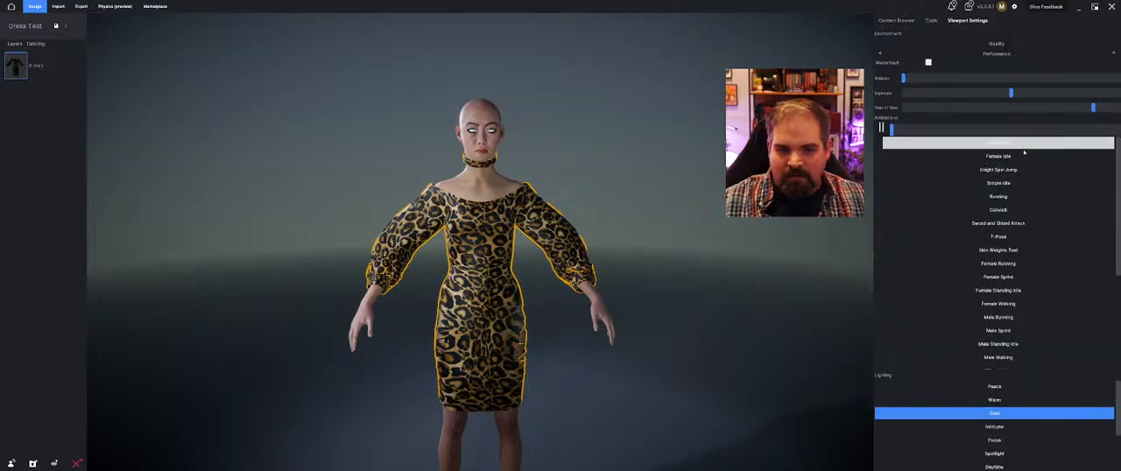
left_click(1021, 183)
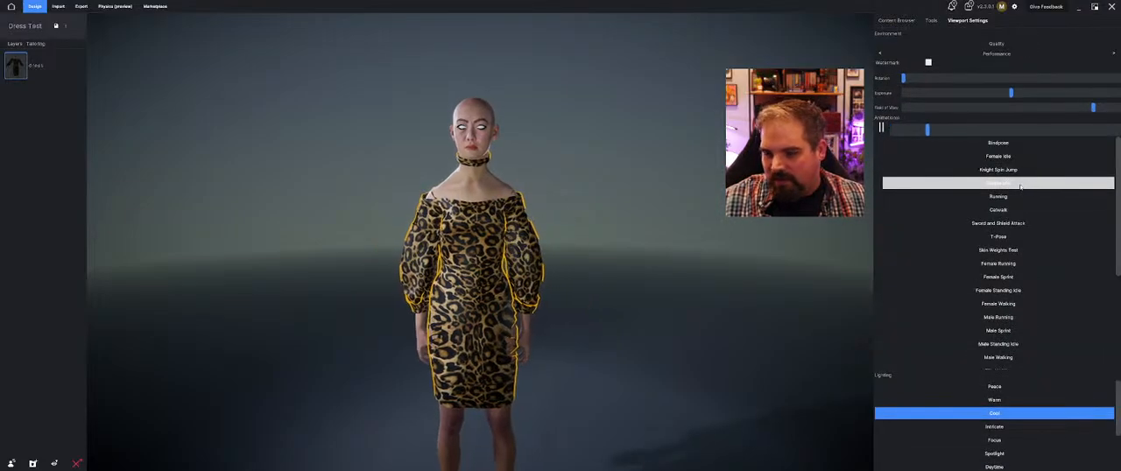
left_click(1016, 210)
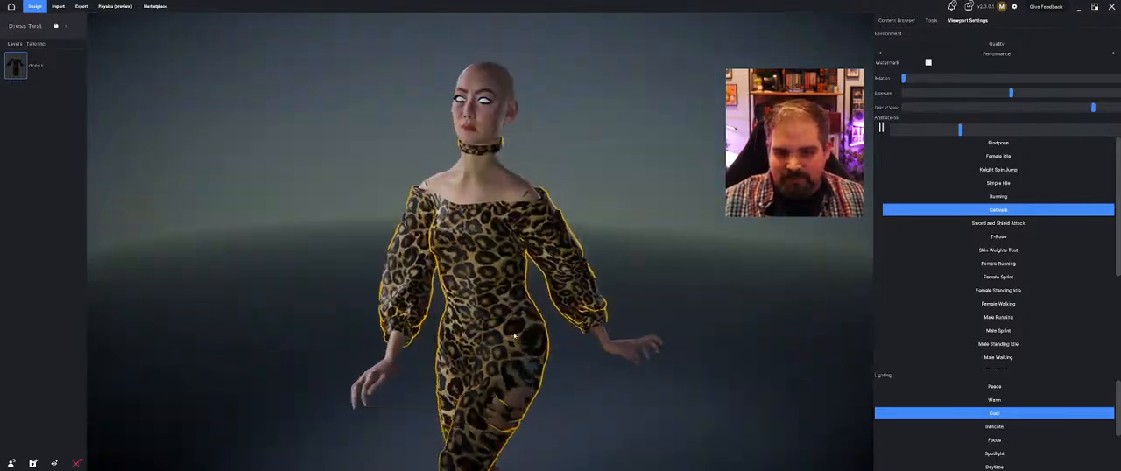
scroll(1016, 294, "down", 3)
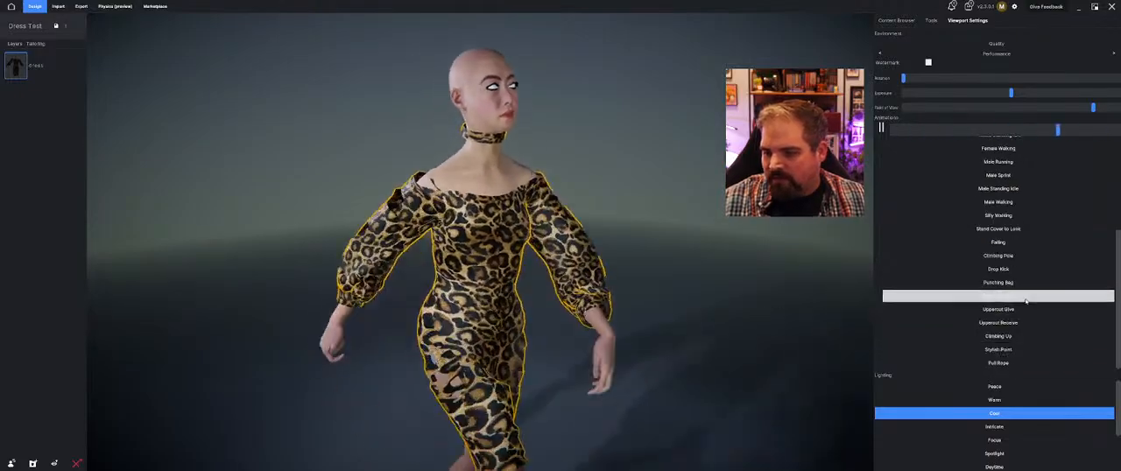
left_click(1025, 297)
left_click_drag(534, 298, 711, 267)
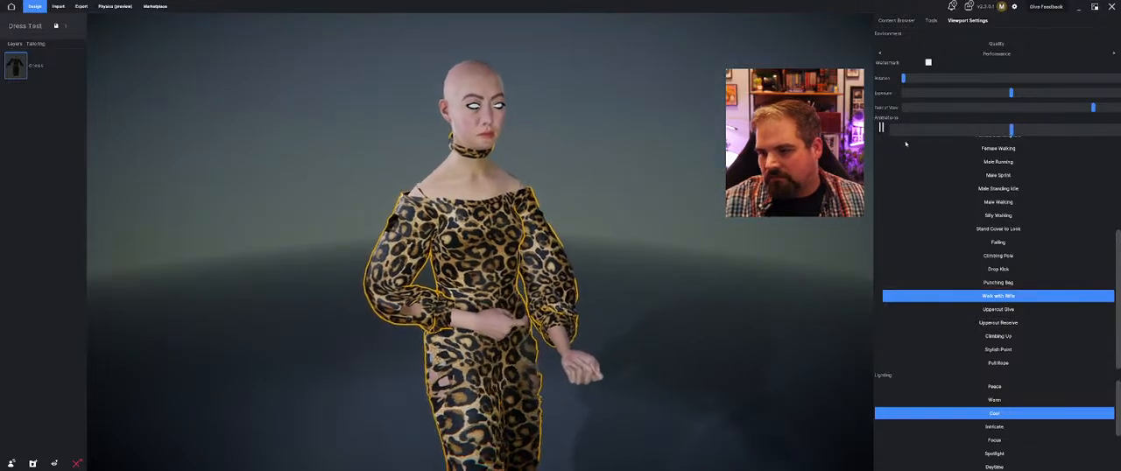
left_click(881, 129)
scroll(980, 235, "up", 4)
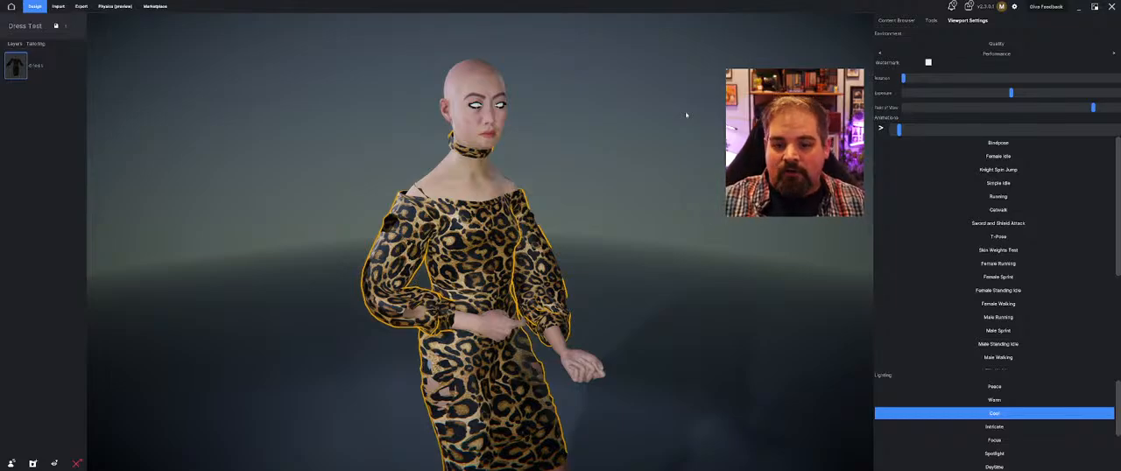
Examine the dress's fit around the hips, thighs and sleeves from several sides in the paused walking pose
middle_click_drag(629, 254, 584, 207)
right_click_drag(584, 208, 454, 206)
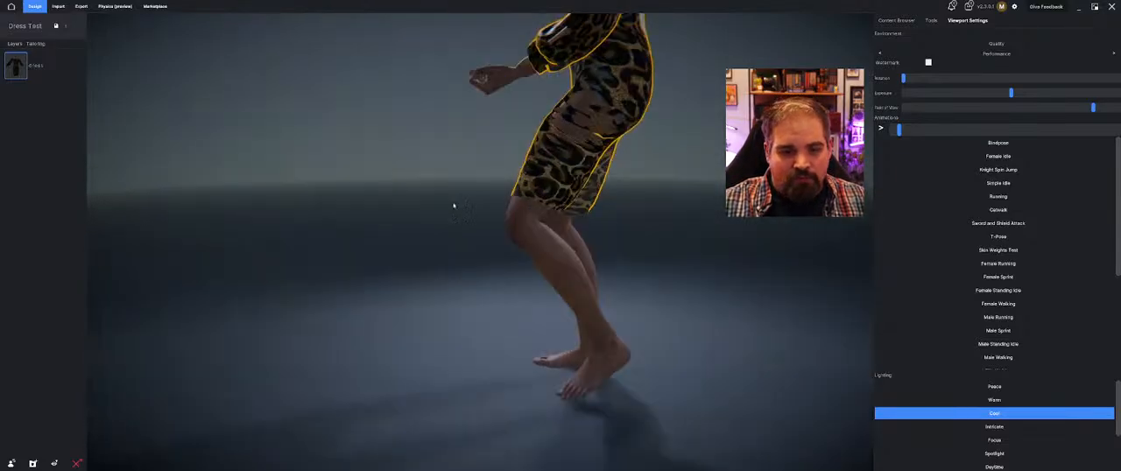
right_click_drag(584, 117, 713, 128)
middle_click_drag(560, 123, 679, 228)
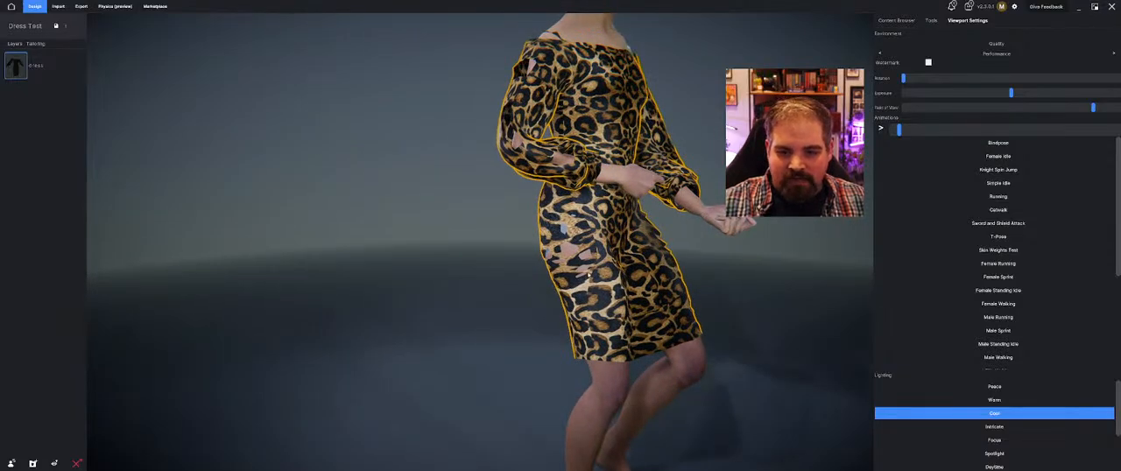
right_click_drag(588, 275, 566, 278)
right_click_drag(682, 296, 573, 302)
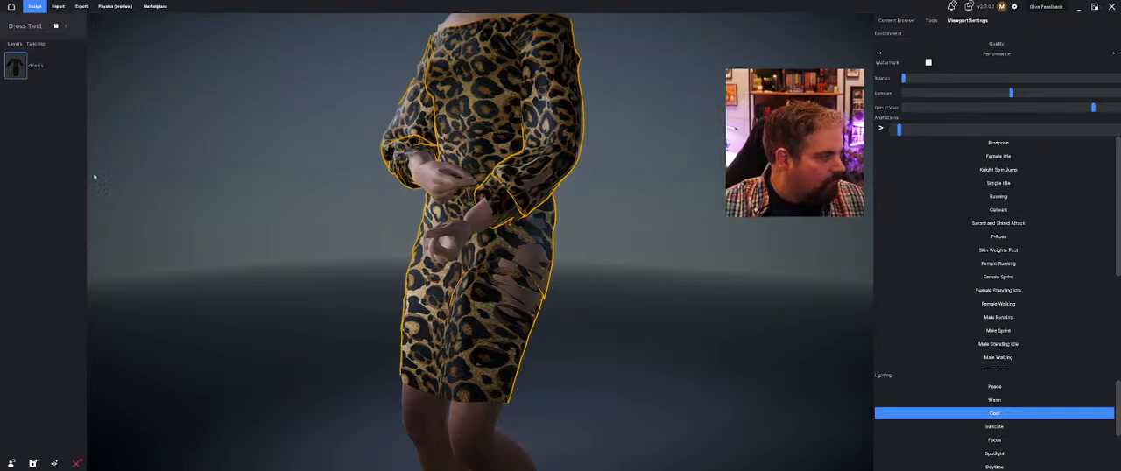
scroll(364, 158, "down", 3)
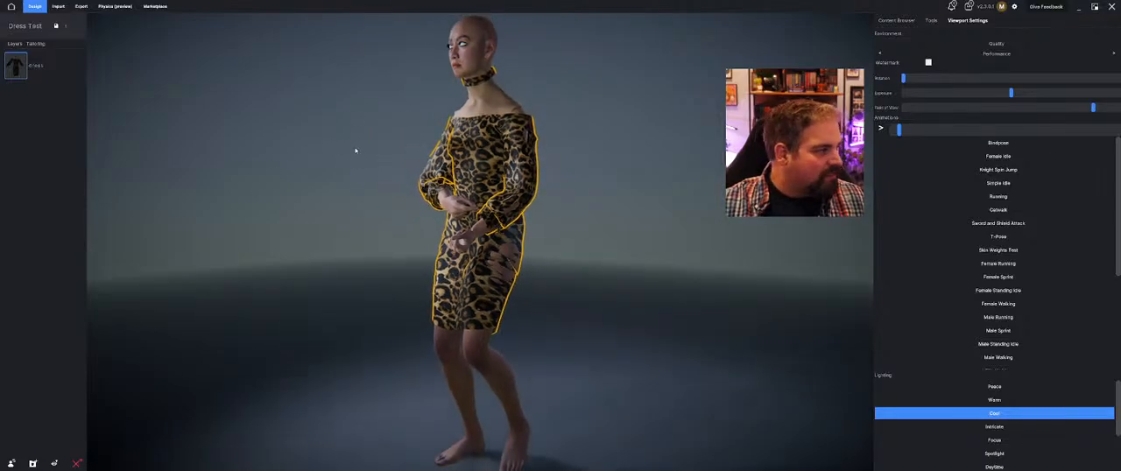
right_click_drag(355, 151, 431, 158)
middle_click_drag(531, 144, 451, 142)
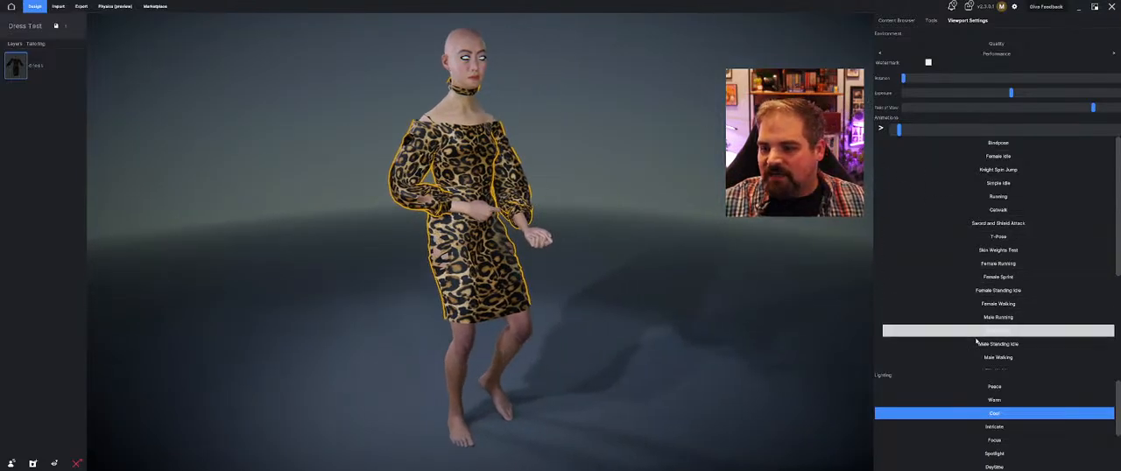
Save the Dress Test project and return to the home page
left_click(897, 20)
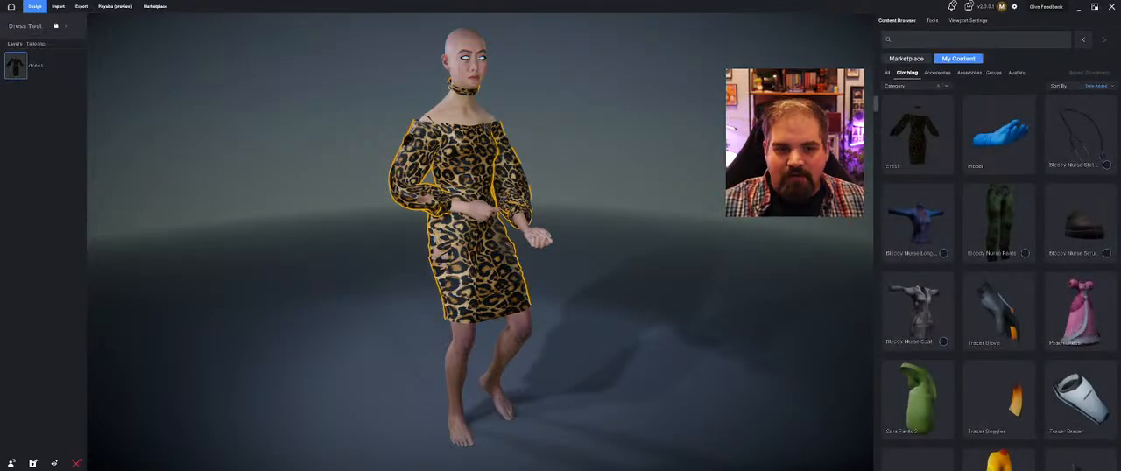
left_click(56, 27)
left_click(12, 7)
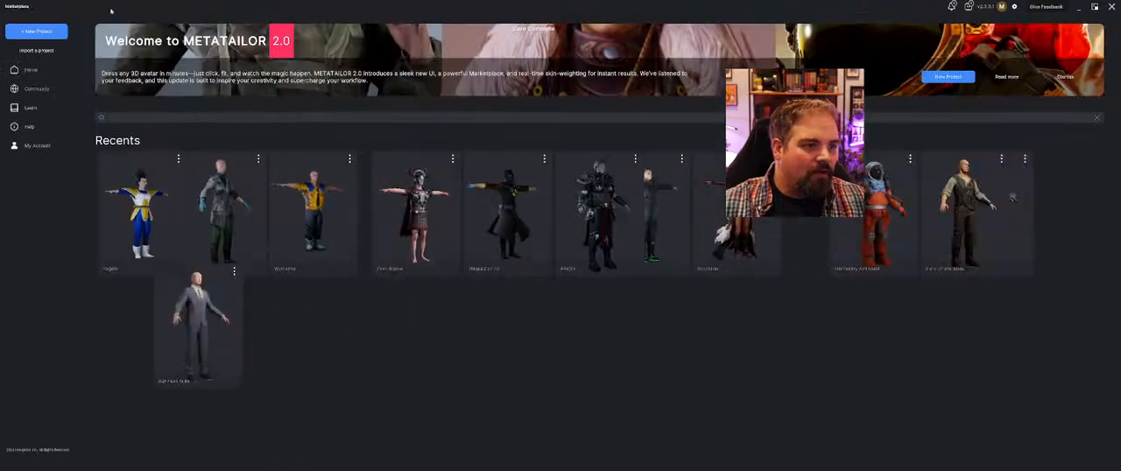
Create a new project named Segement
left_click(39, 33)
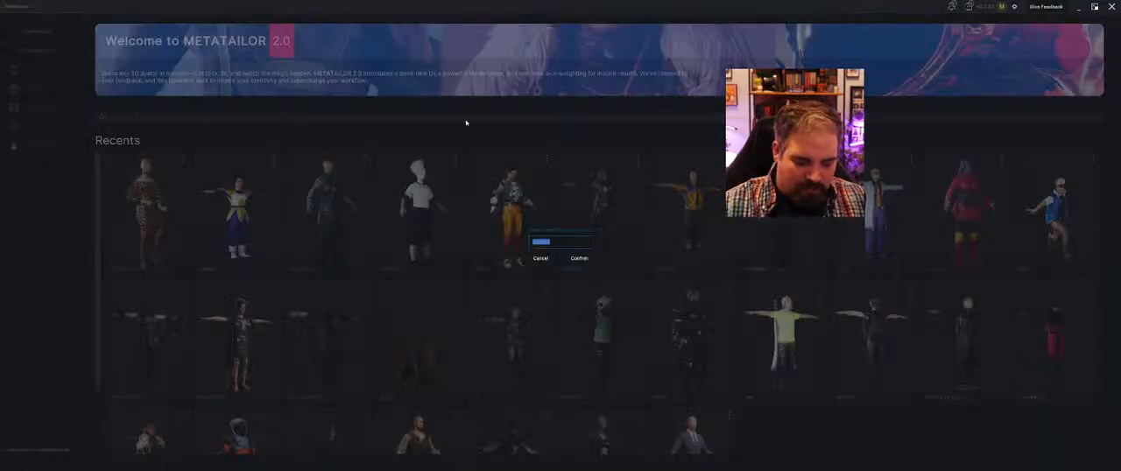
type("Sejement")
key("Return")
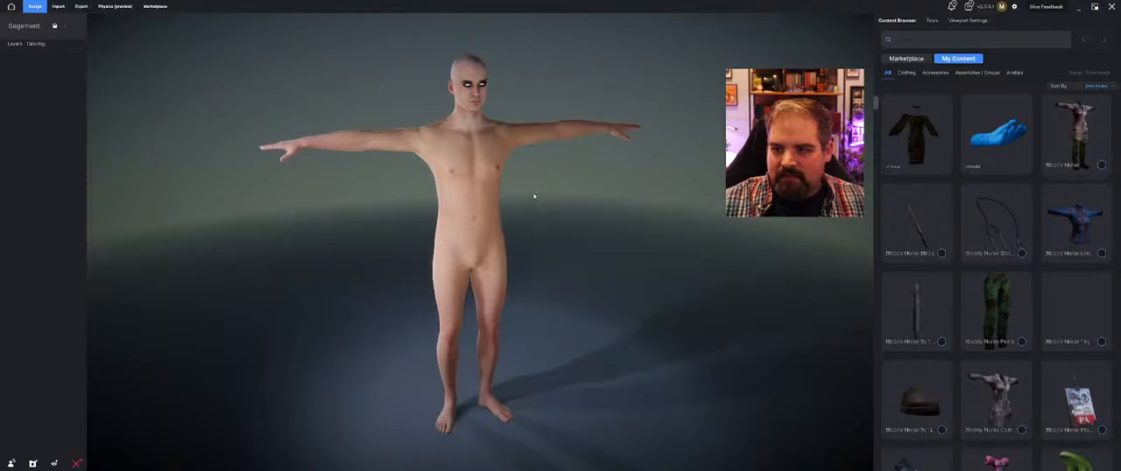
Import the Urban Warrior model file from the Desktop as an avatar
left_click(58, 7)
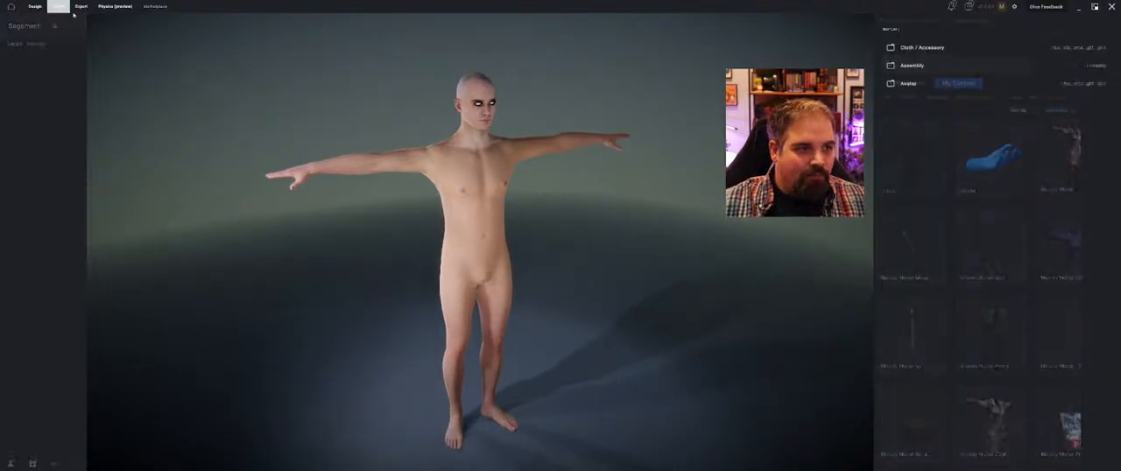
left_click(941, 94)
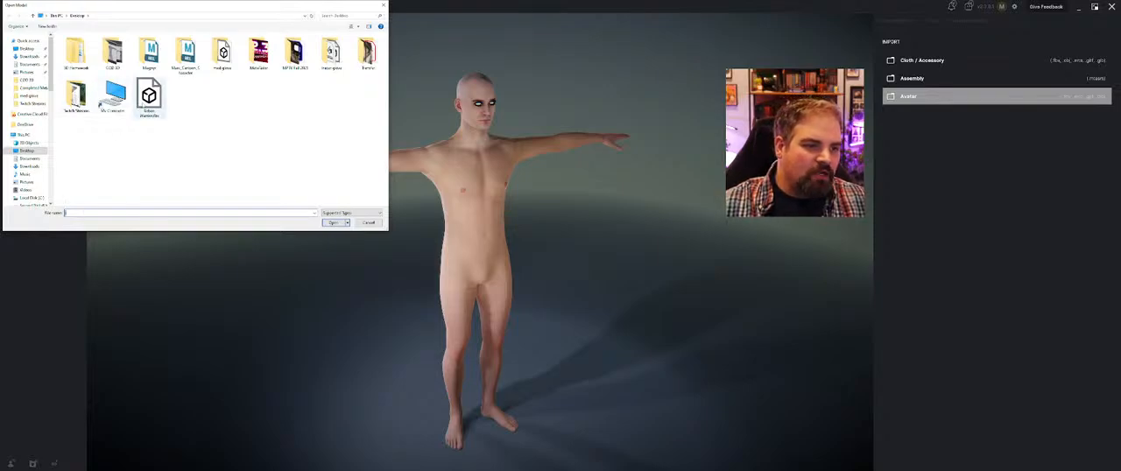
left_click(149, 97)
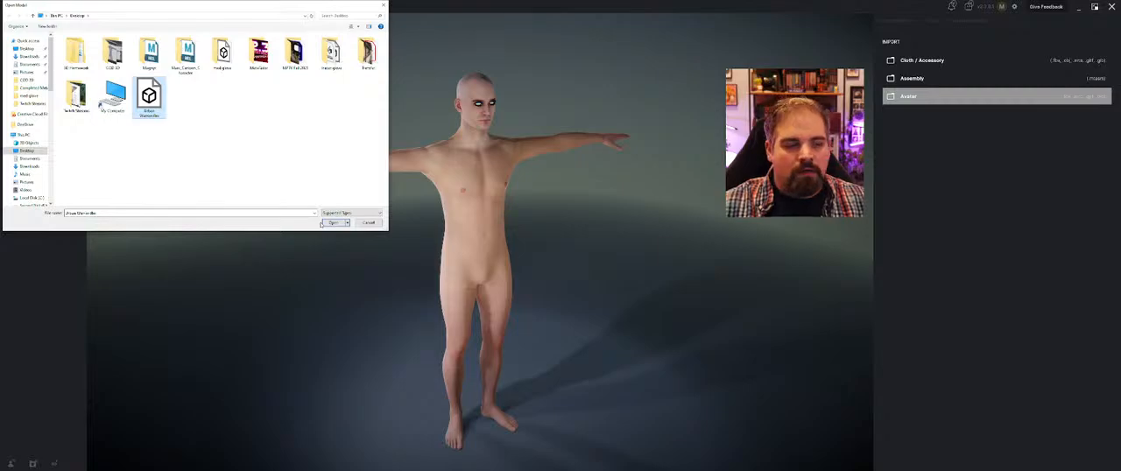
left_click(324, 224)
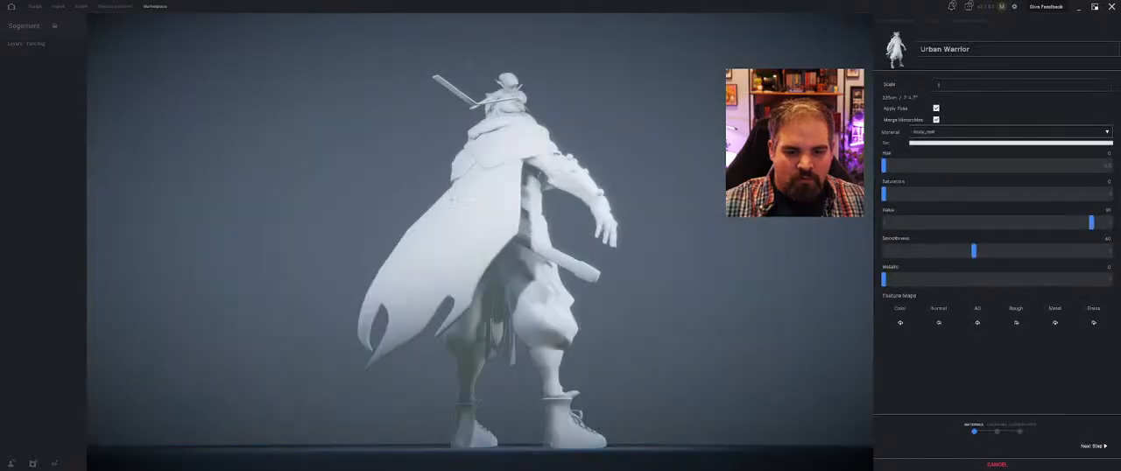
Examine the imported Urban Warrior avatar's head, clothing and pose from several sides
middle_click_drag(466, 184, 711, 198)
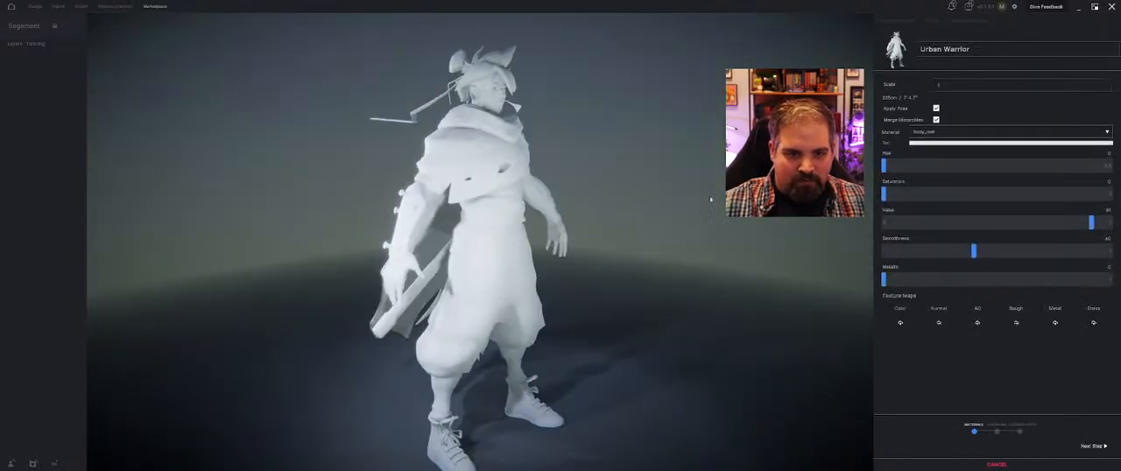
scroll(460, 84, "up", 2)
scroll(460, 84, "up", 1)
middle_click_drag(460, 84, 451, 173)
scroll(474, 175, "down", 2)
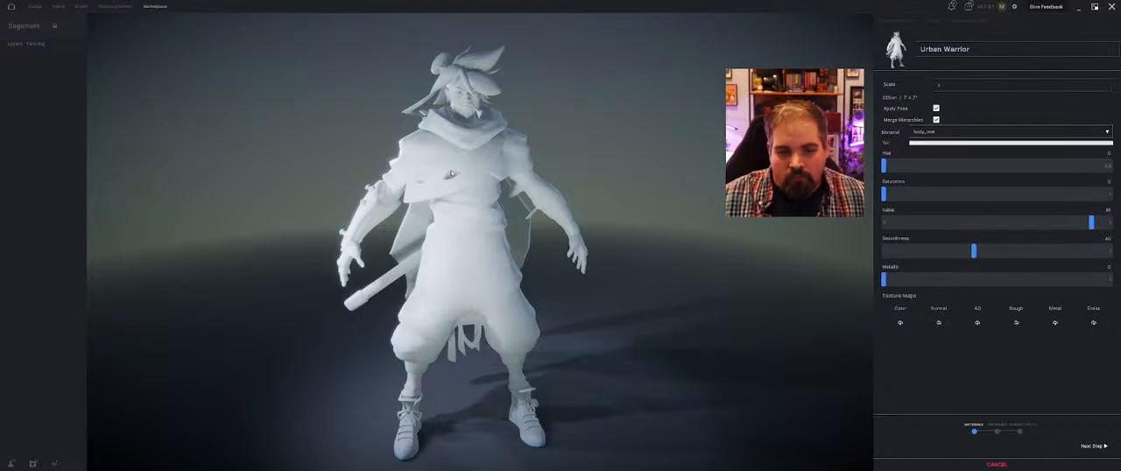
middle_click_drag(411, 173, 593, 129)
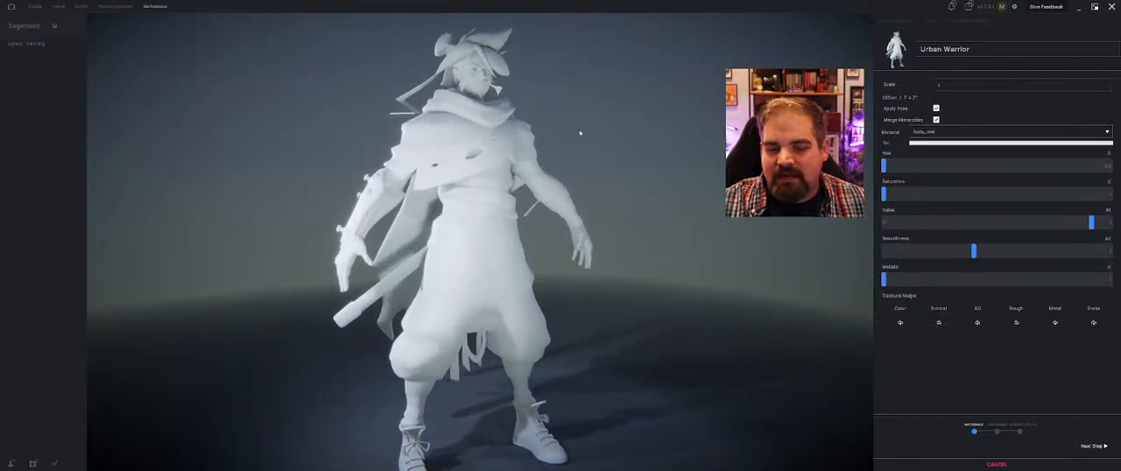
scroll(577, 133, "down", 1)
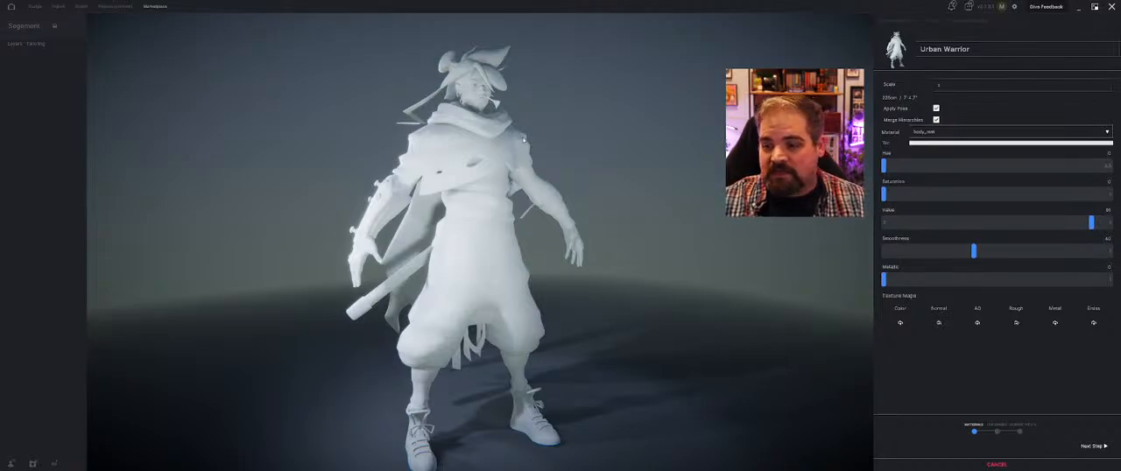
middle_click_drag(655, 147, 698, 172)
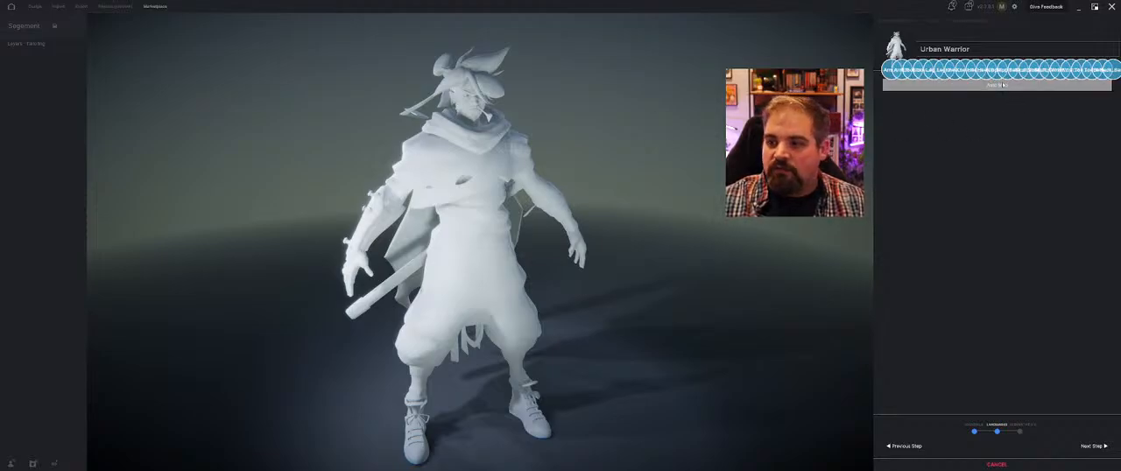
In the landmarks stage, run Auto Map and place the Arm_L and Arm_R landmarks on the avatar's matching shoulders
left_click(1002, 85)
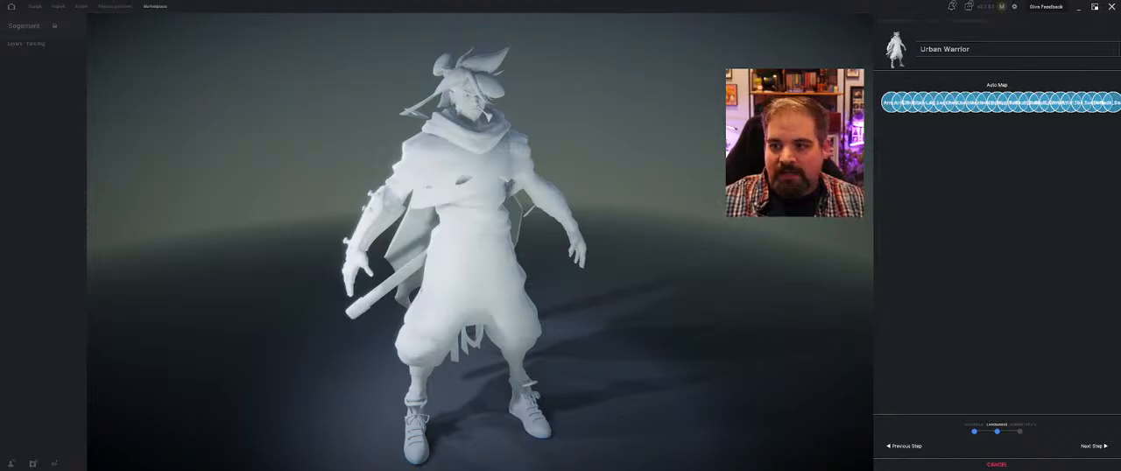
scroll(463, 293, "up", 2)
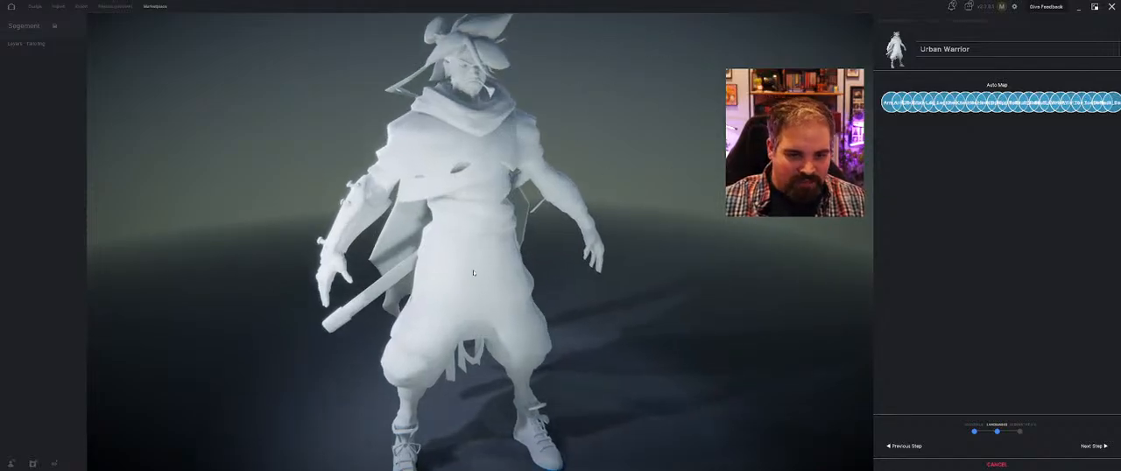
middle_click_drag(463, 293, 524, 263)
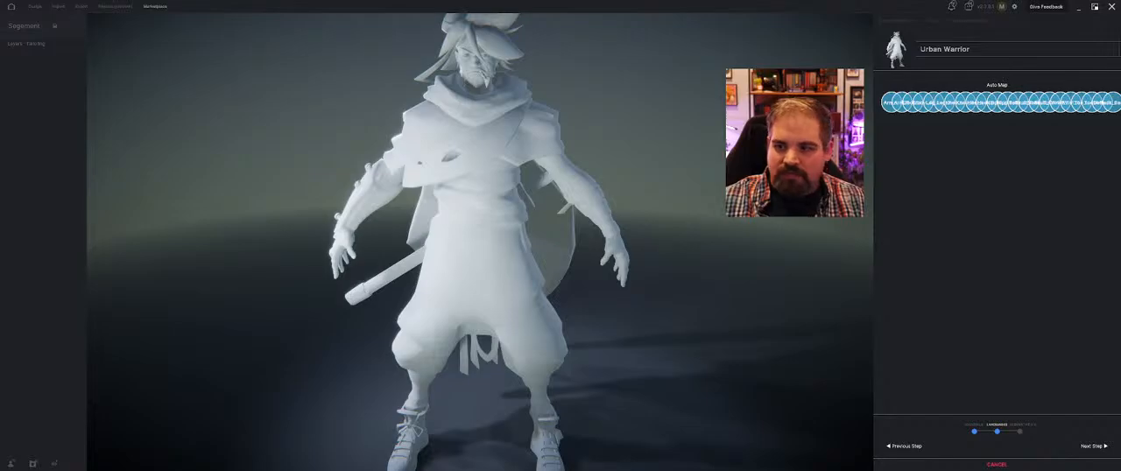
mouse_move(887, 104)
left_mouse_down()
mouse_move(484, 129)
mouse_move(537, 126)
left_mouse_up()
mouse_move(886, 103)
left_mouse_down()
mouse_move(466, 108)
mouse_move(424, 120)
left_mouse_up()
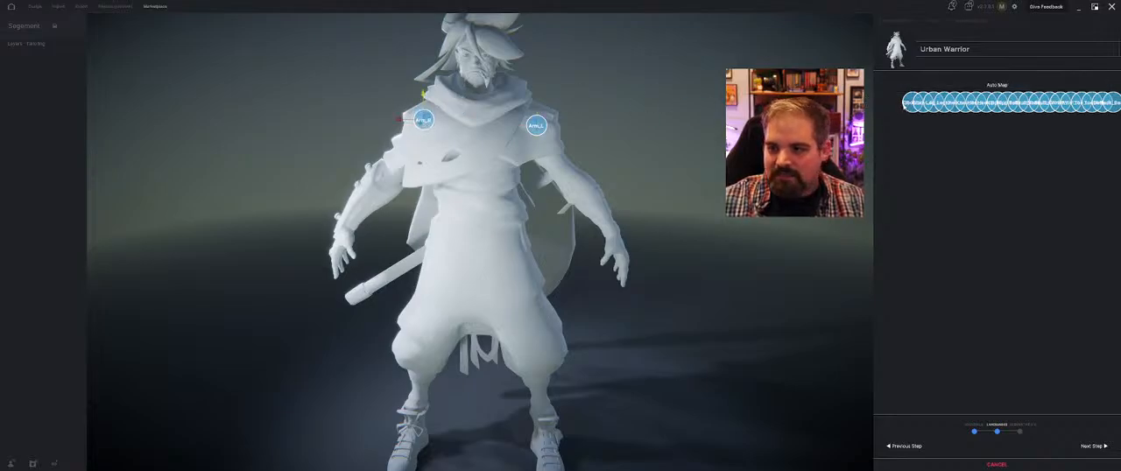
Place the Elbow_L and Elbow_R landmarks on the matching elbows and the Leg_L landmark on the front of the pelvis
mouse_move(914, 103)
left_mouse_down()
mouse_move(321, 145)
mouse_move(391, 167)
mouse_move(387, 176)
left_mouse_up()
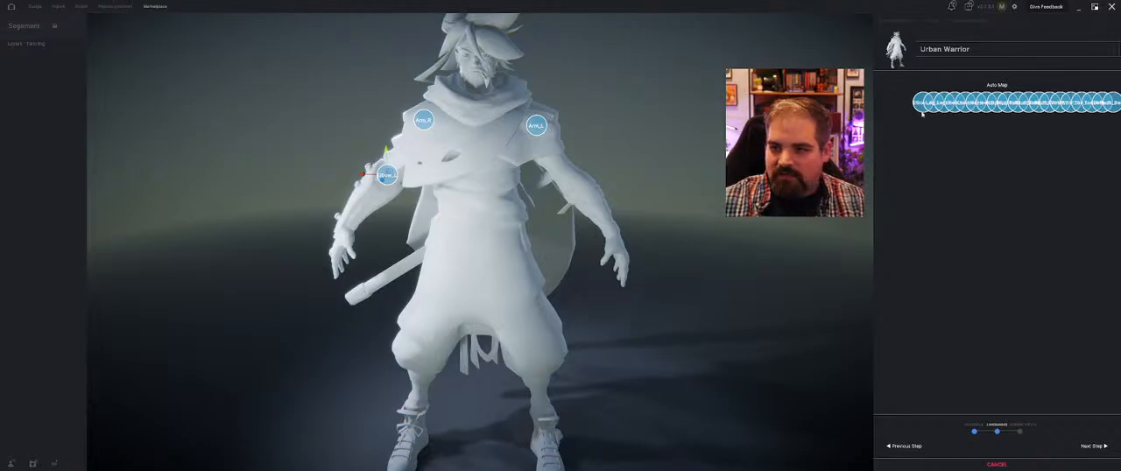
mouse_move(922, 111)
left_mouse_down()
mouse_move(583, 174)
mouse_move(575, 187)
mouse_move(570, 179)
left_mouse_up()
mouse_move(930, 103)
left_mouse_down()
mouse_move(605, 206)
mouse_move(468, 276)
left_mouse_up()
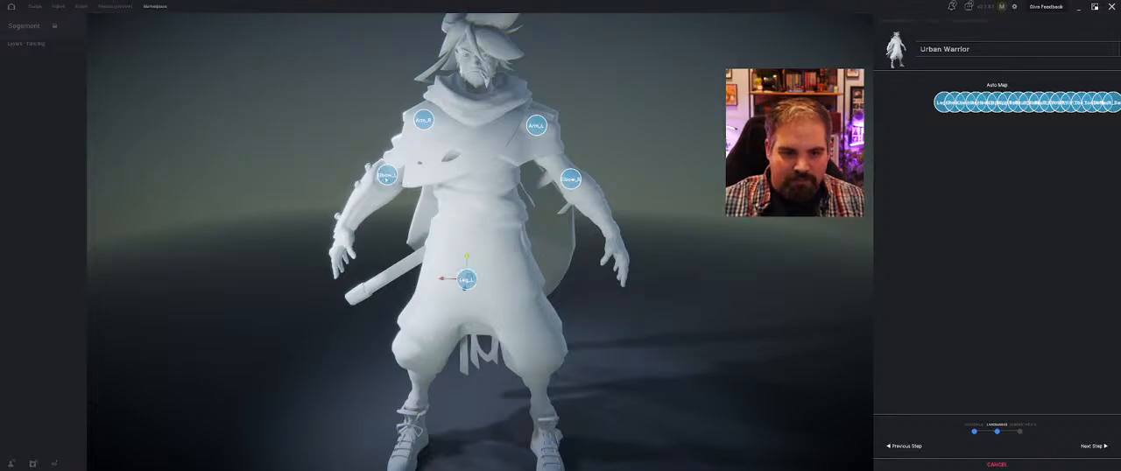
left_click_drag(385, 179, 565, 219)
left_click_drag(571, 179, 389, 177)
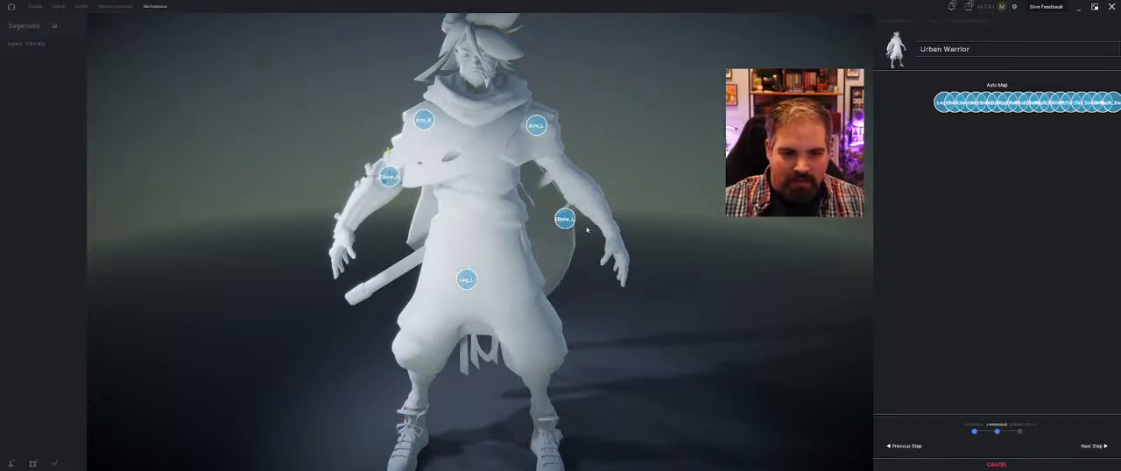
left_click_drag(565, 219, 571, 185)
Place Leg_L and Leg_R at the hips, Knee_L and Knee_R on the knees, and Heel_L and Heel_R on the feet
left_click_drag(467, 279, 508, 234)
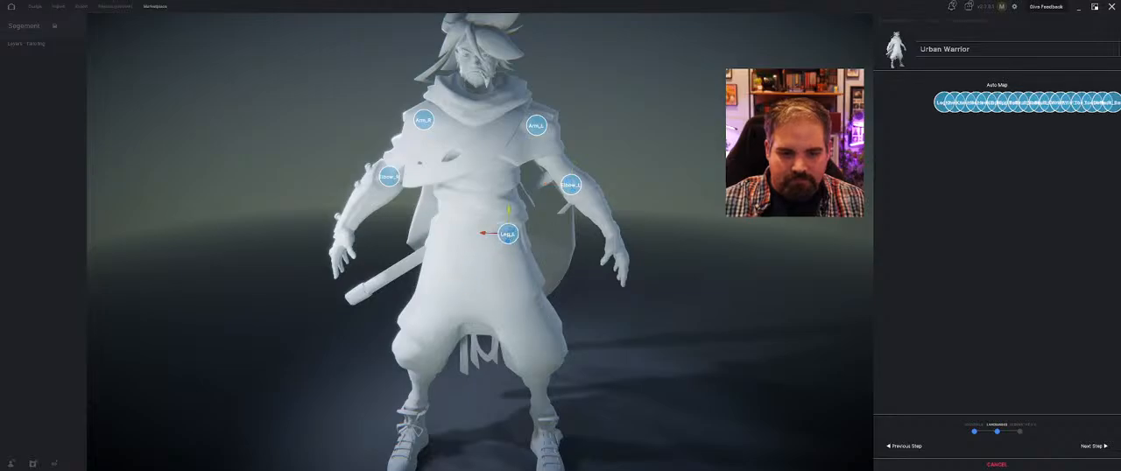
mouse_move(945, 103)
left_mouse_down()
mouse_move(420, 215)
mouse_move(443, 232)
left_mouse_up()
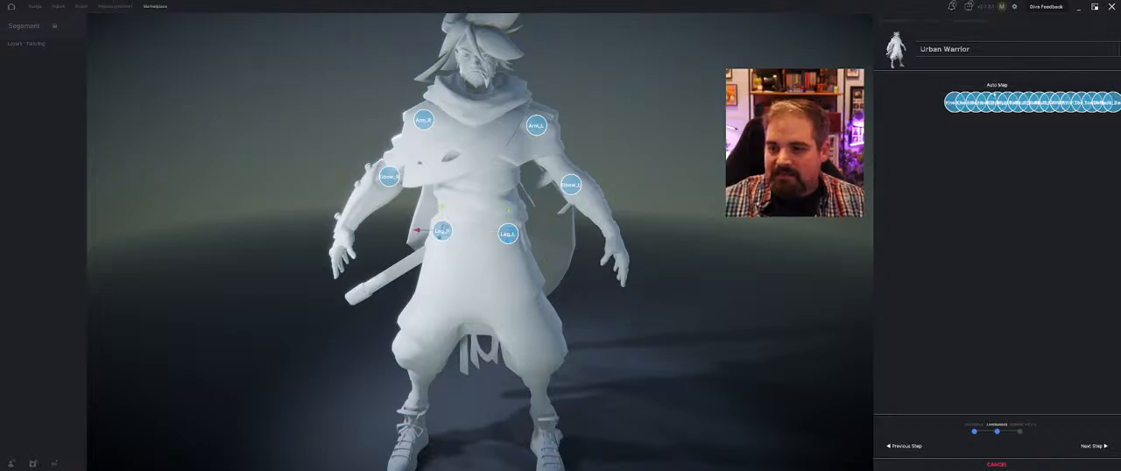
mouse_move(955, 102)
left_mouse_down()
mouse_move(598, 299)
mouse_move(462, 314)
mouse_move(537, 352)
left_mouse_up()
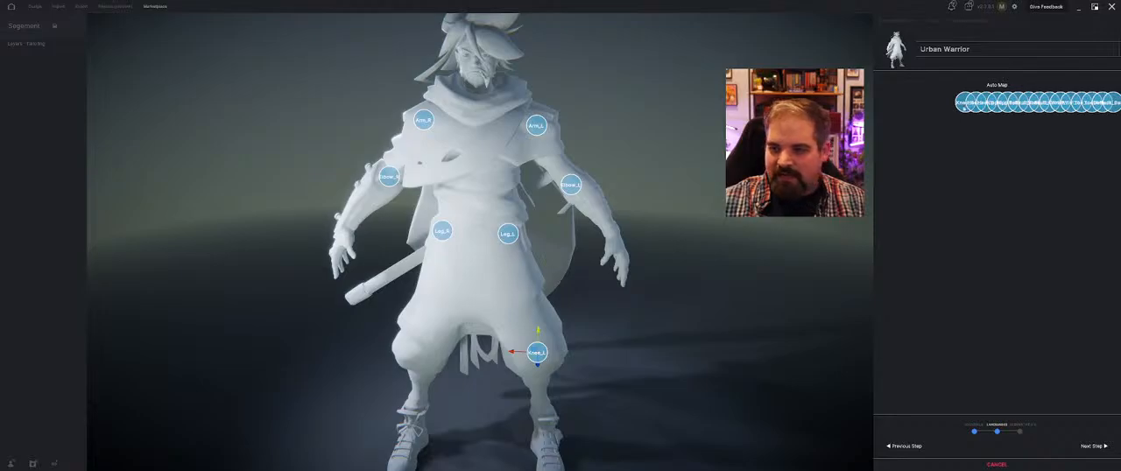
mouse_move(965, 104)
left_mouse_down()
mouse_move(598, 306)
mouse_move(418, 352)
left_mouse_up()
mouse_move(980, 109)
left_mouse_down()
mouse_move(955, 115)
mouse_move(541, 431)
mouse_move(543, 449)
mouse_move(495, 448)
mouse_move(543, 444)
left_mouse_up()
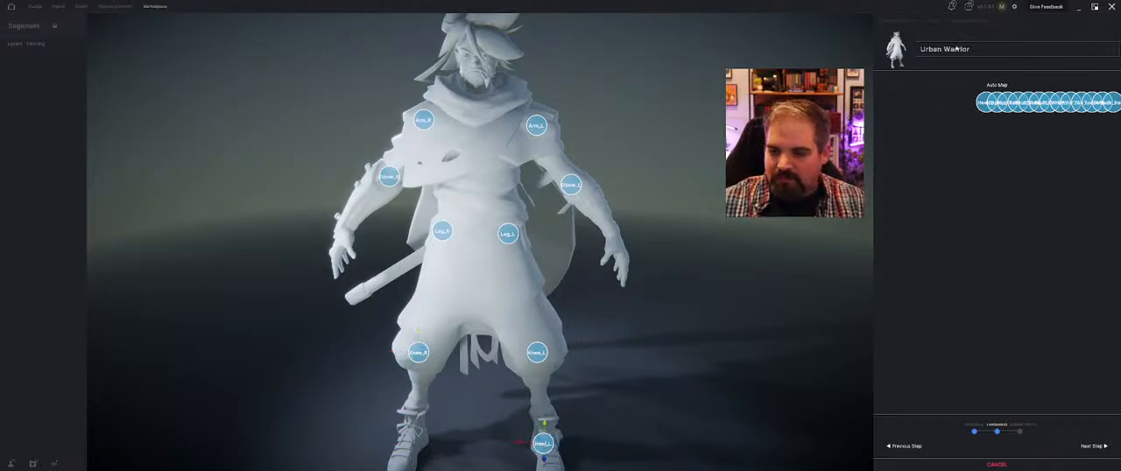
mouse_move(985, 102)
left_mouse_down()
mouse_move(388, 443)
mouse_move(413, 436)
left_mouse_up()
scroll(560, 333, "down", 3)
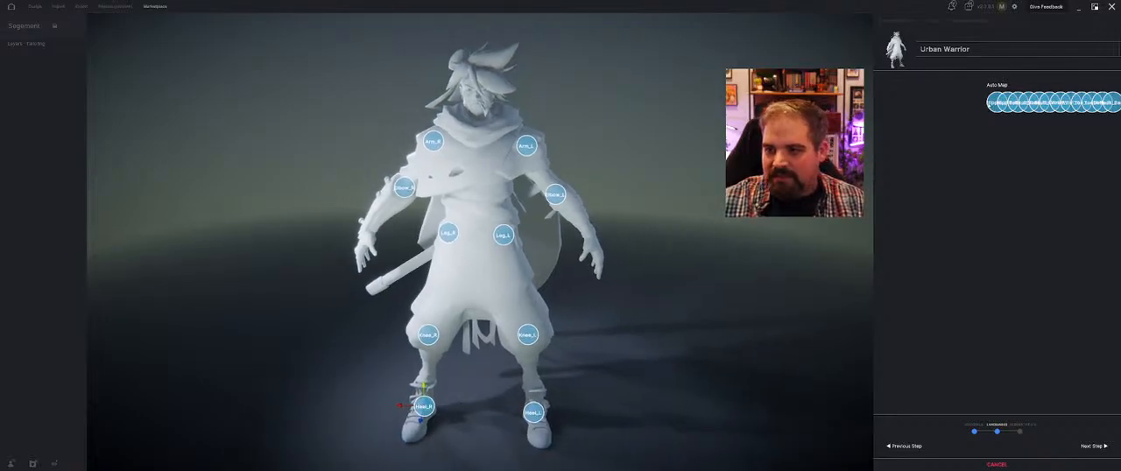
Place the Nipple_L and Nipple_R landmarks on the chest and the Belly_L landmark on the avatar's left side of the waist
mouse_move(997, 103)
left_mouse_down()
mouse_move(673, 165)
mouse_move(449, 179)
mouse_move(493, 179)
left_mouse_up()
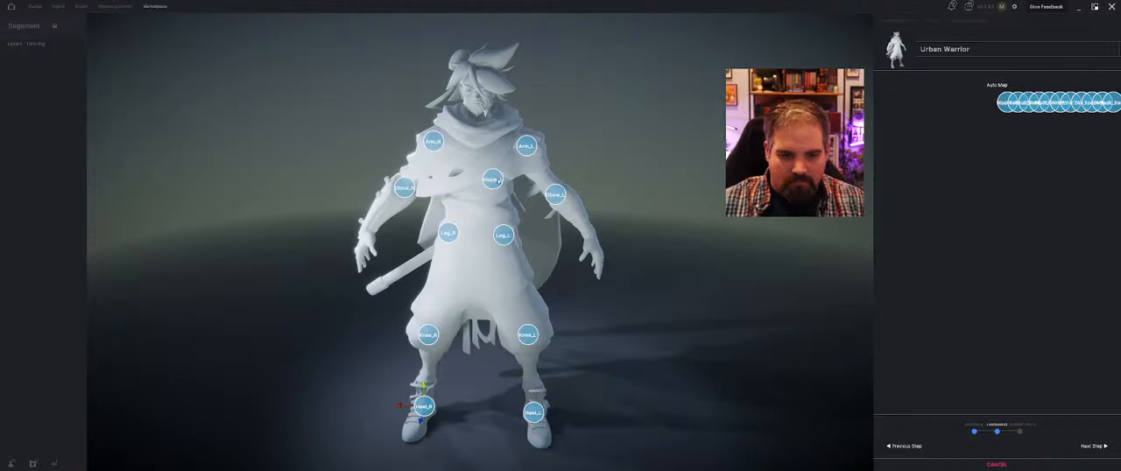
mouse_move(997, 102)
left_mouse_down()
mouse_move(445, 218)
mouse_move(453, 180)
left_mouse_up()
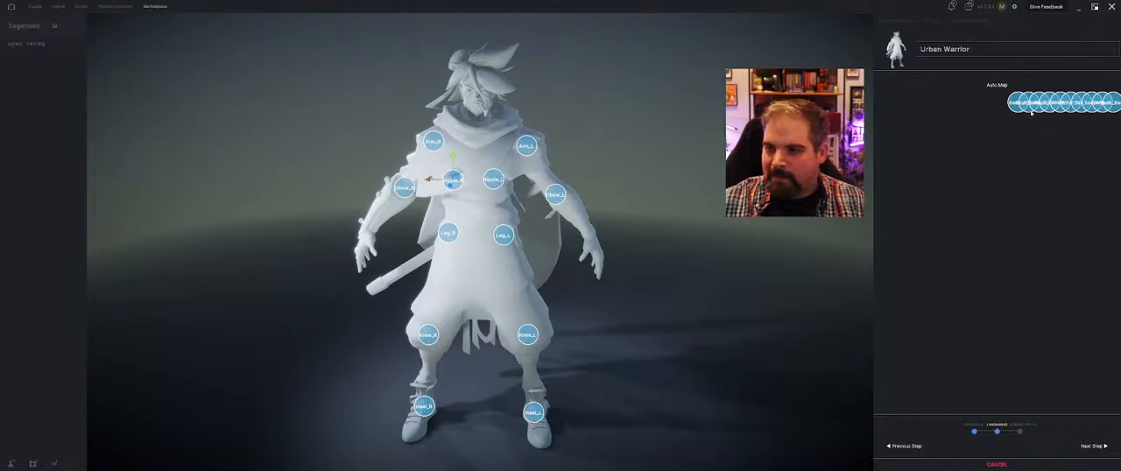
mouse_move(1019, 103)
left_mouse_down()
mouse_move(620, 222)
mouse_move(487, 216)
mouse_move(496, 208)
left_mouse_up()
Place the Skull_Base, Nose_Tip and Skull_Crown landmarks on the avatar's lower head, nose and top of the head
left_click_drag(1019, 103, 477, 115)
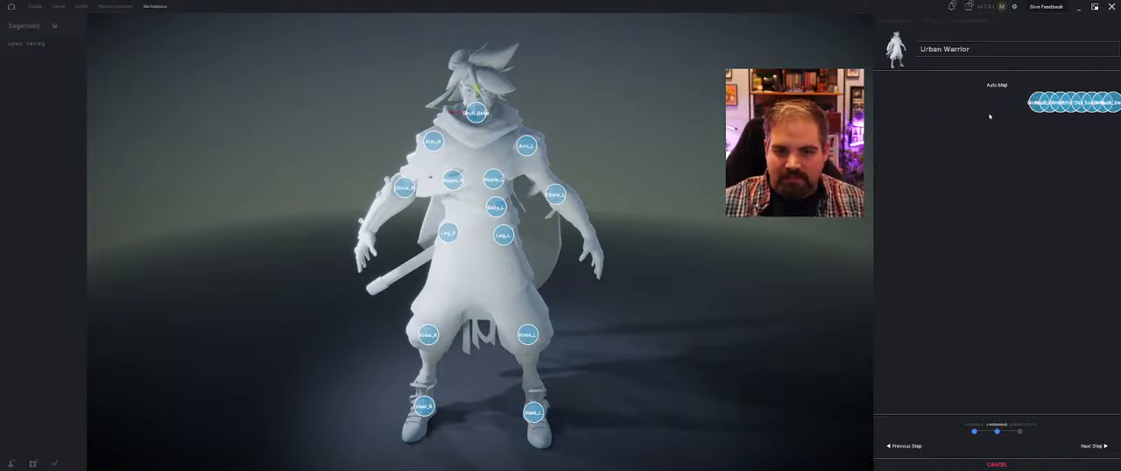
left_click_drag(1037, 103, 1002, 110)
left_click_drag(516, 78, 477, 96)
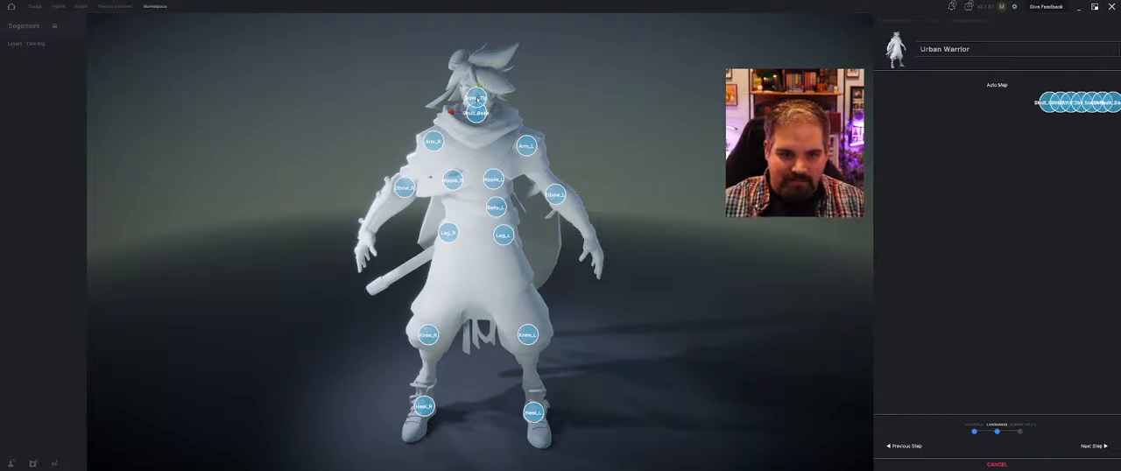
left_click_drag(1041, 102, 476, 59)
Place the Wrist_L, Wrist_R, Toe_L, Toe_R, Belly_R and Neck_Base landmarks on the matching parts of the avatar
left_click_drag(1060, 111, 588, 236)
left_click_drag(1067, 103, 368, 229)
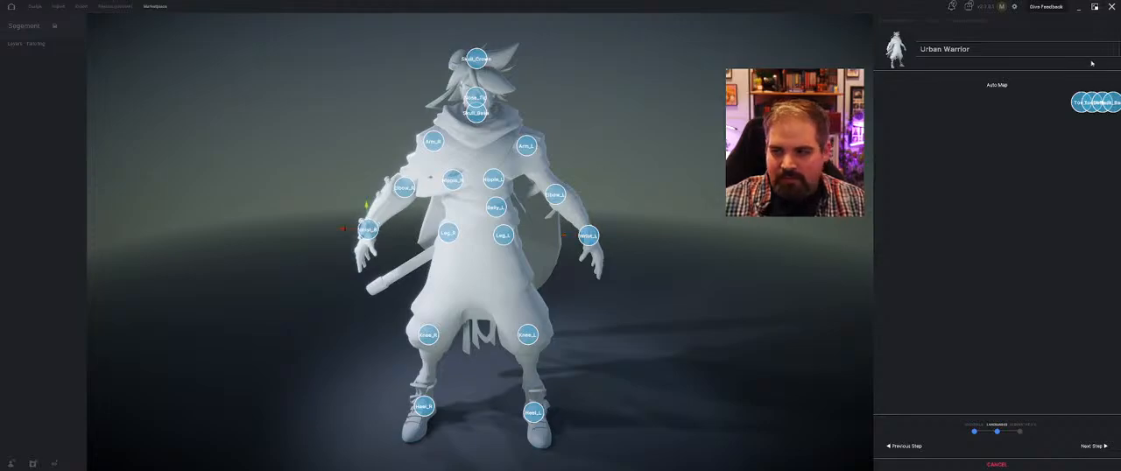
left_click_drag(1081, 105, 542, 446)
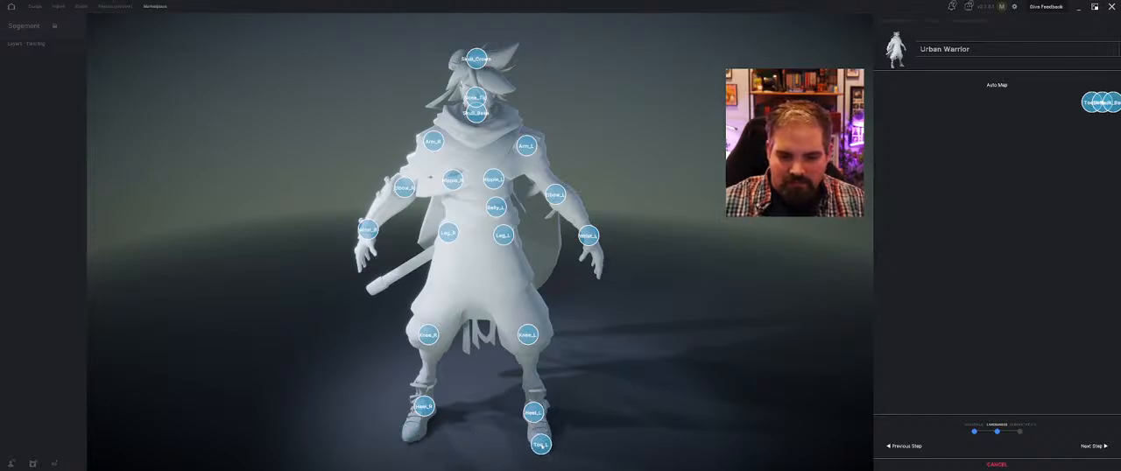
left_click_drag(1086, 106, 410, 442)
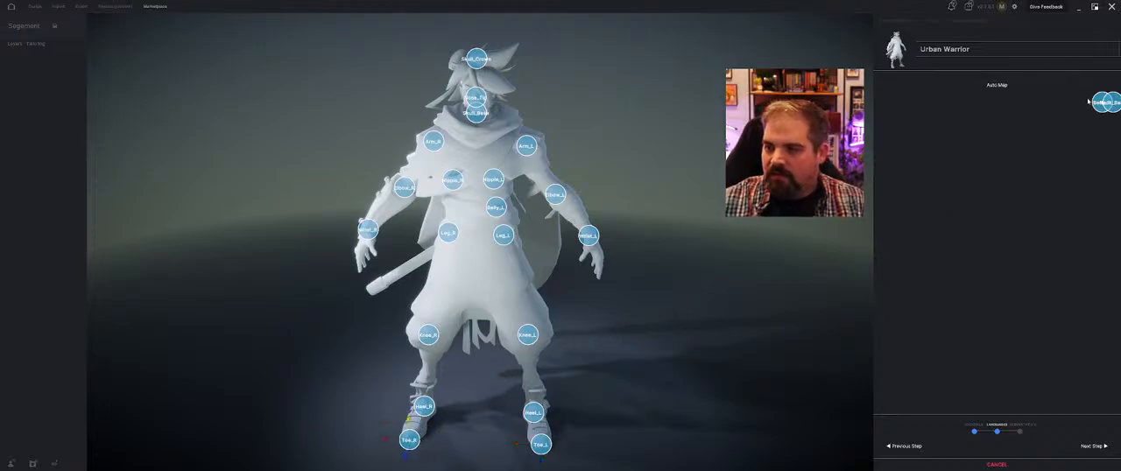
left_click_drag(1102, 104, 458, 207)
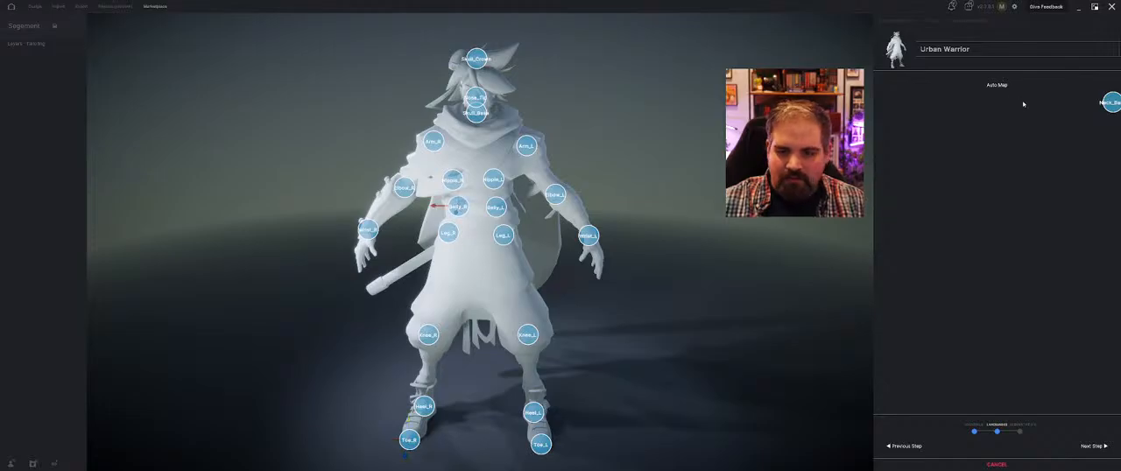
left_click_drag(1109, 102, 475, 126)
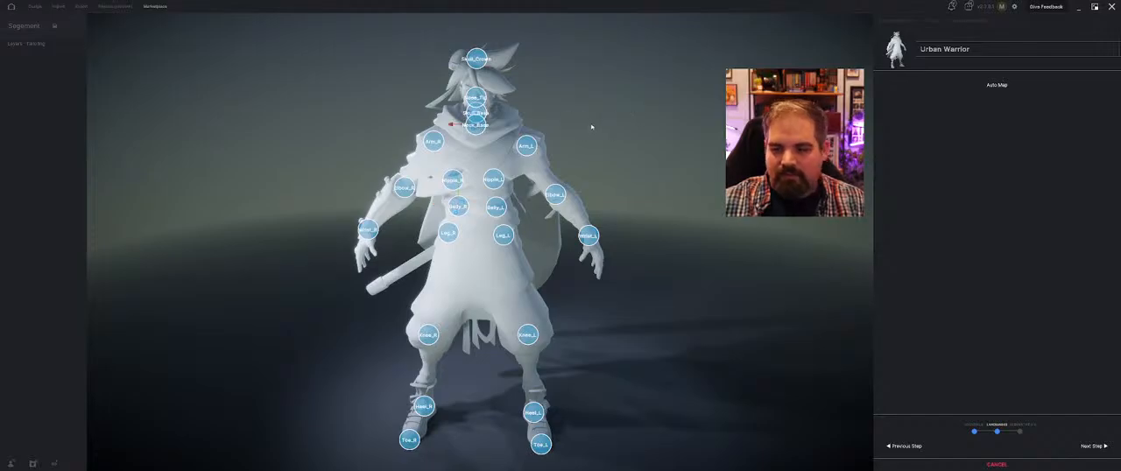
Adjust the Heel_L, Heel_R, Toe_L and Toe_R landmarks in side view so they sit on the avatar's heels and toes
middle_click_drag(591, 127, 667, 128)
scroll(667, 128, "up", 3)
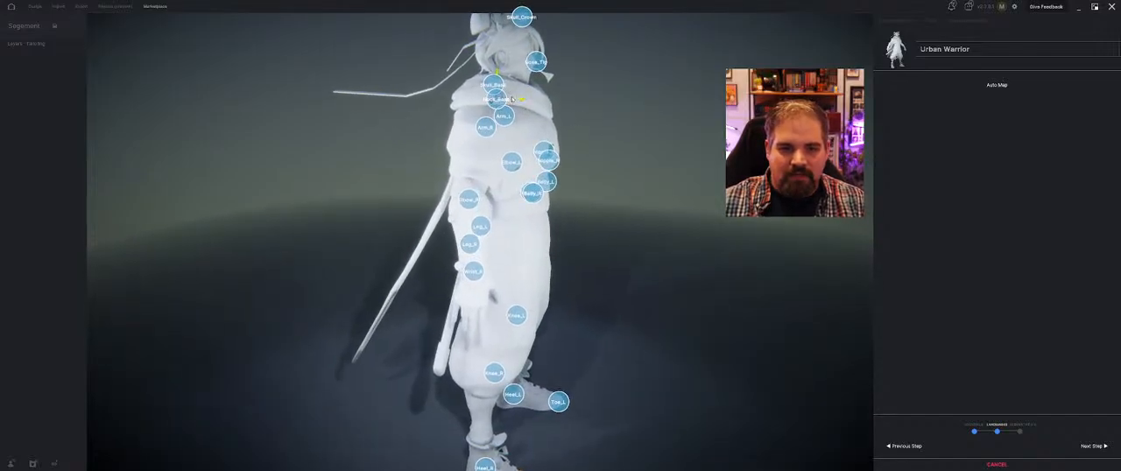
mouse_move(598, 55)
middle_mouse_down()
mouse_move(599, 65)
mouse_move(596, 43)
middle_mouse_up()
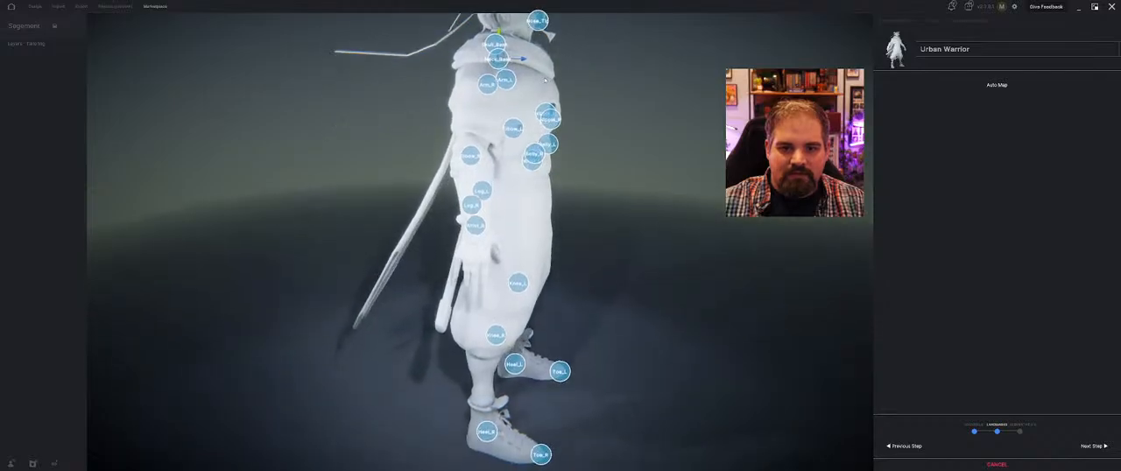
middle_click_drag(465, 172, 442, 196)
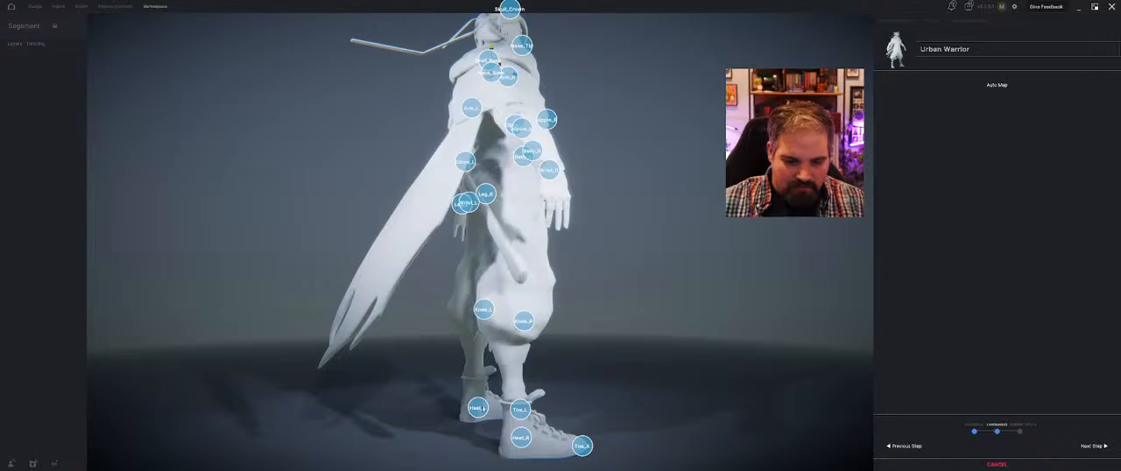
left_click_drag(478, 410, 508, 448)
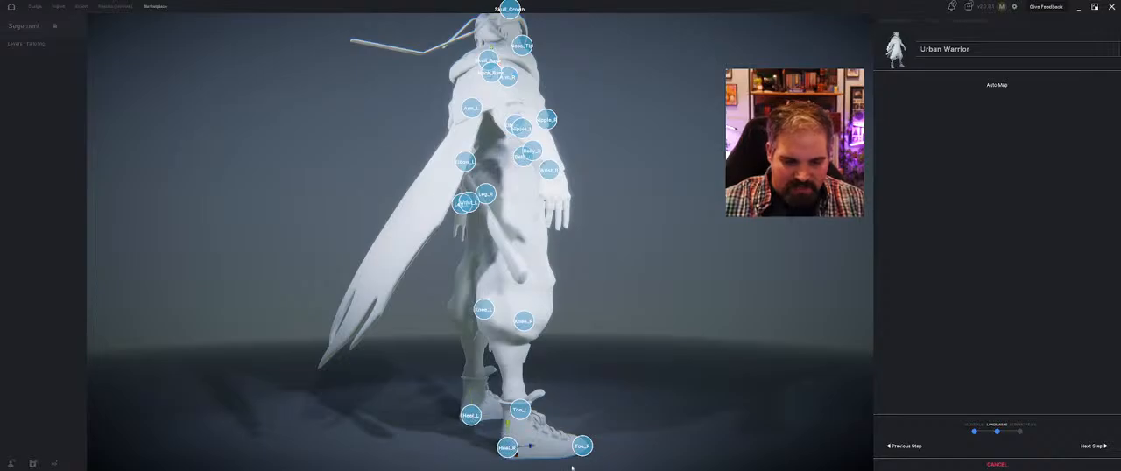
middle_click_drag(572, 440, 552, 363)
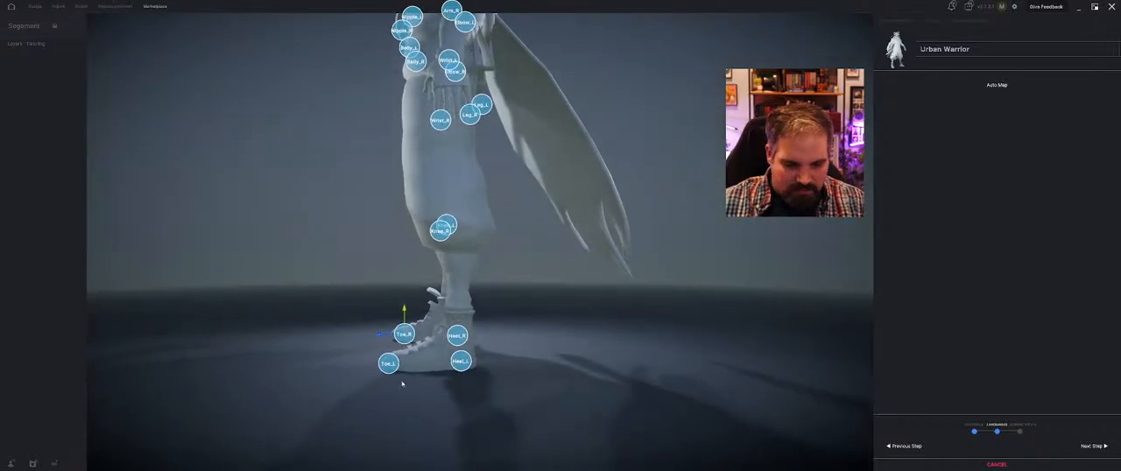
left_click_drag(380, 360, 408, 370)
Examine the landmark placement over the whole avatar from the front and the side
middle_click_drag(508, 233, 610, 239)
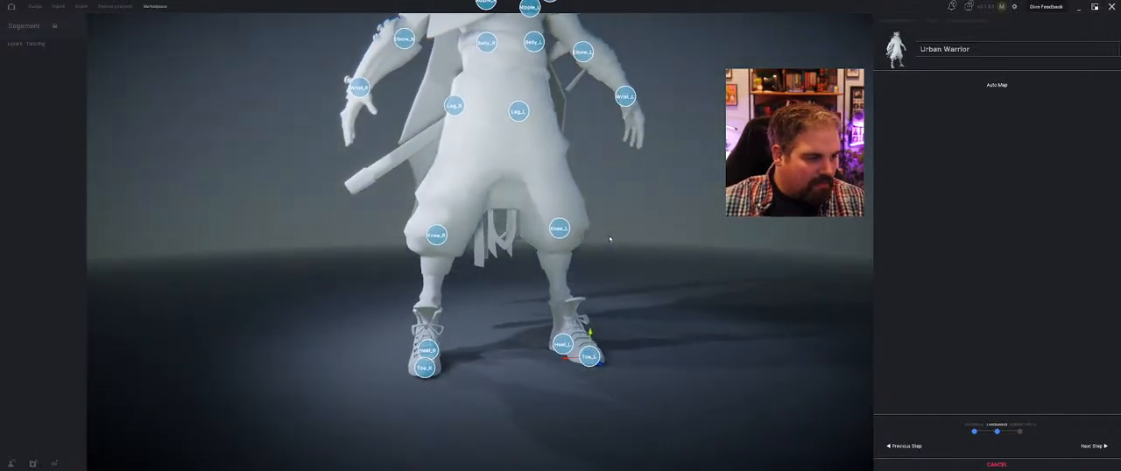
middle_click_drag(363, 196, 340, 241)
scroll(330, 180, "down", 2)
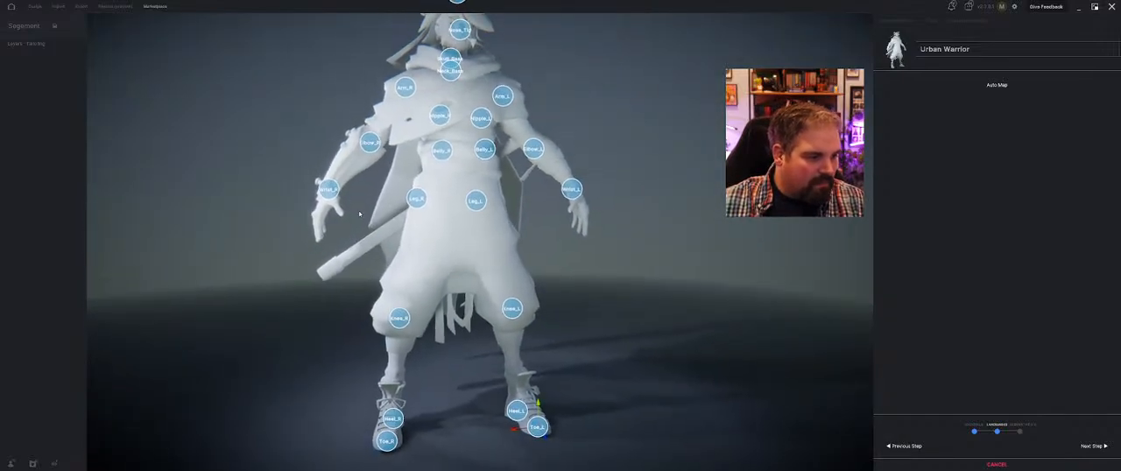
middle_click_drag(322, 143, 356, 193)
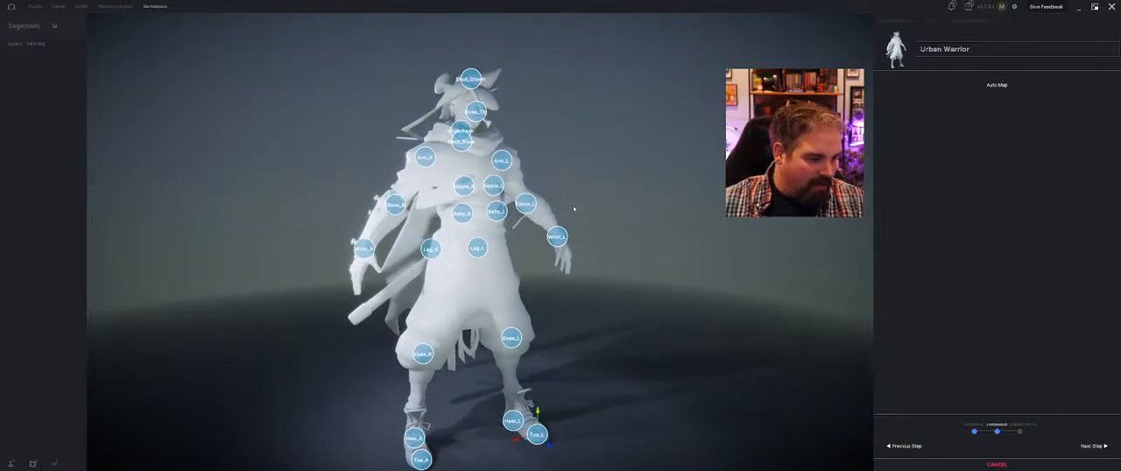
middle_click_drag(580, 147, 526, 150)
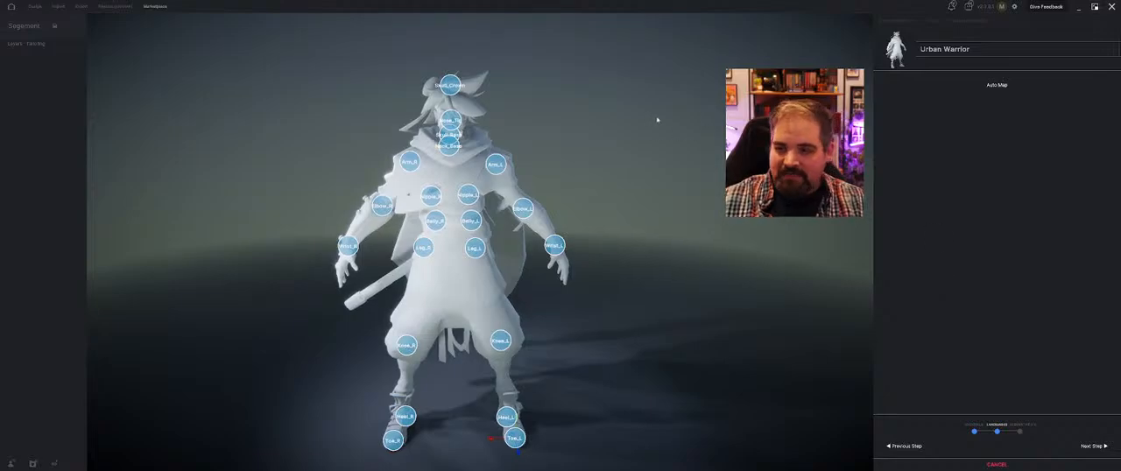
middle_click_drag(658, 117, 619, 132)
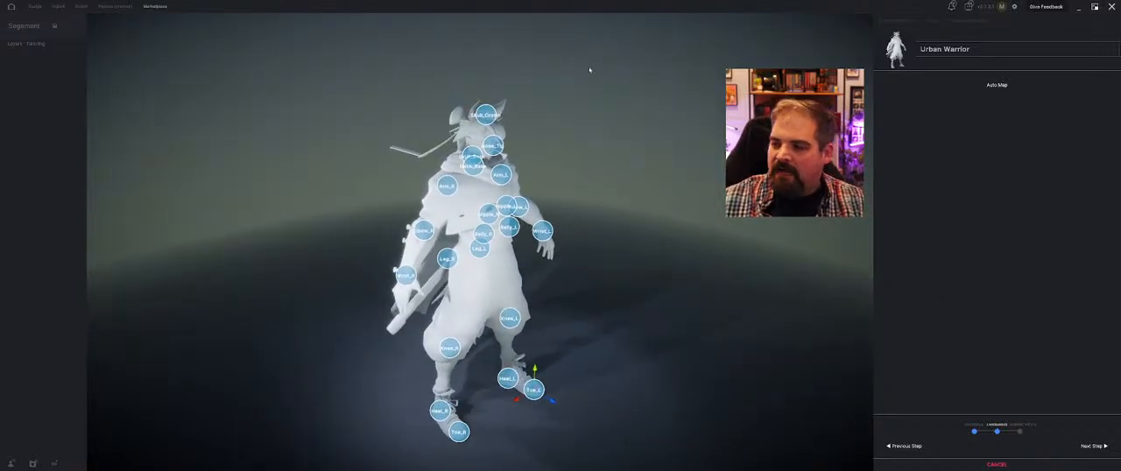
middle_click_drag(597, 73, 580, 98)
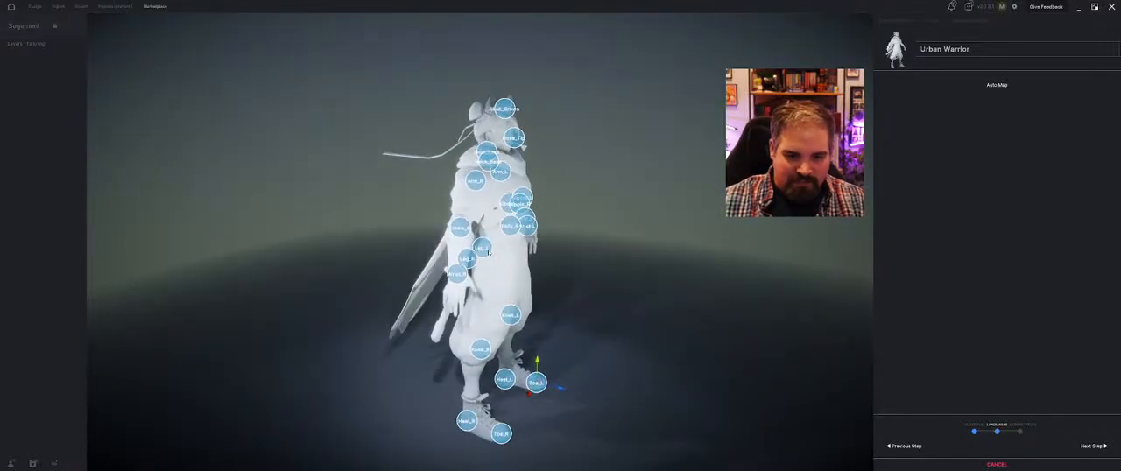
Shift the Leg and Knee landmarks forward in side view so they lie inside the avatar's legs
left_click_drag(511, 255, 524, 275)
left_click(468, 260)
middle_click_drag(524, 275, 459, 275)
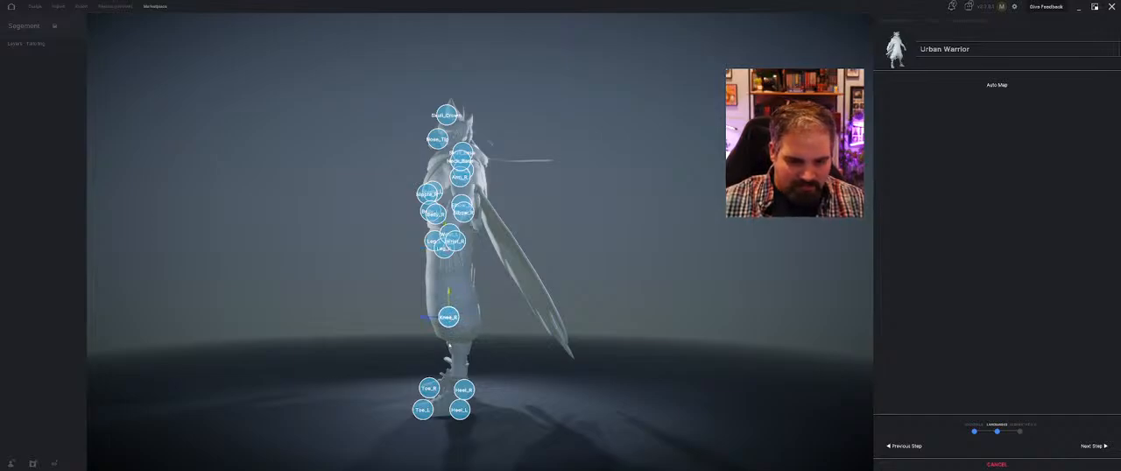
Raise the Skull_Base landmark to the base of the head and nudge Neck_Base forward in the collar
middle_click_drag(470, 299, 631, 310)
scroll(630, 310, "up", 4)
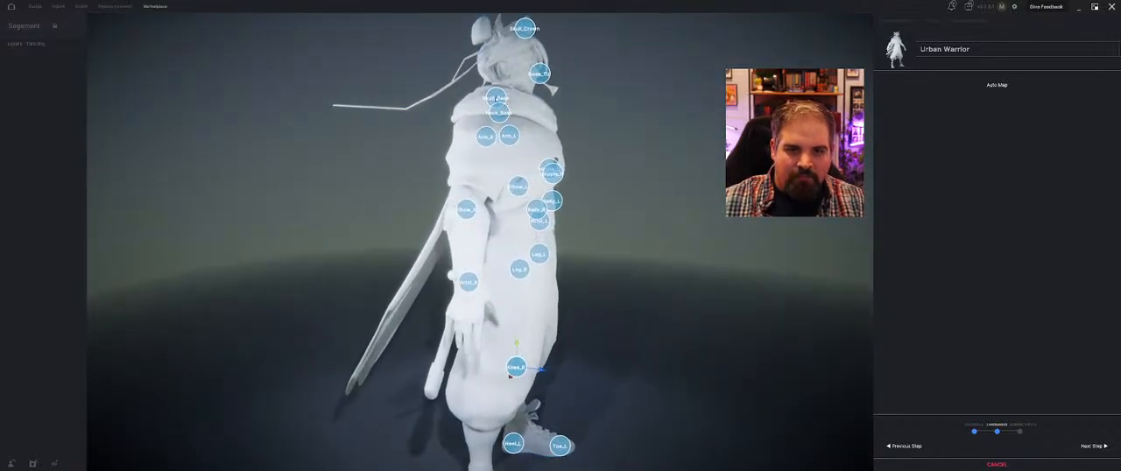
left_click_drag(498, 94, 504, 84)
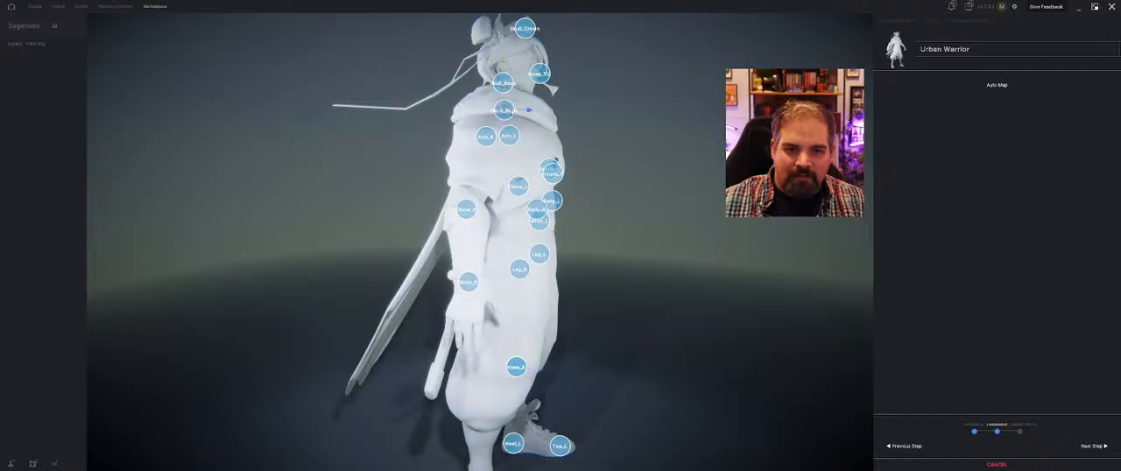
Reposition the Nipple_L and Nipple_R landmarks on the two sides of the avatar's chest
middle_click_drag(506, 109, 383, 147)
left_click_drag(391, 161, 402, 153)
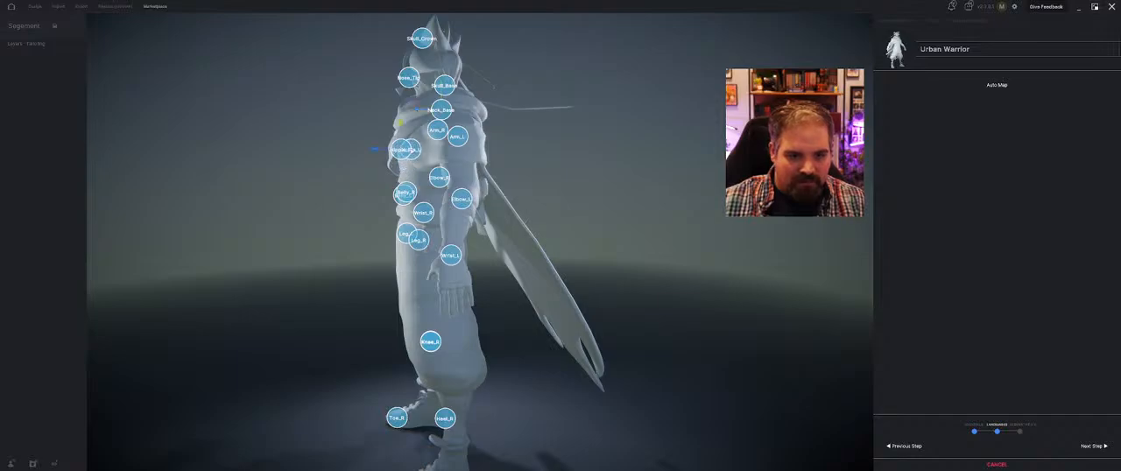
middle_click_drag(403, 153, 427, 184)
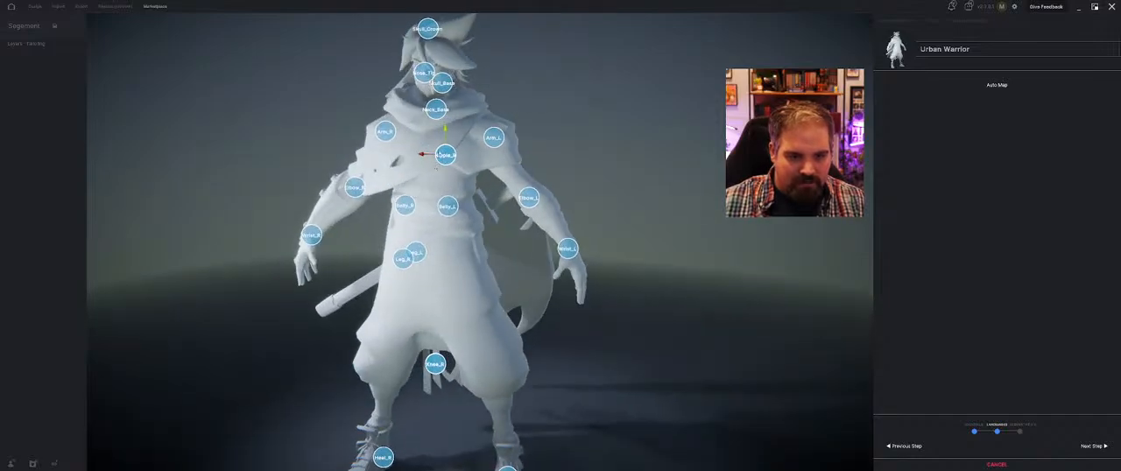
left_click_drag(440, 154, 412, 161)
Adjust the height and depth of the Leg_L and Leg_R landmarks at the hips
mouse_move(415, 255)
left_mouse_down()
mouse_move(465, 258)
mouse_move(408, 248)
left_mouse_up()
middle_click_drag(325, 263, 273, 248)
mouse_move(439, 242)
left_mouse_down()
mouse_move(400, 253)
mouse_move(449, 255)
mouse_move(424, 264)
mouse_move(422, 241)
mouse_move(453, 258)
mouse_move(434, 257)
left_mouse_up()
left_click(458, 251)
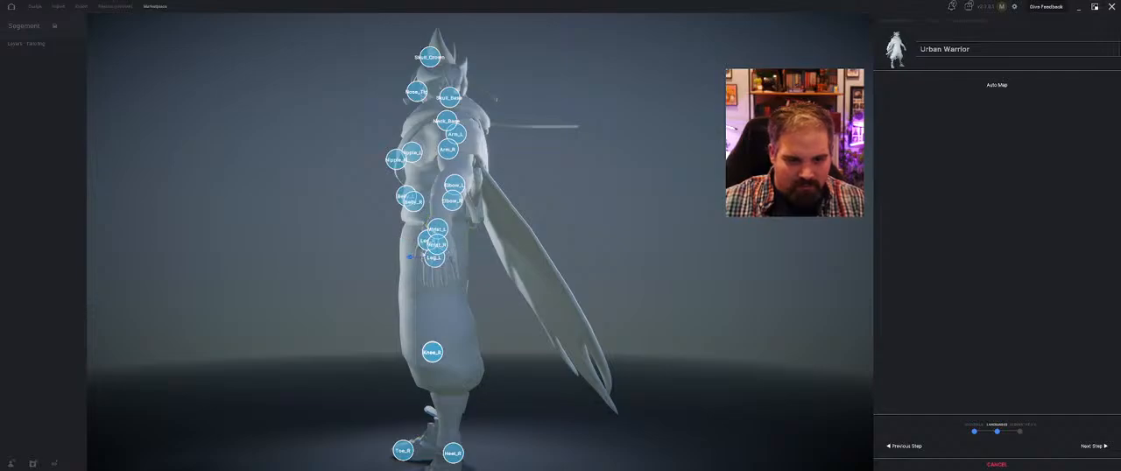
middle_click_drag(424, 255, 452, 251)
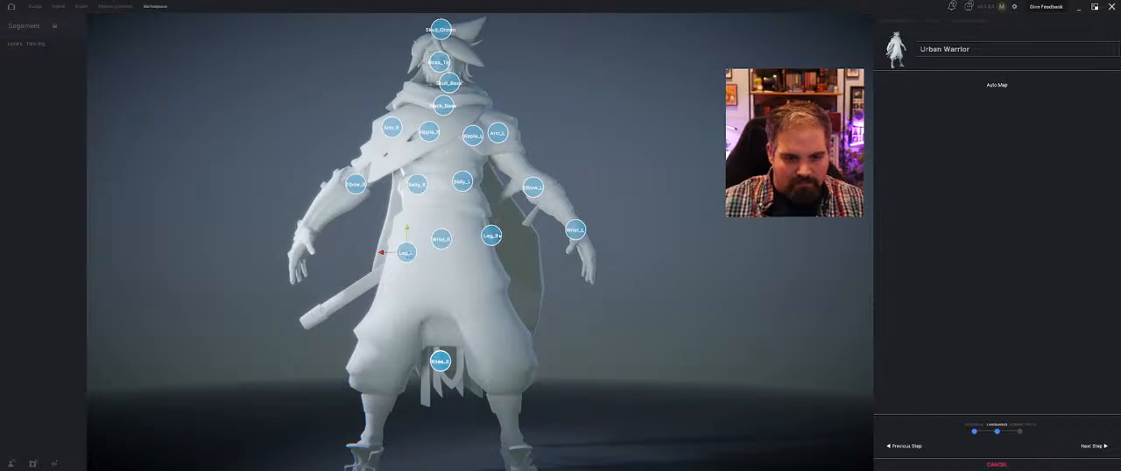
Place Leg_R on the avatar's right hip and Leg_L on its left hip
left_click_drag(493, 235, 410, 233)
middle_click_drag(396, 245, 468, 258)
left_click_drag(483, 257, 501, 256)
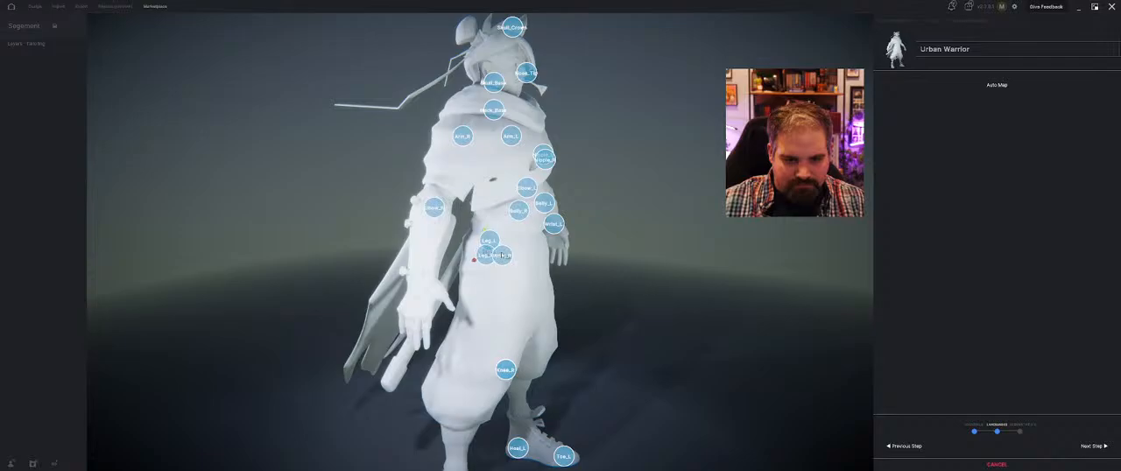
middle_click_drag(656, 274, 546, 275)
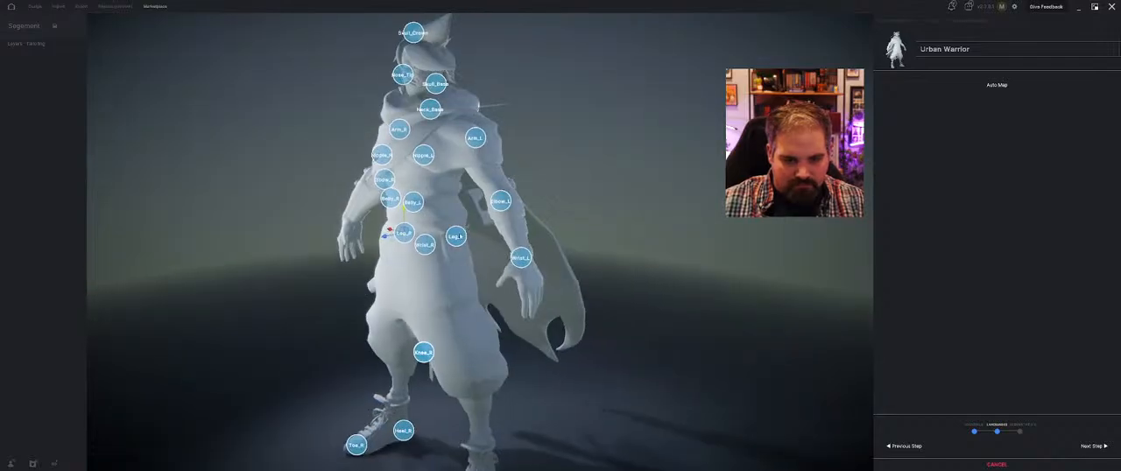
left_click(460, 237)
left_click_drag(443, 239, 429, 241)
mouse_move(428, 242)
middle_mouse_down()
mouse_move(473, 271)
mouse_move(433, 254)
middle_mouse_up()
Move the Wrist_R landmark from the avatar's waist back onto its right wrist
left_click_drag(445, 254, 456, 290)
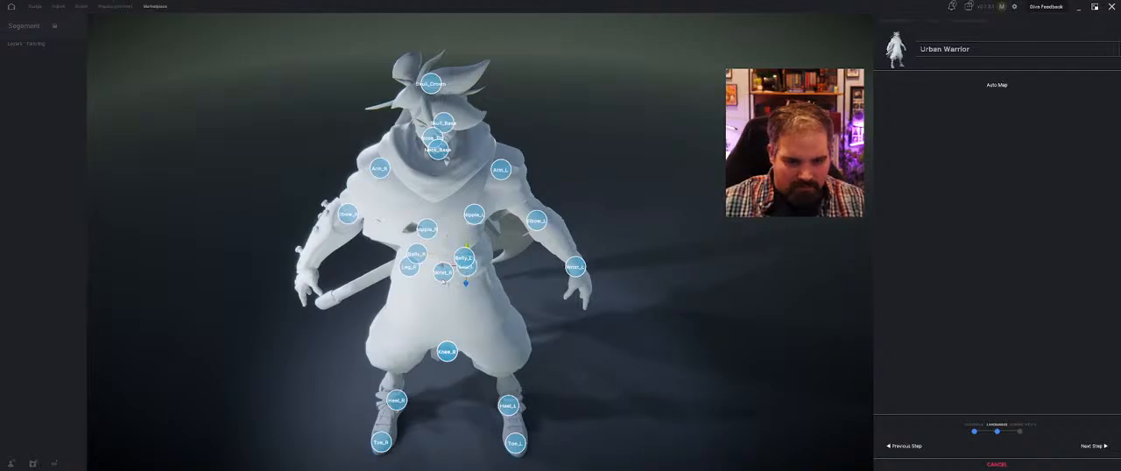
middle_click_drag(290, 278, 467, 283)
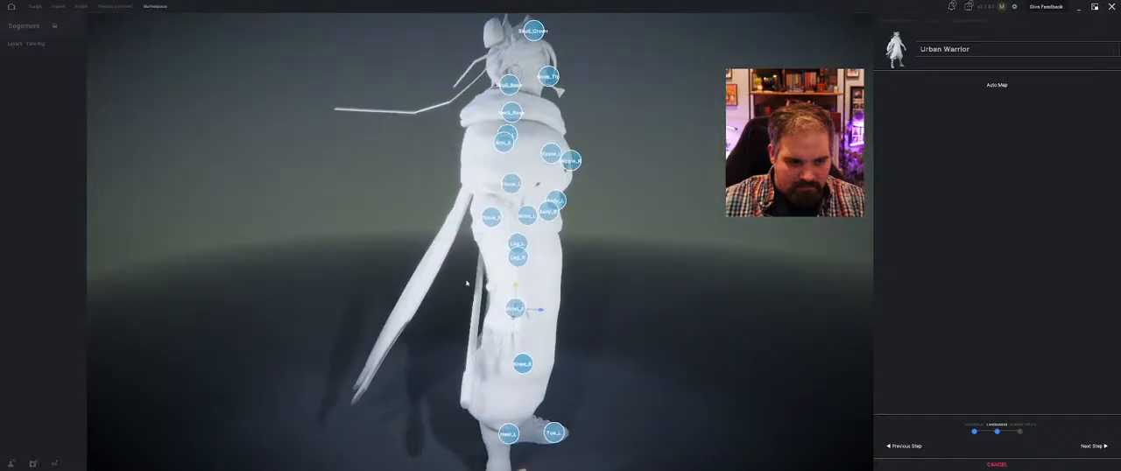
left_click_drag(531, 311, 506, 280)
Separate the overlapping knee landmarks, placing Knee_L on the avatar's right knee and Knee_R on its left knee
middle_click_drag(618, 288, 486, 298)
scroll(488, 293, "down", 3)
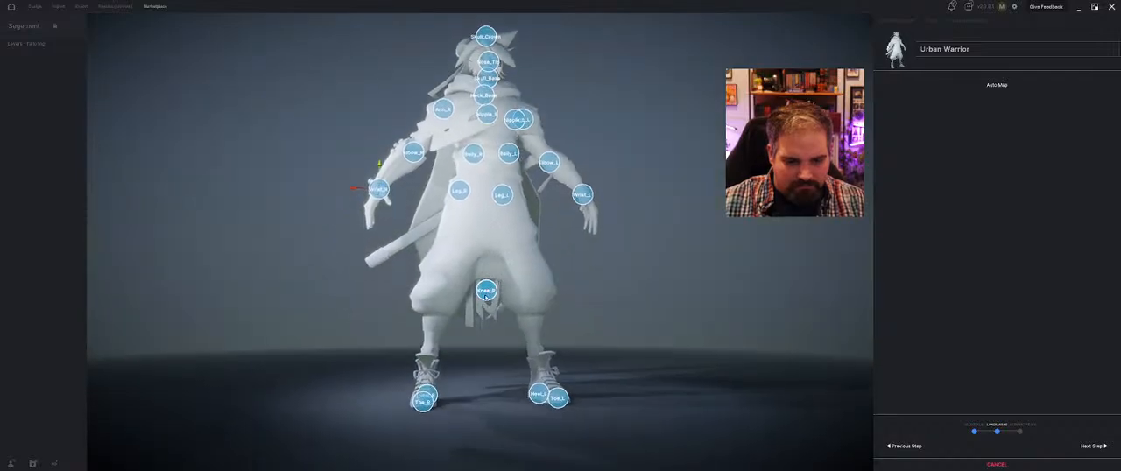
left_click_drag(488, 291, 437, 283)
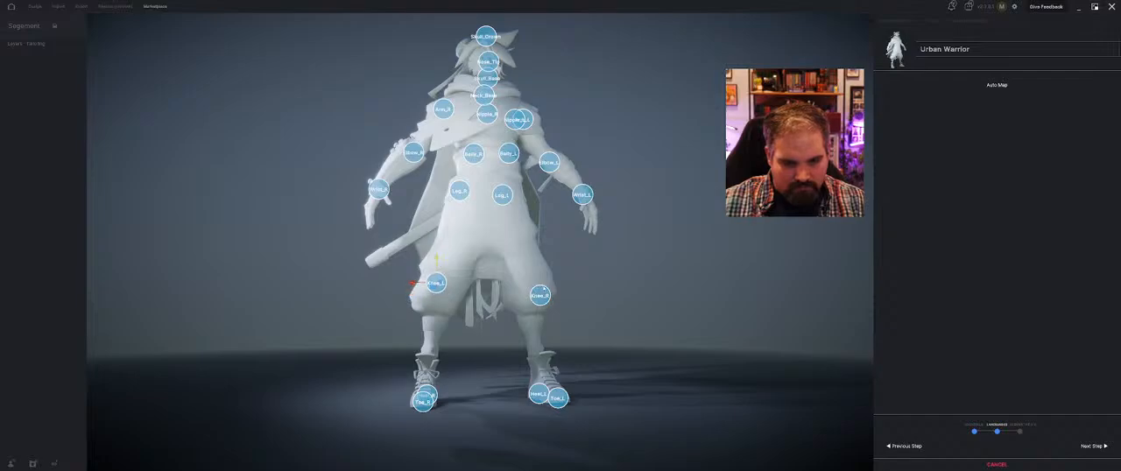
left_click_drag(544, 289, 536, 283)
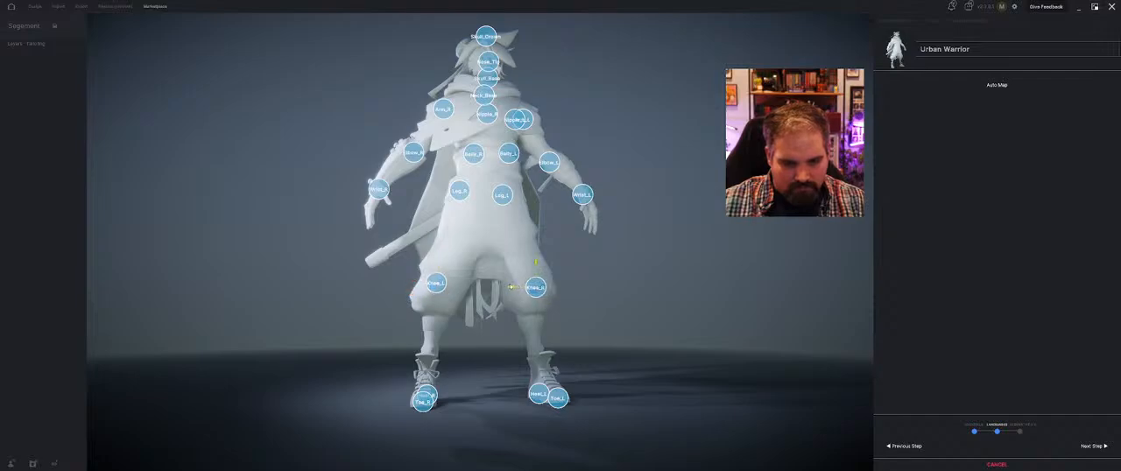
Adjust the front-to-back position of the Knee_R and Knee_L landmarks in side view
right_click_drag(512, 287, 409, 297)
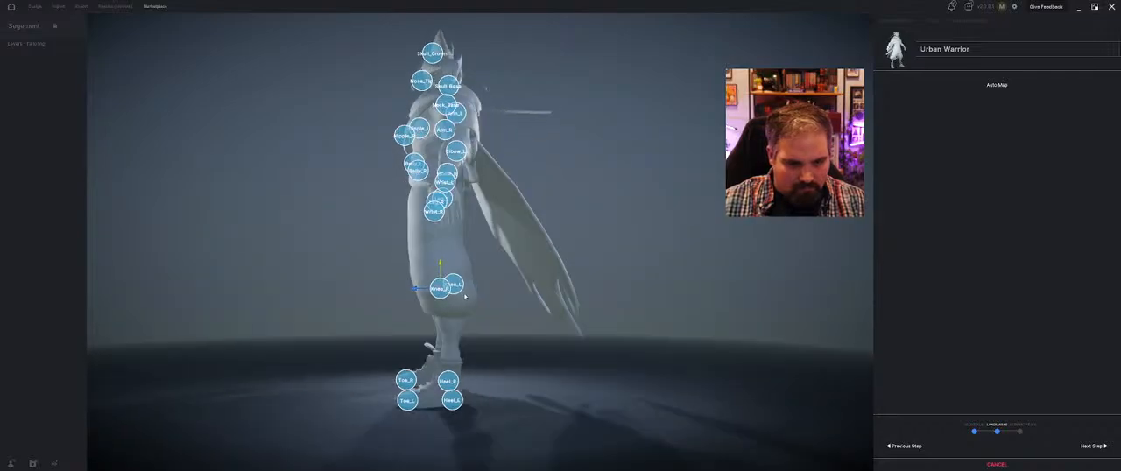
left_click_drag(454, 286, 459, 291)
right_click_drag(433, 292, 442, 292)
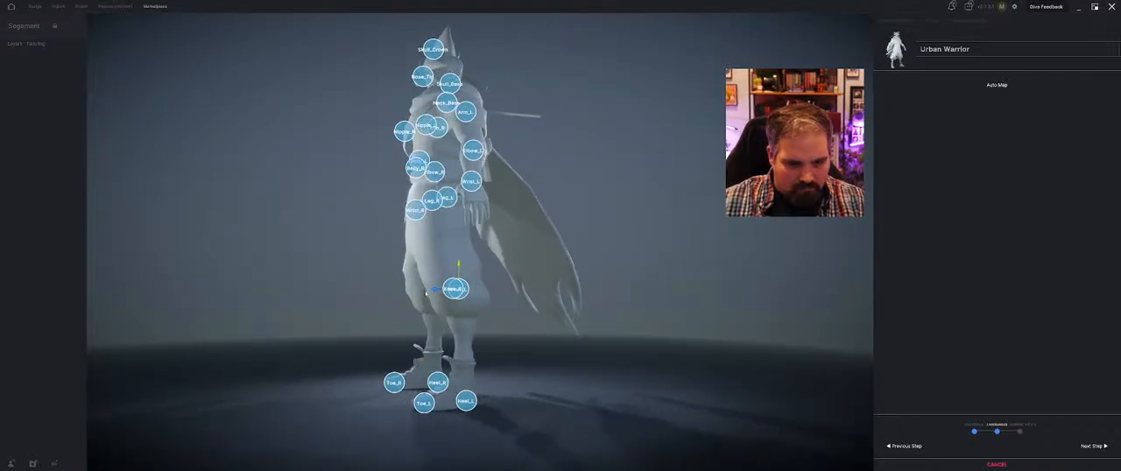
left_click_drag(433, 292, 401, 292)
Move Knee_L sideways and back so it sits on the avatar's right knee
right_click_drag(402, 293, 495, 306)
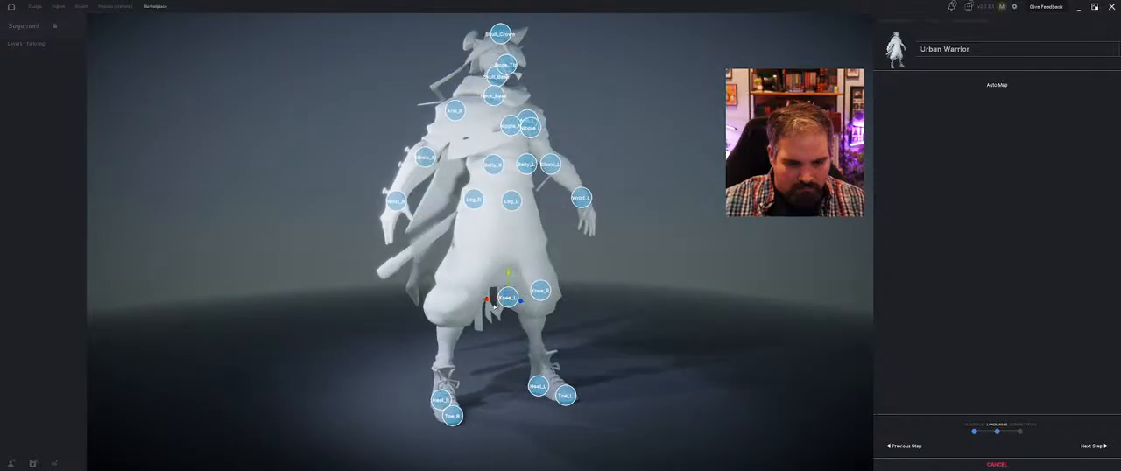
left_click_drag(491, 304, 449, 304)
right_click_drag(448, 305, 559, 303)
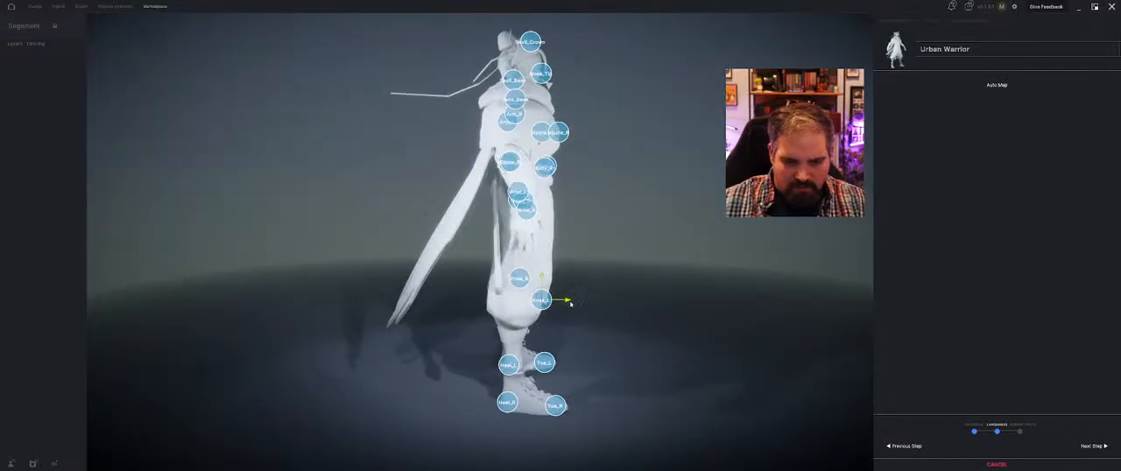
left_click_drag(566, 303, 550, 302)
right_click_drag(531, 289, 477, 278)
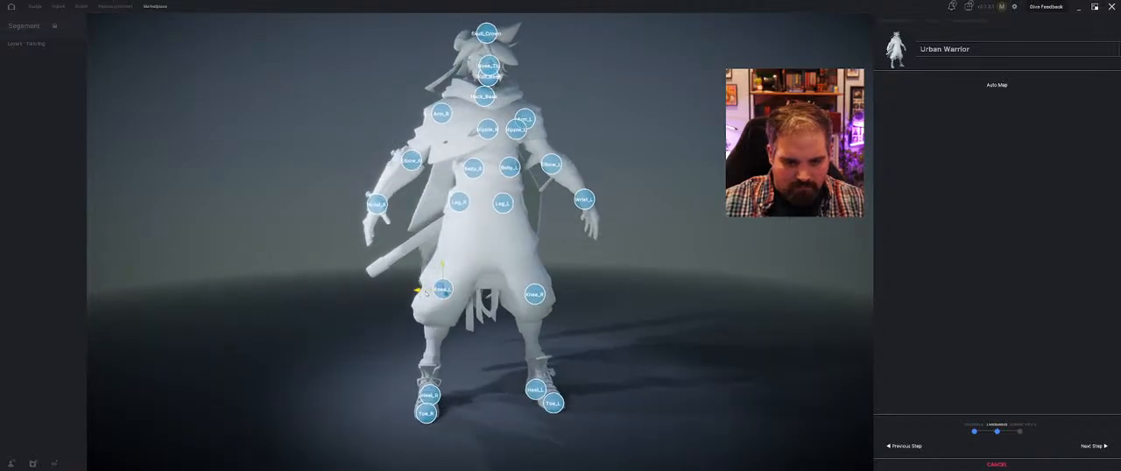
right_click_drag(417, 292, 494, 248)
Accept the landmarks and continue to the segmentation stage of the Urban Warrior import
right_click_drag(518, 221, 844, 310)
left_click(1095, 446)
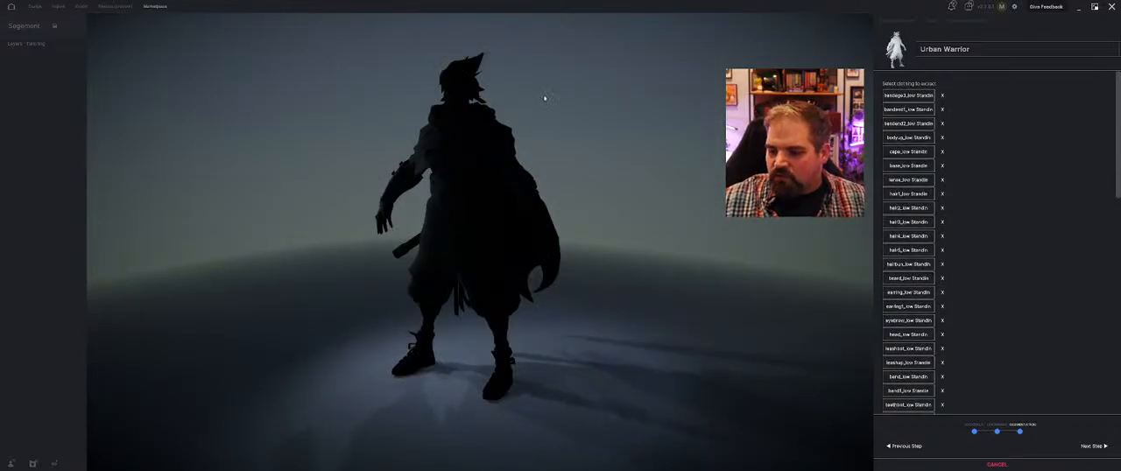
right_click_drag(418, 193, 554, 182)
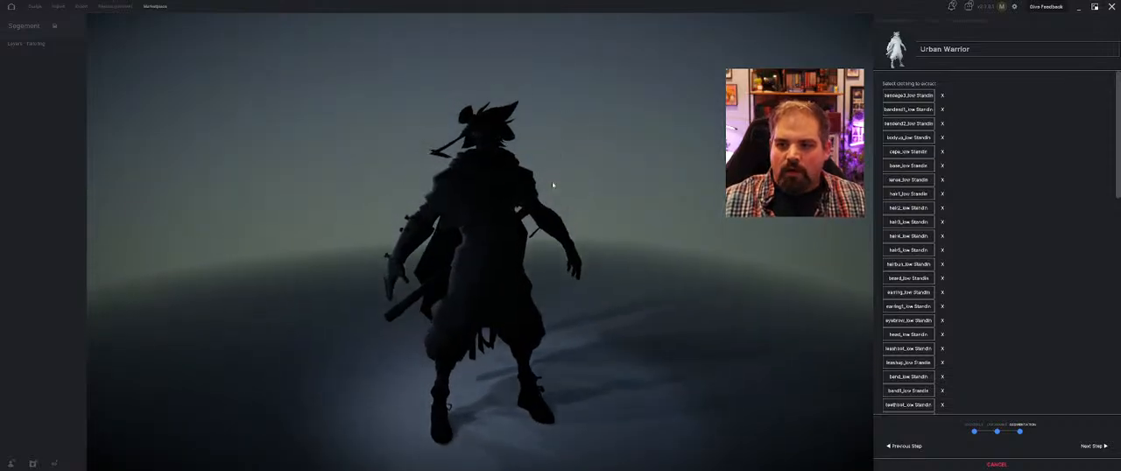
Assign the bandage3 and bodyup meshes to the yellow group and the two bandend meshes to the red group
left_click(888, 97)
left_click(903, 110)
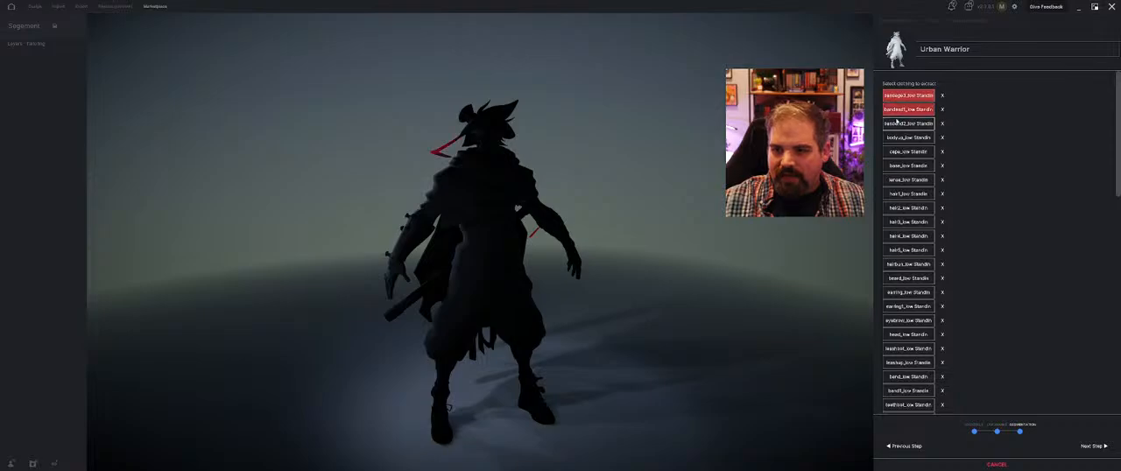
left_click(902, 123)
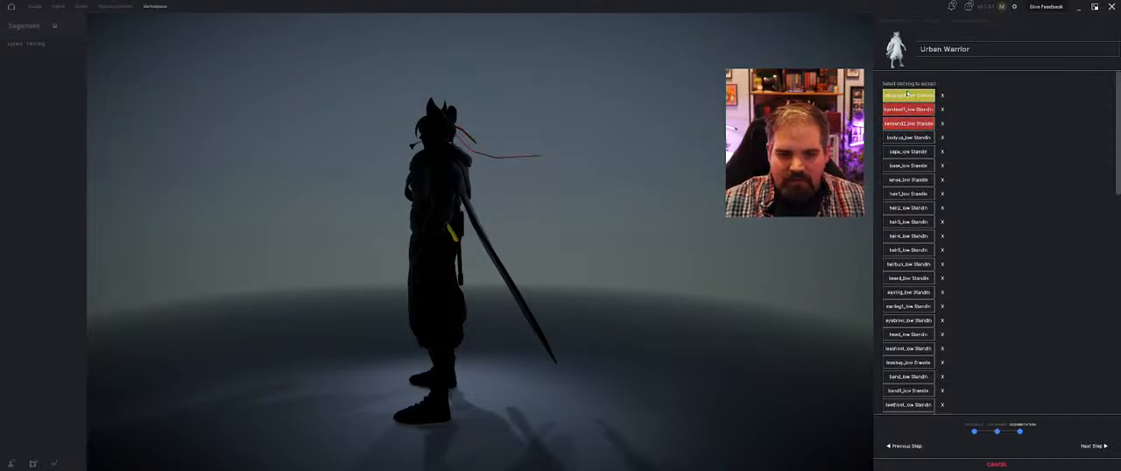
left_click(914, 138)
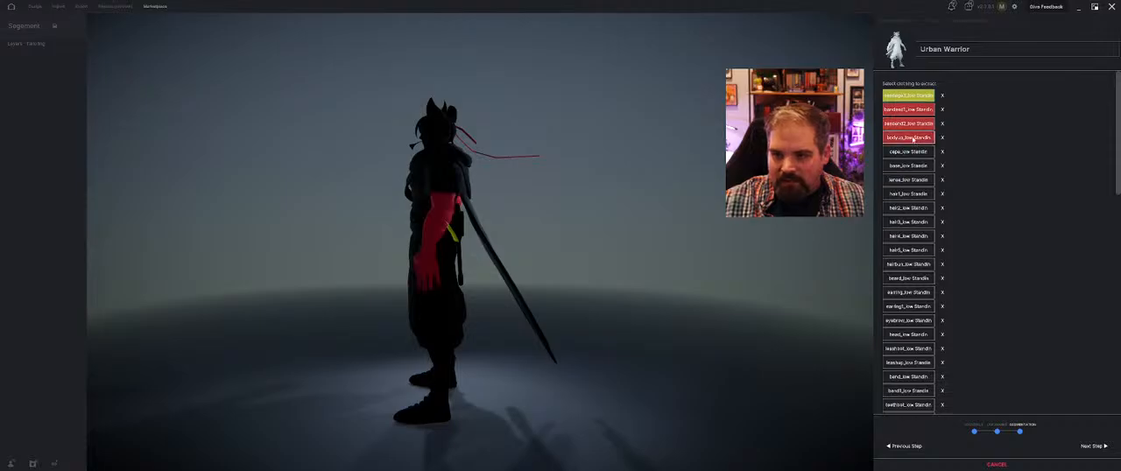
left_click(914, 139)
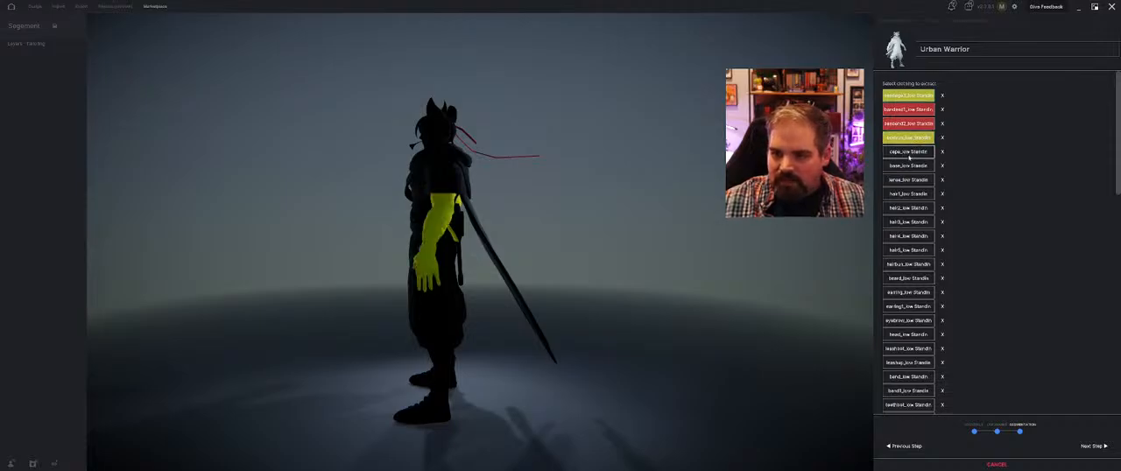
Assign the cape and base meshes to the red group
left_click(911, 152)
left_click(911, 166)
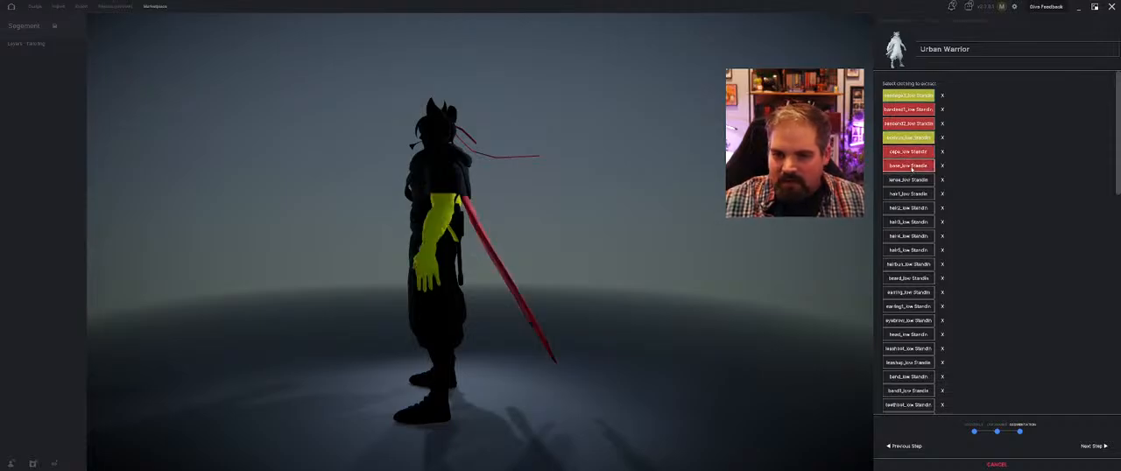
left_click(912, 168)
left_click_drag(684, 186, 541, 188)
left_click(900, 170)
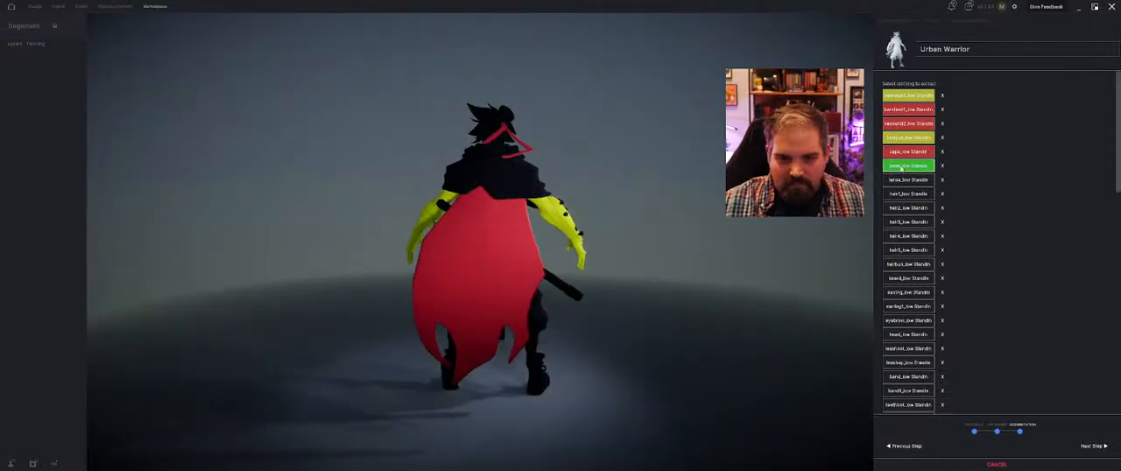
left_click_drag(627, 215, 419, 209)
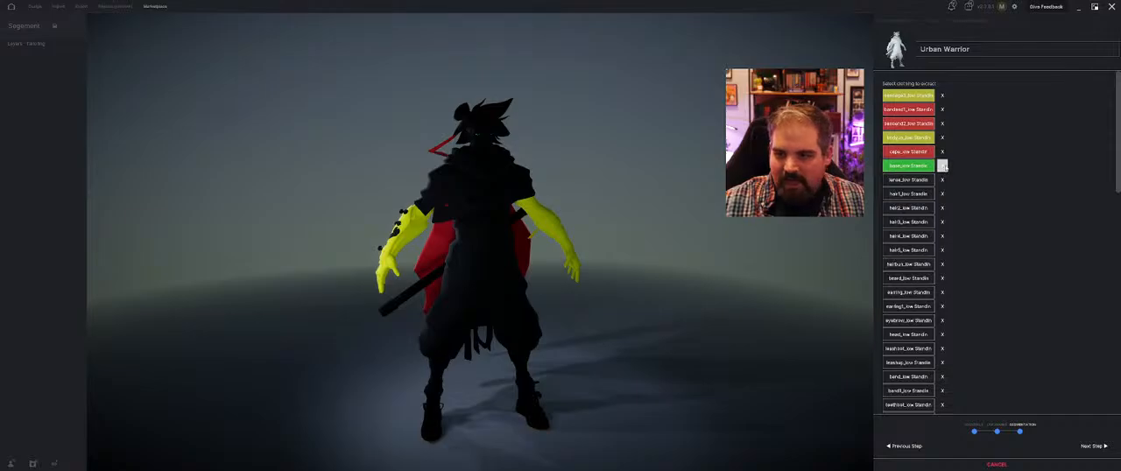
left_click(911, 167)
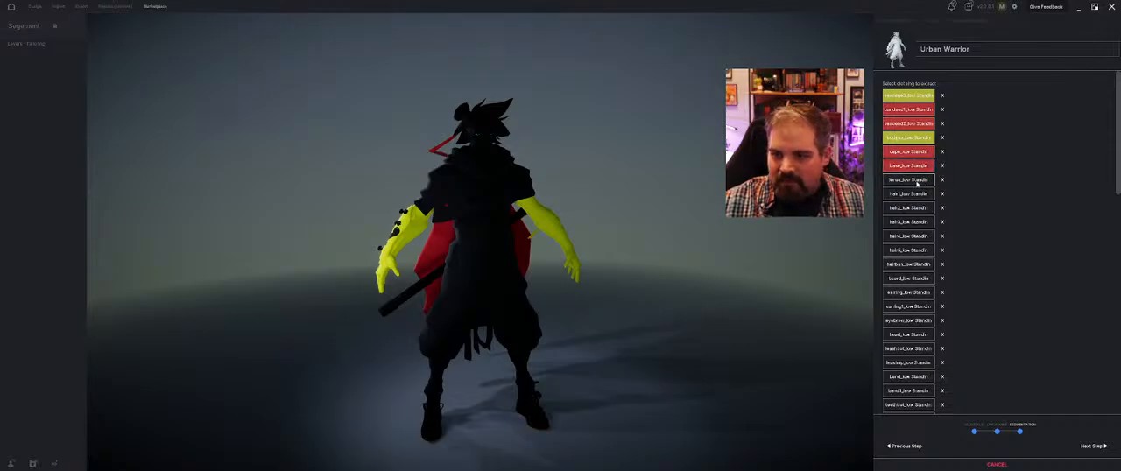
Add the lense, hair1 to hair5, hairbun, beard and earring meshes to the red group
left_click(913, 181)
left_click(914, 194)
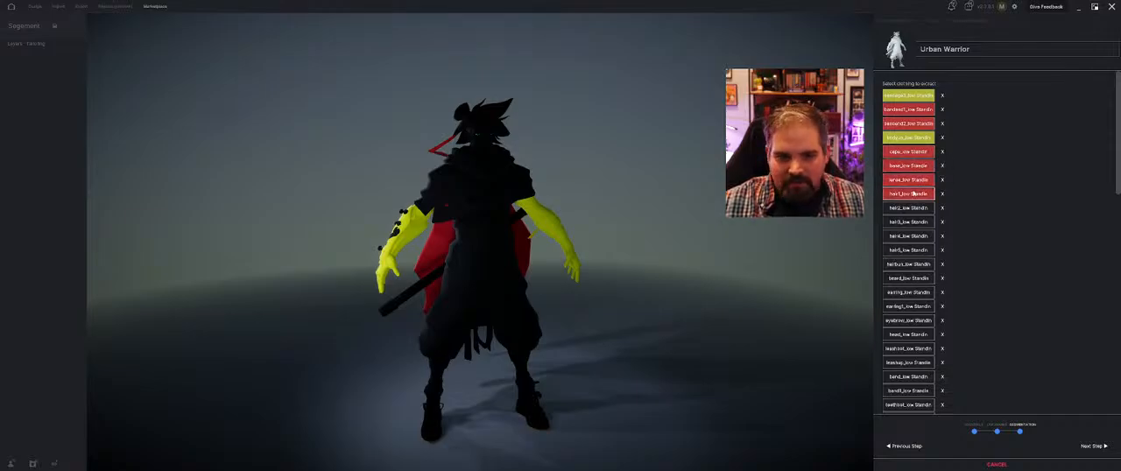
left_click(908, 208)
left_click(911, 221)
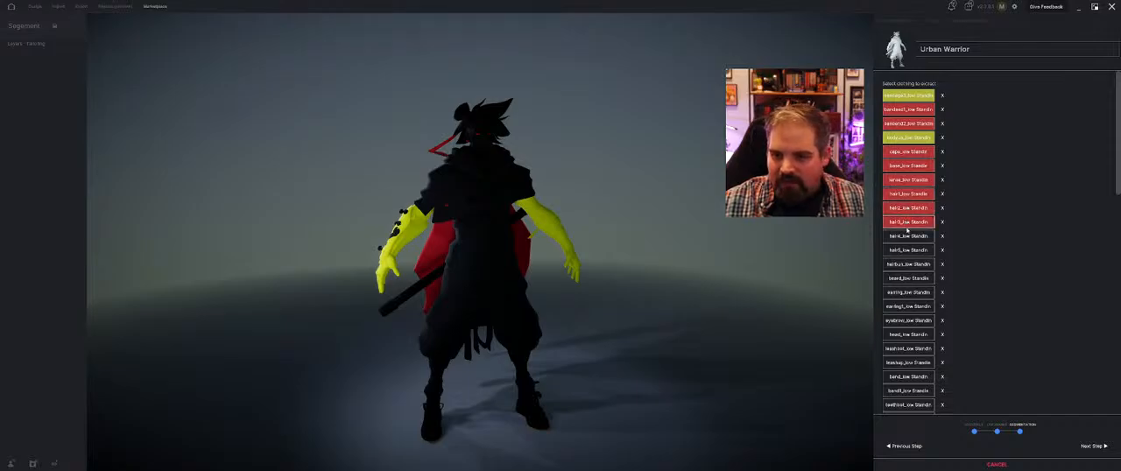
left_click(913, 236)
left_click(914, 251)
left_click(911, 265)
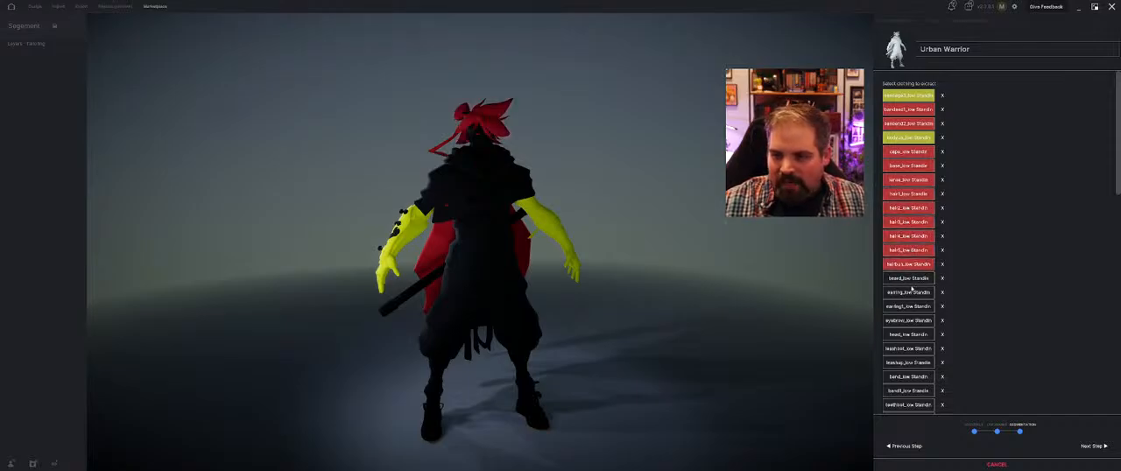
left_click(911, 279)
left_click(911, 293)
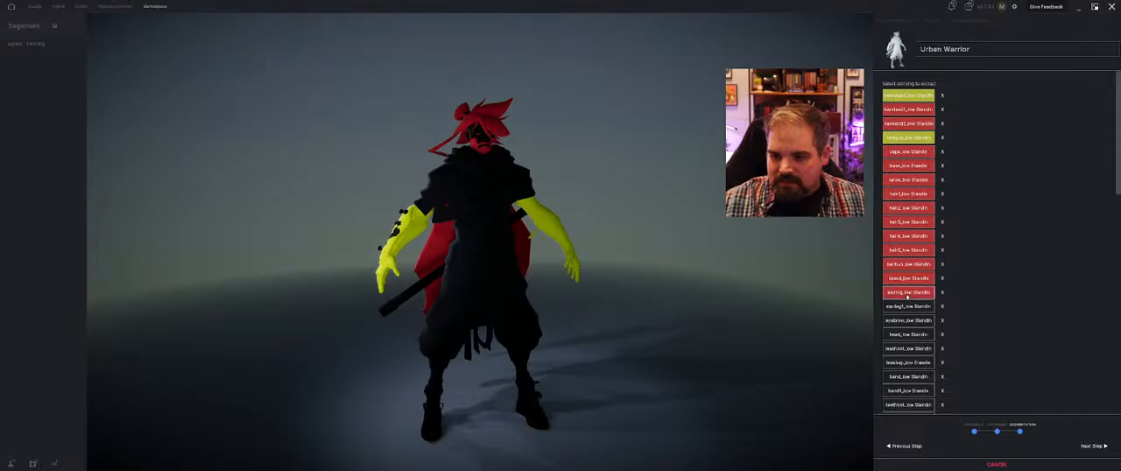
Examine the avatar's highlighted meshes from several angles and check the rest of the mesh list
left_click_drag(632, 224, 653, 243)
scroll(928, 304, "down", 5)
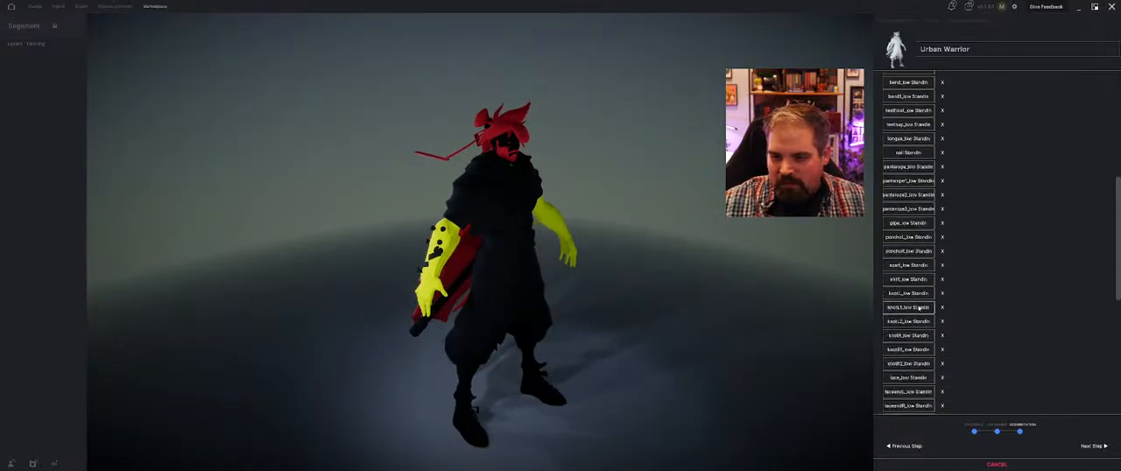
scroll(935, 256, "up", 5)
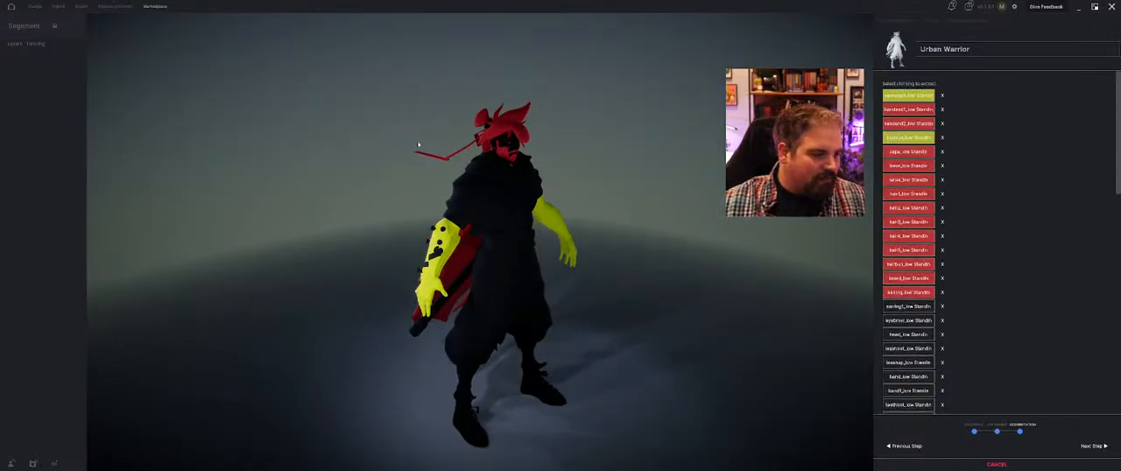
left_click_drag(408, 371, 444, 184)
left_click_drag(382, 251, 726, 218)
scroll(936, 298, "down", 3)
scroll(937, 299, "down", 10)
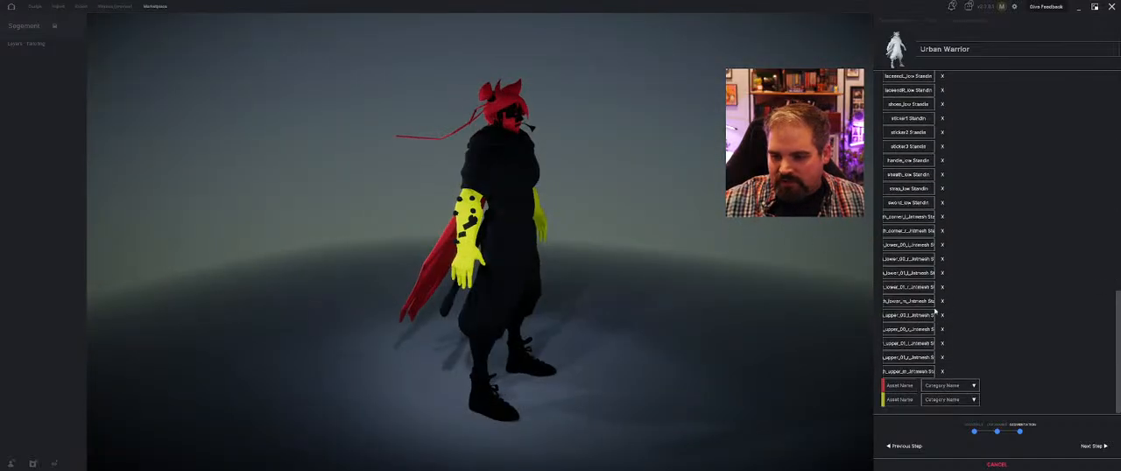
scroll(902, 346, "up", 4)
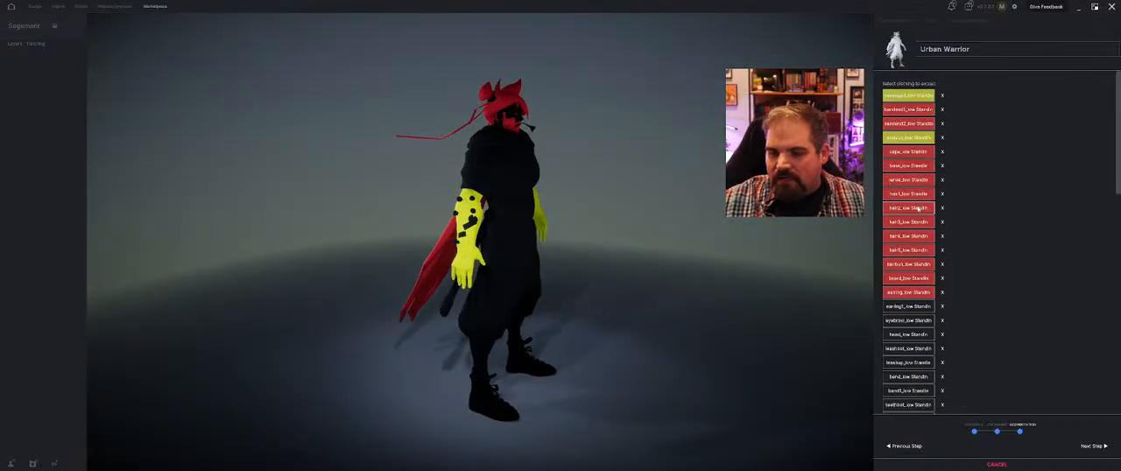
Name the red asset Head Gear and the yellow asset Chest and Arms
scroll(911, 322, "down", 4)
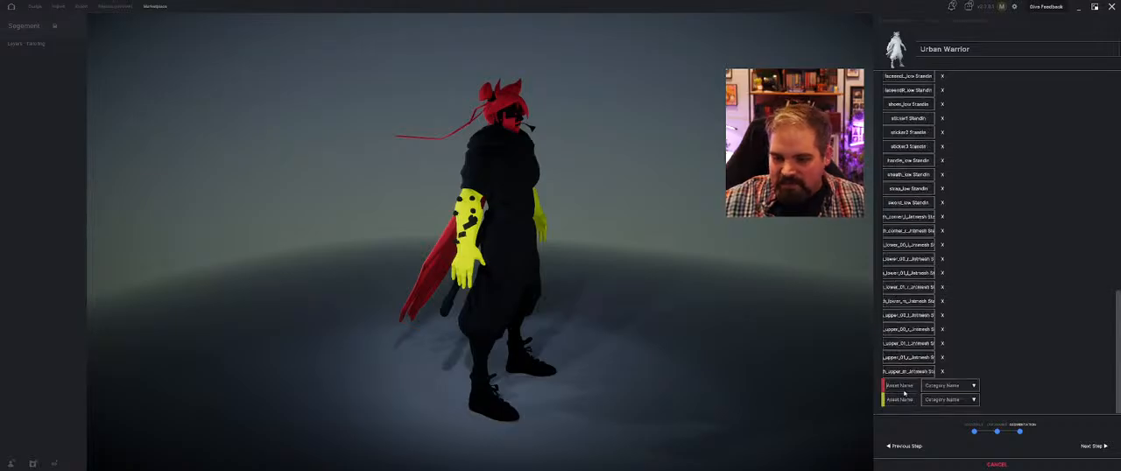
left_click(905, 390)
type("Headgear")
scroll(905, 391, "up", 10)
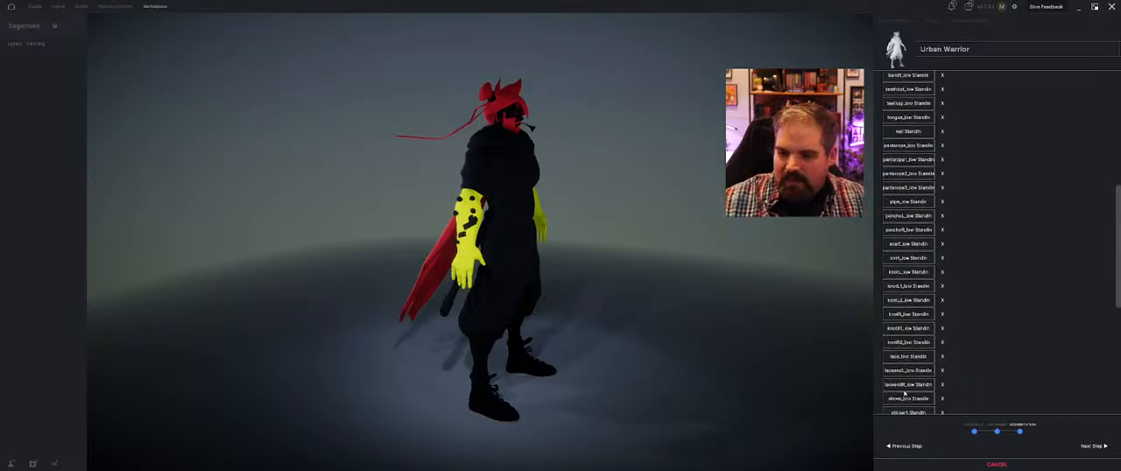
left_click_drag(738, 307, 675, 298)
scroll(906, 217, "down", 10)
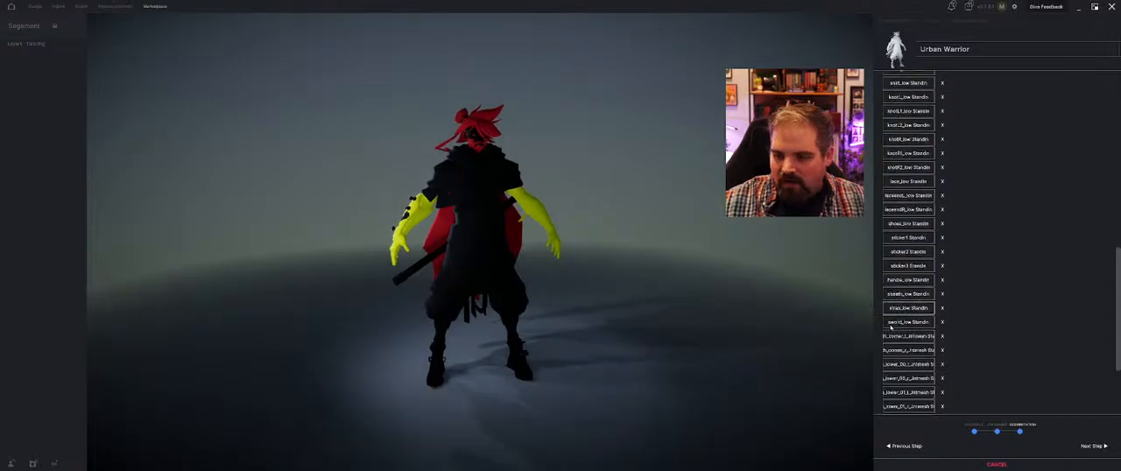
left_click(900, 399)
type("Chest")
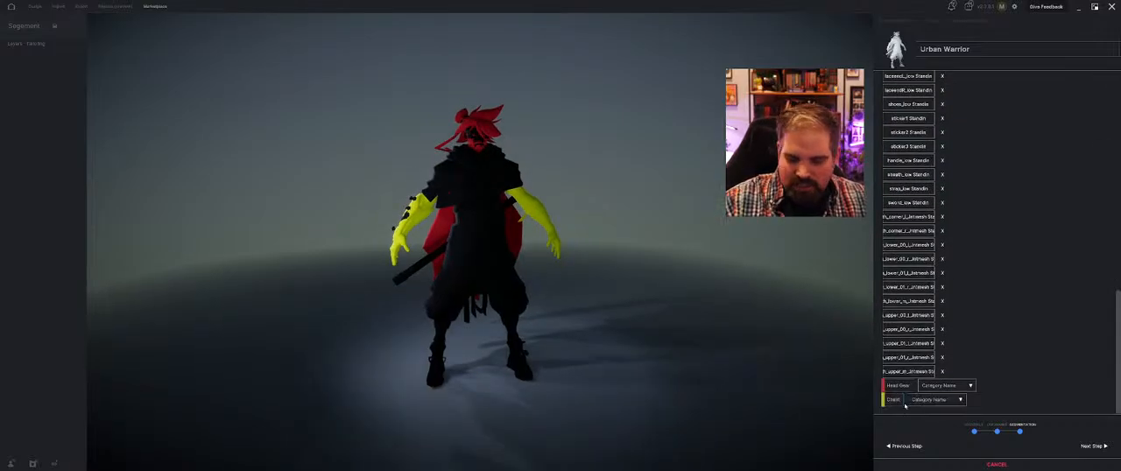
type(" and Arms")
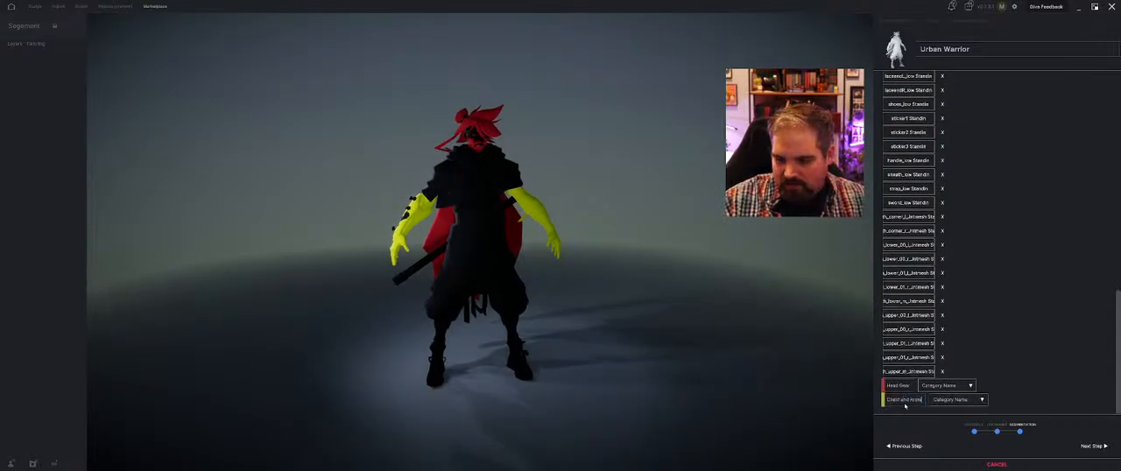
Set the Head Gear category to Head and the Chest and Arms category to Jackets
left_click(946, 385)
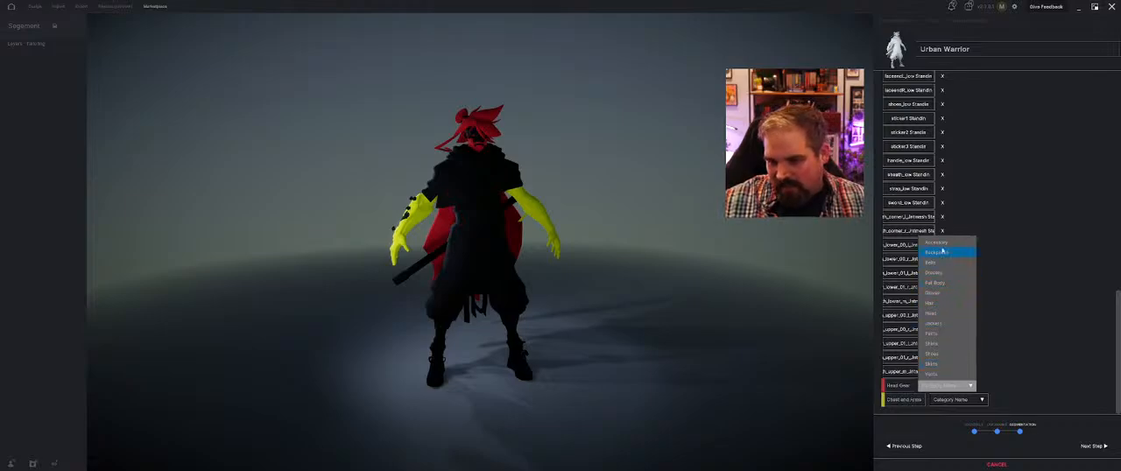
left_click(944, 315)
left_click(957, 399)
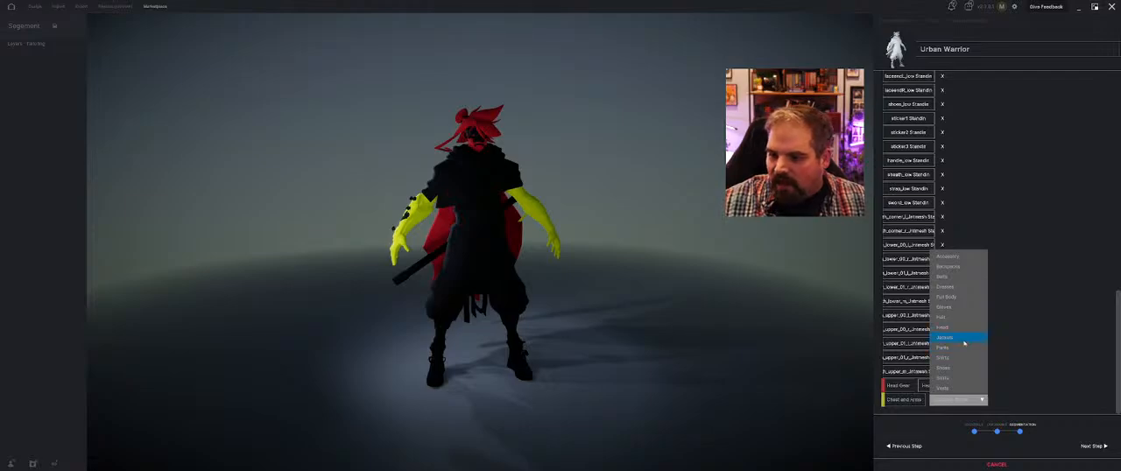
left_click(964, 340)
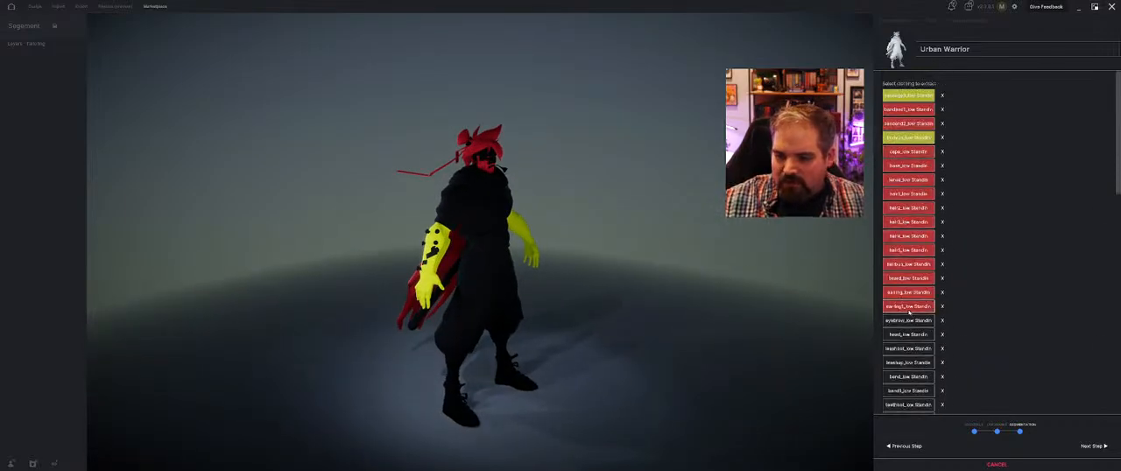
Add the earring1 and eyebrow meshes to the red Head Gear group, leaving the head mesh unassigned
left_click(922, 308)
left_click(915, 321)
left_click(918, 334)
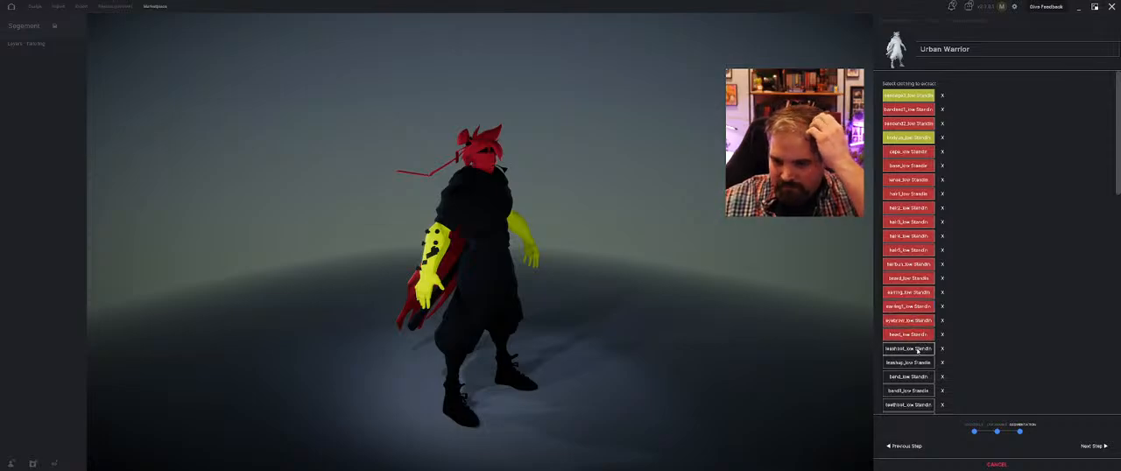
left_click(915, 336)
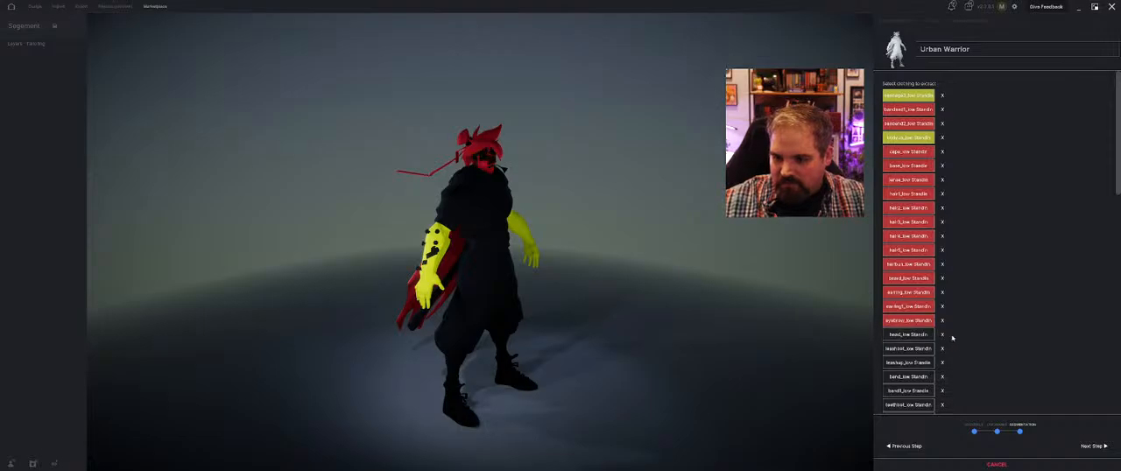
Try the last upper mesh in both groups, clear it, and assign the upper_01_r mesh just above it to red Head Gear
left_click_drag(857, 335, 508, 242)
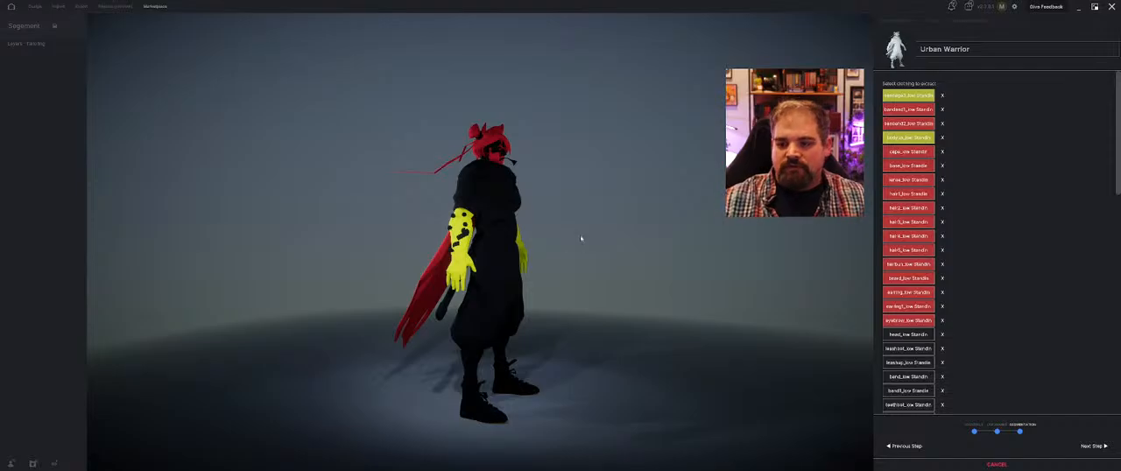
left_click_drag(627, 265, 509, 404)
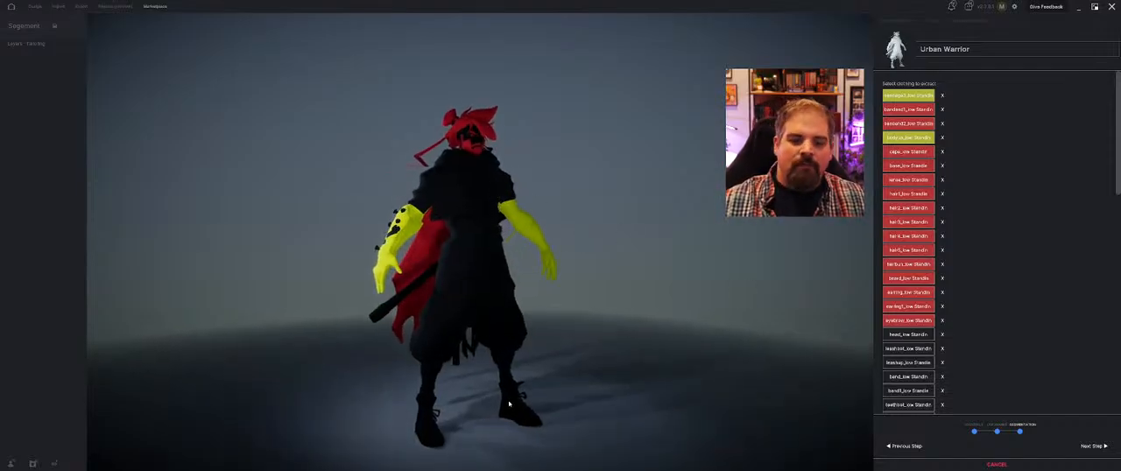
scroll(907, 368, "down", 10)
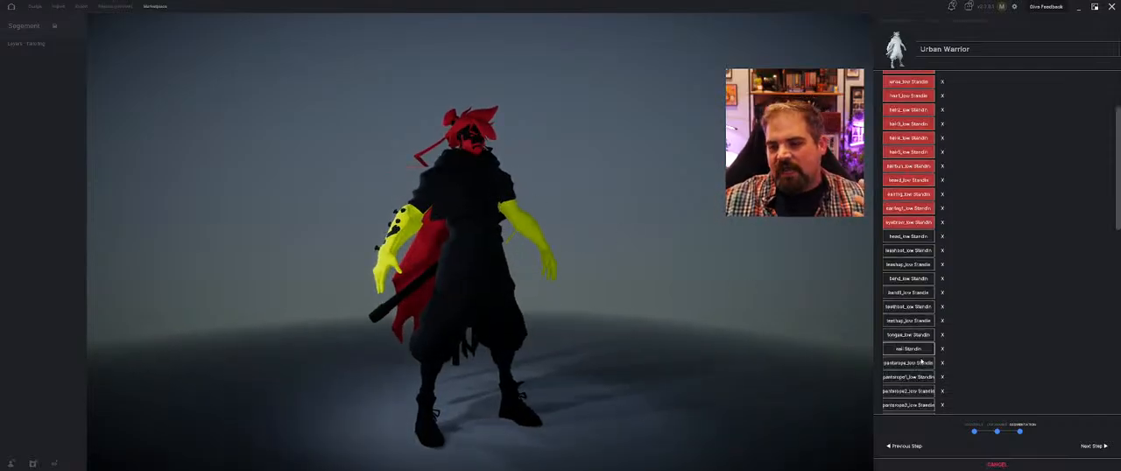
left_click(906, 376)
left_click(906, 376)
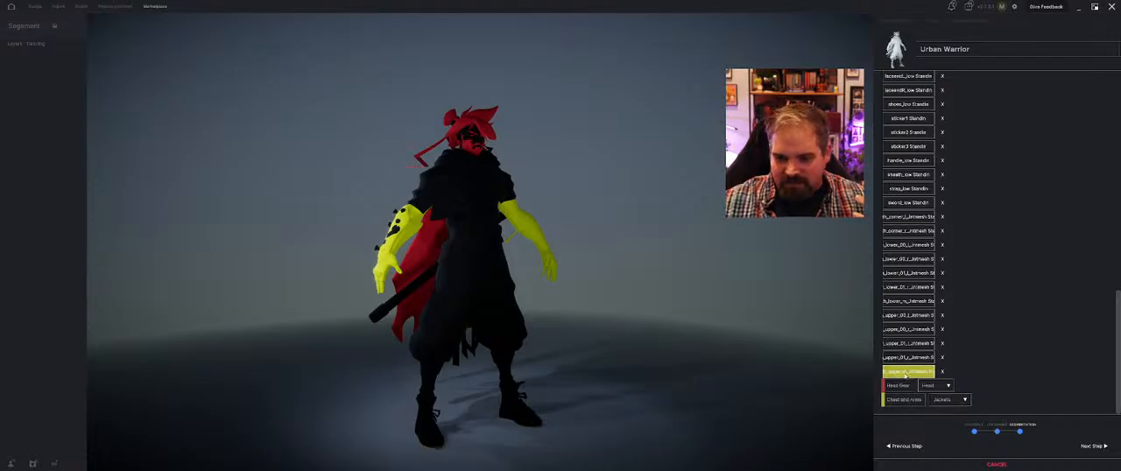
left_click(906, 376)
left_click(906, 376)
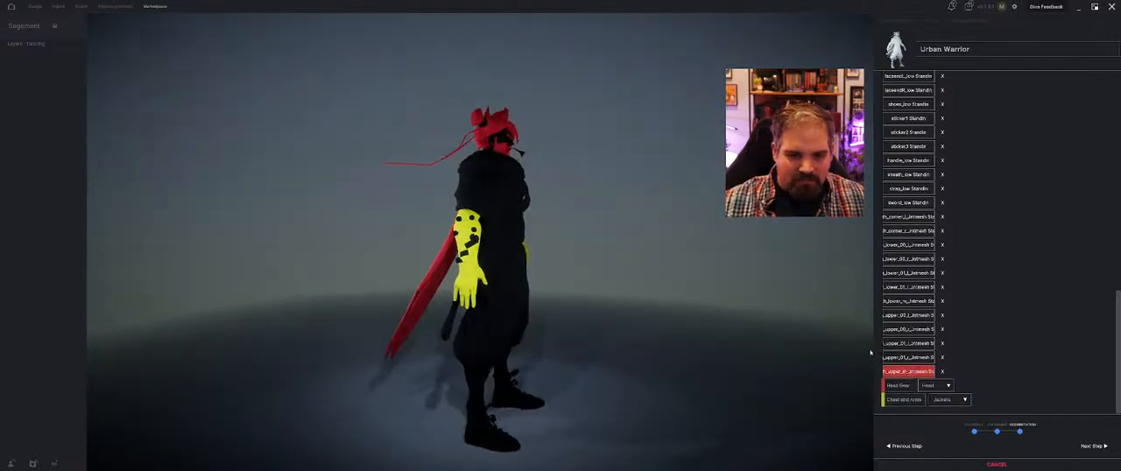
left_click(925, 373)
left_click(911, 358)
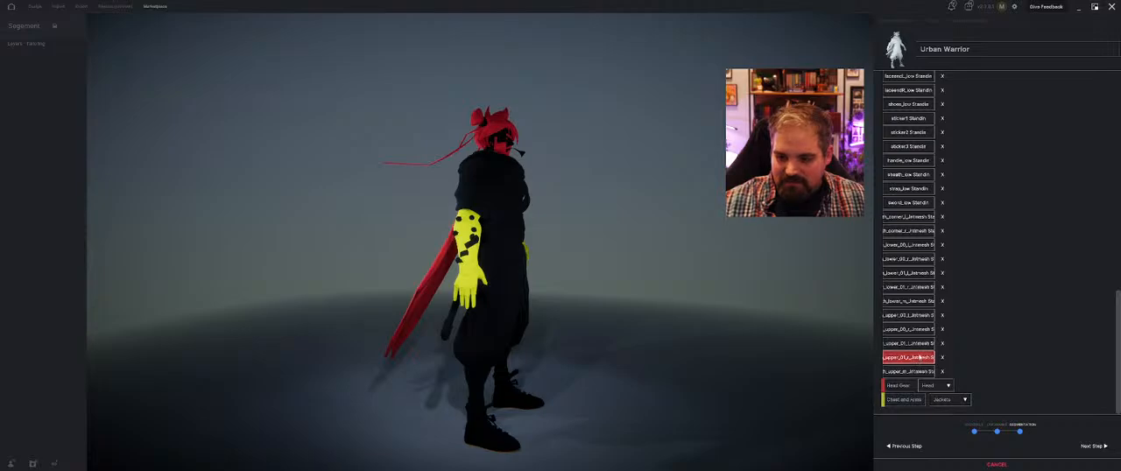
Assign the lace, left and right lace end, and shoes meshes to the red group
scroll(933, 351, "up", 3)
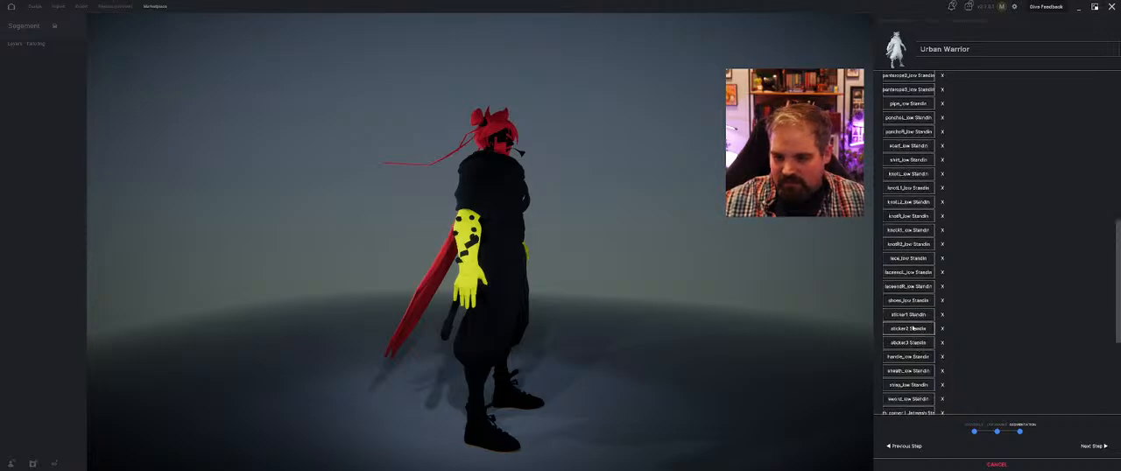
left_click(917, 259)
left_click(910, 274)
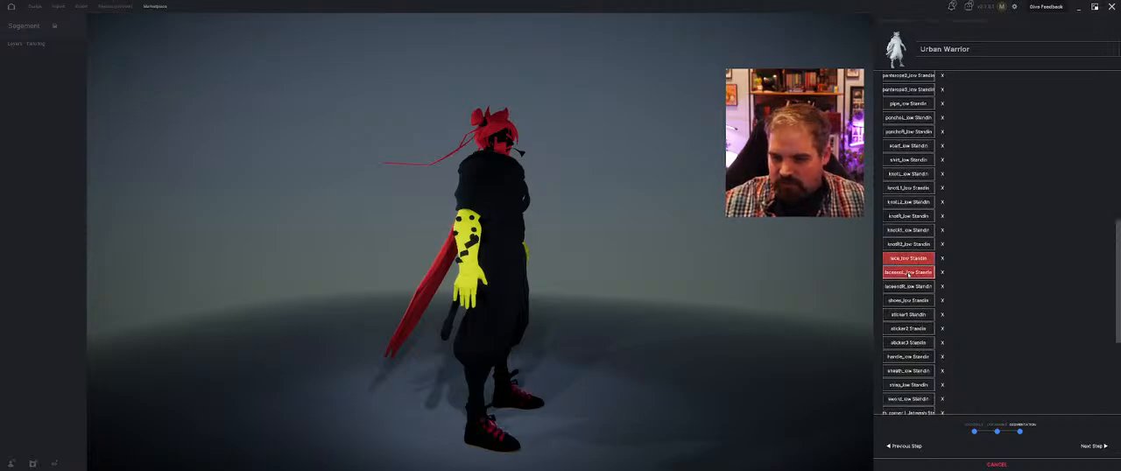
left_click(909, 285)
left_click(911, 300)
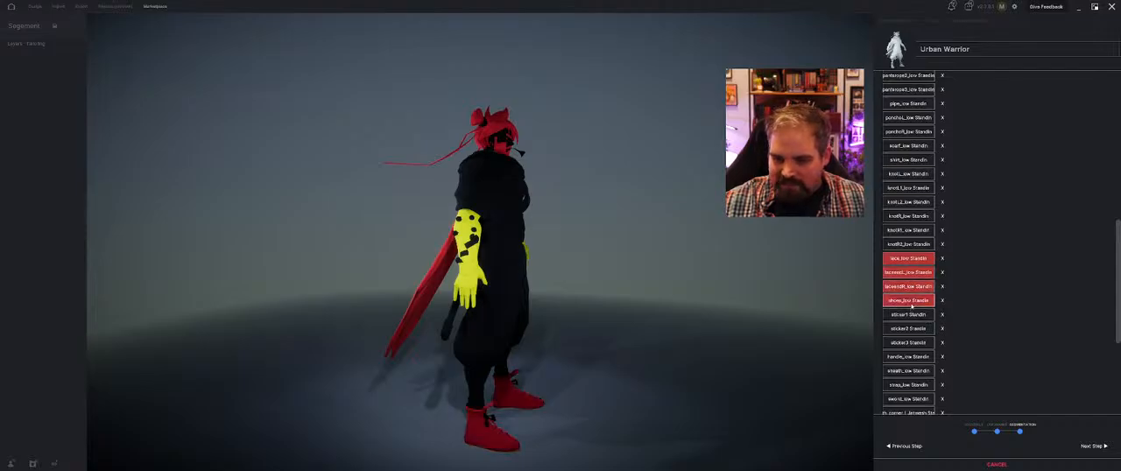
Assign the sticker1 mesh to the yellow Chest and Arms group and try the knotR2 mesh in that group too
left_click(916, 315)
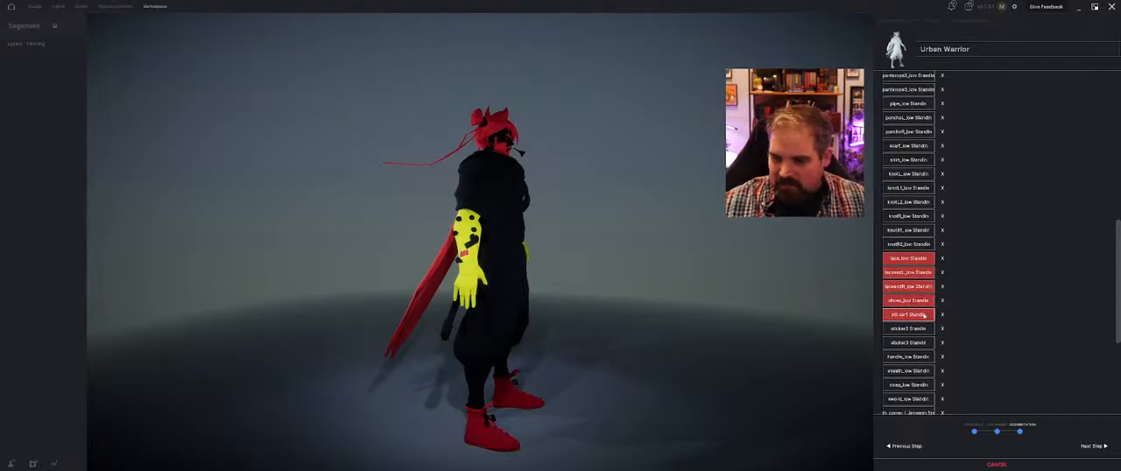
left_click(932, 315)
left_click(919, 246)
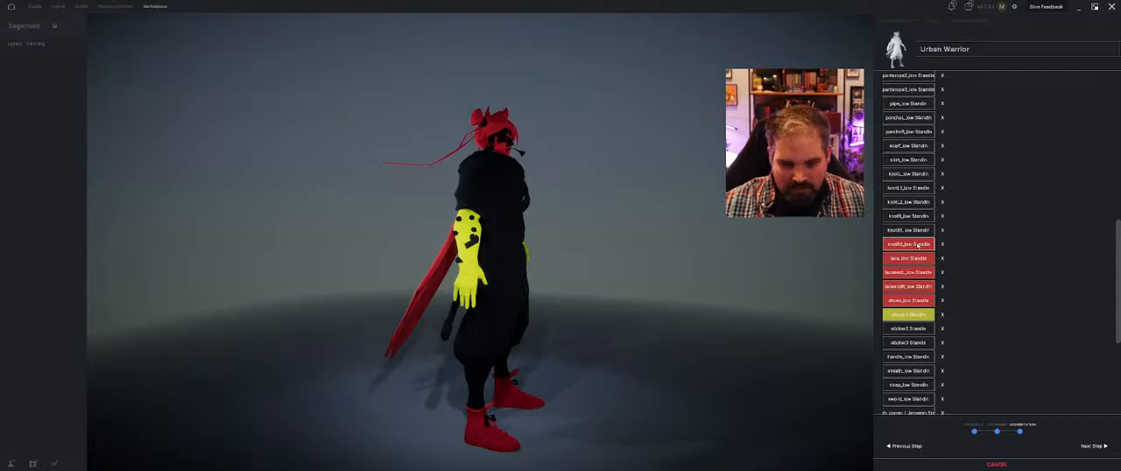
left_click(924, 245)
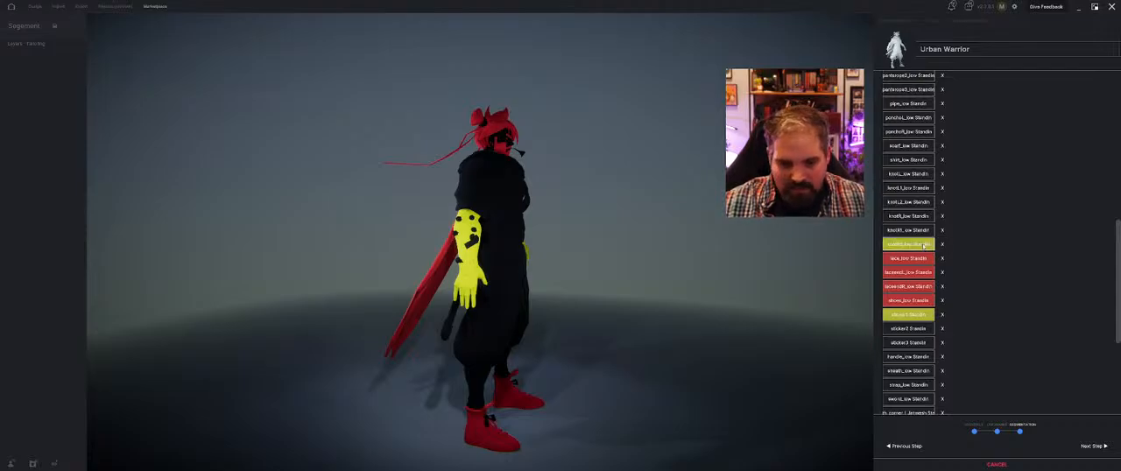
Move the shoes, both lace end, and lace meshes from the red group to a new green group
left_click_drag(723, 261, 625, 264)
middle_click_drag(625, 264, 641, 251)
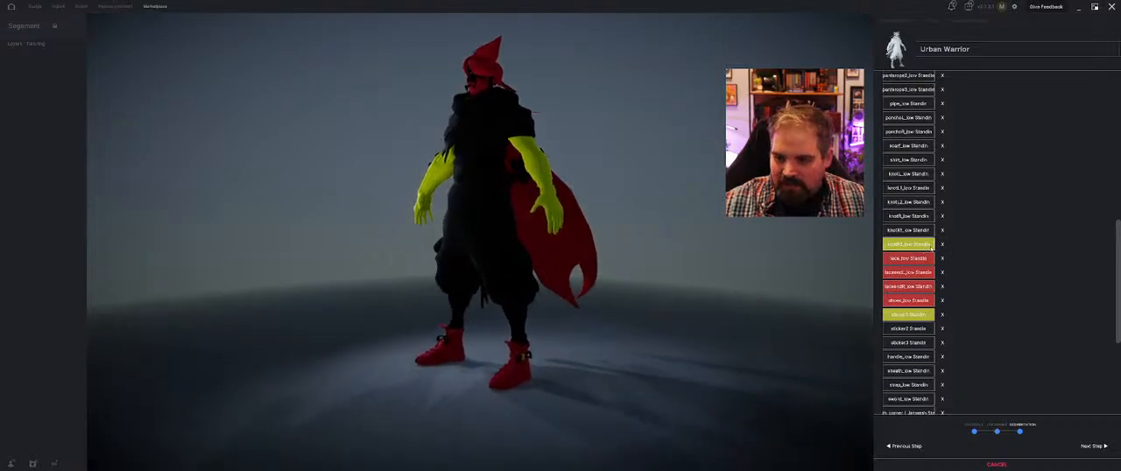
left_click(911, 300)
left_click(911, 286)
left_click(911, 273)
left_click(913, 258)
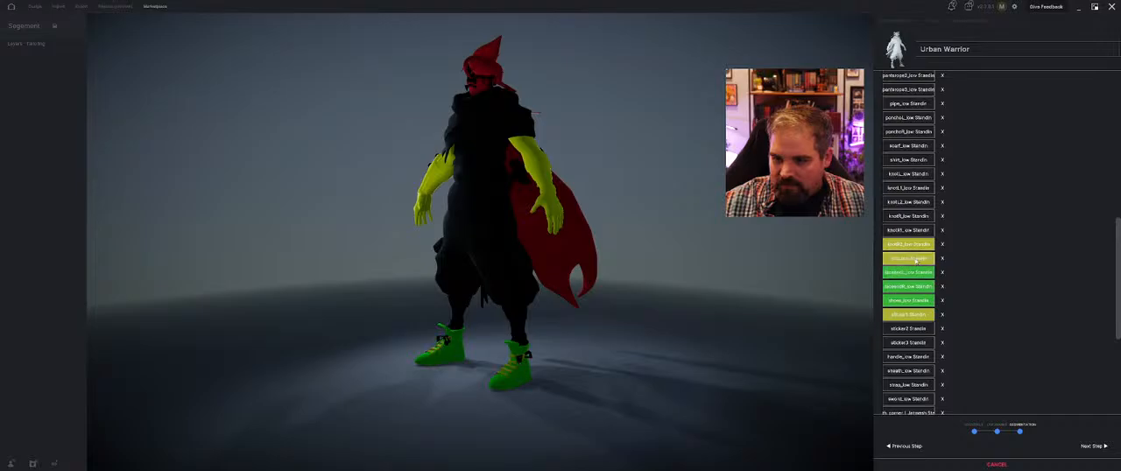
Assign the knotR2 and knotR1 meshes to the green group
left_click(915, 249)
left_click(916, 247)
left_click(915, 248)
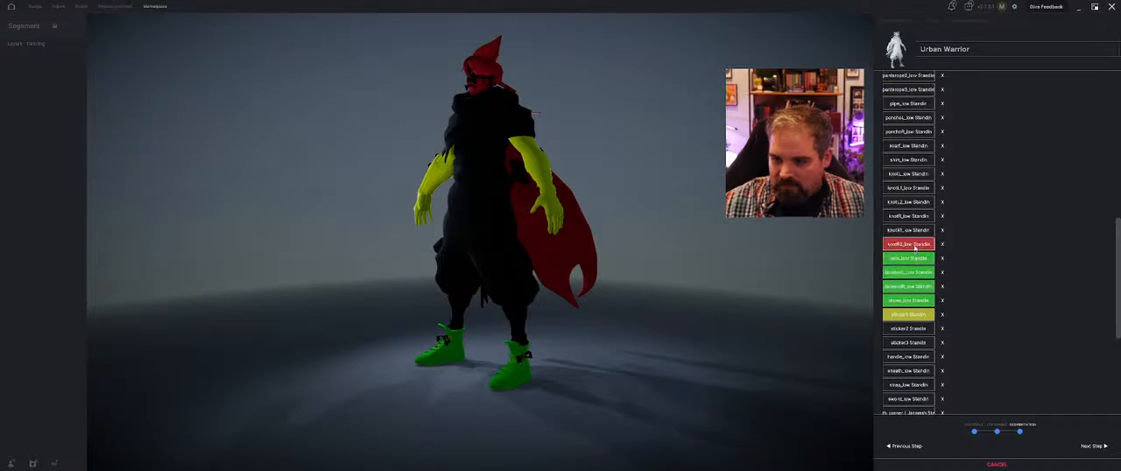
left_click(915, 248)
left_click(915, 248)
left_click(916, 248)
left_click(916, 247)
left_click(915, 247)
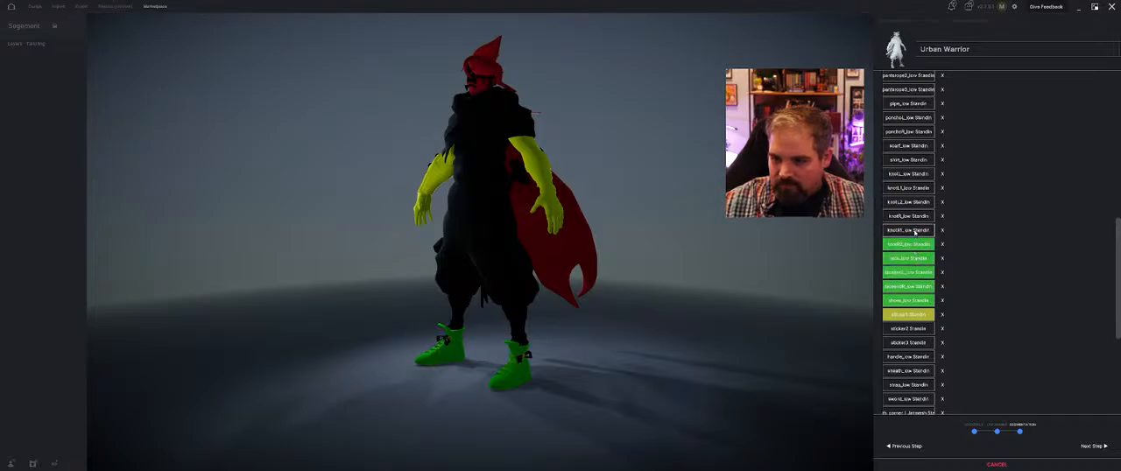
left_click(909, 232)
left_click(908, 233)
left_click(907, 232)
left_click(906, 233)
Add the remaining knotR, knotL2, knotL1, and knotL meshes to the green group
left_click(911, 217)
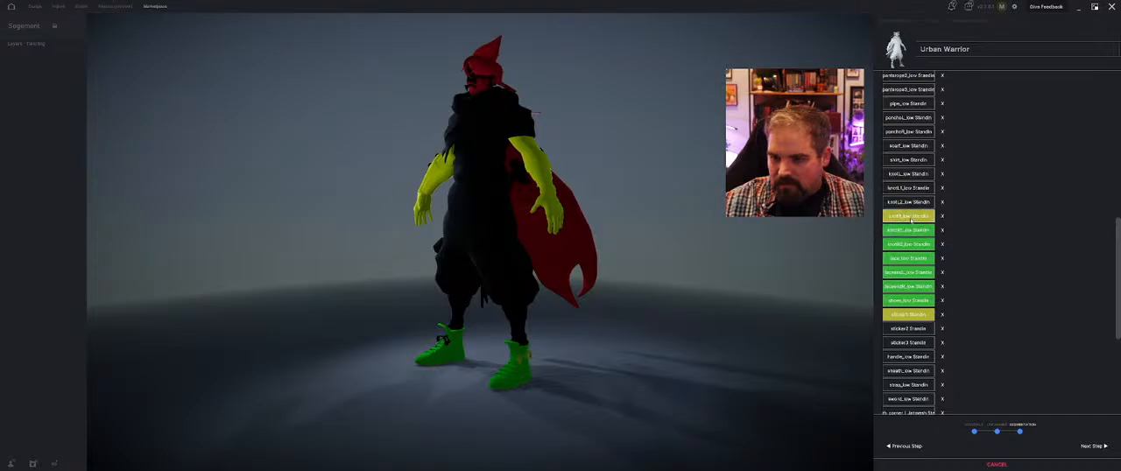
left_click(913, 202)
left_click(914, 201)
left_click(913, 200)
left_click(913, 201)
left_click(912, 190)
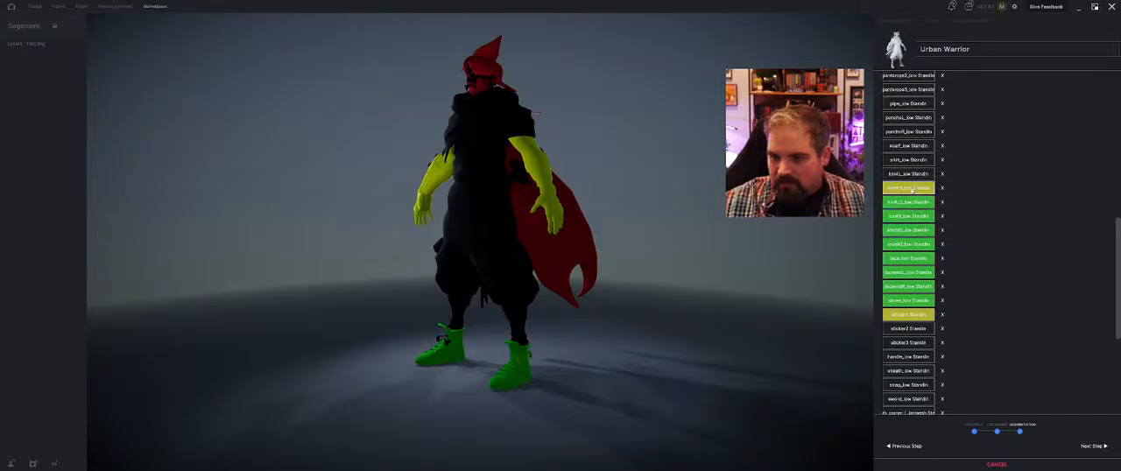
left_click(914, 177)
left_click(914, 176)
left_click(914, 176)
left_click_drag(584, 214, 672, 213)
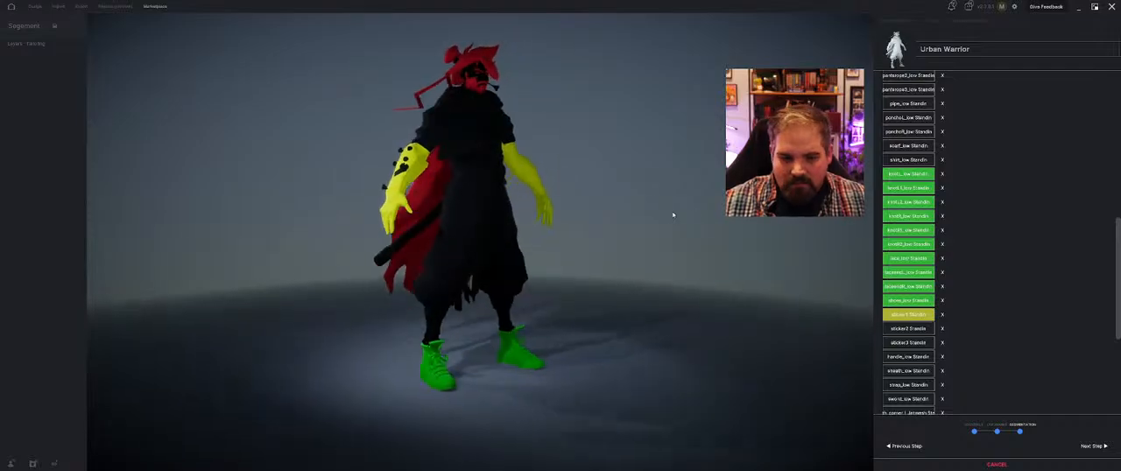
Name the green asset group Shoes and set its category to Shoes
scroll(827, 310, "down", 3)
scroll(911, 290, "down", 5)
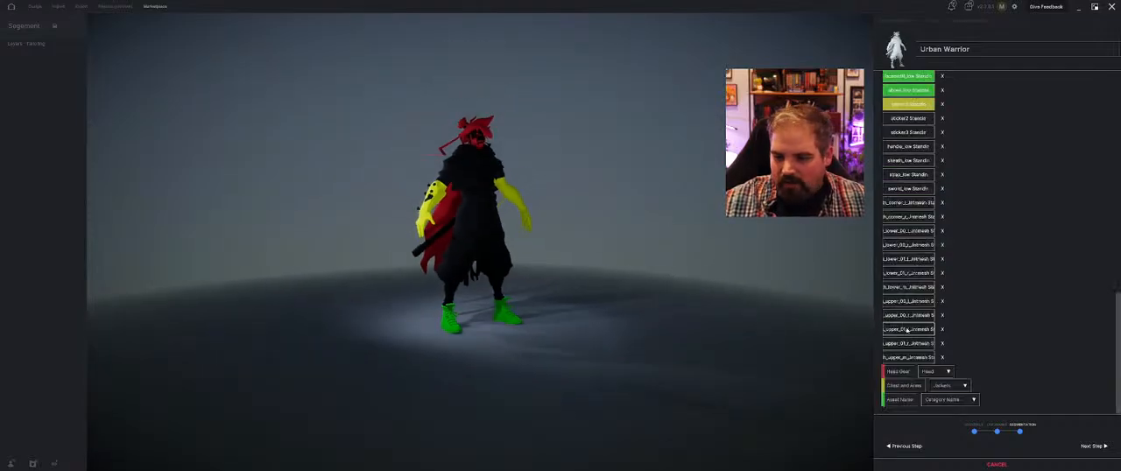
left_click(900, 400)
type("Shoes")
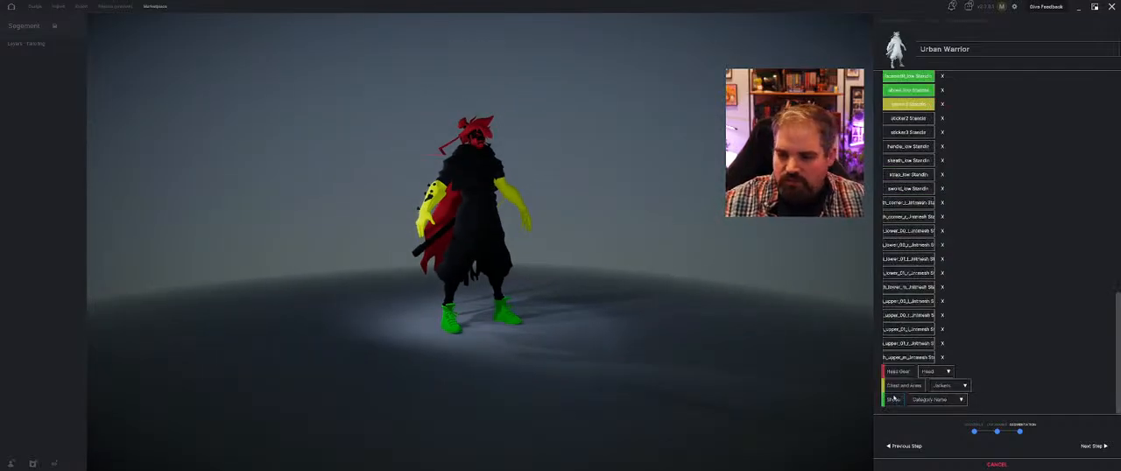
left_click(929, 400)
left_click(923, 367)
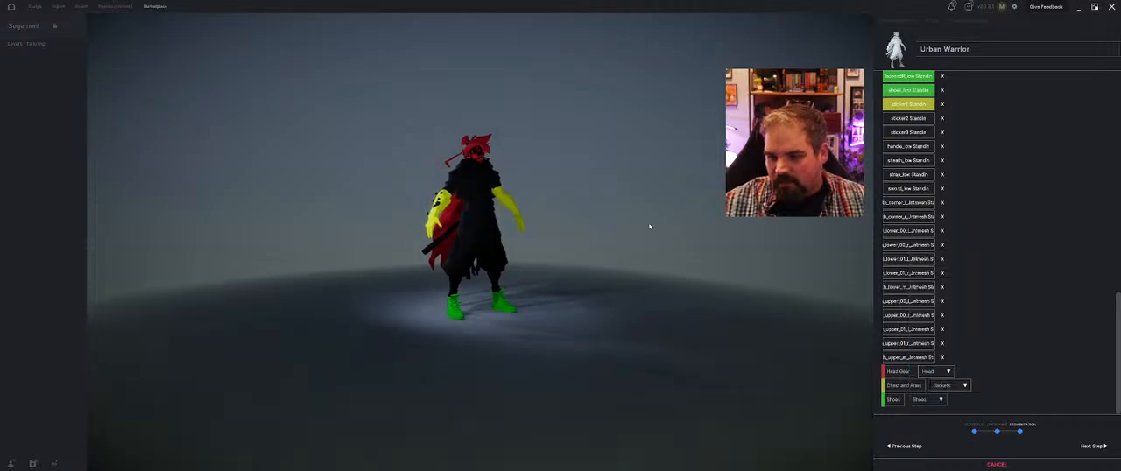
Check the grouped meshes on the avatar and complete the segmentation stage to finish the import
scroll(560, 209, "up", 3)
left_click_drag(526, 254, 525, 286)
scroll(906, 340, "up", 8)
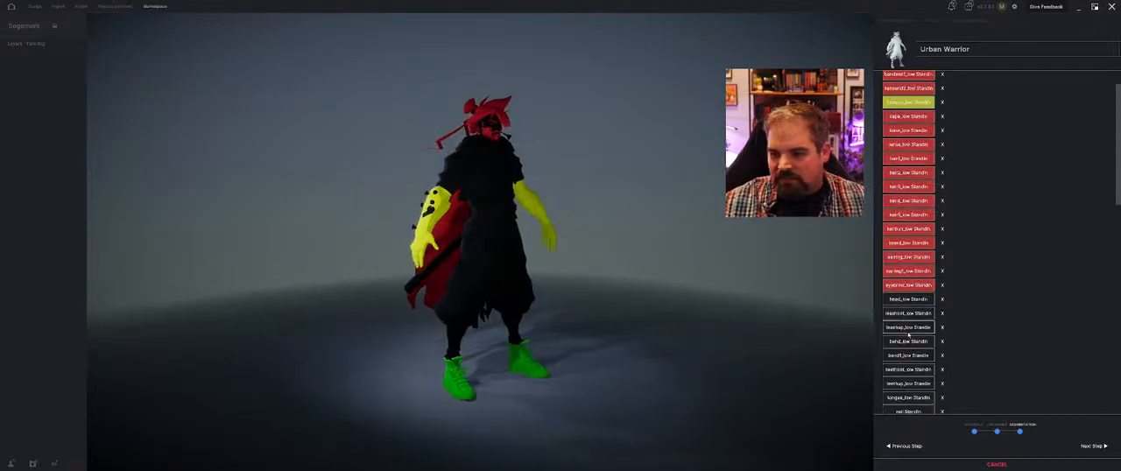
left_click(1087, 448)
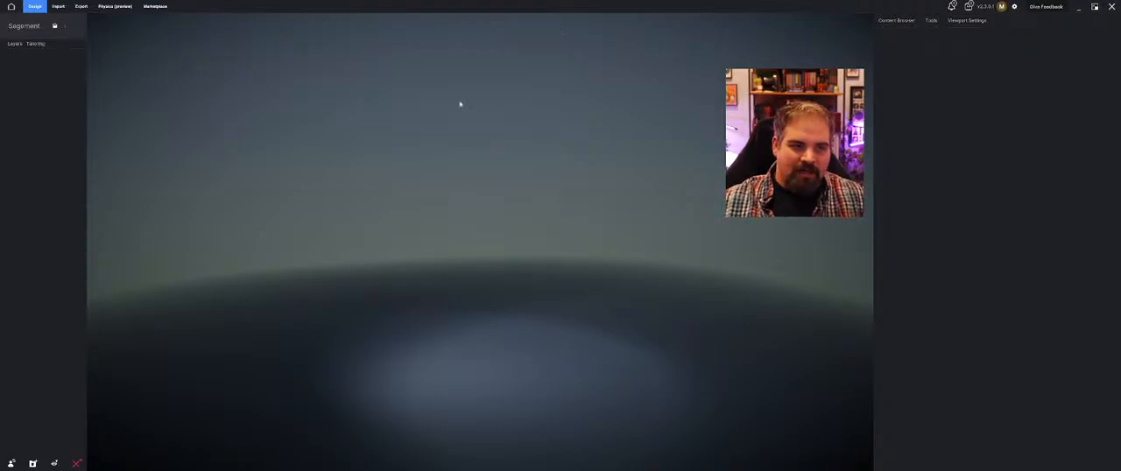
Add the imported Shoes asset from My Content to the scene and inspect it up close
left_click(910, 19)
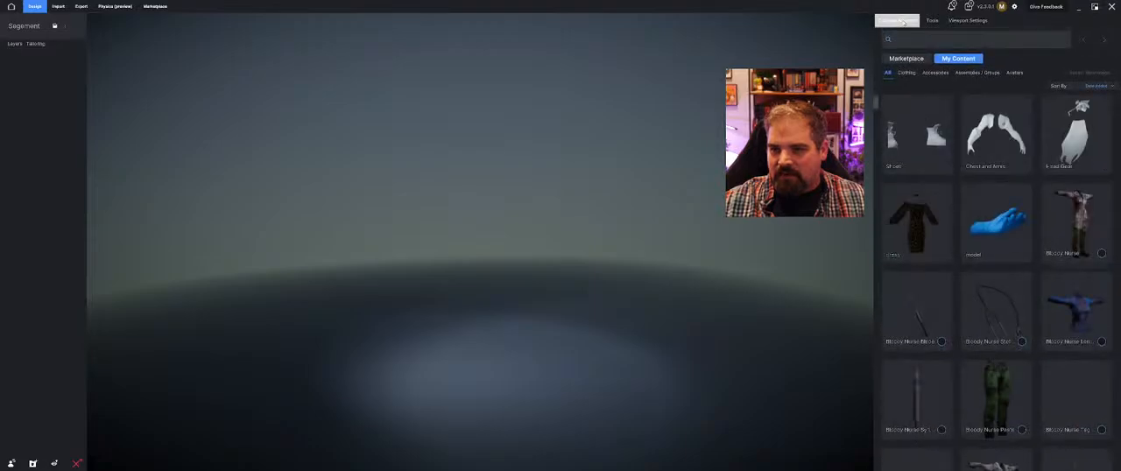
left_click(930, 172)
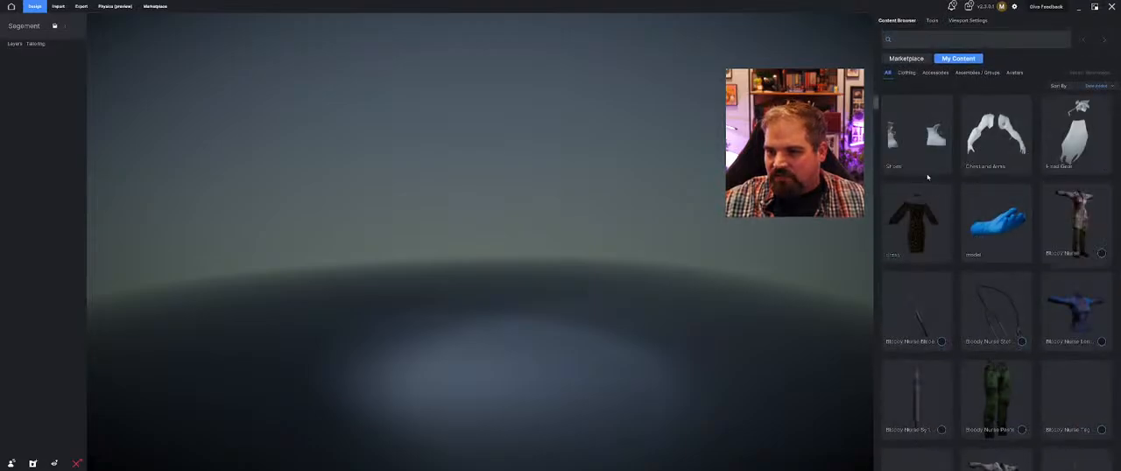
right_click_drag(504, 377, 582, 347)
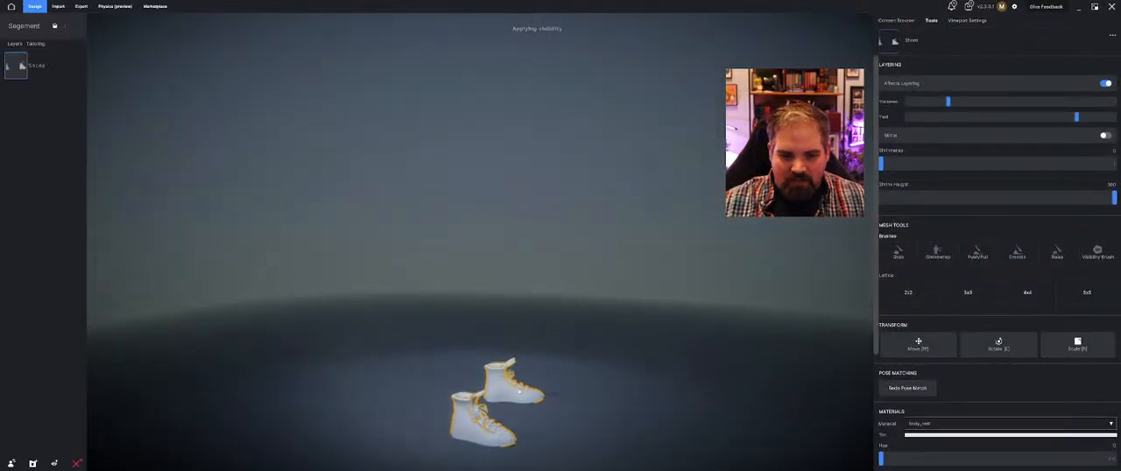
middle_click_drag(583, 421, 617, 326)
right_click_drag(618, 326, 447, 332)
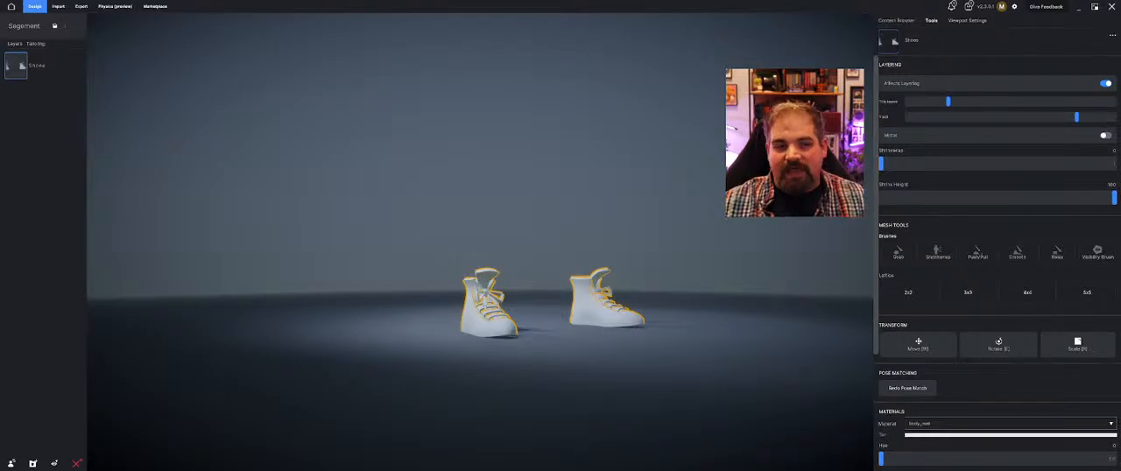
Remove the shoes from the scene and delete the Shoes asset from My Content
left_click(76, 66)
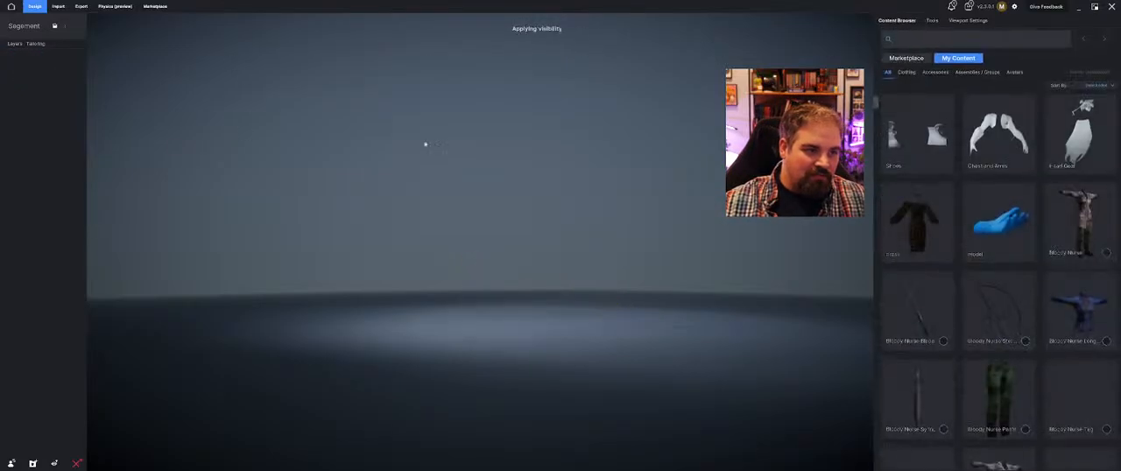
left_click(945, 104)
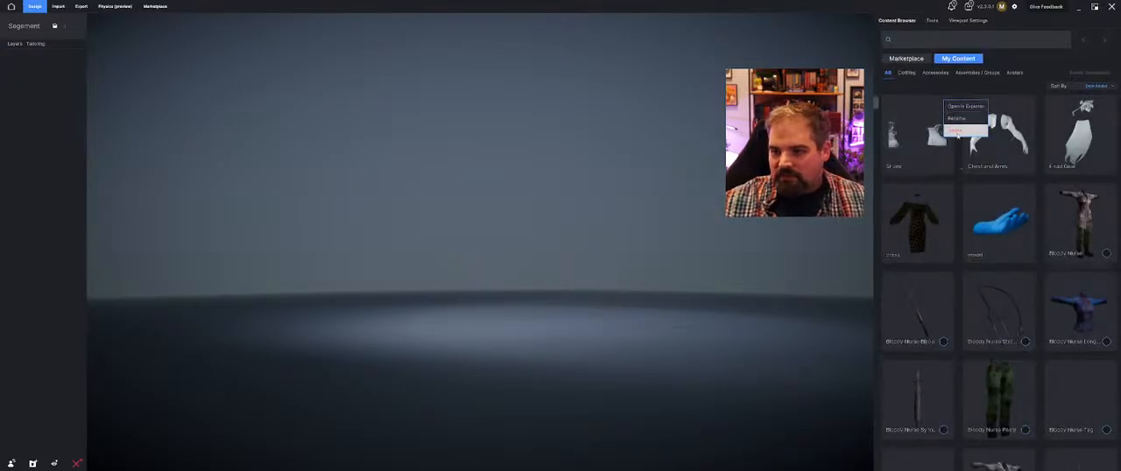
left_click(963, 131)
left_click(625, 260)
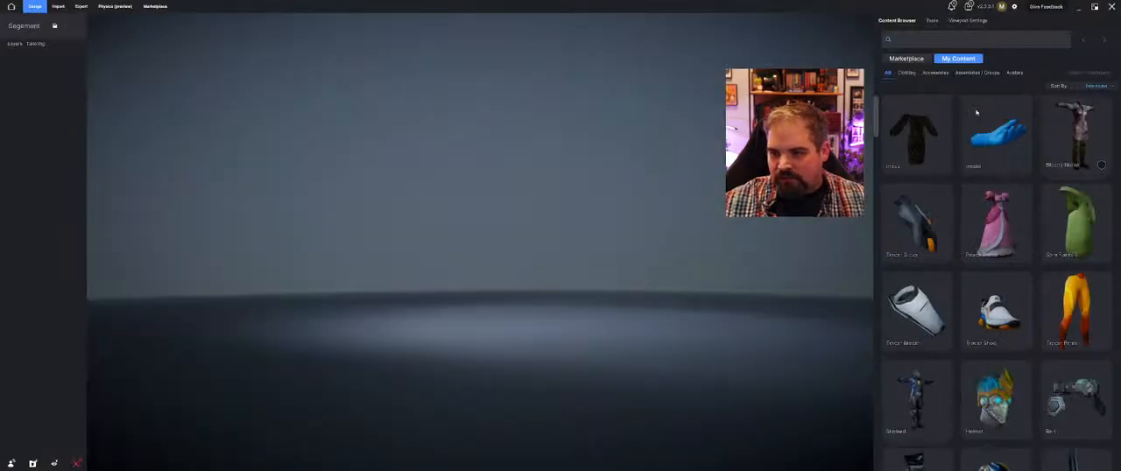
Delete the Chest and Arms and Head Gear assets from My Content
left_click(945, 103)
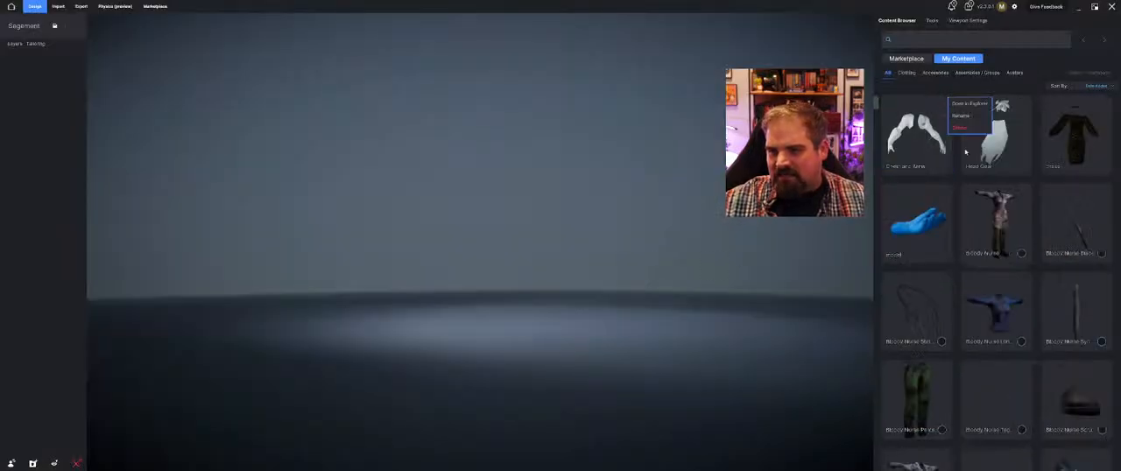
left_click(967, 131)
left_click(625, 260)
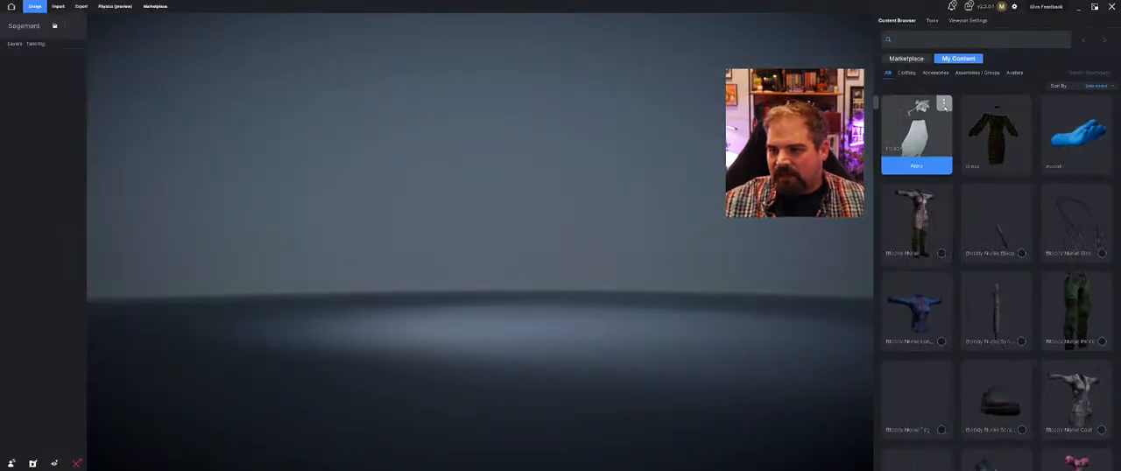
left_click(944, 104)
left_click(967, 135)
left_click(625, 260)
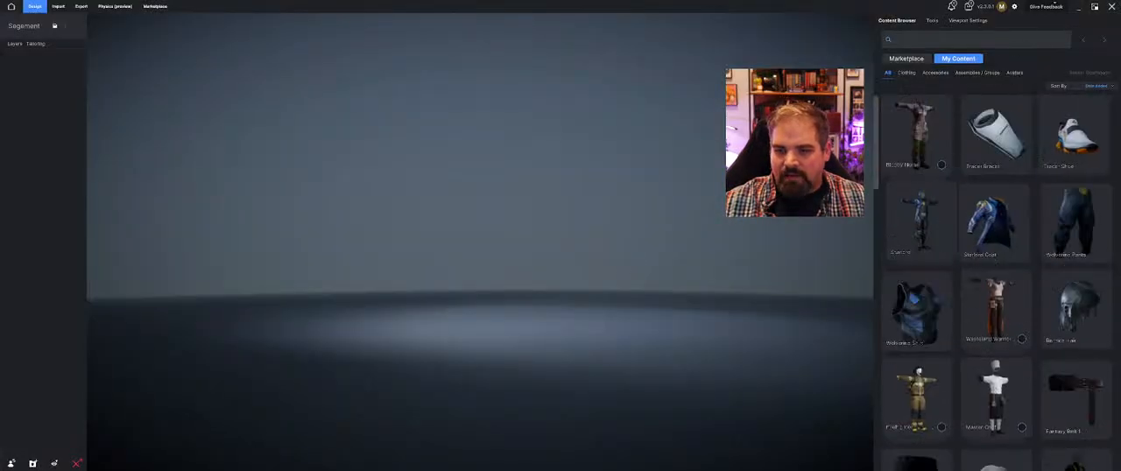
Delete the Urban Warrior avatar from the Avatars in My Content
left_click(1015, 74)
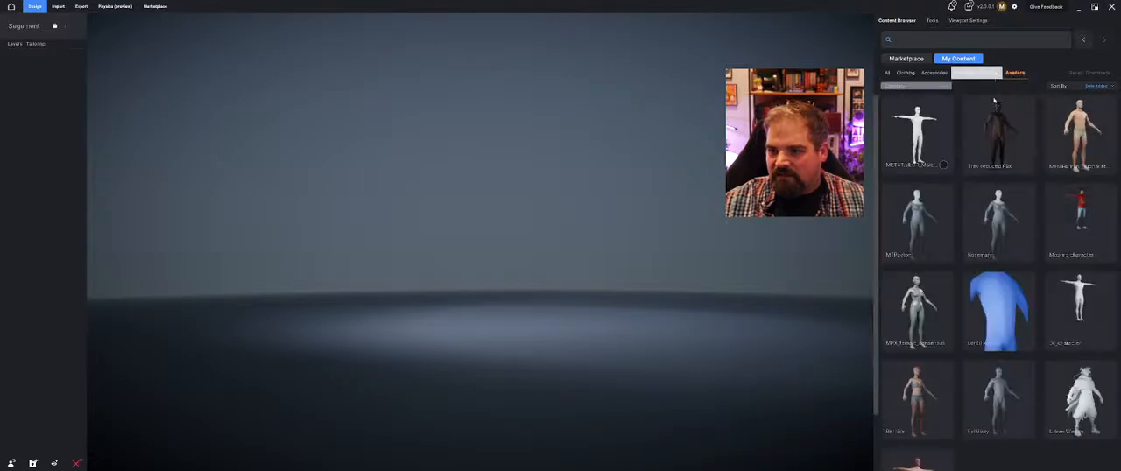
scroll(1078, 350, "down", 3)
left_click(1104, 303)
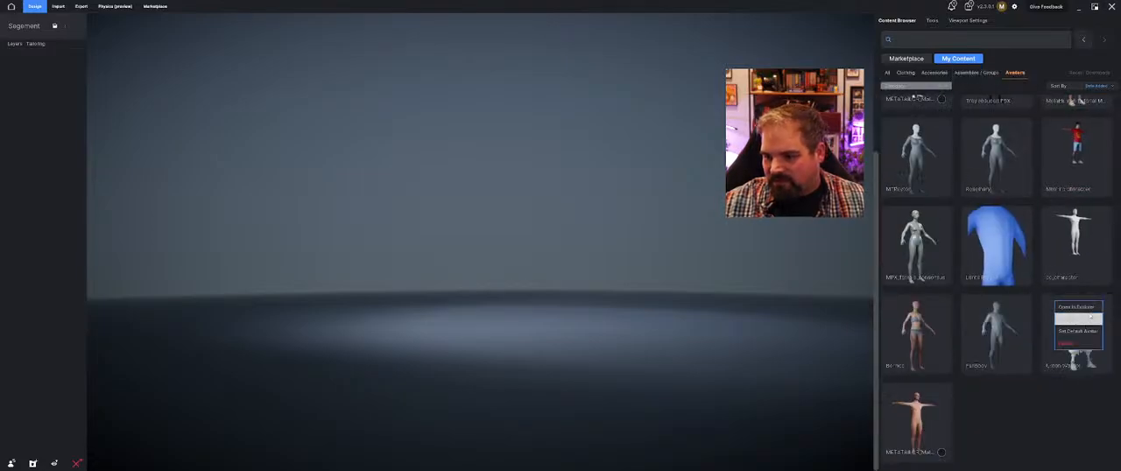
left_click(1078, 338)
left_click(624, 260)
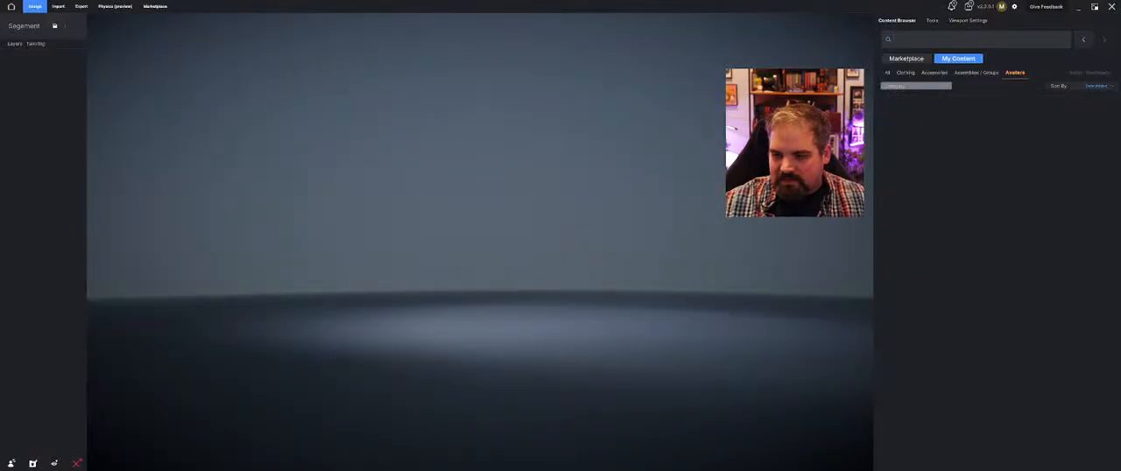
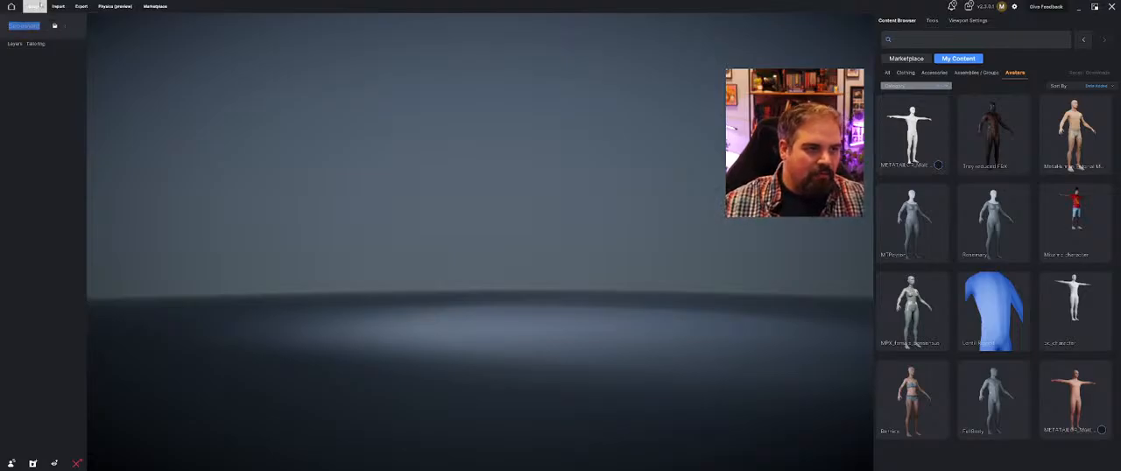
Open the Marketplace and look through the new assets on offer
left_click(910, 60)
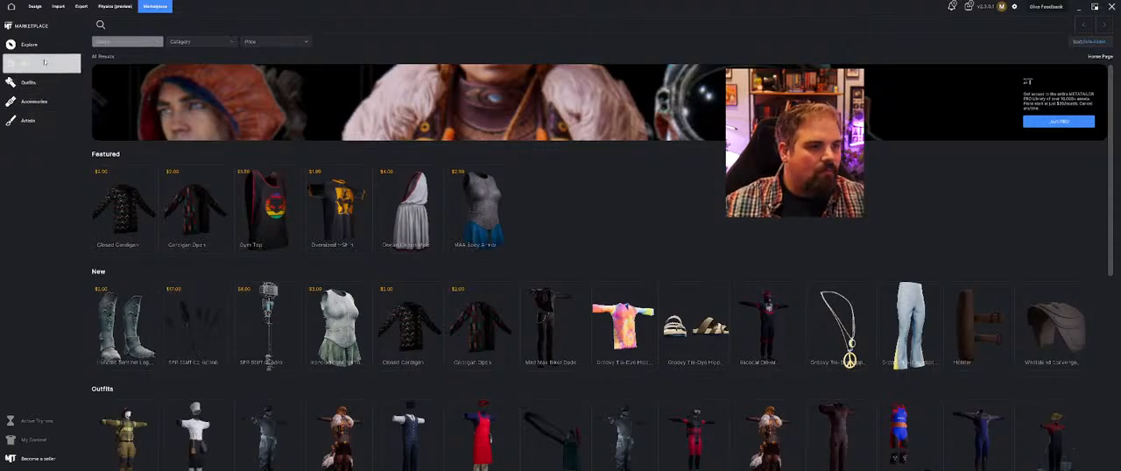
left_click(38, 63)
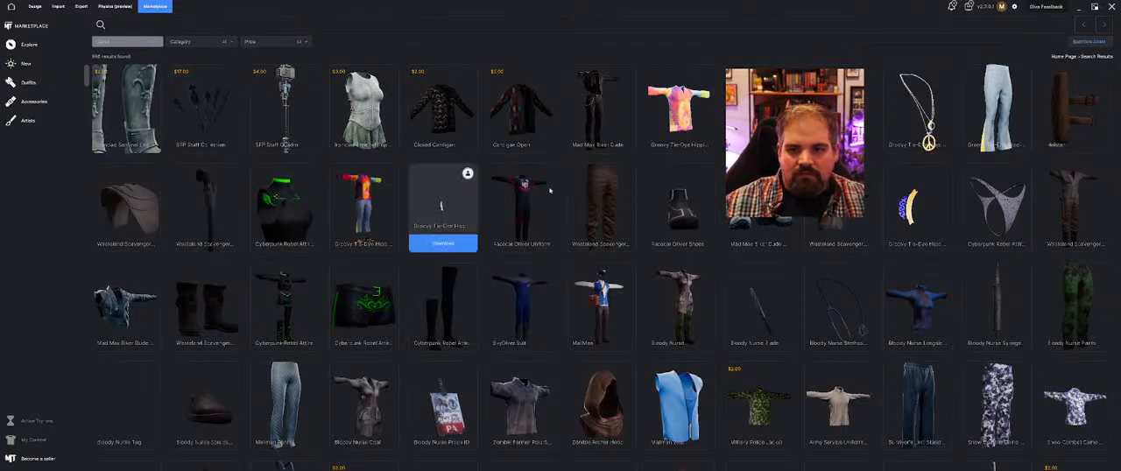
scroll(1034, 211, "down", 5)
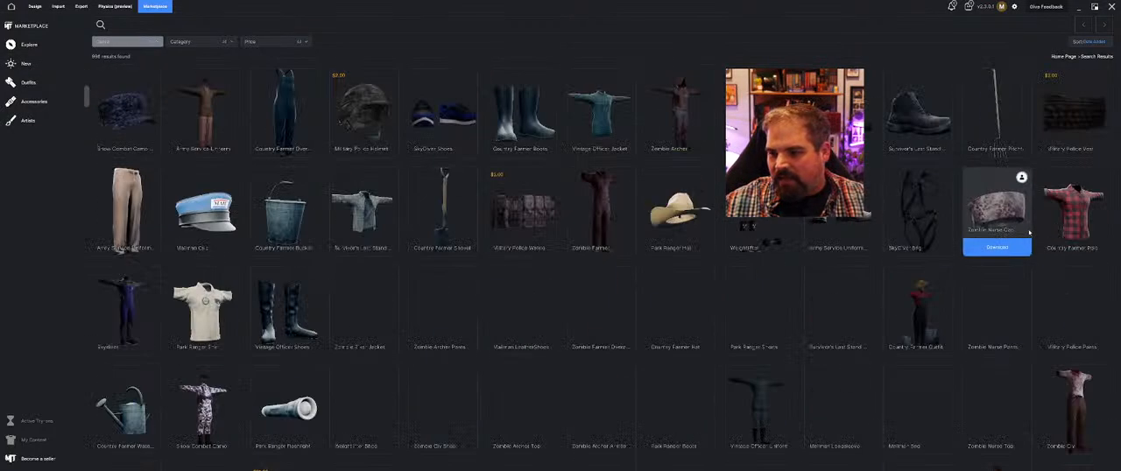
scroll(483, 333, "down", 1)
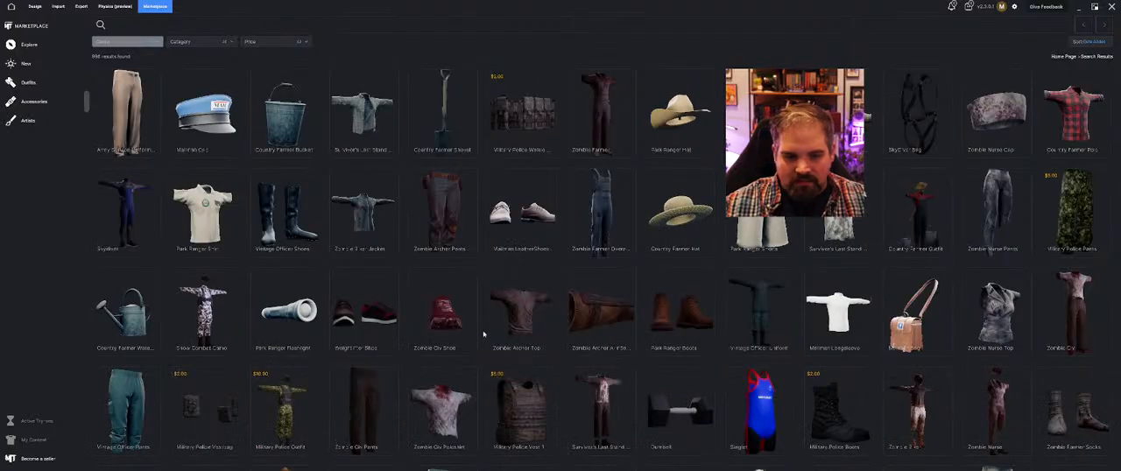
scroll(484, 323, "down", 3)
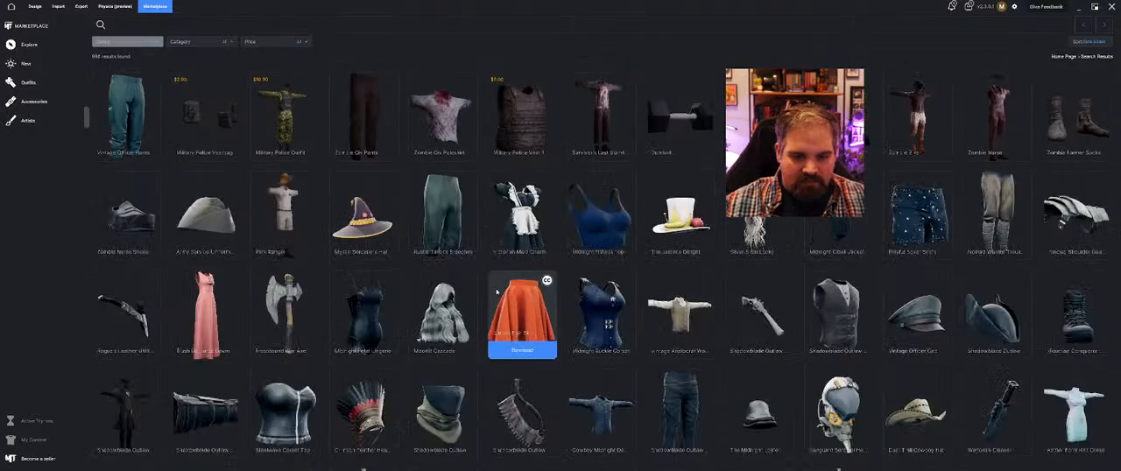
scroll(497, 292, "down", 2)
scroll(497, 293, "down", 4)
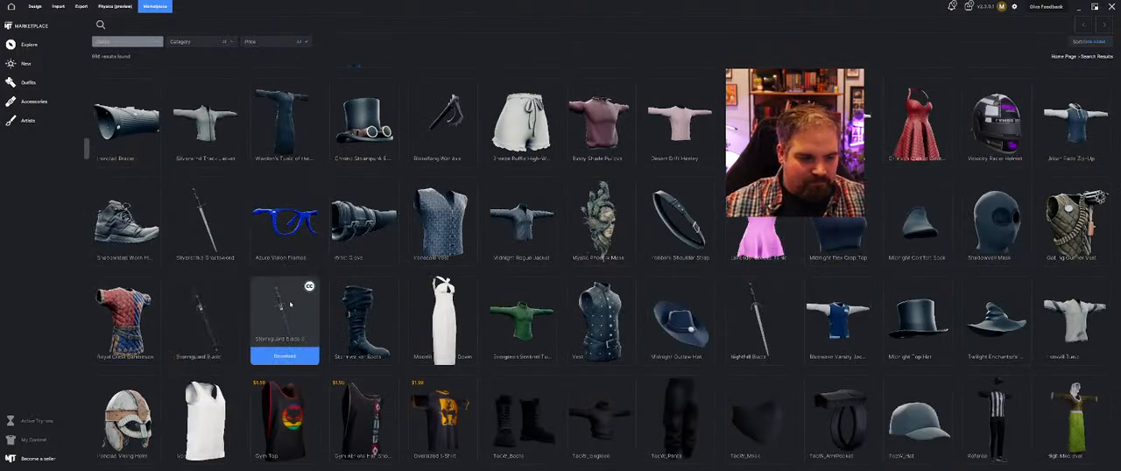
scroll(289, 325, "down", 3)
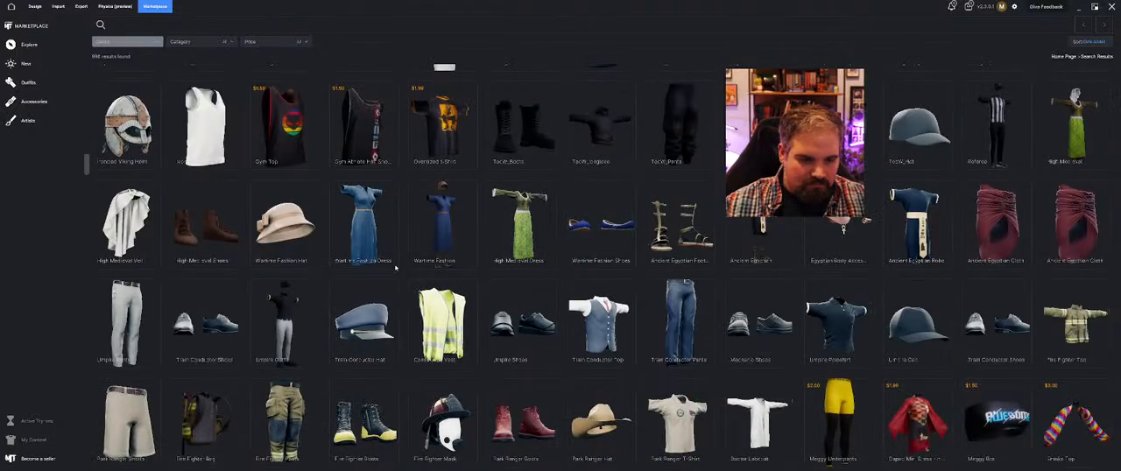
scroll(285, 325, "down", 1)
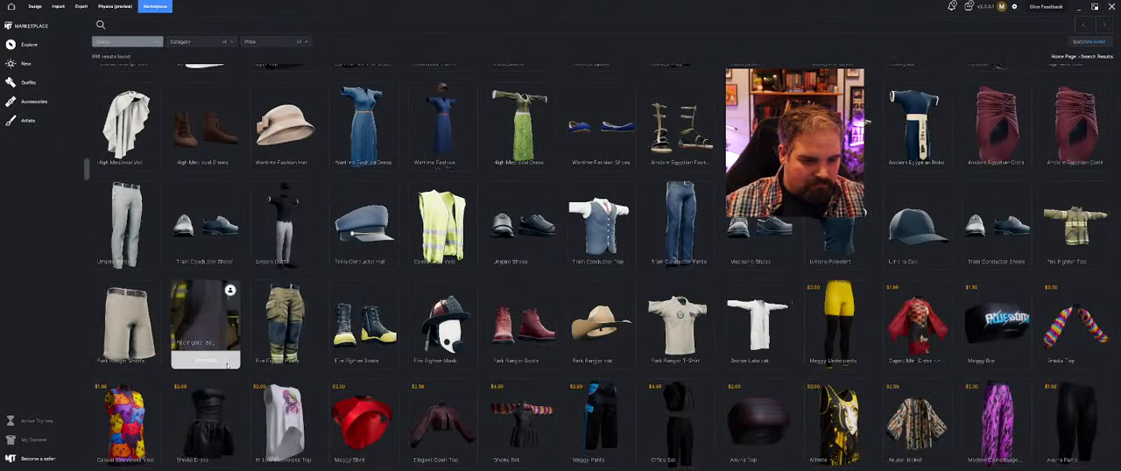
scroll(365, 324, "down", 2)
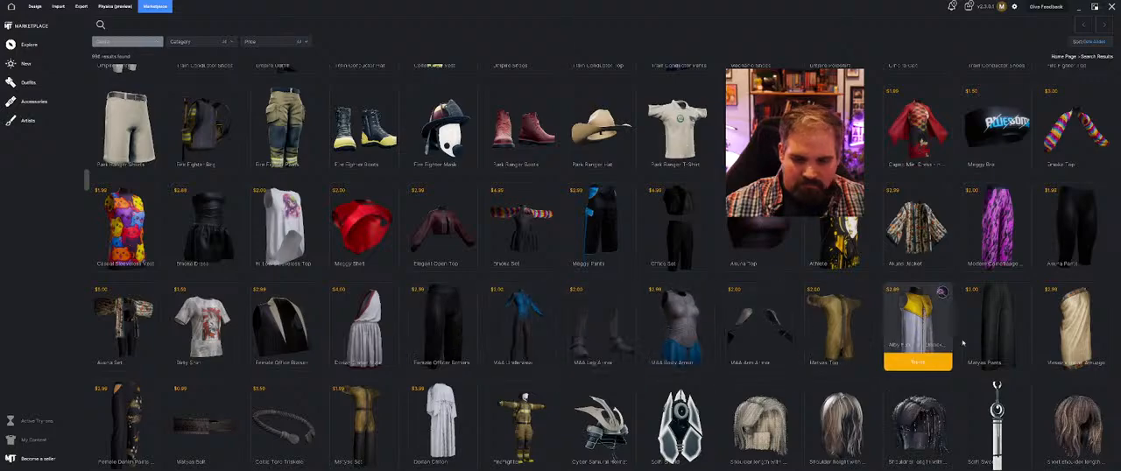
scroll(920, 324, "down", 2)
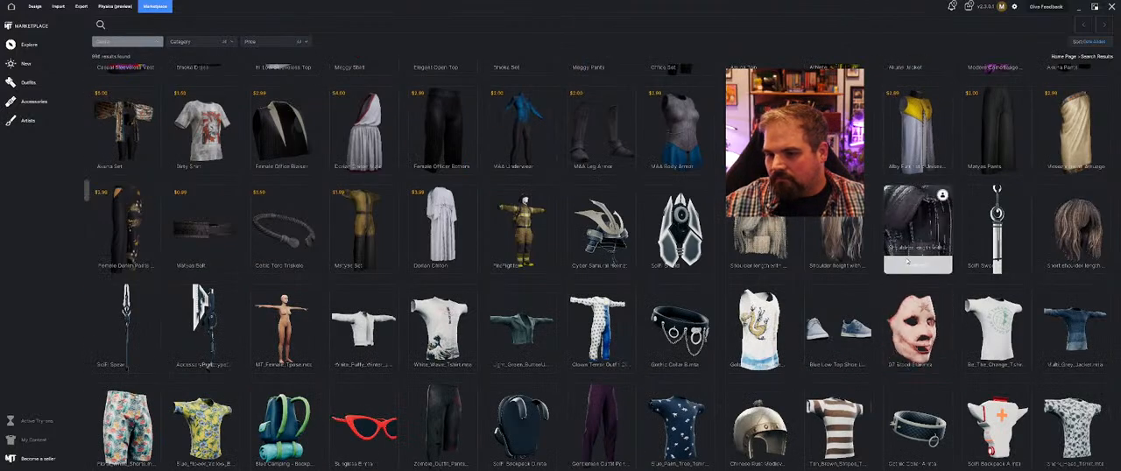
scroll(919, 324, "down", 1)
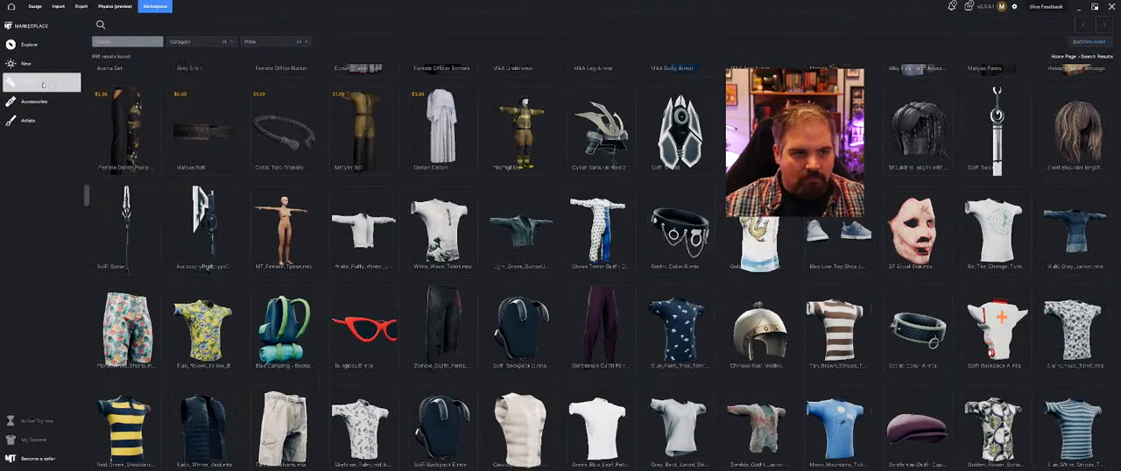
Filter the Marketplace to the Assembly category and download the Army Service Uniform outfit
left_click(179, 42)
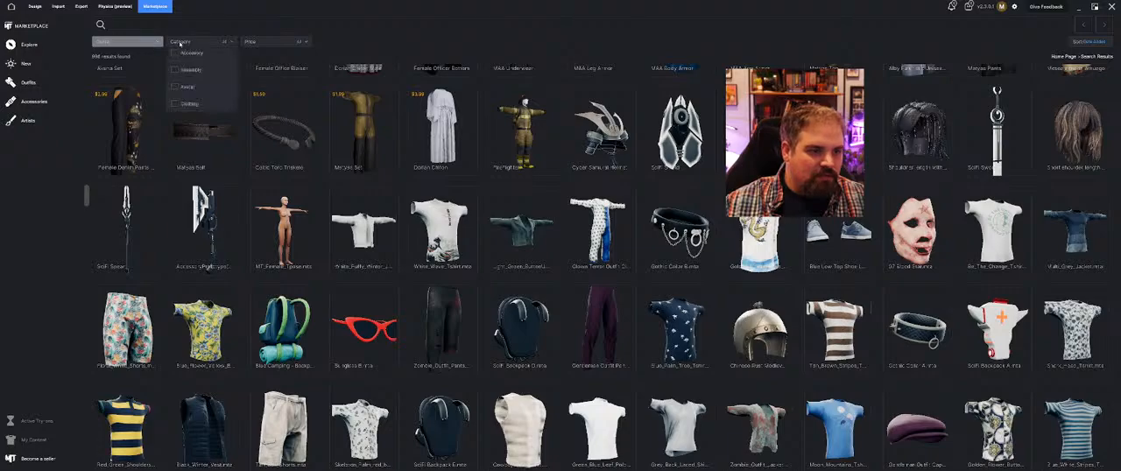
left_click(193, 69)
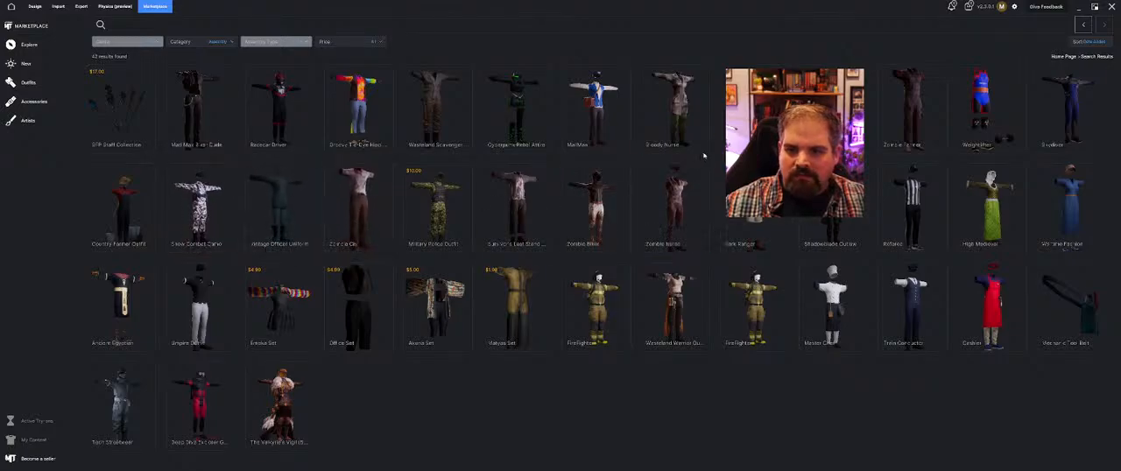
left_click(756, 144)
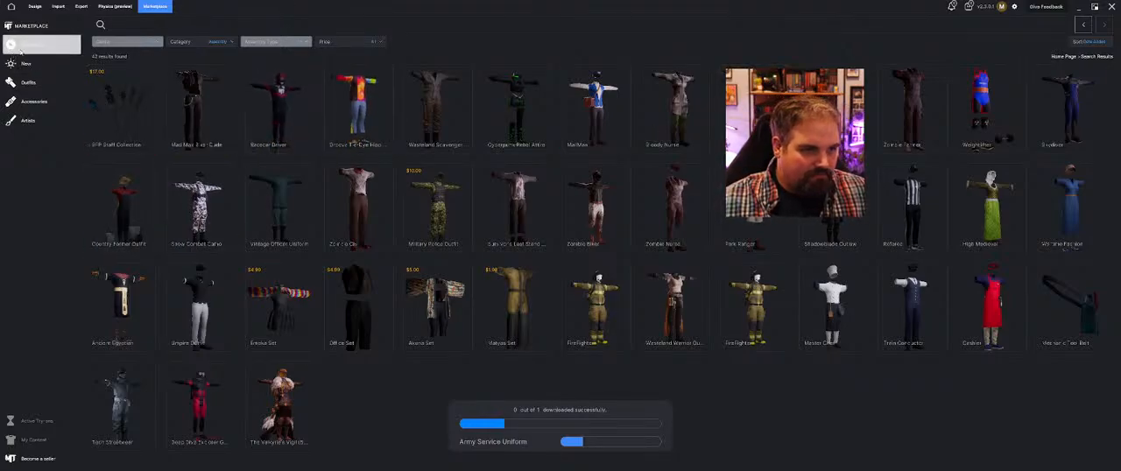
Go through the Marketplace sections to the accessories and download the Wasteland Scavenger Outfit Gun
left_click(31, 45)
left_click(33, 65)
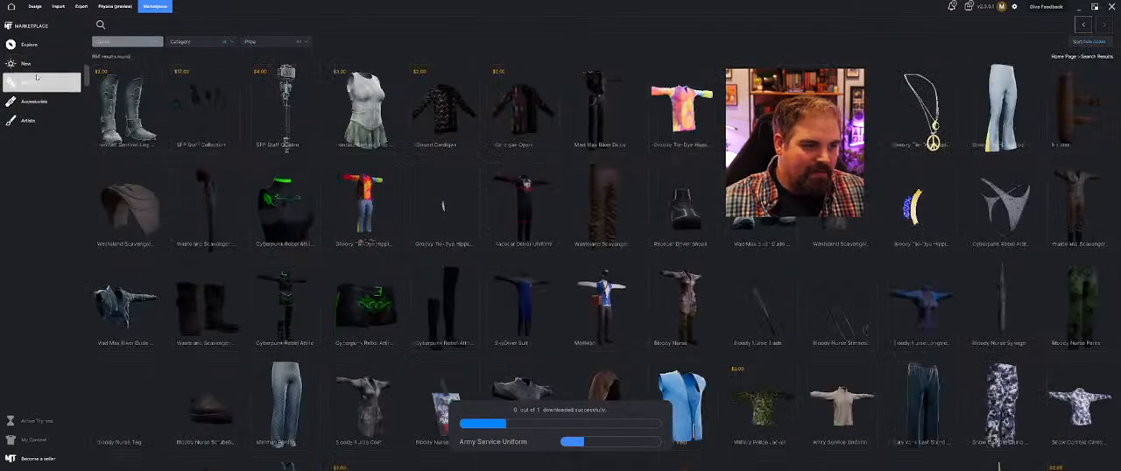
left_click(29, 83)
left_click(32, 101)
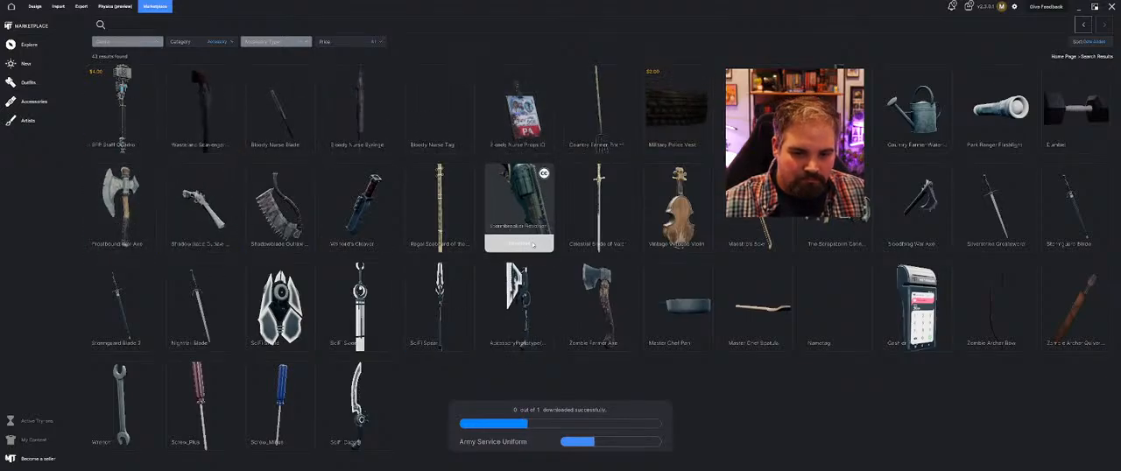
left_click(210, 150)
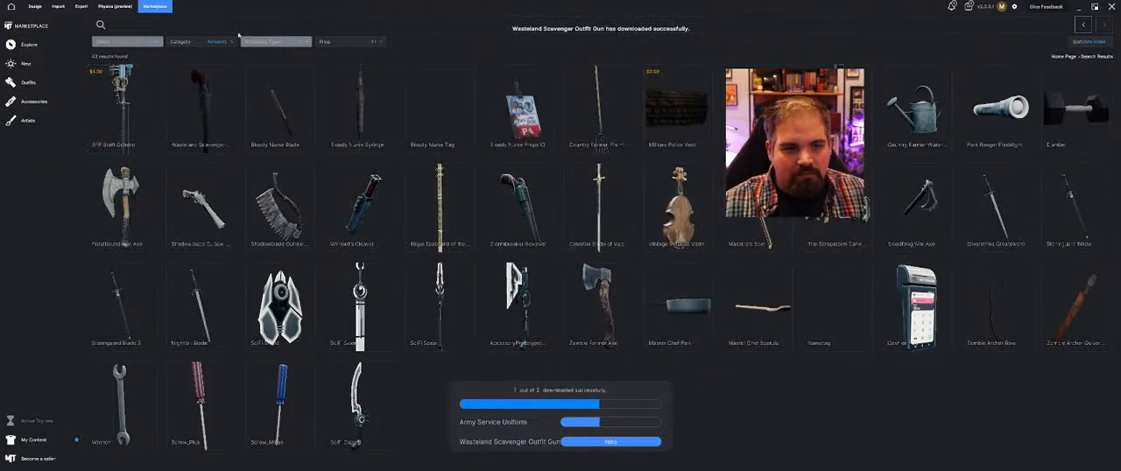
Find the Untitled sword asset under the artist Creative Commons Assets and apply it to the scene from My Content
left_click(41, 120)
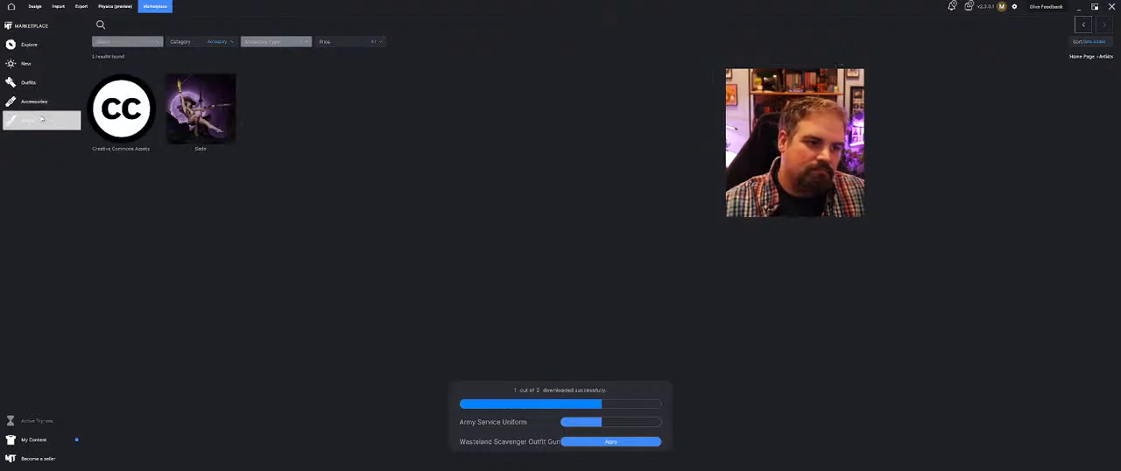
left_click(121, 107)
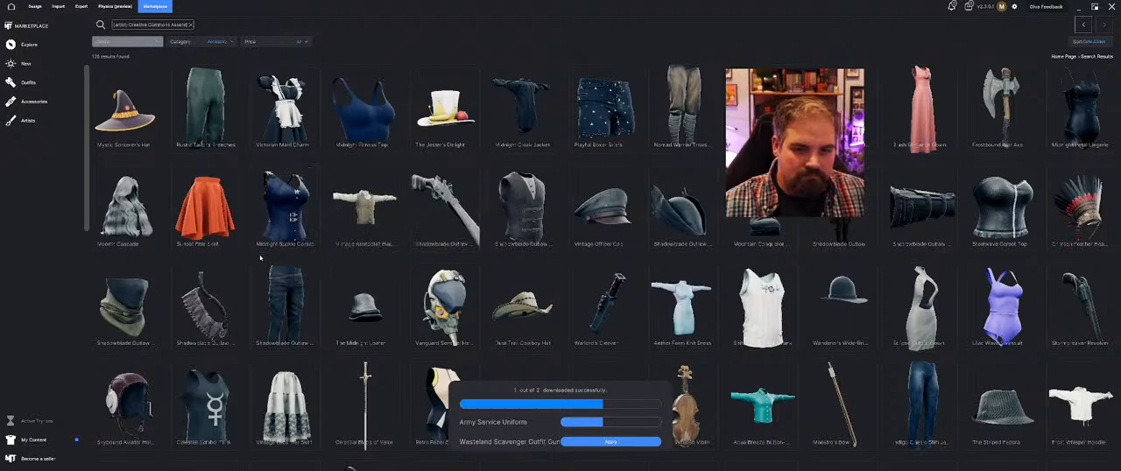
scroll(447, 202, "down", 5)
scroll(520, 227, "down", 3)
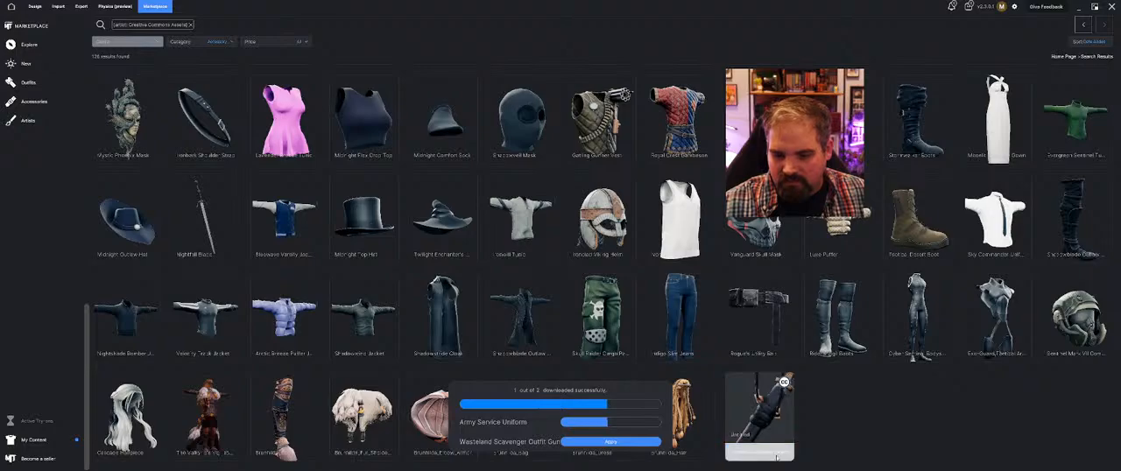
left_click(776, 456)
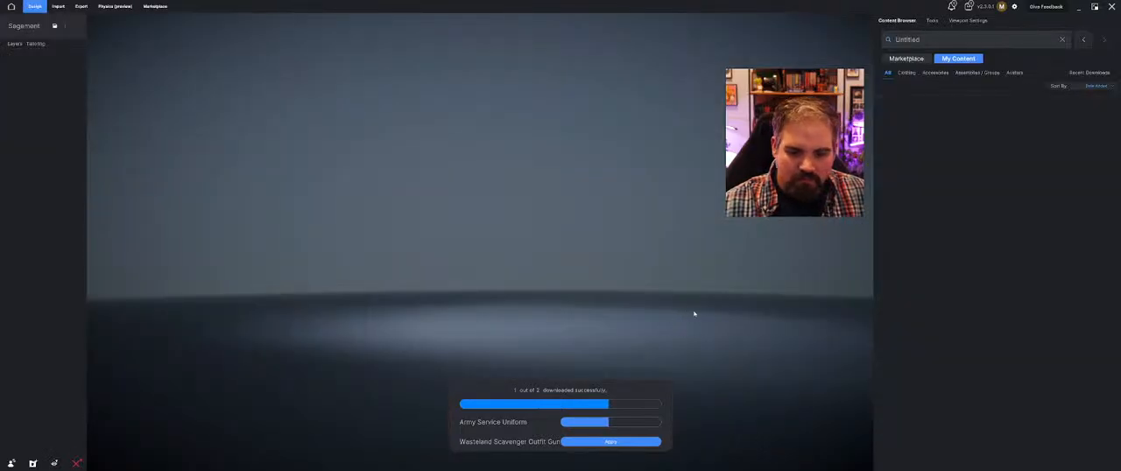
left_click(920, 167)
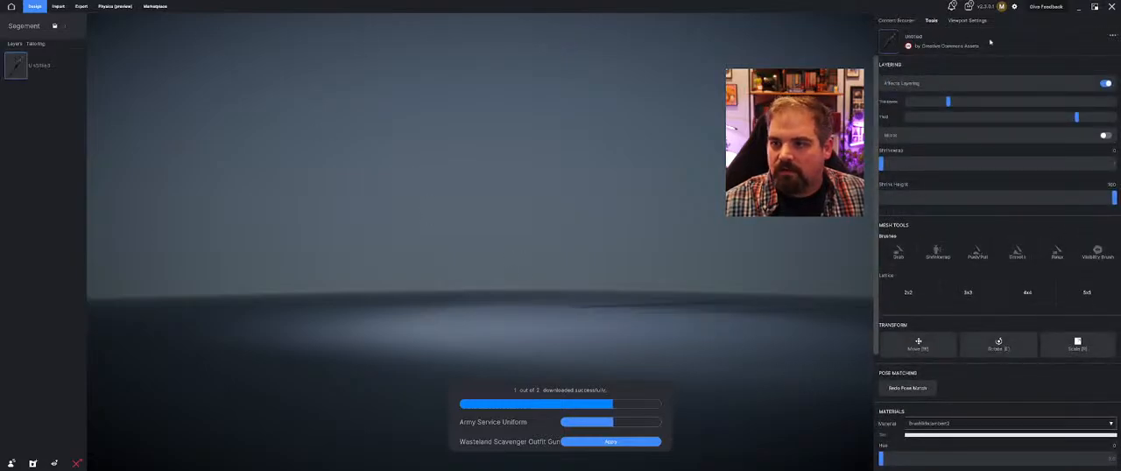
Load the skin-toned METATAILOR male avatar from the unfiltered Avatars in My Content and transfer the current equips to it
left_click(969, 20)
left_click(897, 20)
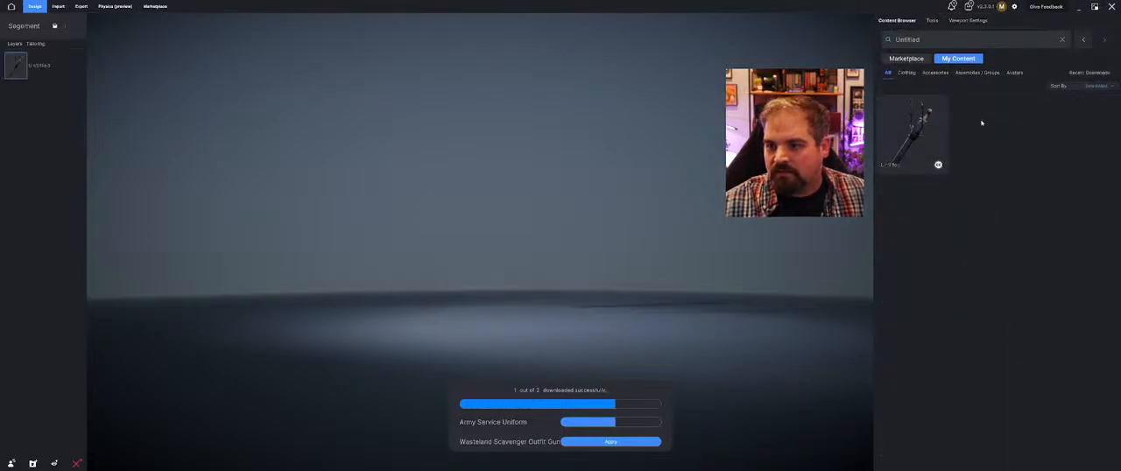
left_click(1016, 72)
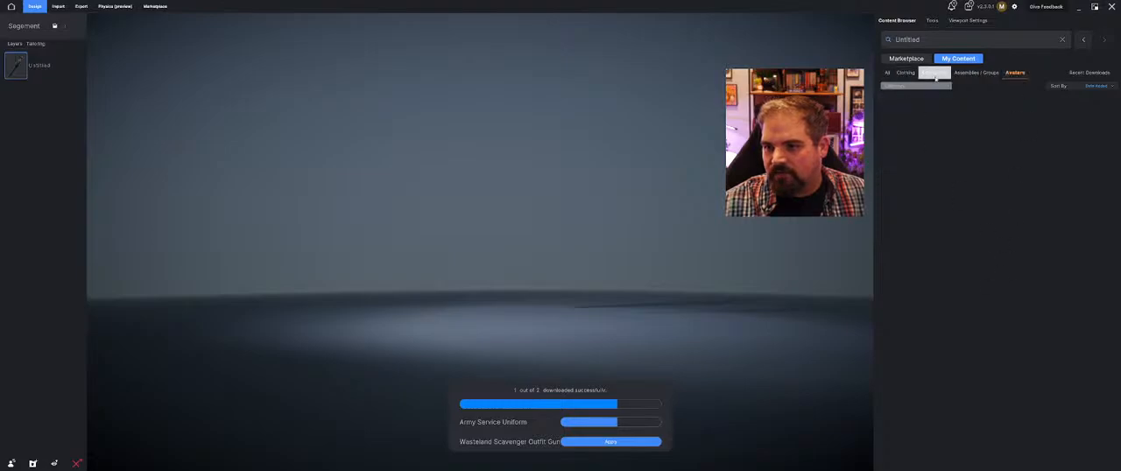
left_click(1063, 40)
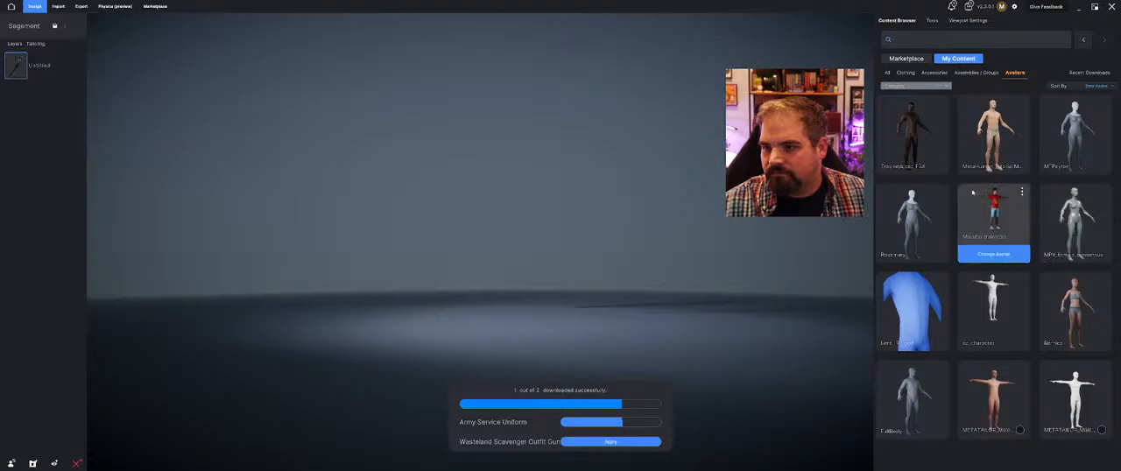
left_click(995, 432)
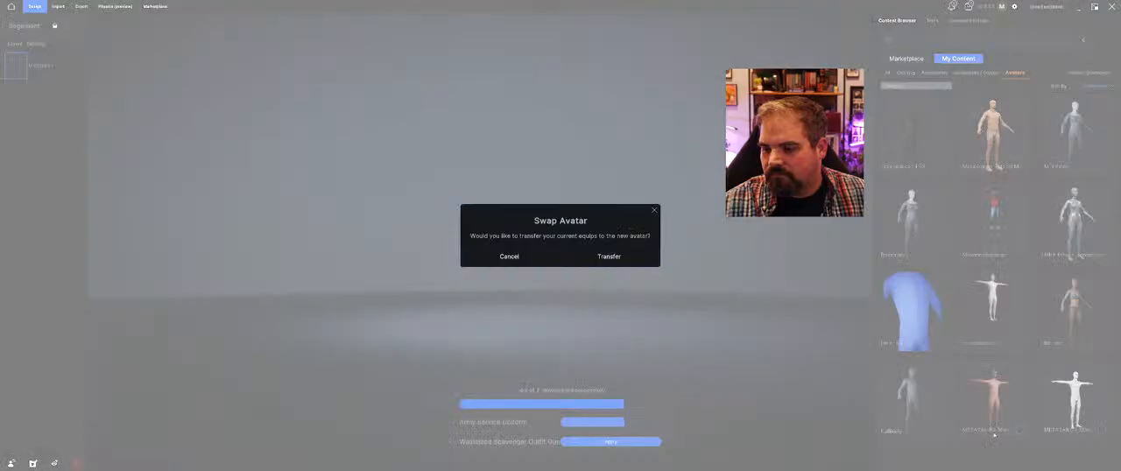
left_click(622, 255)
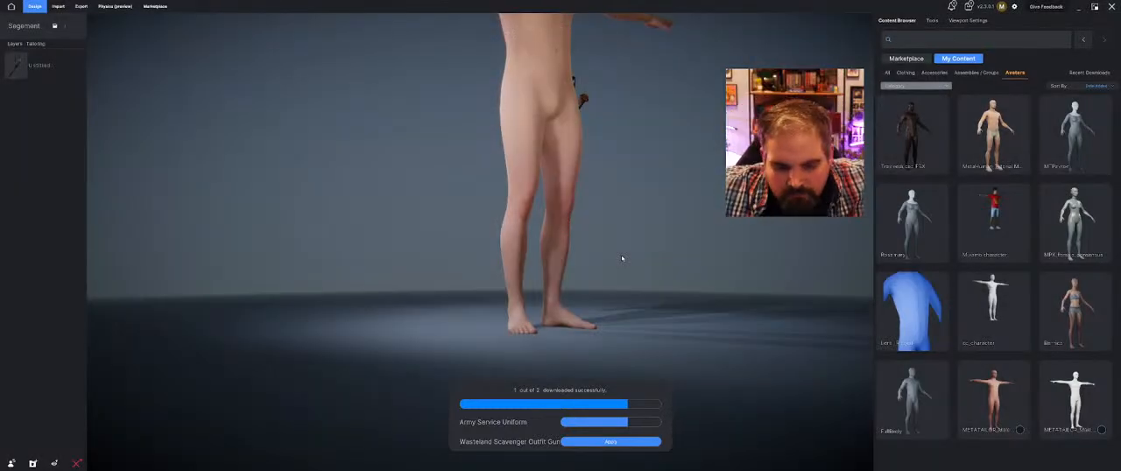
Look up the downloaded Wasteland Scavenger Outfit Gun in My Content and narrow the results to accessories
left_click(621, 444)
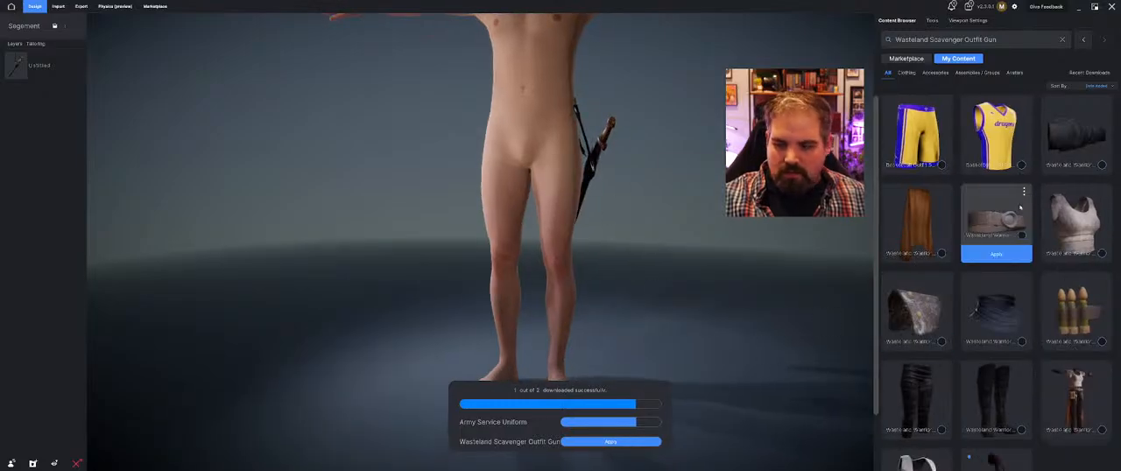
mouse_move(556, 155)
middle_mouse_down()
mouse_move(456, 145)
mouse_move(565, 162)
middle_mouse_up()
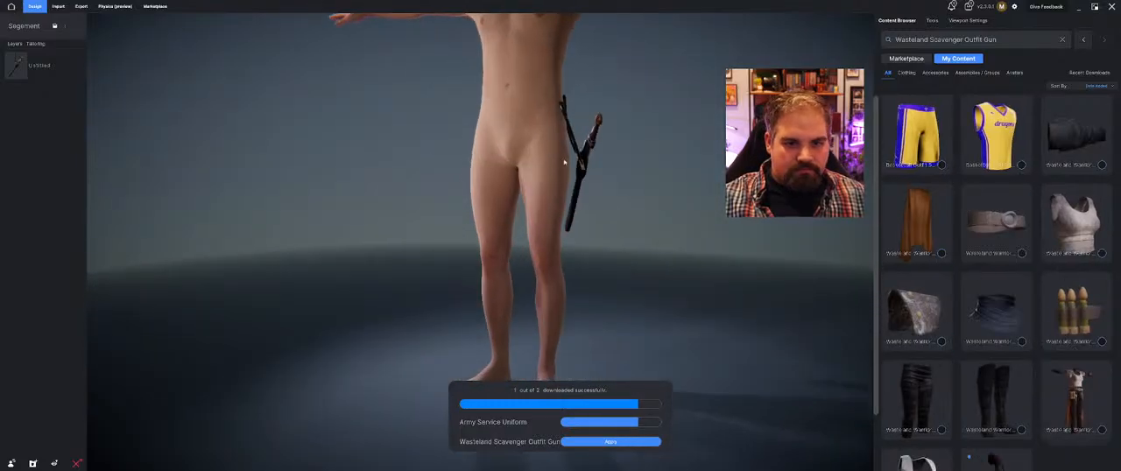
left_click(1015, 73)
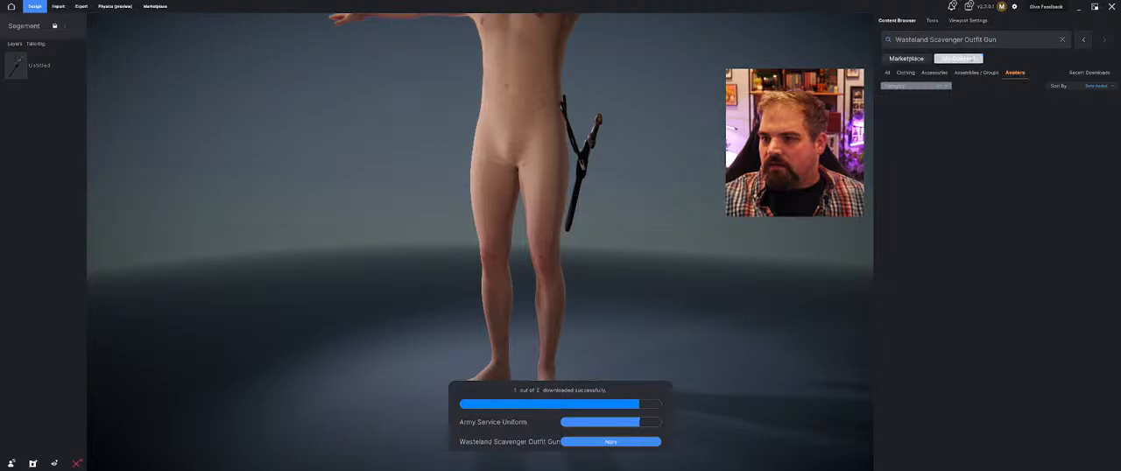
left_click(928, 73)
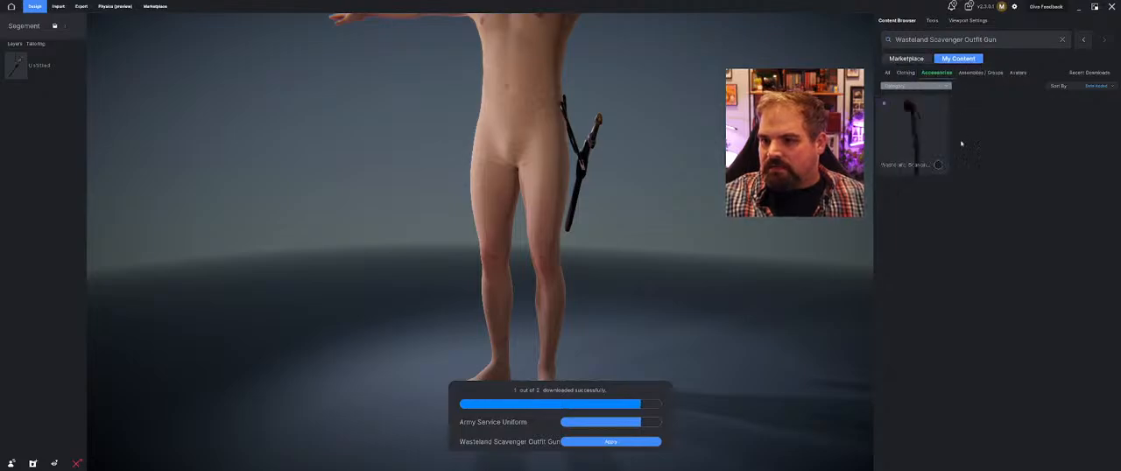
left_click(938, 147)
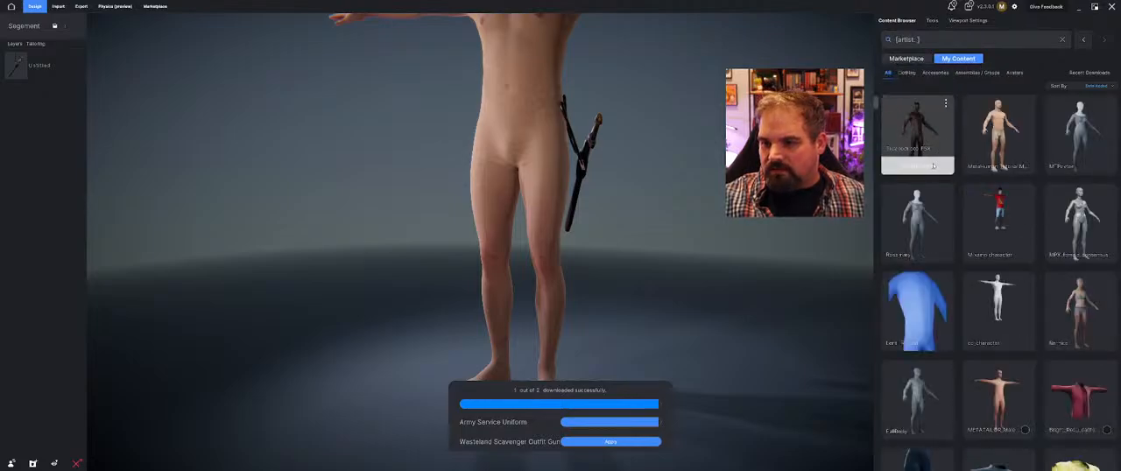
Clear the artist filter and look through the accessories in My Content for the downloaded gun
left_click(936, 73)
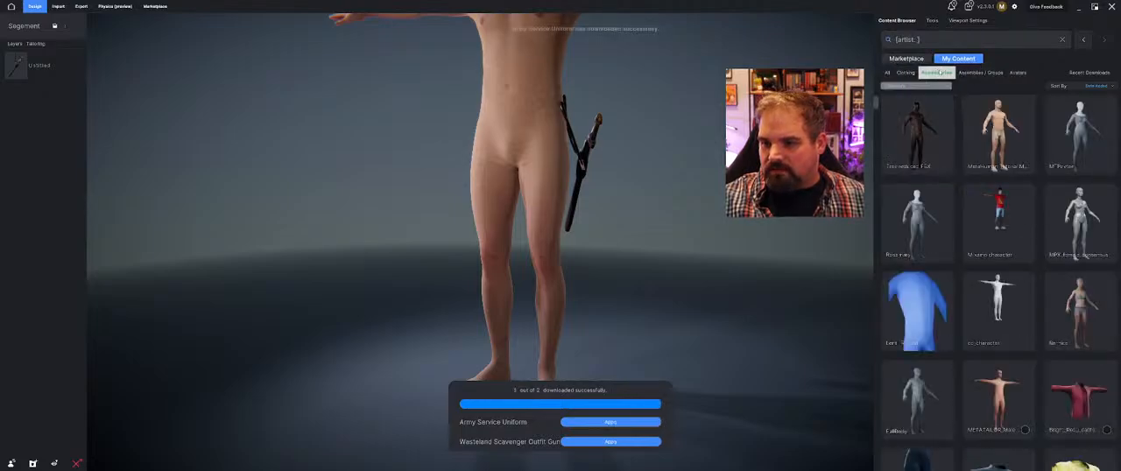
left_click(1063, 39)
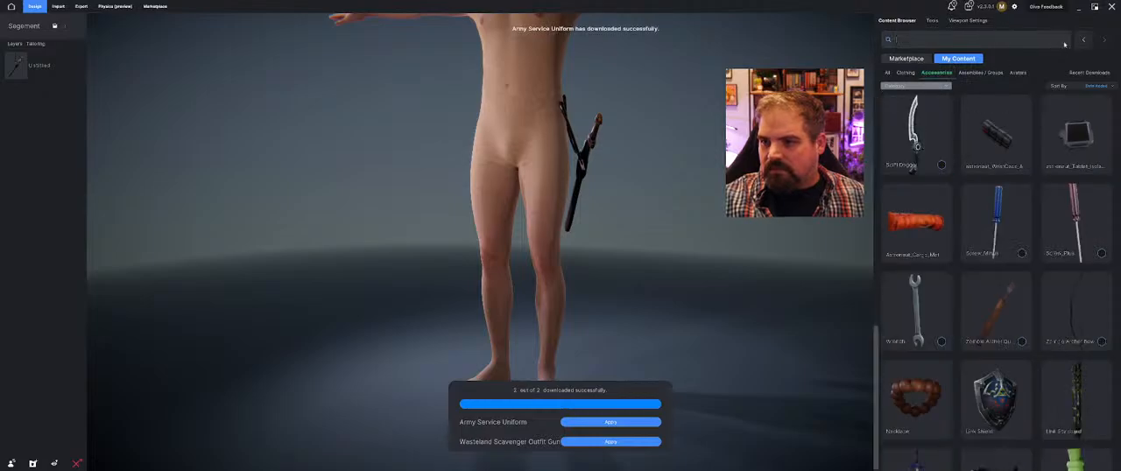
left_click(946, 72)
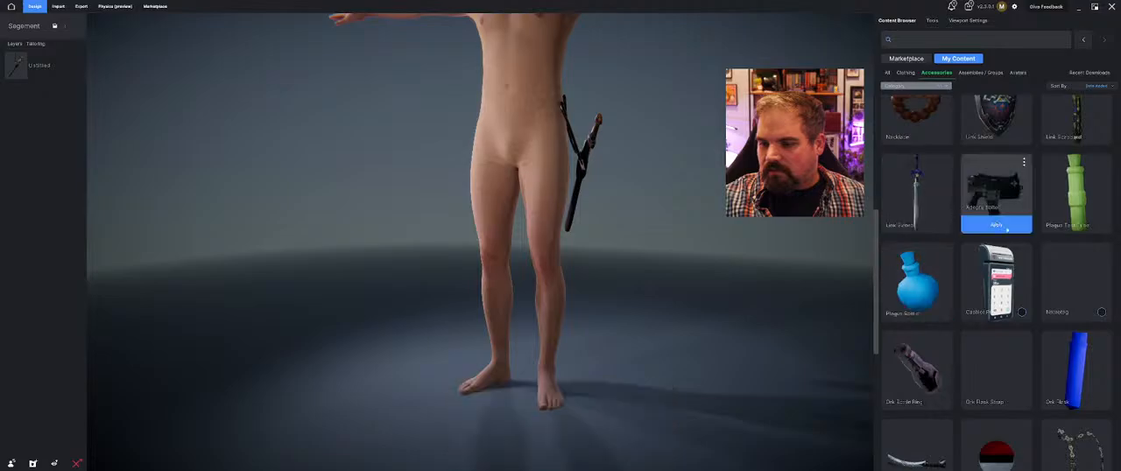
scroll(1049, 252, "down", 15)
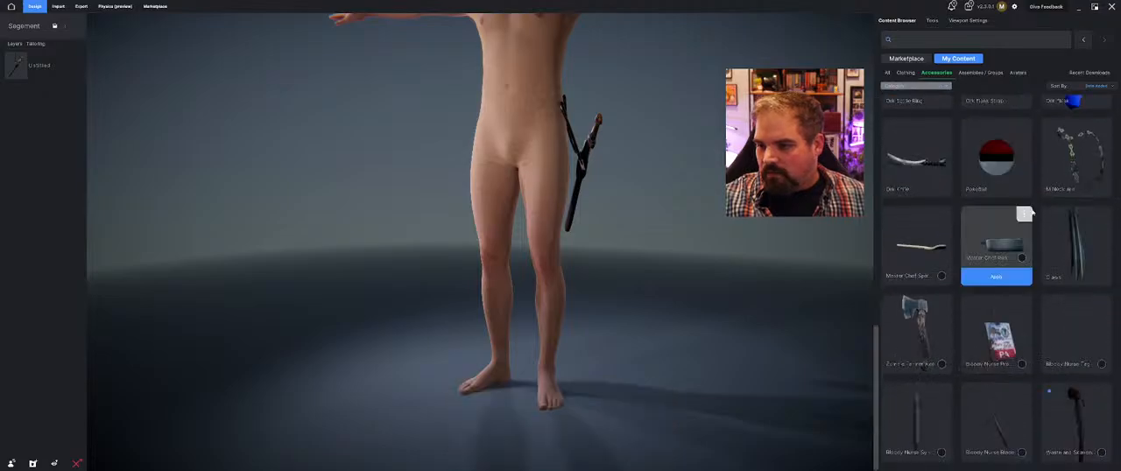
scroll(997, 355, "up", 10)
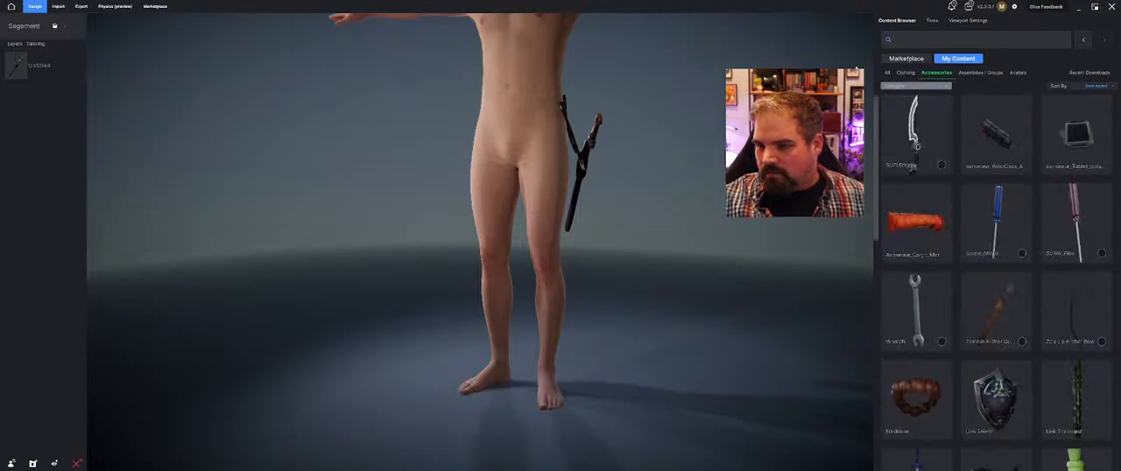
Find the Wasteland Scavenger Outfit Gun through the Marketplace's own-content list, narrow the results to accessories and apply it to the avatar
left_click(918, 59)
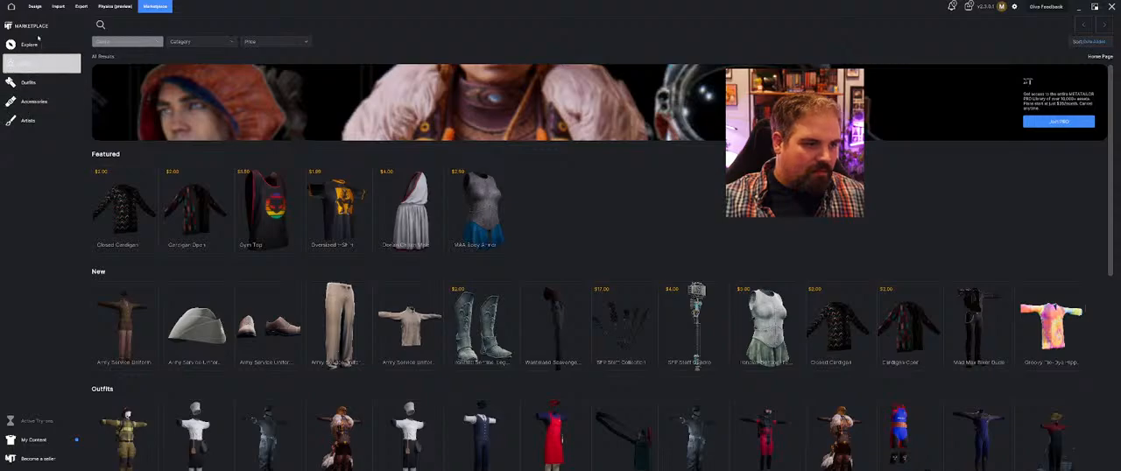
left_click(33, 440)
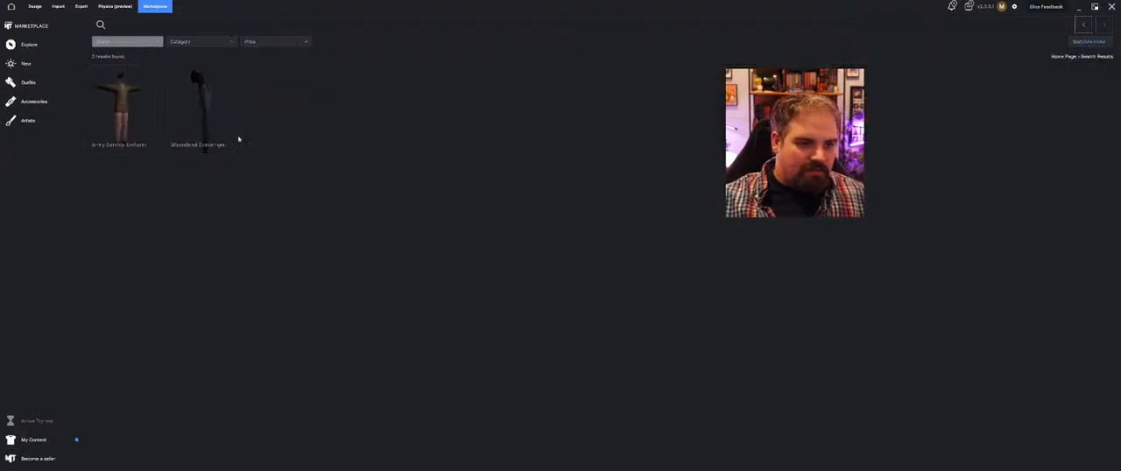
left_click(211, 145)
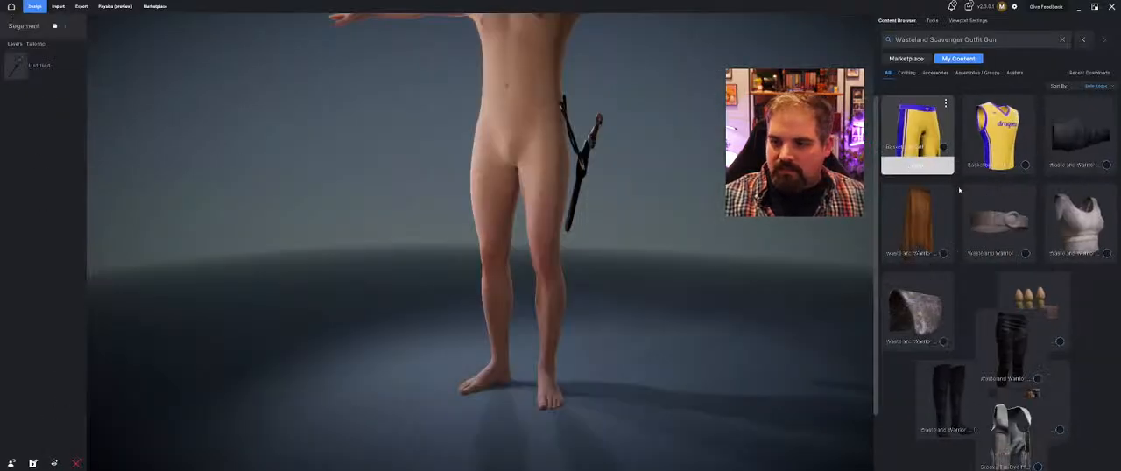
left_click(937, 73)
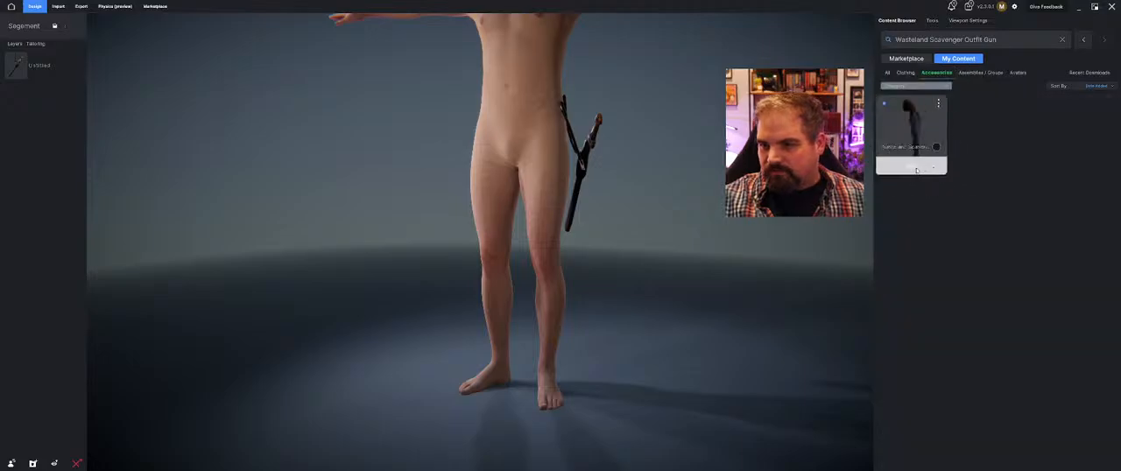
left_click(918, 168)
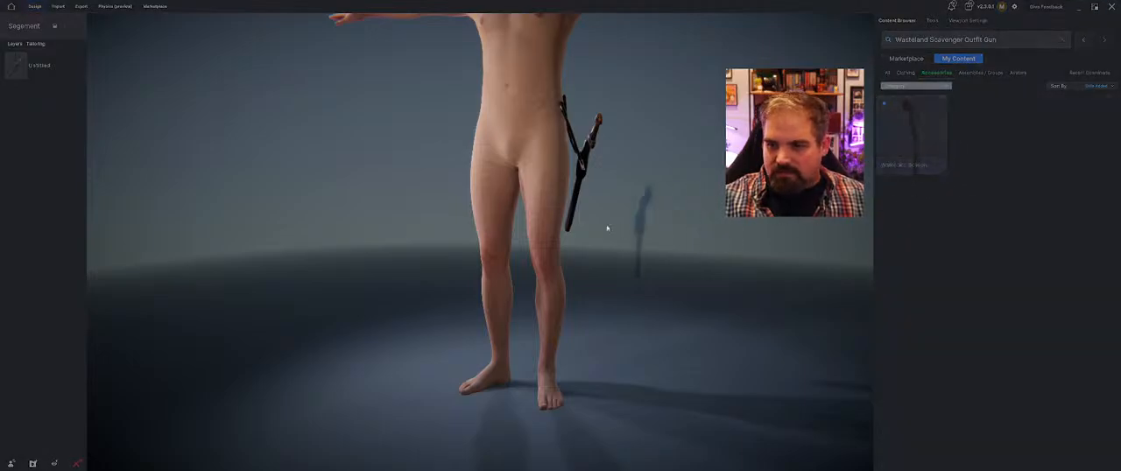
Quick Place the Wasteland Scavenger Outfit Gun on the avatar's right hip
middle_click_drag(386, 158, 442, 190)
mouse_move(560, 151)
left_mouse_down()
mouse_move(540, 152)
mouse_move(365, 35)
mouse_move(547, 149)
left_mouse_up()
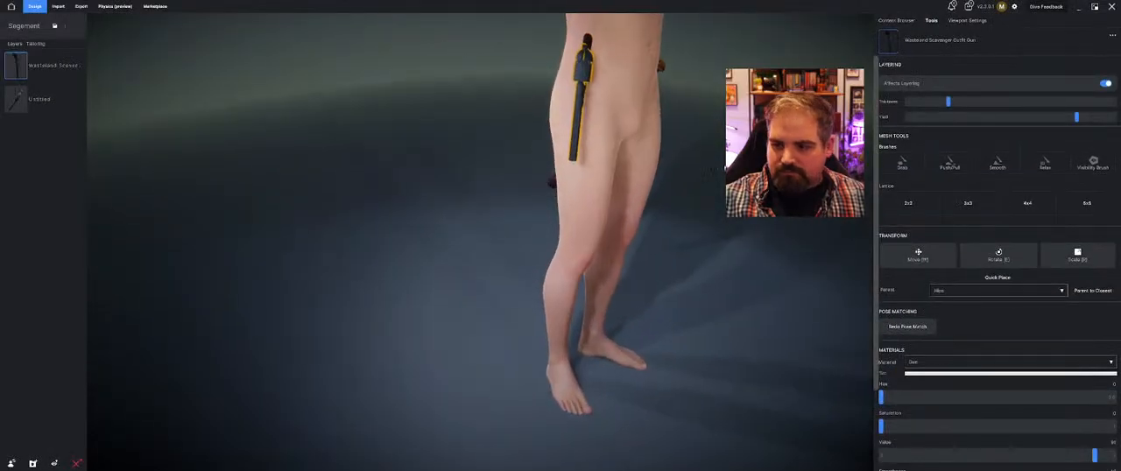
left_click(990, 279)
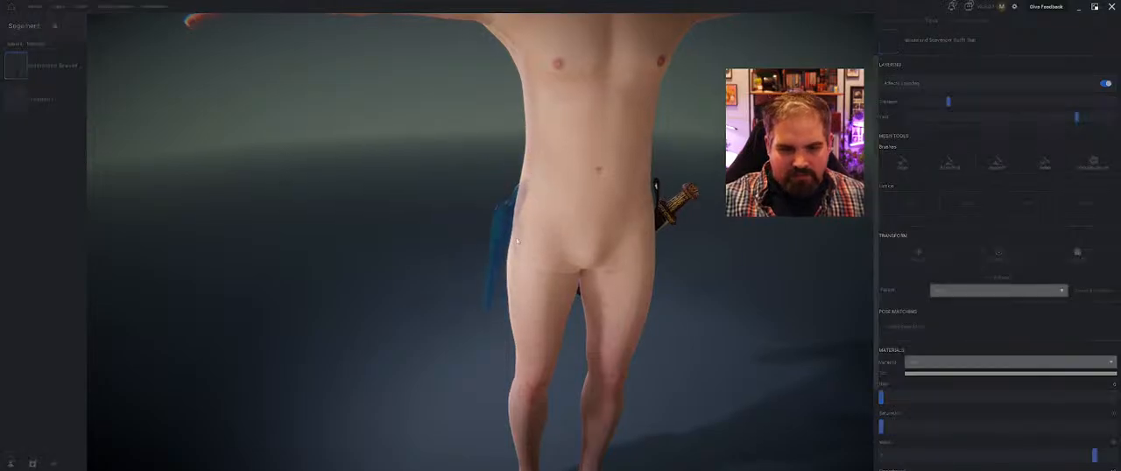
left_click(575, 159)
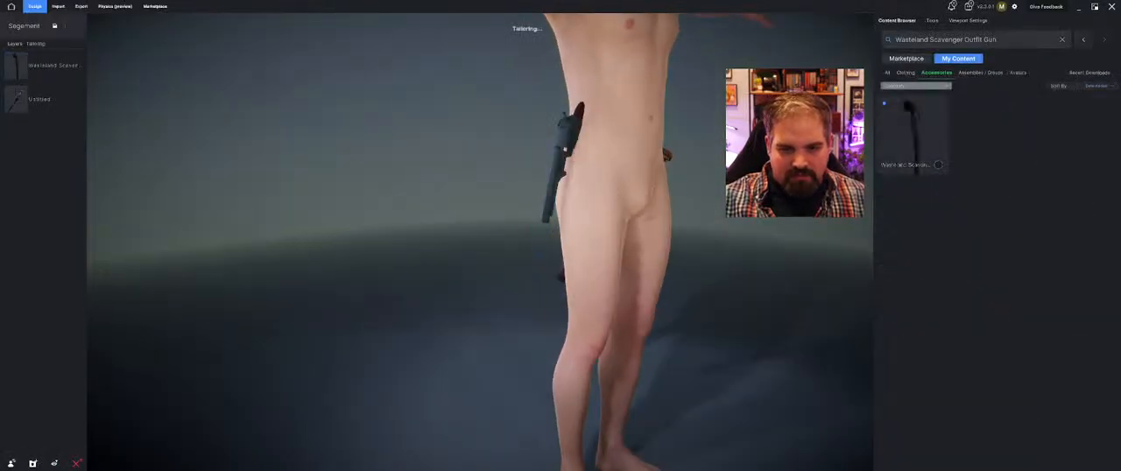
Rotate the gun so it hangs alongside the avatar's right hip and confirm the transform
left_click(478, 151)
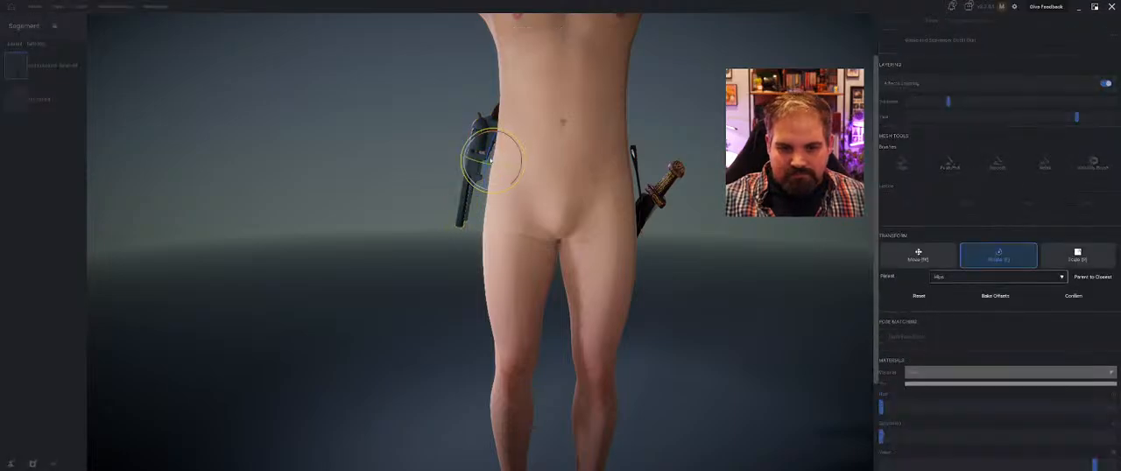
left_click_drag(495, 166, 529, 191)
key("w")
key("e")
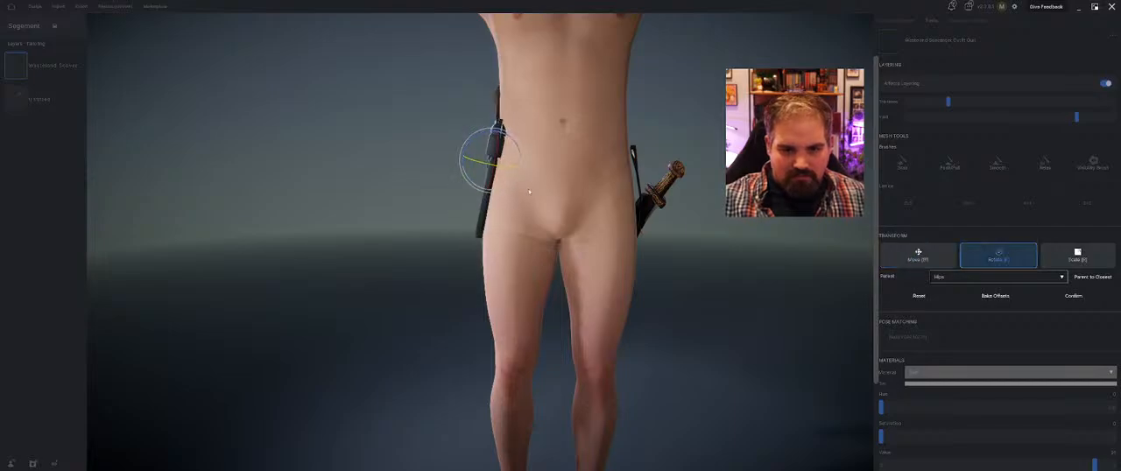
left_click(1074, 295)
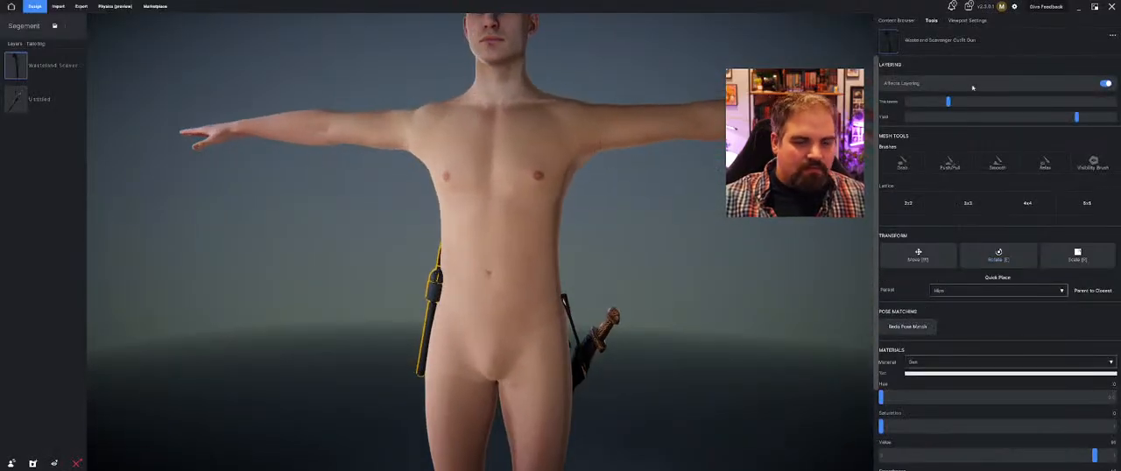
Look up the downloaded Army Service Uniform through the Marketplace's own-content list and apply the full outfit to the avatar
left_click(896, 19)
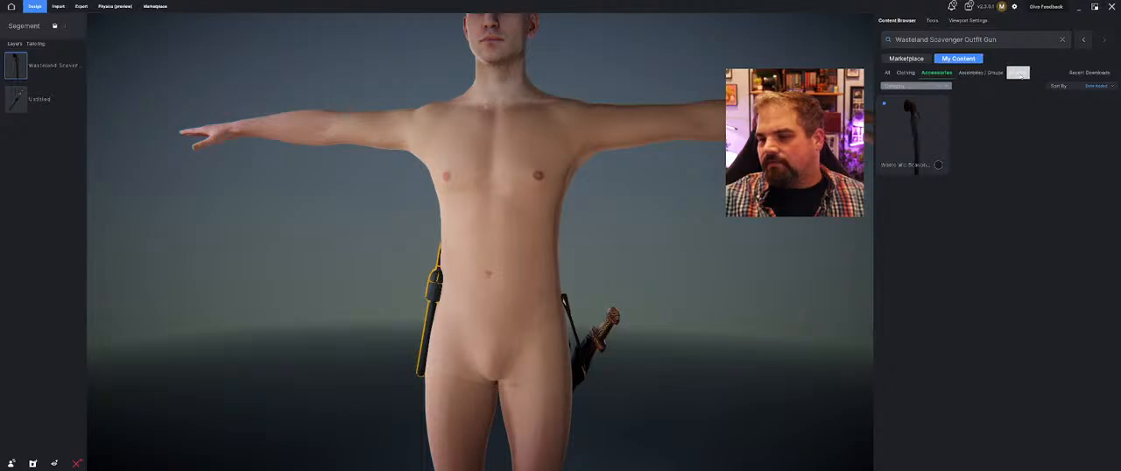
left_click(979, 74)
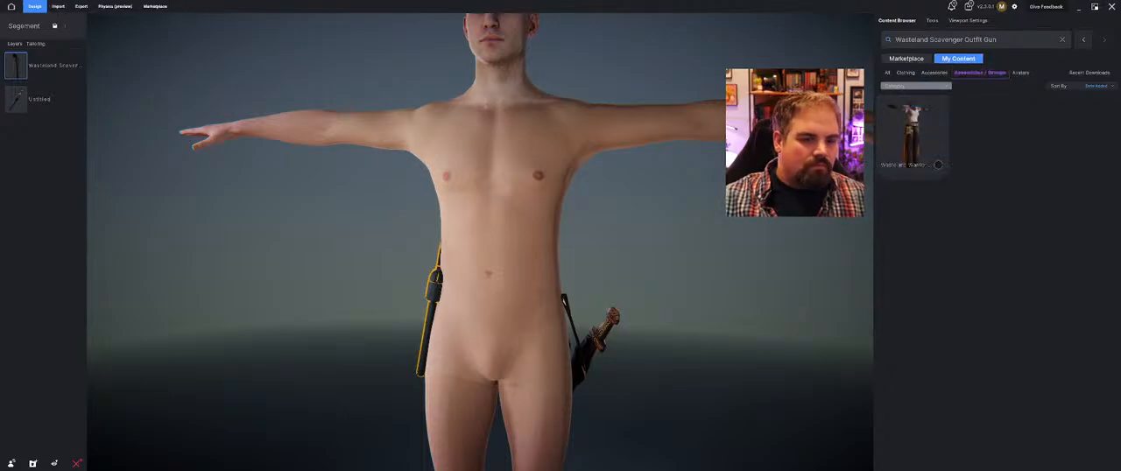
left_click(155, 6)
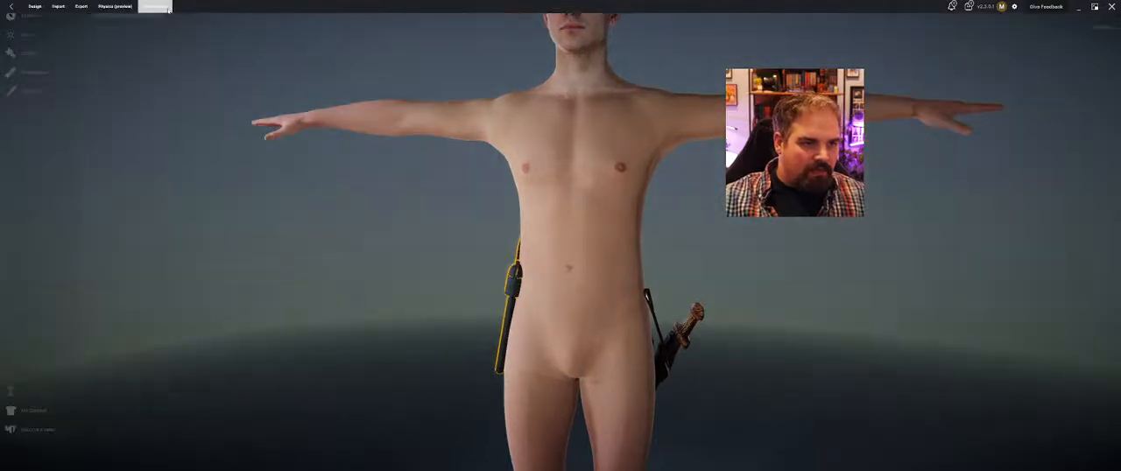
left_click(52, 439)
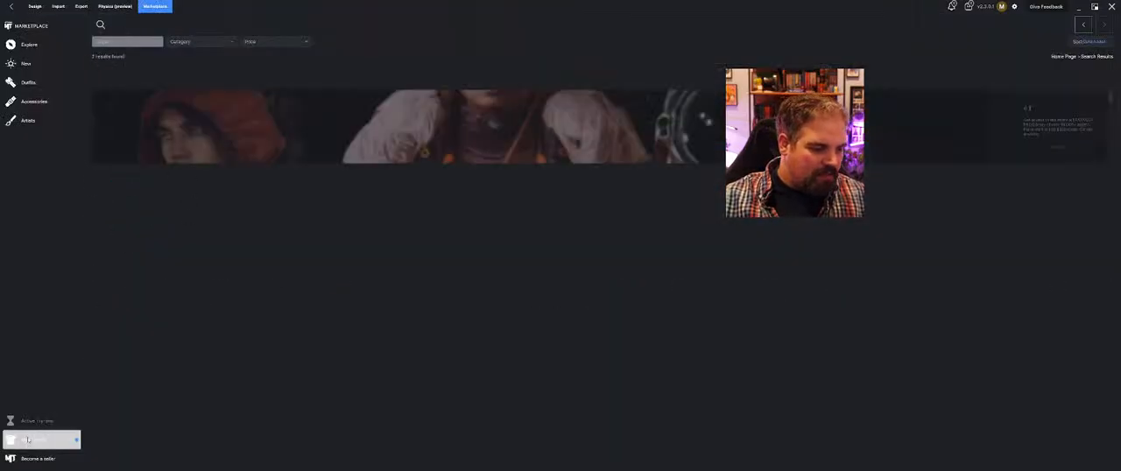
left_click(130, 143)
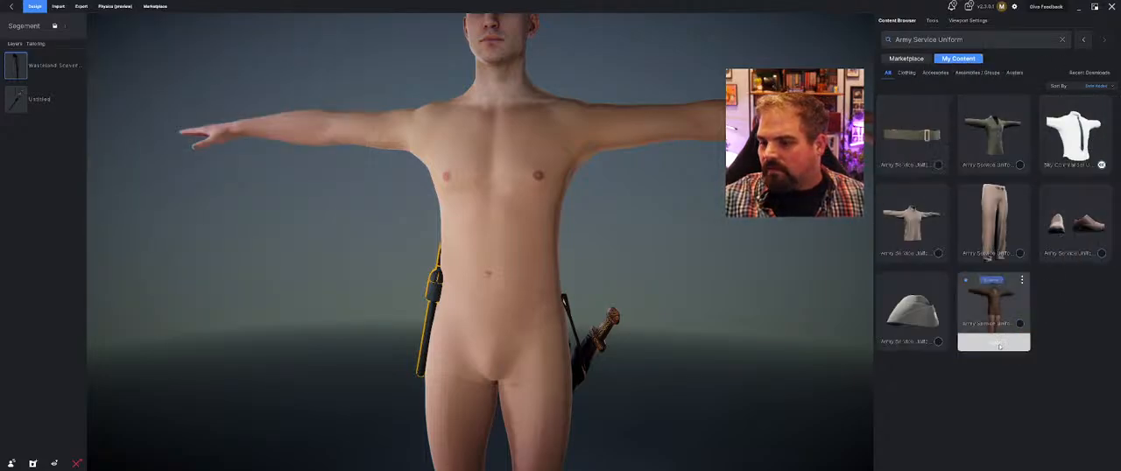
left_click(998, 344)
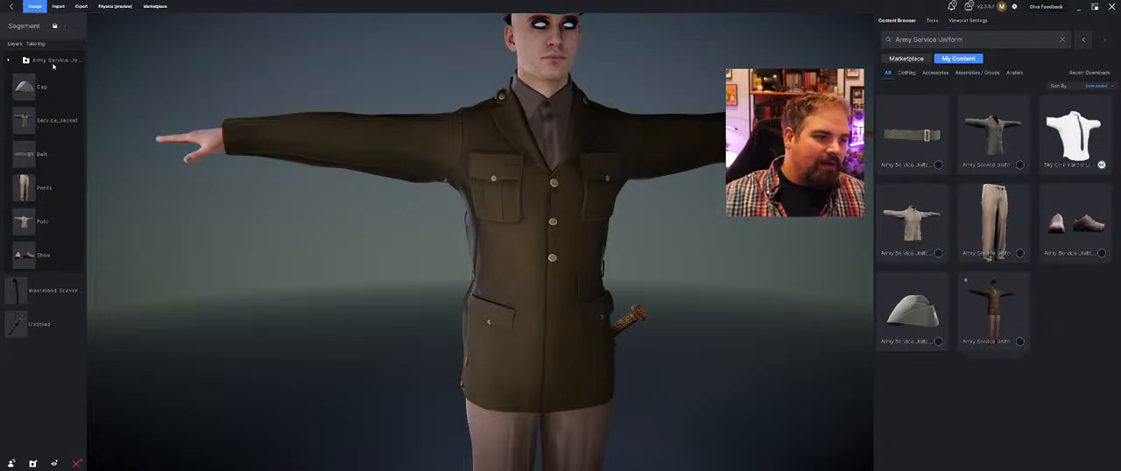
Place the Army Service Uniform group below the gun and sword layers, and move the gun outward from the jacket at the right hip
left_click_drag(53, 66, 42, 343)
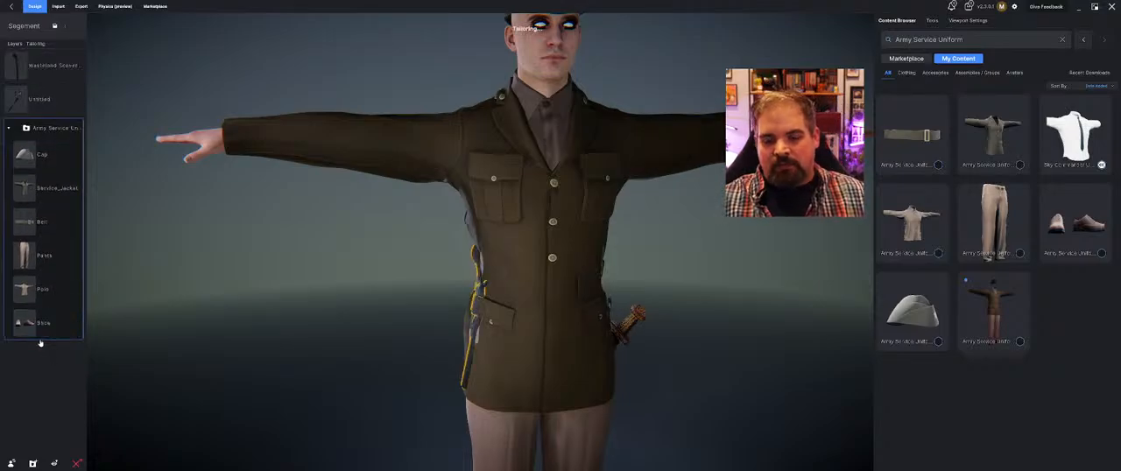
left_click(477, 311)
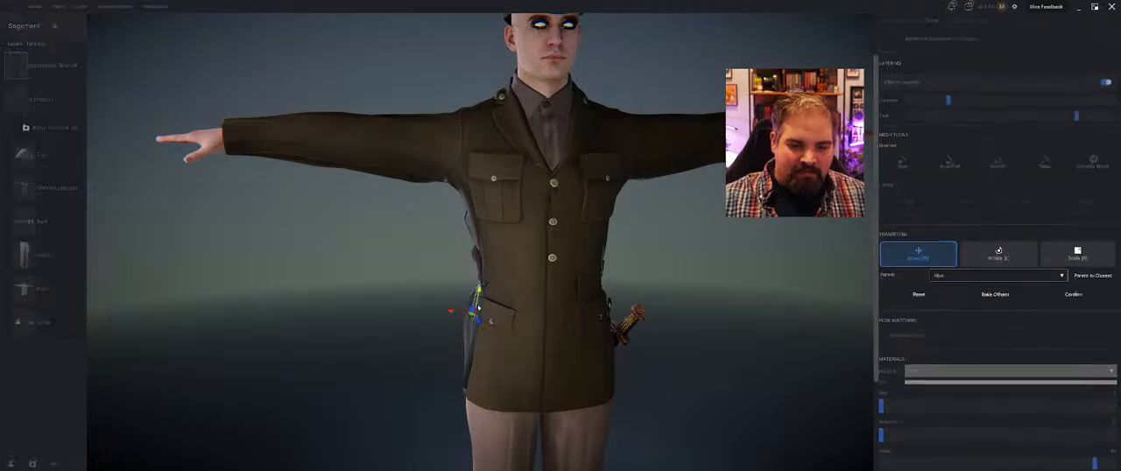
left_click_drag(450, 312, 441, 311)
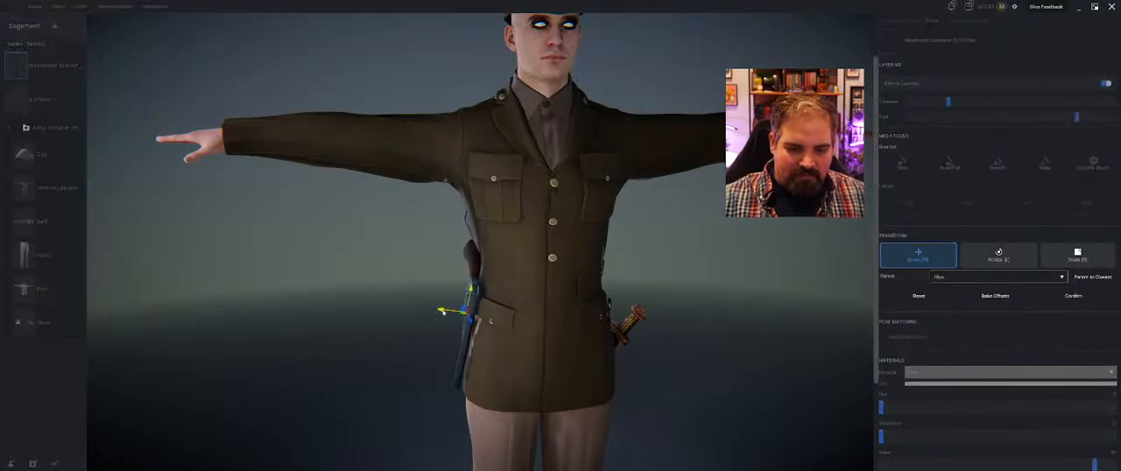
right_click_drag(672, 355, 585, 352)
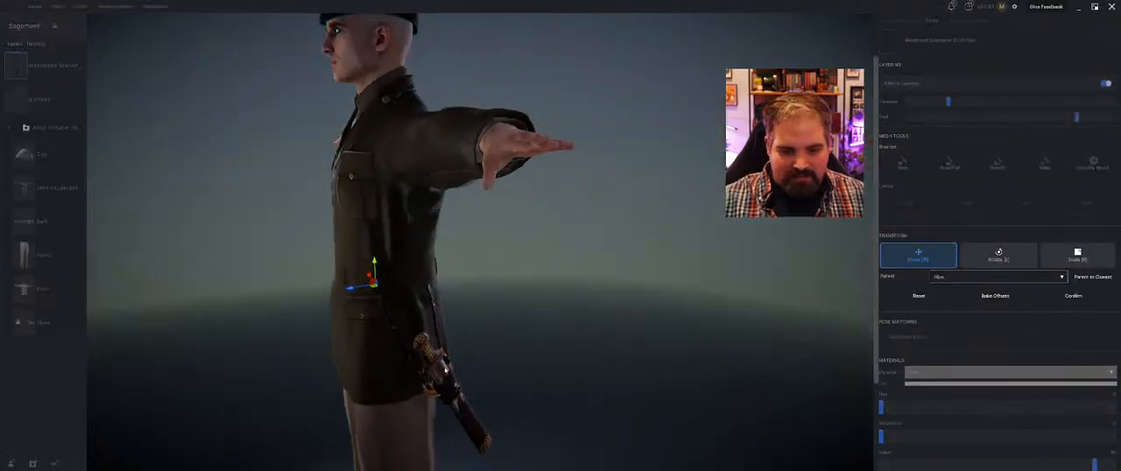
right_click_drag(445, 355, 577, 349)
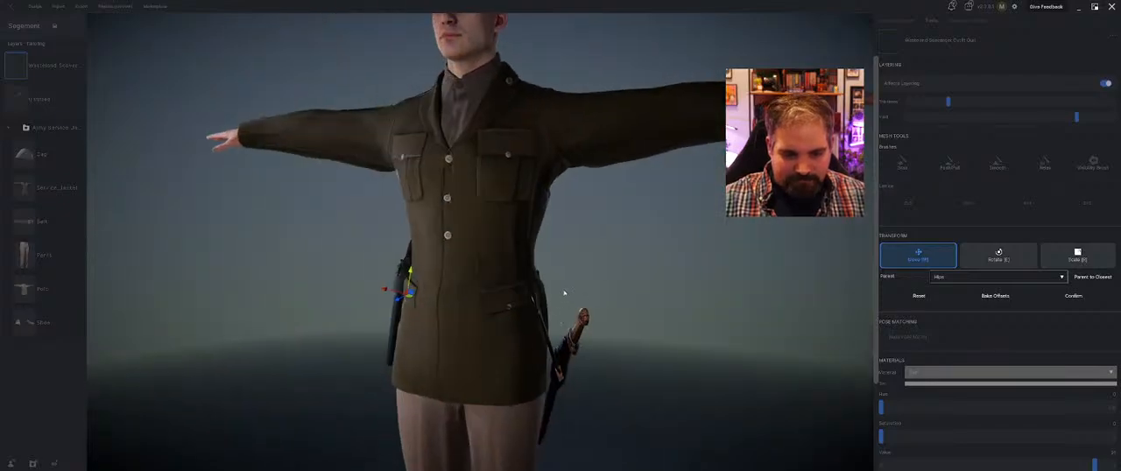
right_click_drag(565, 293, 600, 294)
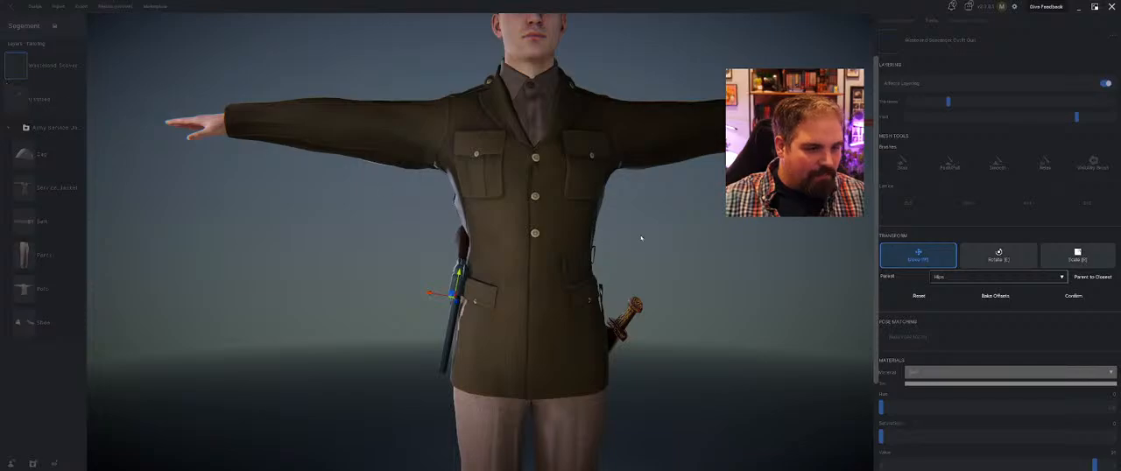
left_click(1074, 296)
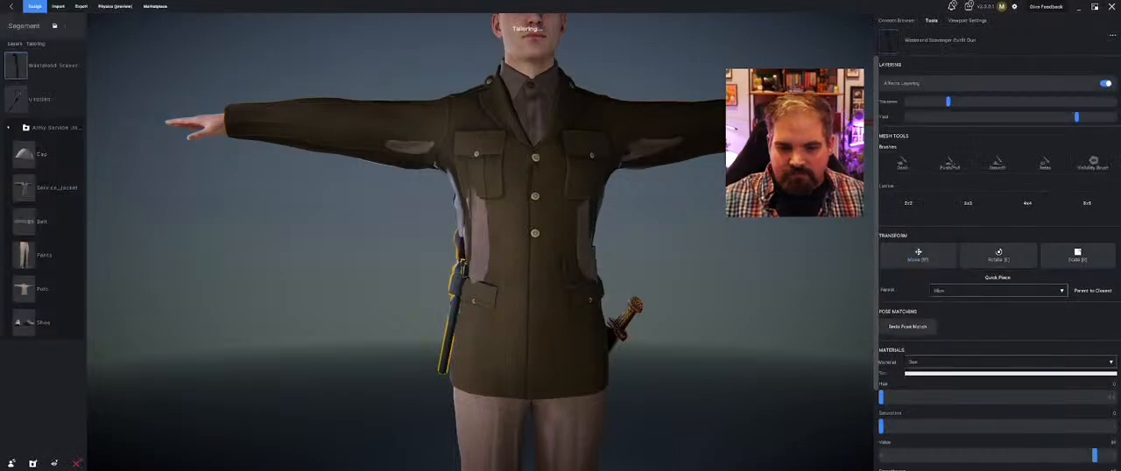
Move the Service_Jacket layer below the Belt in the Army Service Uniform group and inspect the outfit from several angles
left_click_drag(50, 201, 44, 230)
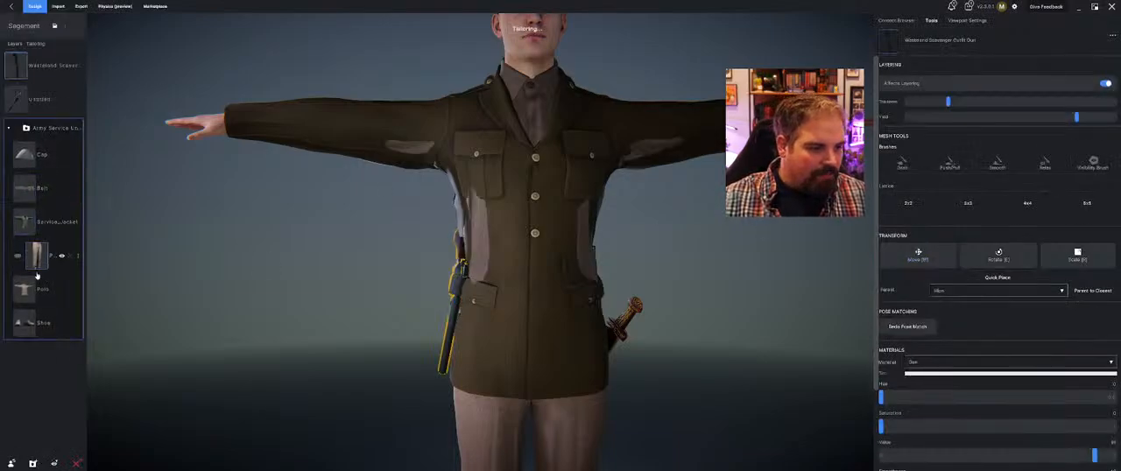
middle_click_drag(275, 263, 359, 274)
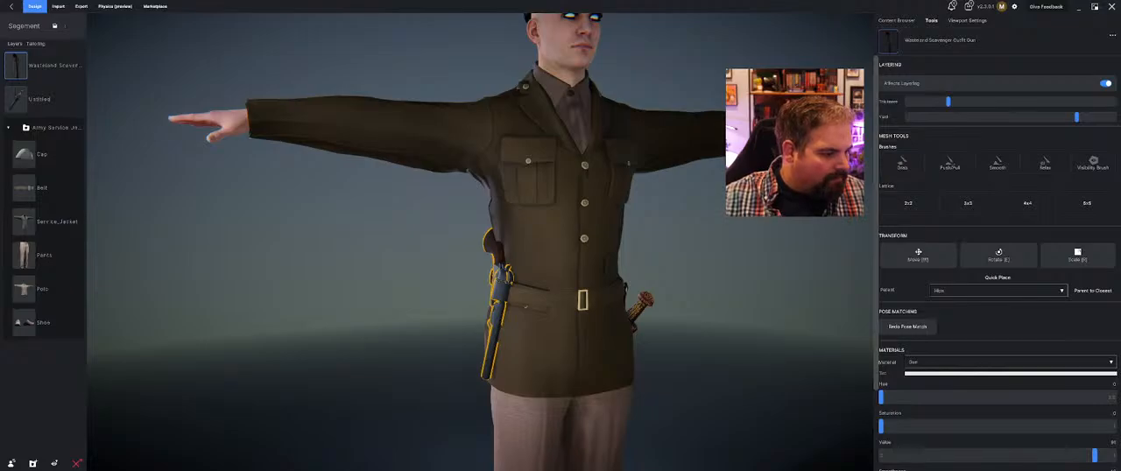
scroll(241, 282, "up", 5)
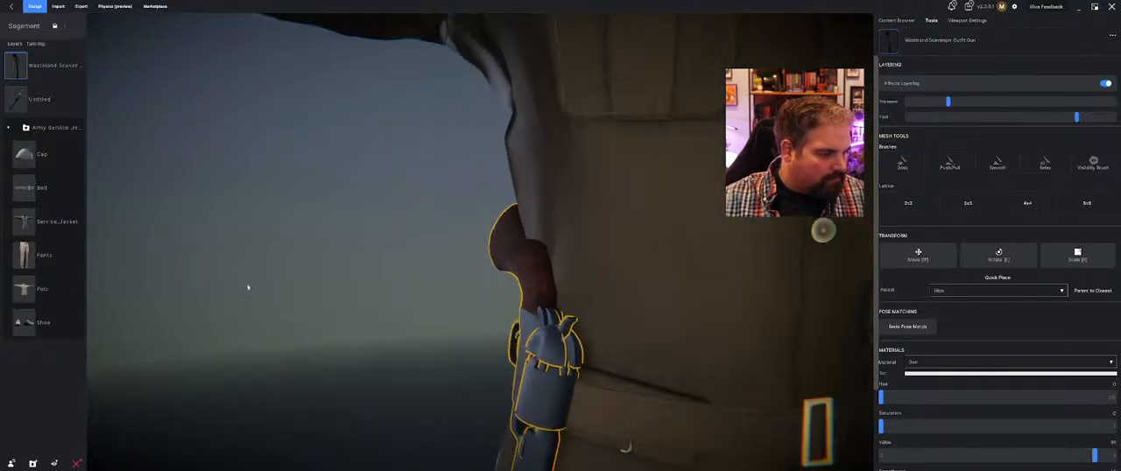
scroll(289, 270, "down", 6)
middle_click_drag(344, 249, 306, 264)
scroll(315, 254, "down", 1)
scroll(312, 263, "down", 3)
left_click(526, 308)
scroll(623, 263, "up", 4)
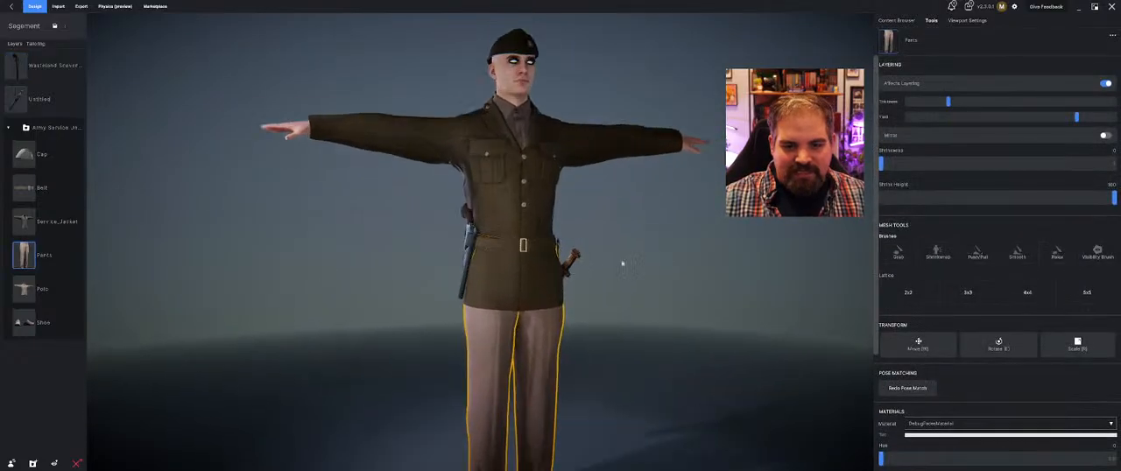
left_click(610, 282)
middle_click_drag(611, 282, 518, 285)
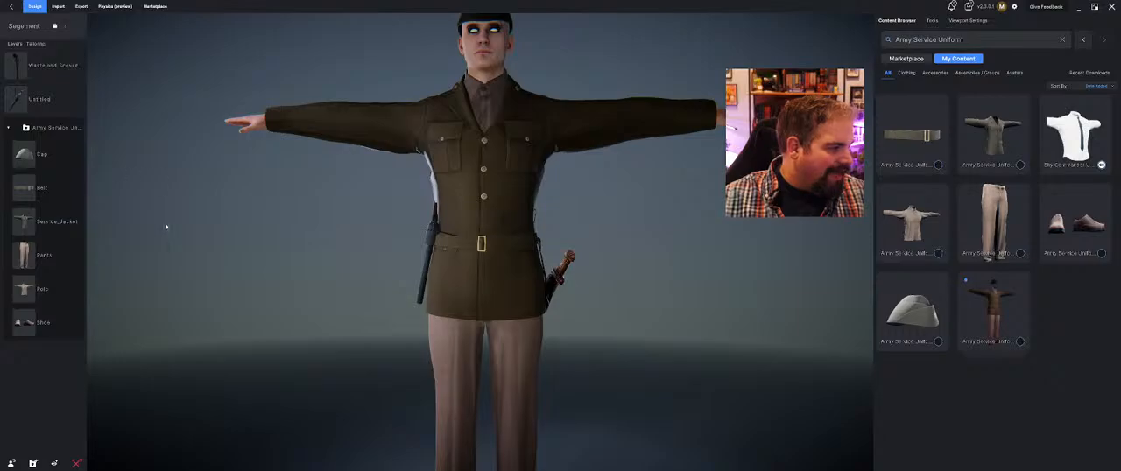
Inspect the sword's settings at the avatar's left hip and remove the Untitled sword layer from the outfit
middle_click_drag(166, 227, 500, 288)
left_click(486, 289)
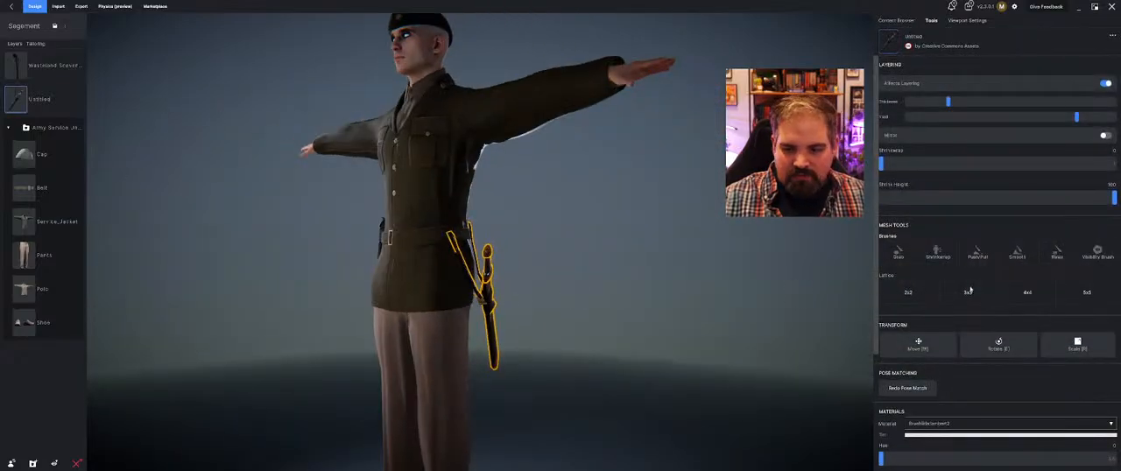
scroll(972, 347, "down", 2)
scroll(973, 347, "up", 2)
scroll(1027, 267, "down", 2)
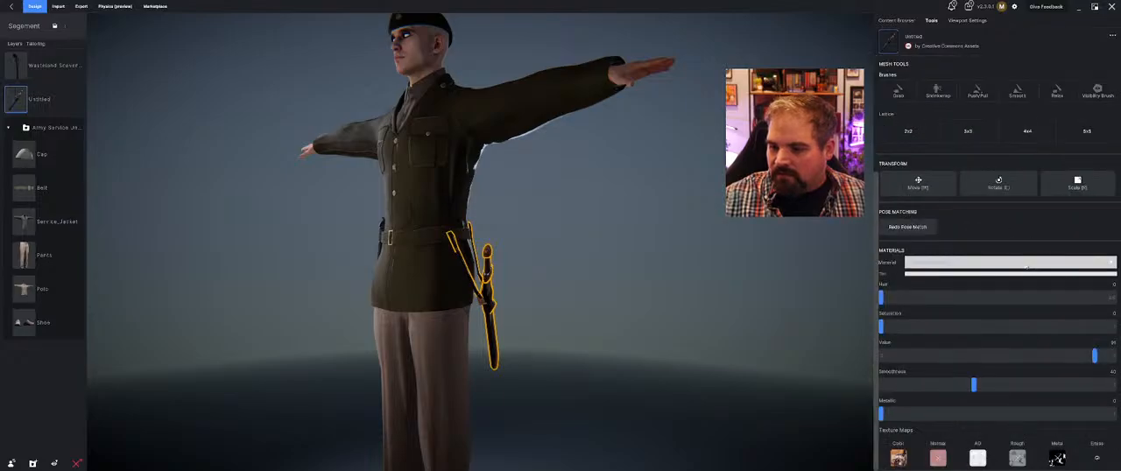
scroll(979, 209, "up", 2)
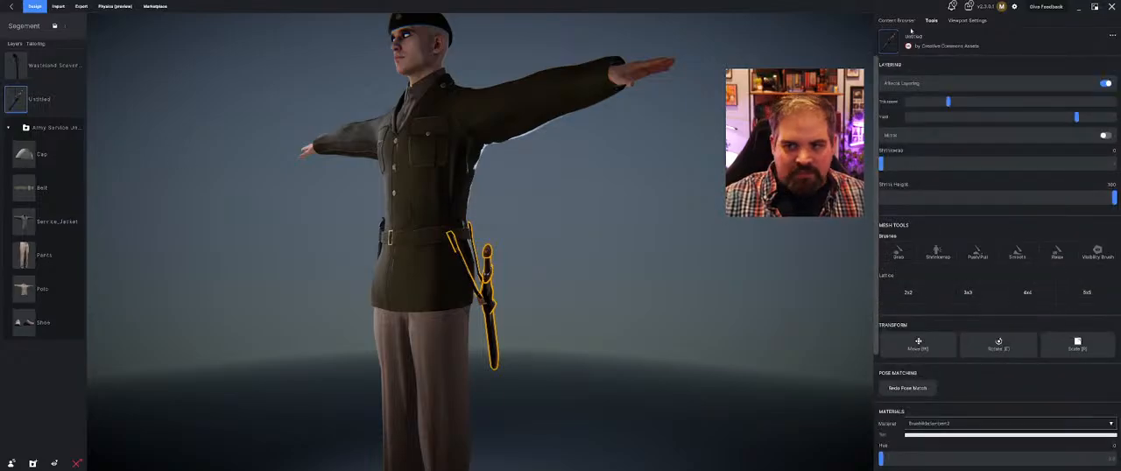
left_click(71, 100)
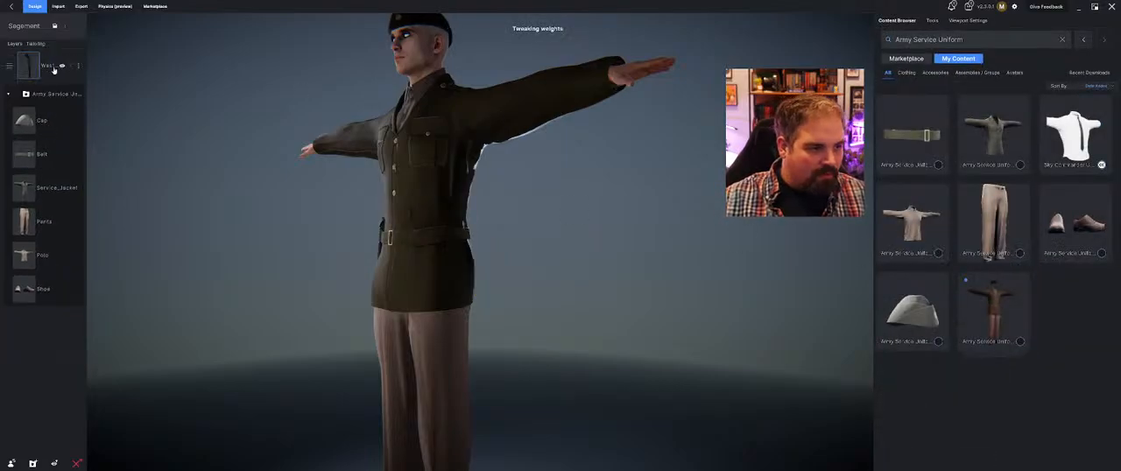
Attach the Wasteland Scavenger gun to the avatar's right hand with Quick Place
left_click(55, 69)
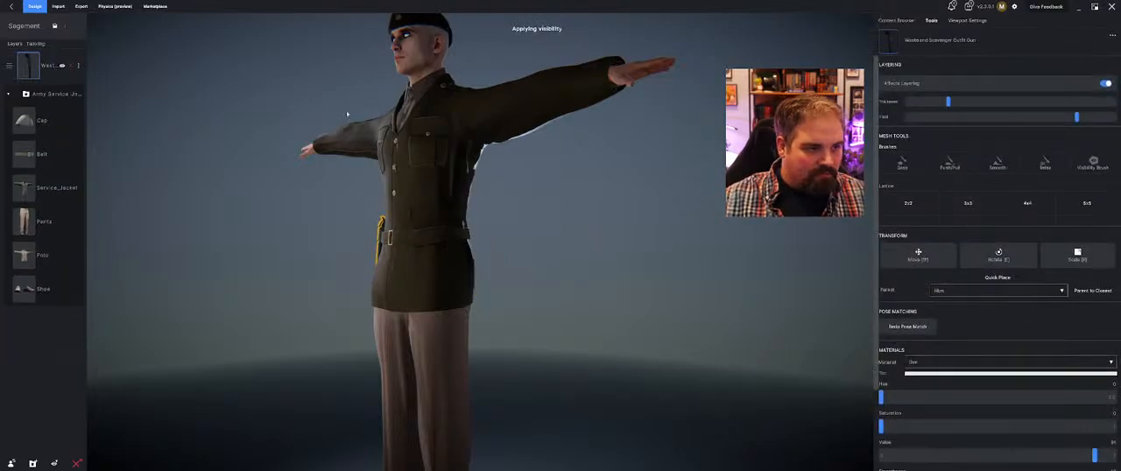
left_click(1003, 278)
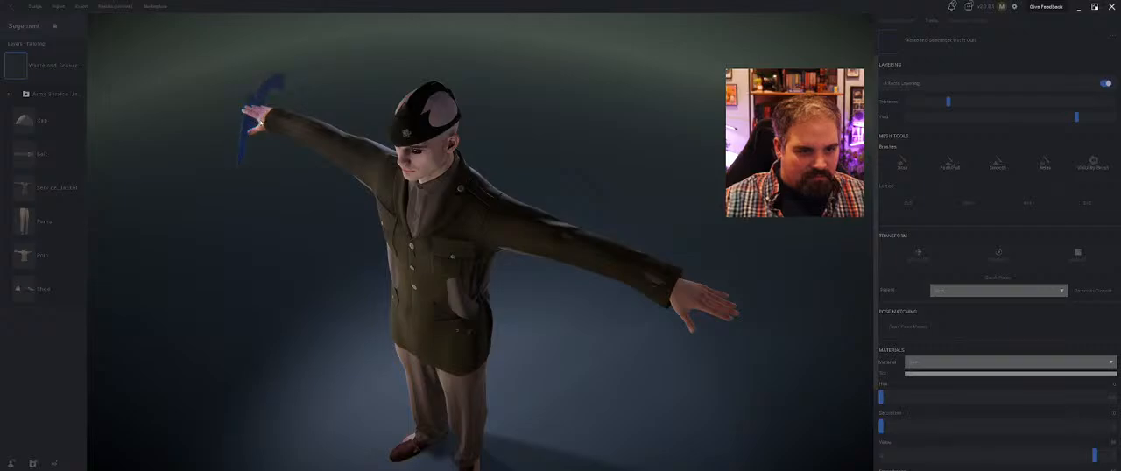
left_click(257, 118)
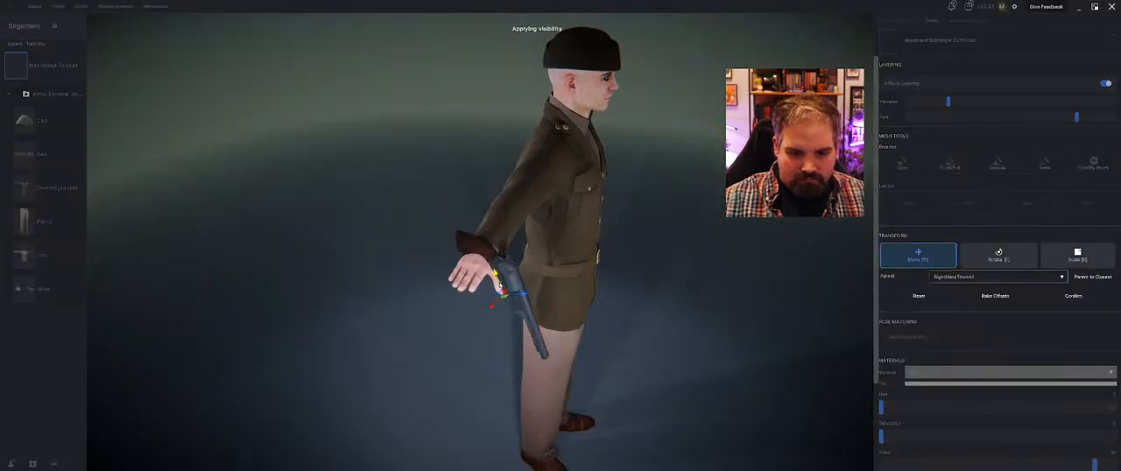
Rotate the Wasteland Scavenger gun and move it roughly into the avatar's right palm
key("e")
left_click_drag(504, 331, 492, 304)
key("w")
middle_click_drag(489, 304, 490, 327)
left_click_drag(441, 270, 415, 240)
middle_click_drag(413, 245, 467, 296)
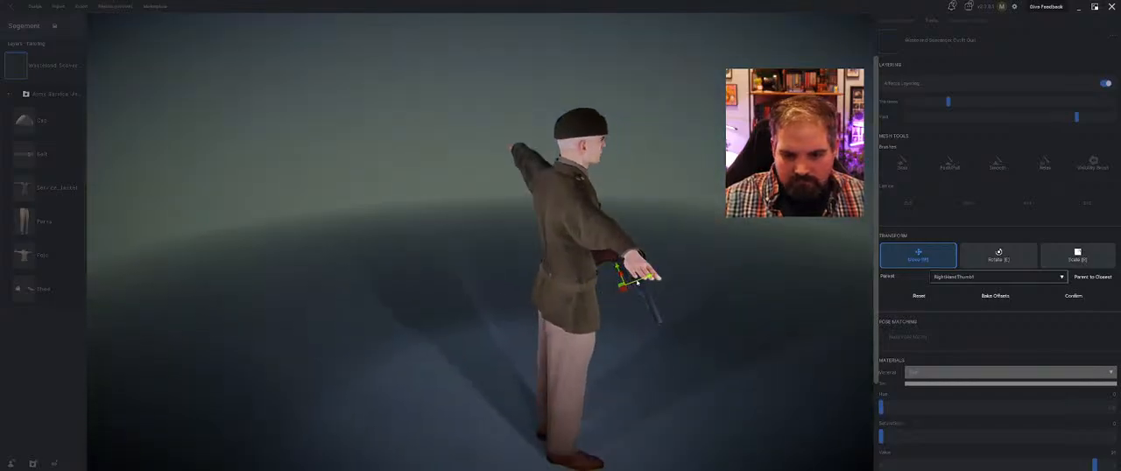
Fine-tune the gun's position under the right palm, rotate its barrel closer to the arm's line, and confirm the transform
middle_click_drag(638, 280, 375, 277)
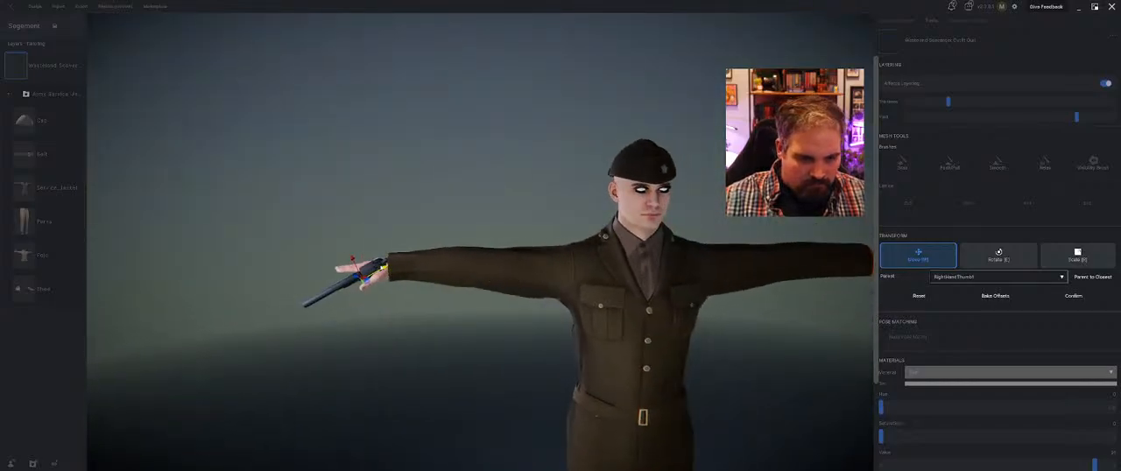
left_click_drag(353, 261, 362, 267)
middle_click_drag(361, 267, 592, 254)
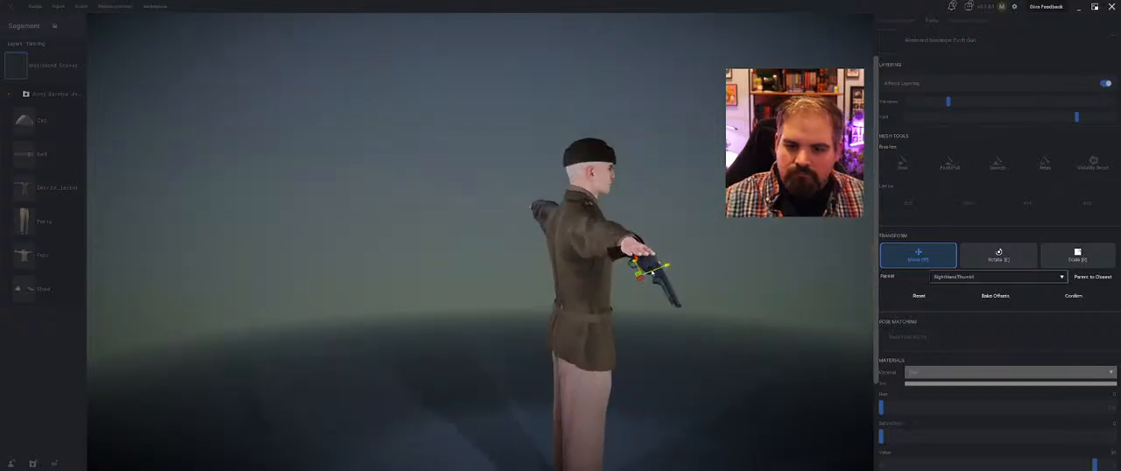
left_click_drag(654, 271, 664, 267)
mouse_move(465, 298)
middle_mouse_down()
mouse_move(628, 268)
mouse_move(461, 291)
mouse_move(457, 304)
middle_mouse_up()
key("e")
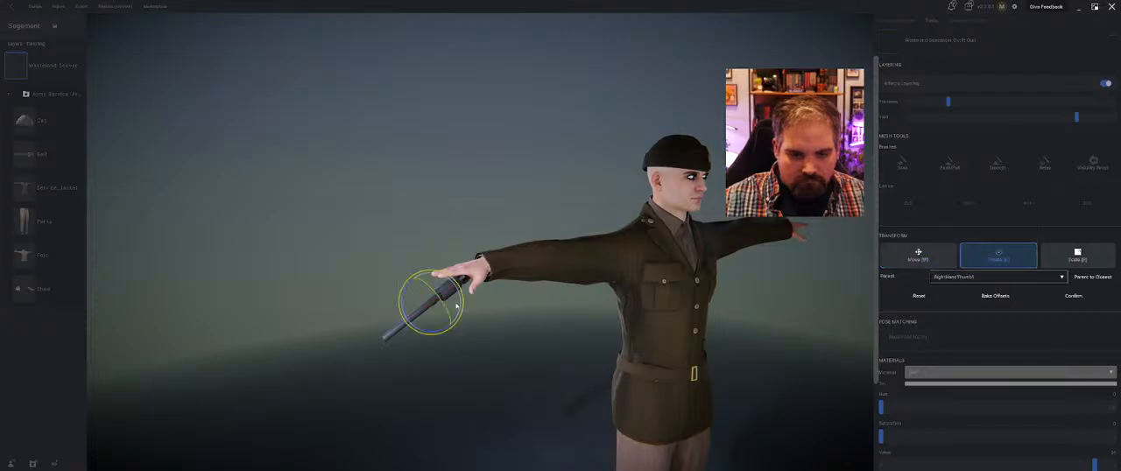
left_click_drag(456, 327, 420, 282)
key("w")
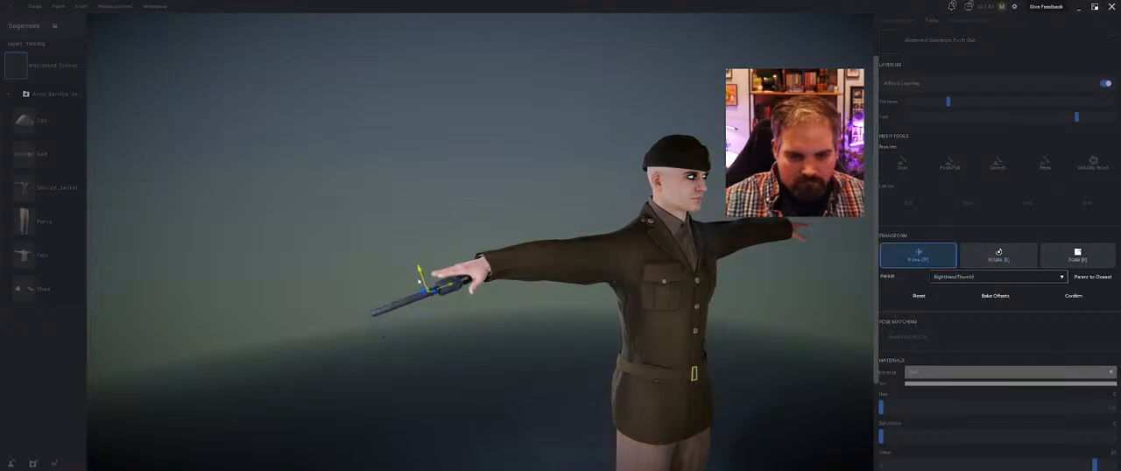
left_click(1085, 298)
Play the Walk with Rifle animation on the avatar and inspect the gun grip from several angles
left_click(982, 26)
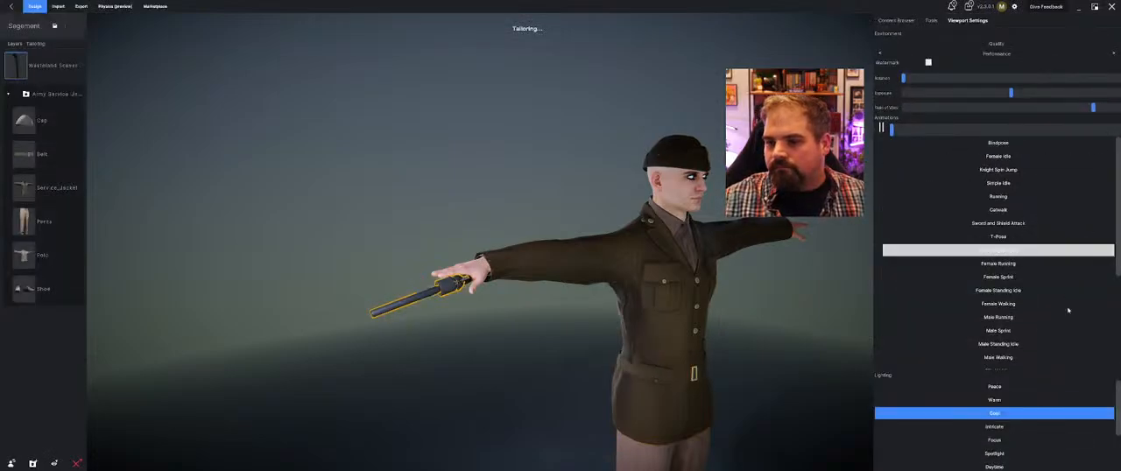
scroll(1037, 328, "down", 5)
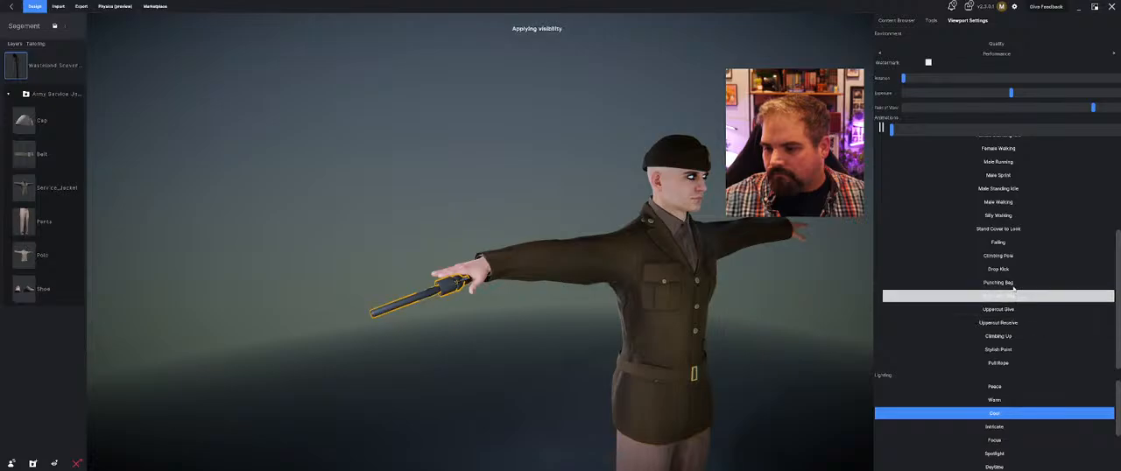
left_click(968, 296)
left_click(968, 297)
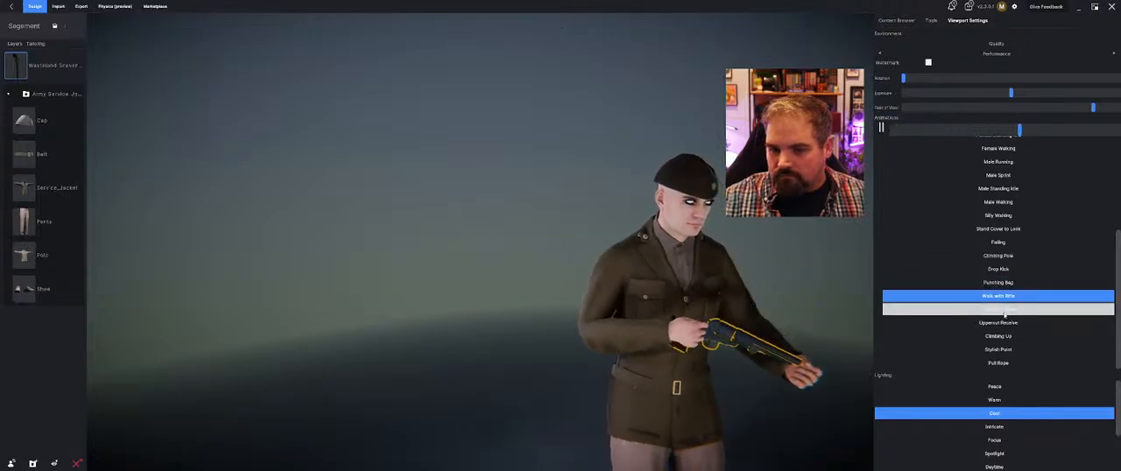
middle_click_drag(720, 277, 626, 317)
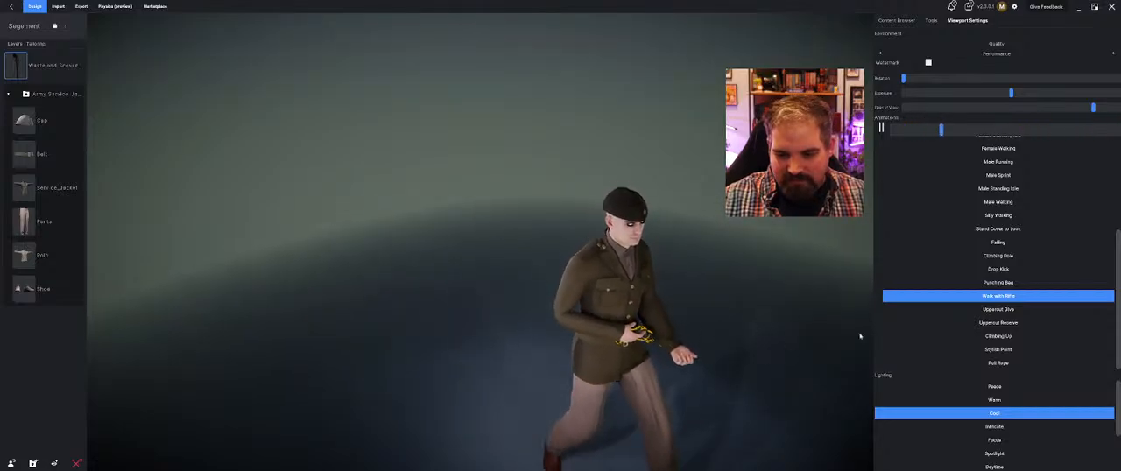
middle_click_drag(745, 334, 711, 267)
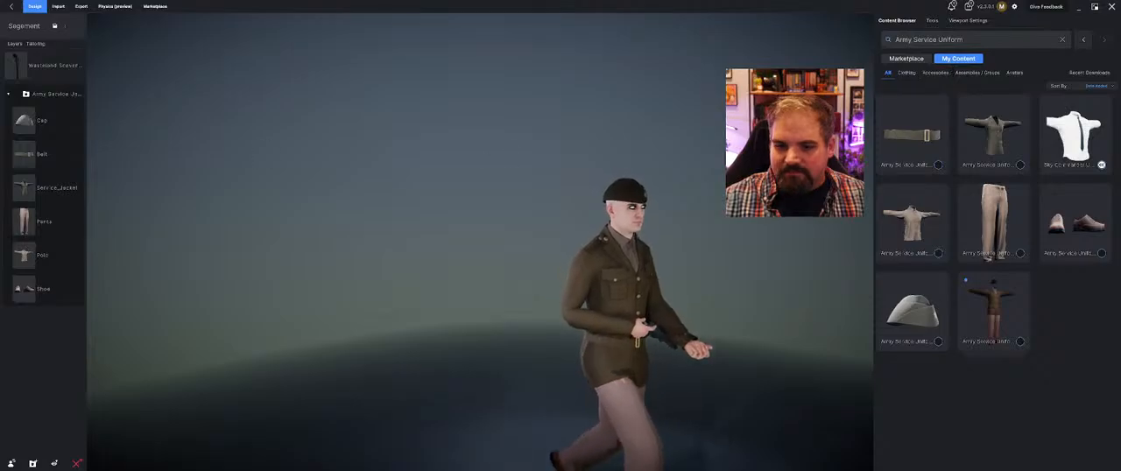
Remove the Wasteland Scavenger gun from the avatar and list all owned accessories without a search filter
left_click(938, 74)
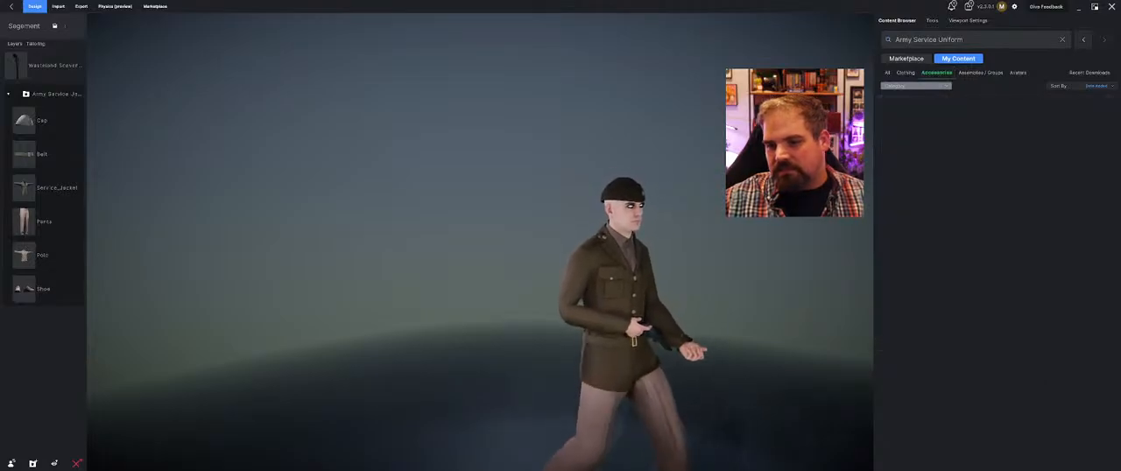
left_click(70, 66)
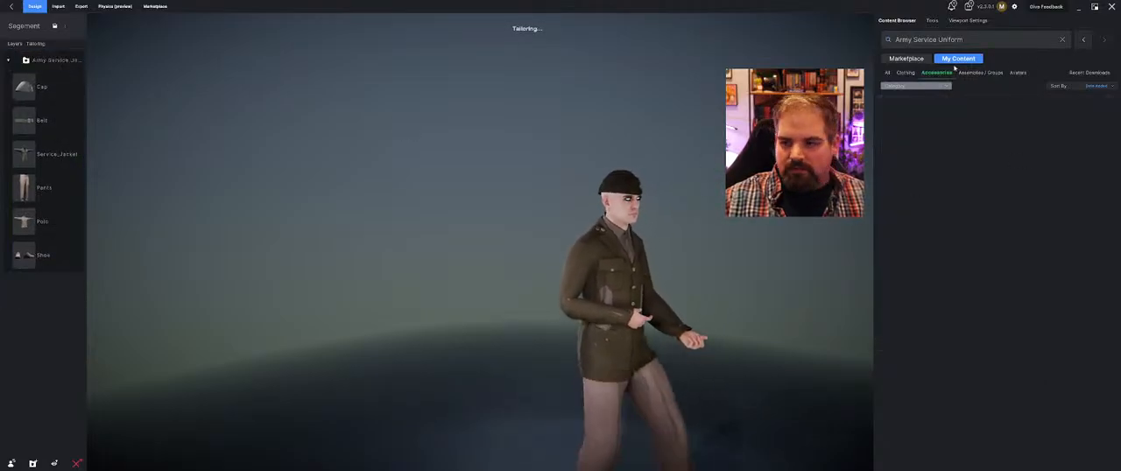
left_click(1063, 40)
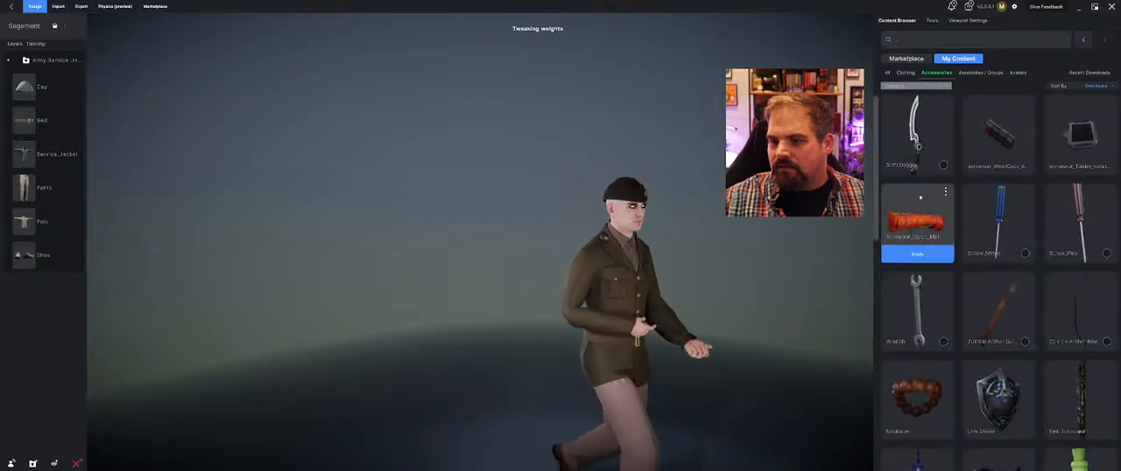
Apply the Adepta Bolter from the owned accessories and attach it to the avatar's right hand
scroll(999, 294, "down", 10)
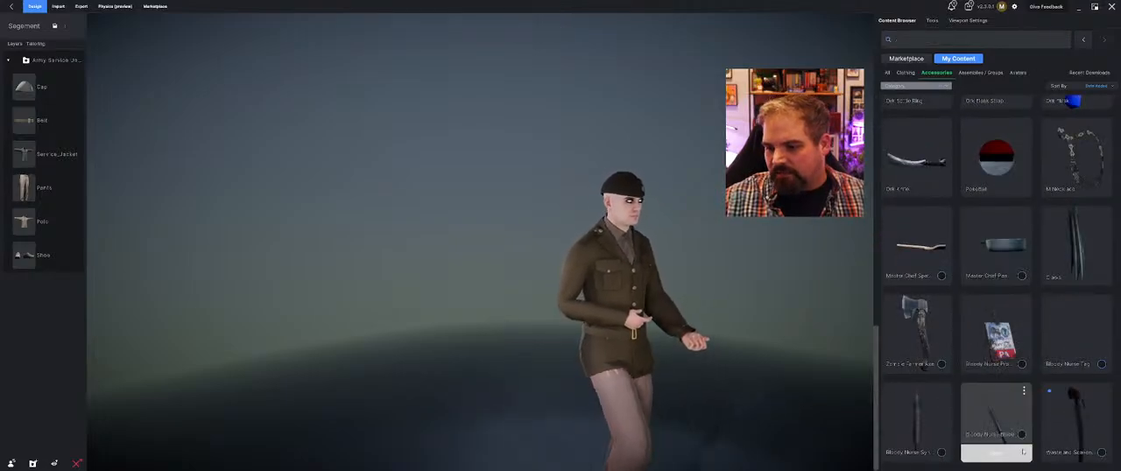
scroll(1016, 448, "up", 3)
scroll(1022, 453, "up", 3)
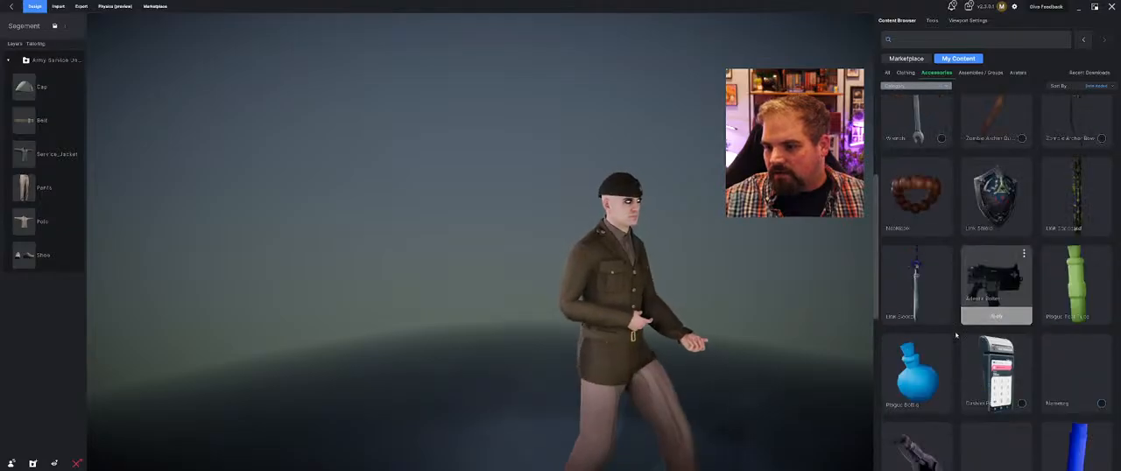
left_click_drag(497, 362, 515, 255)
scroll(516, 254, "down", 2)
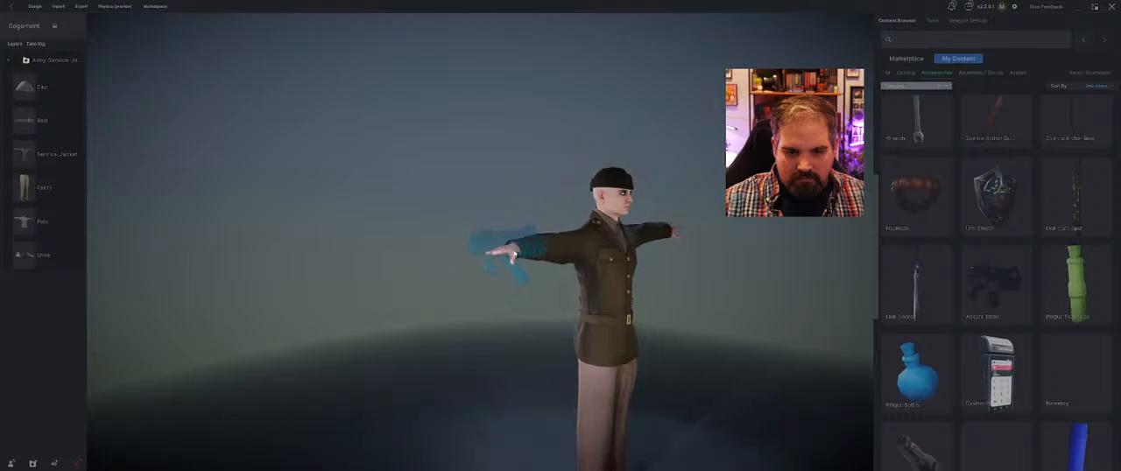
left_click(515, 254)
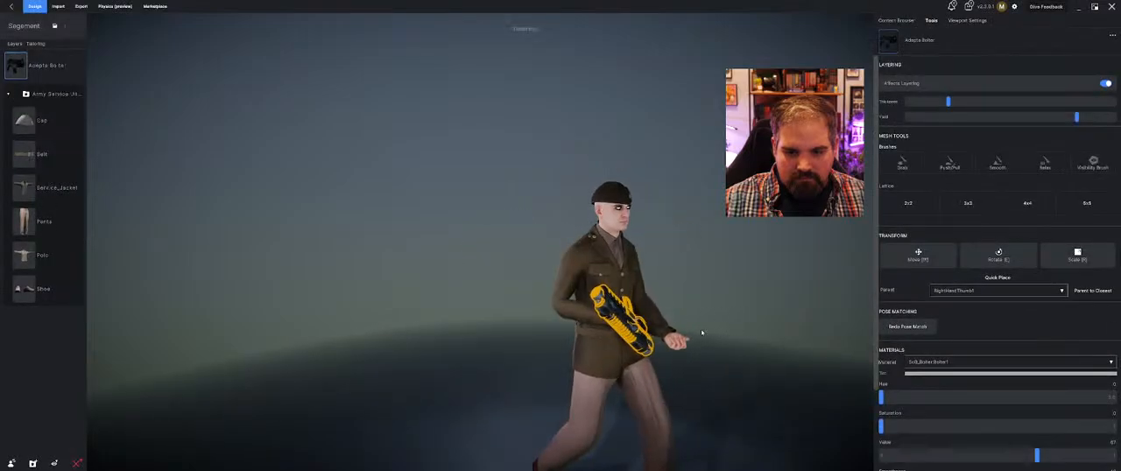
Rotate the Adepta Bolter in line with the right arm and shift it toward the avatar's palm
middle_click_drag(701, 329, 601, 318)
key("e")
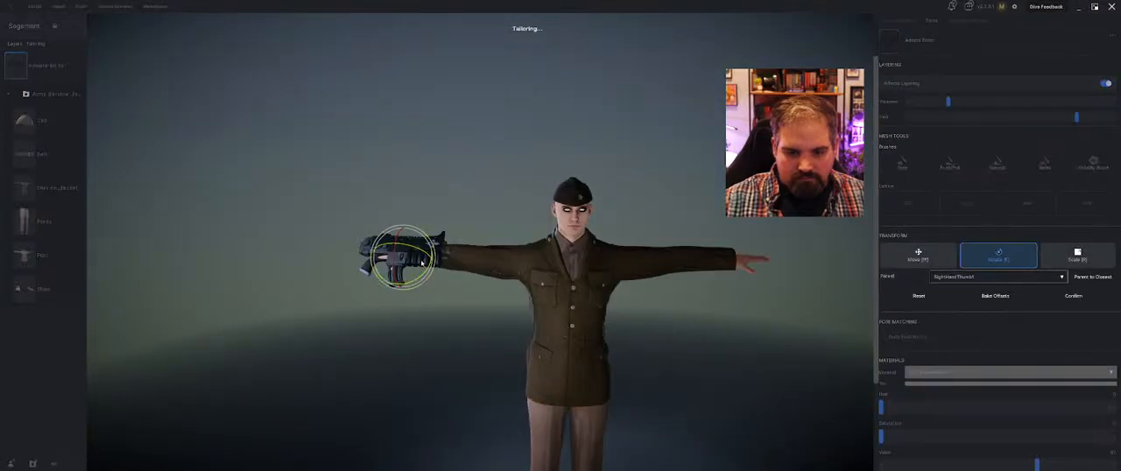
mouse_move(372, 246)
left_mouse_down()
mouse_move(390, 278)
mouse_move(378, 260)
left_mouse_up()
key("w")
mouse_move(379, 260)
middle_mouse_down()
mouse_move(411, 302)
mouse_move(393, 261)
middle_mouse_up()
scroll(415, 283, "up", 2)
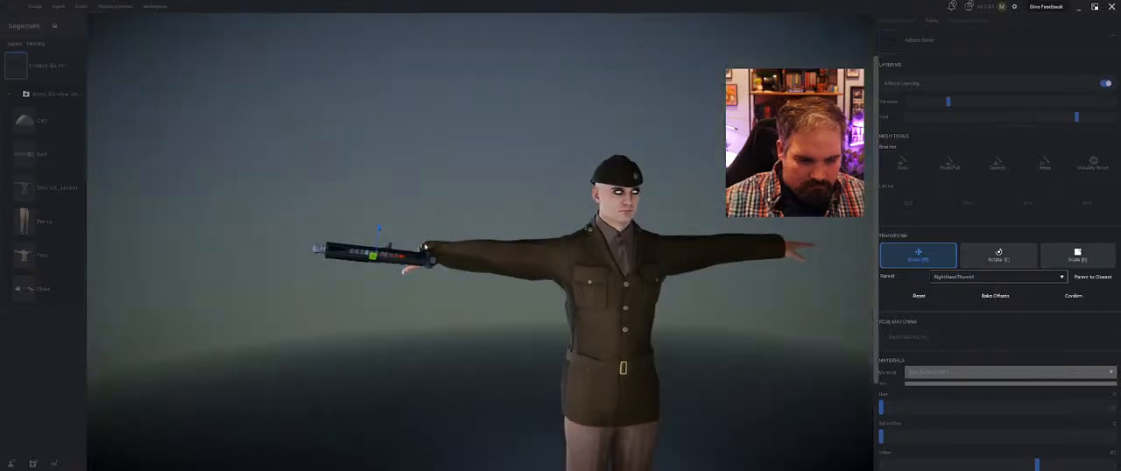
Level the Adepta Bolter with a slight rotation, lower it beneath the right palm, and confirm the transform
key("e")
left_click_drag(392, 283, 395, 282)
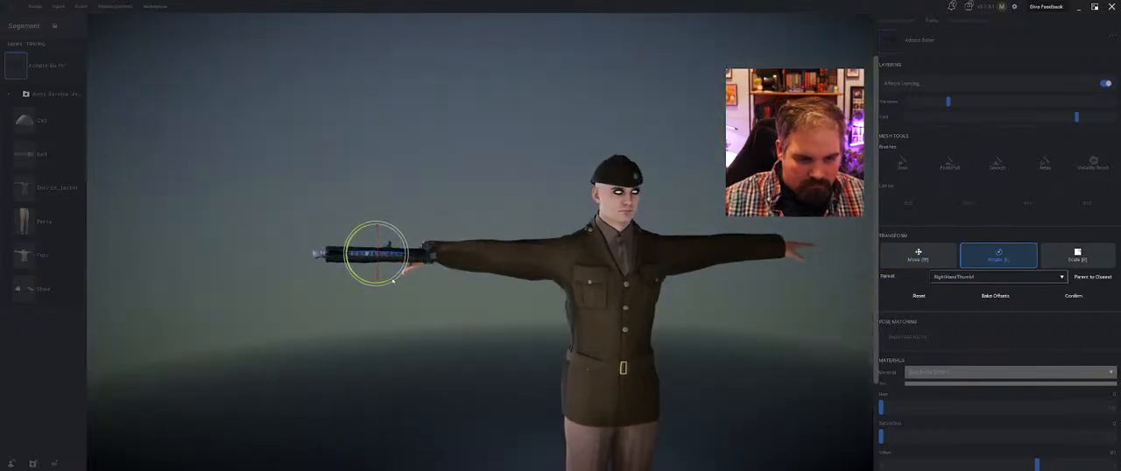
key("w")
left_click_drag(377, 235, 377, 241)
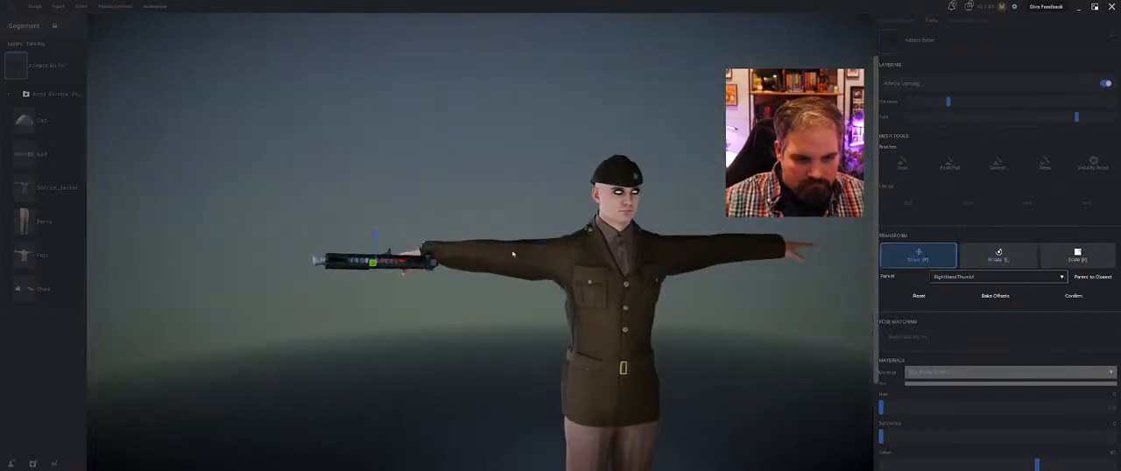
middle_click_drag(513, 254, 543, 280)
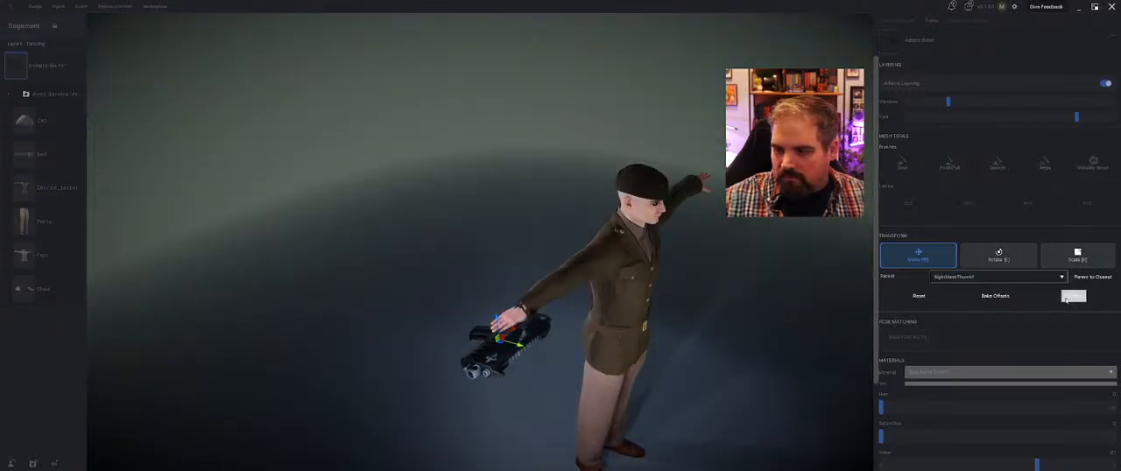
left_click(1069, 297)
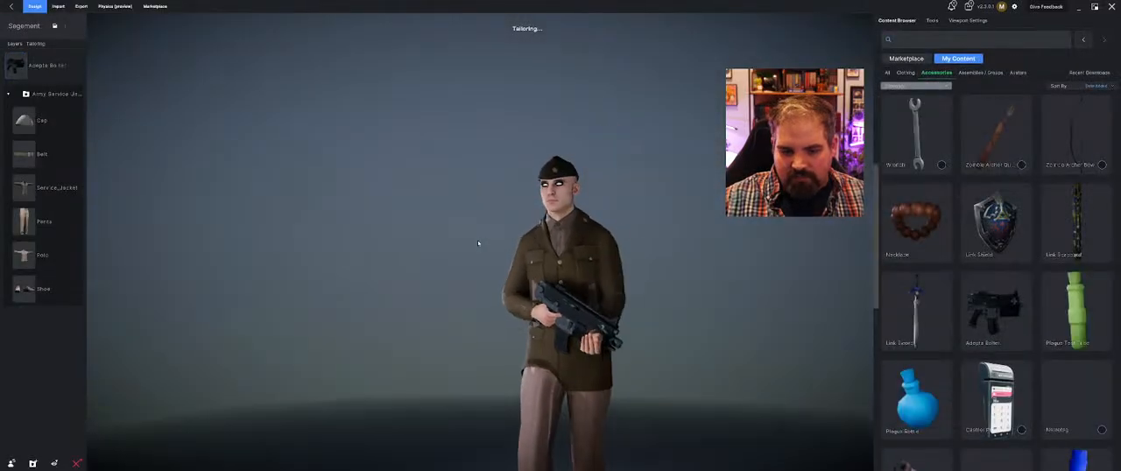
Check the rifle walk from above, refine the Adepta Bolter's rotation and position in the right hand, and apply the transform
middle_click_drag(478, 243, 585, 303)
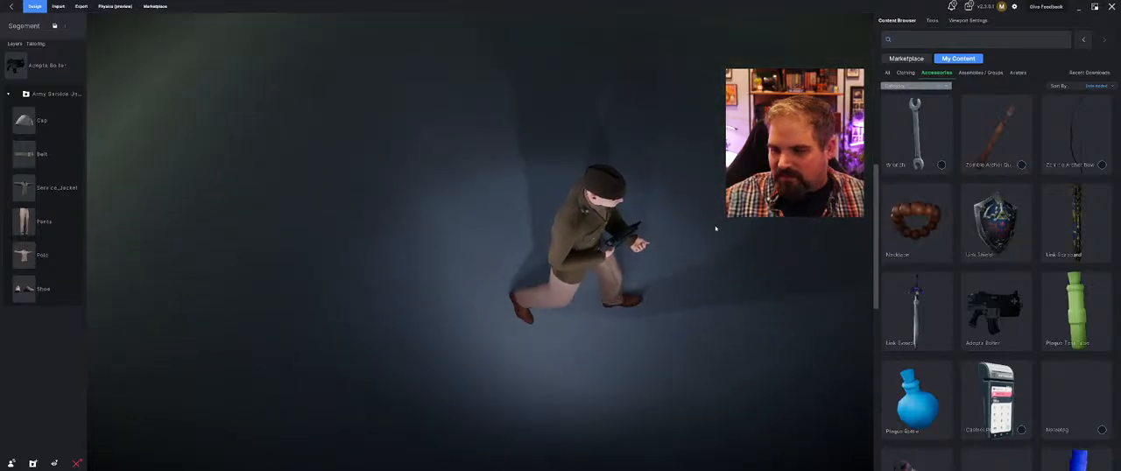
left_click(637, 241)
key("e")
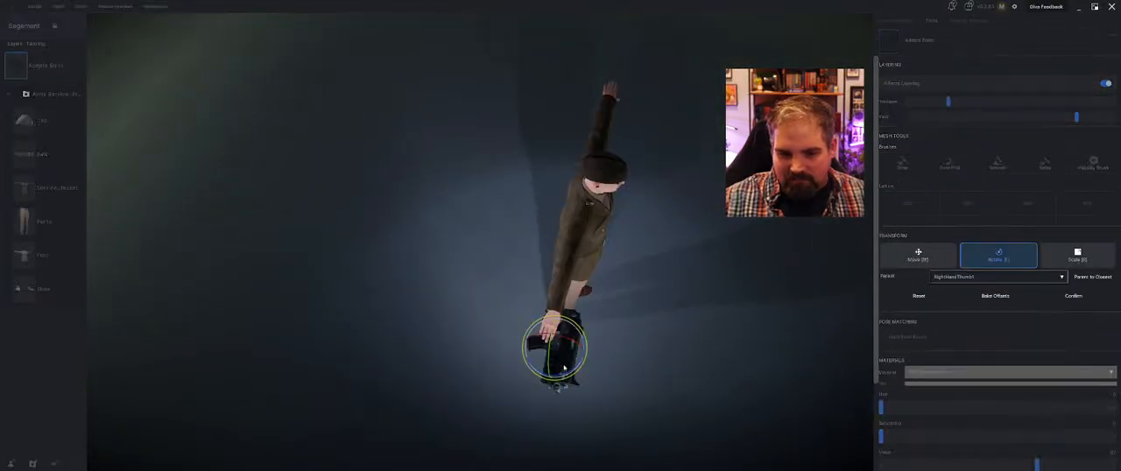
middle_click_drag(606, 355, 449, 299)
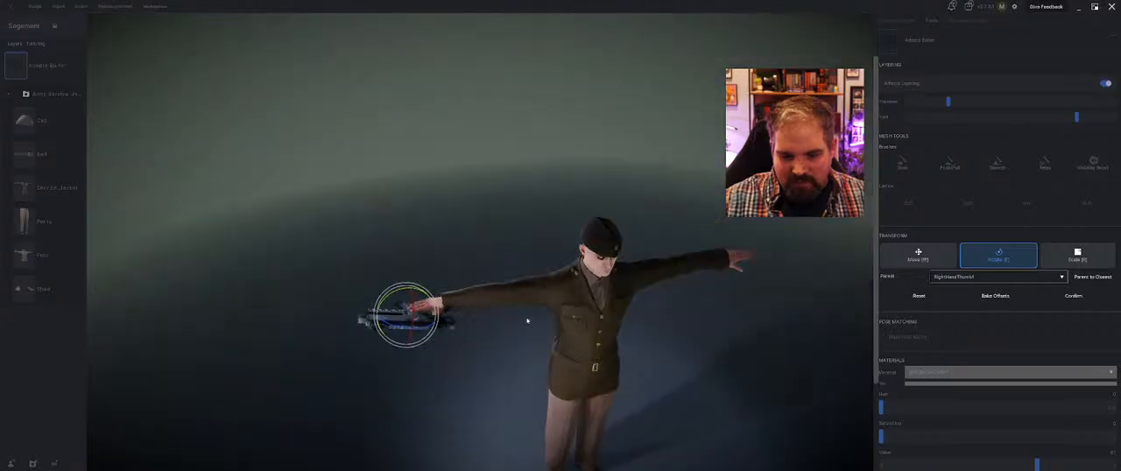
key("w")
mouse_move(405, 292)
left_mouse_down()
mouse_move(422, 308)
mouse_move(403, 290)
left_mouse_up()
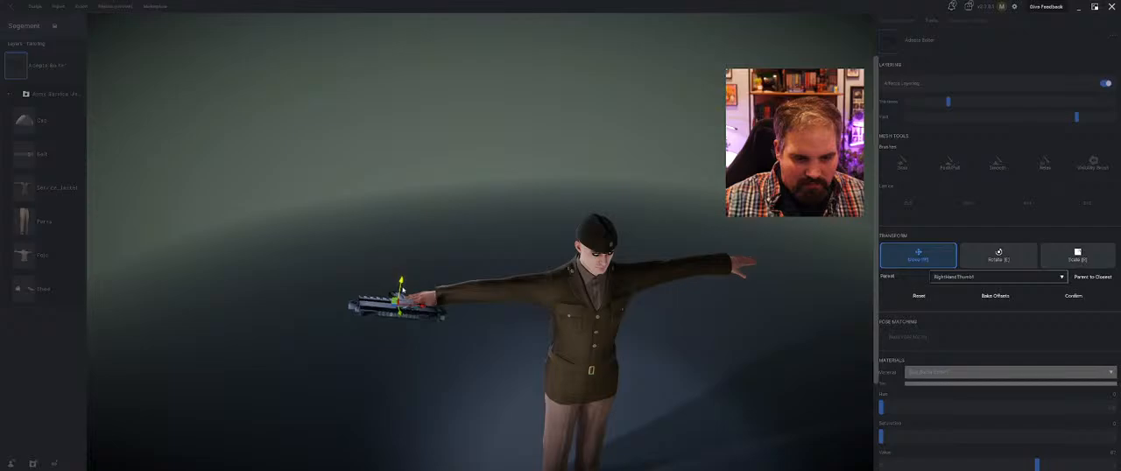
left_click(1002, 297)
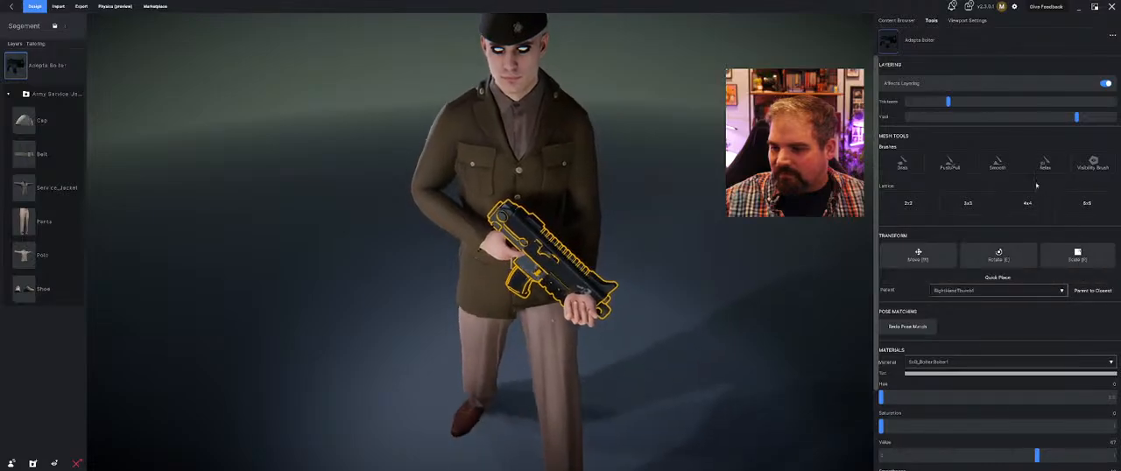
Nudge the Adepta Bolter beneath the right hand, turn it slightly about its vertical axis, and apply the transform
left_click(999, 255)
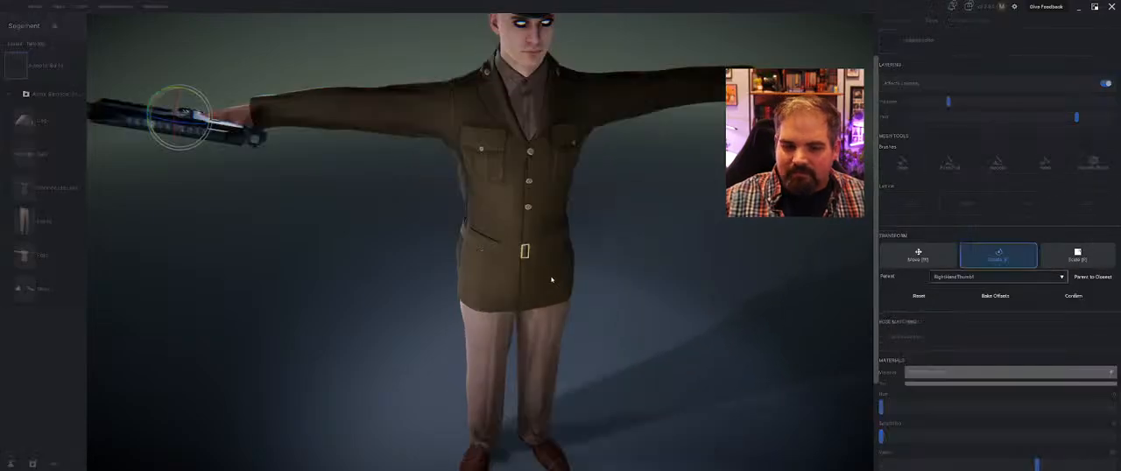
middle_click_drag(201, 184, 335, 237)
key("w")
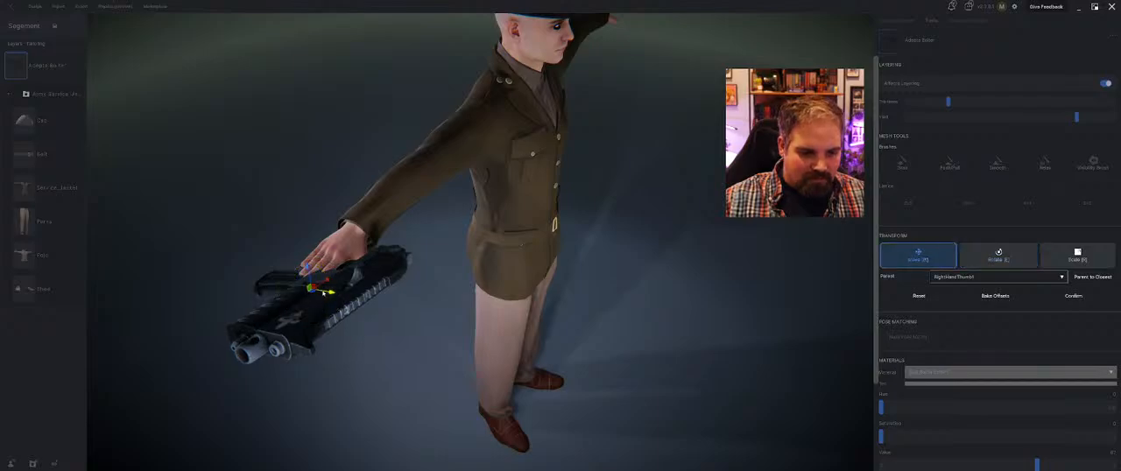
left_click_drag(311, 277, 321, 284)
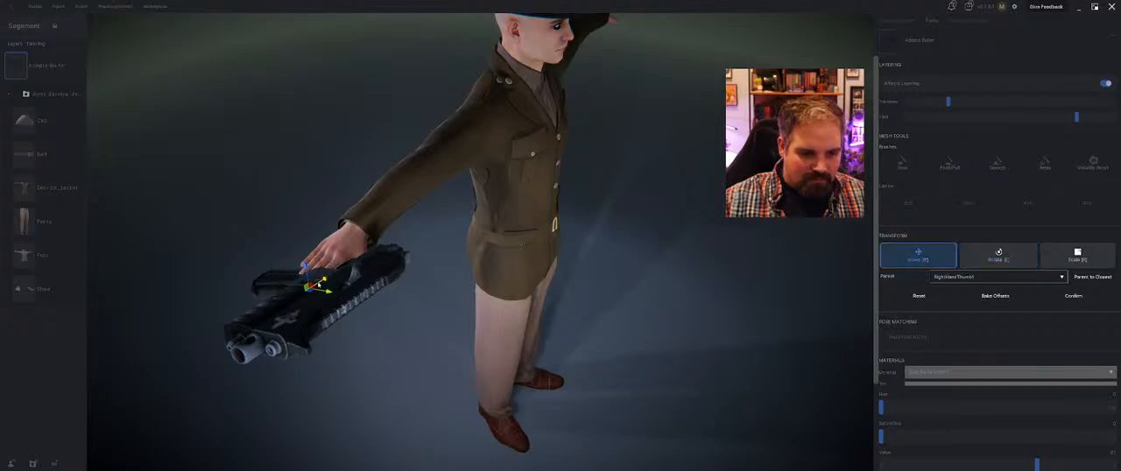
key("e")
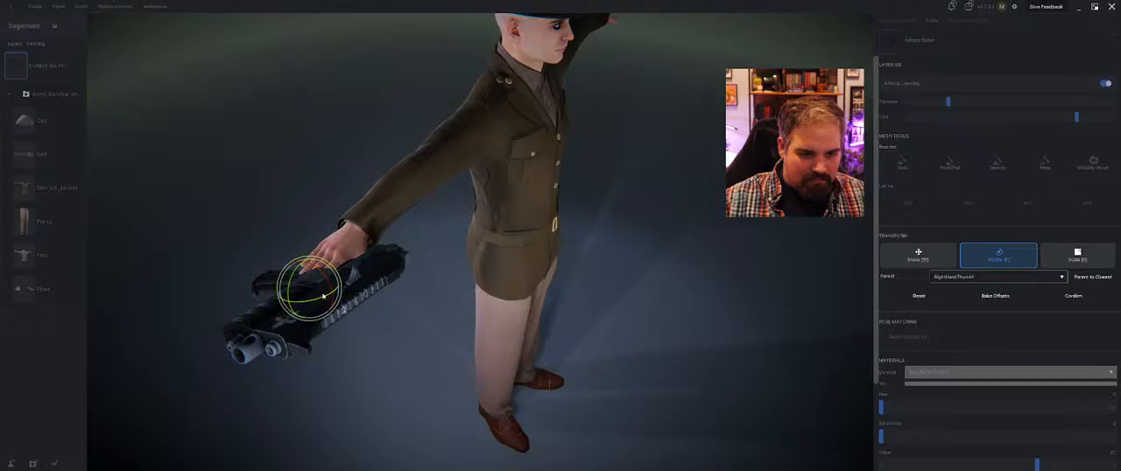
left_click_drag(296, 299, 305, 304)
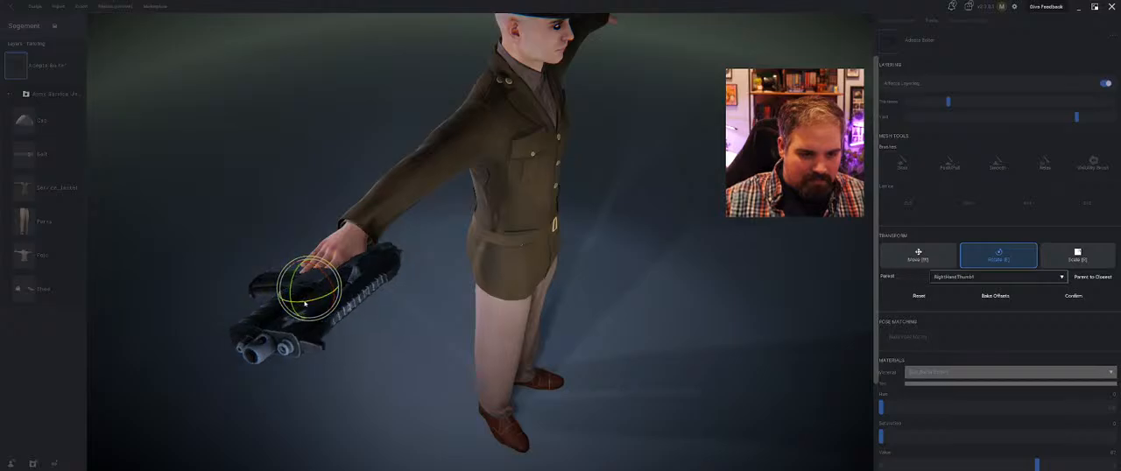
left_click(1074, 296)
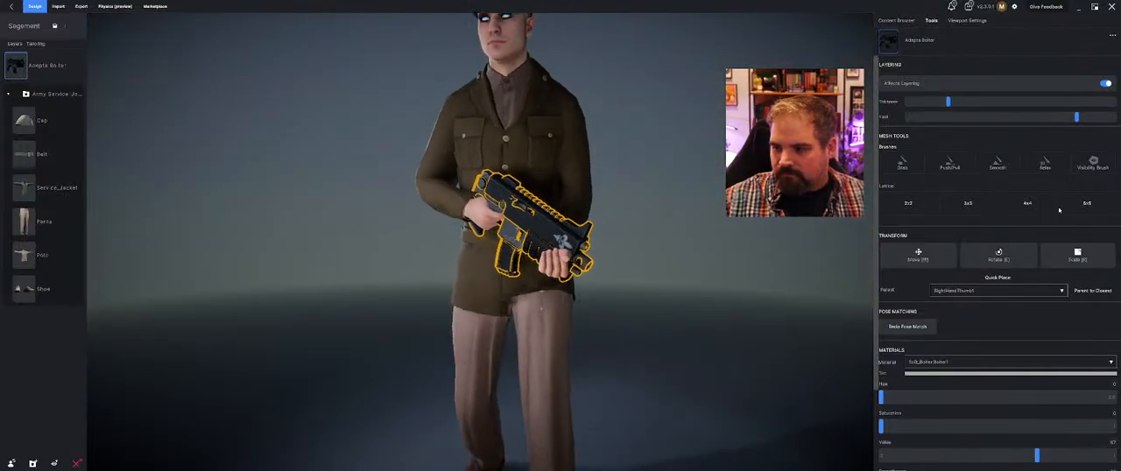
Tilt the Adepta Bolter so its outer end rises and the end near the wrist drops, and confirm the rotation
key("e")
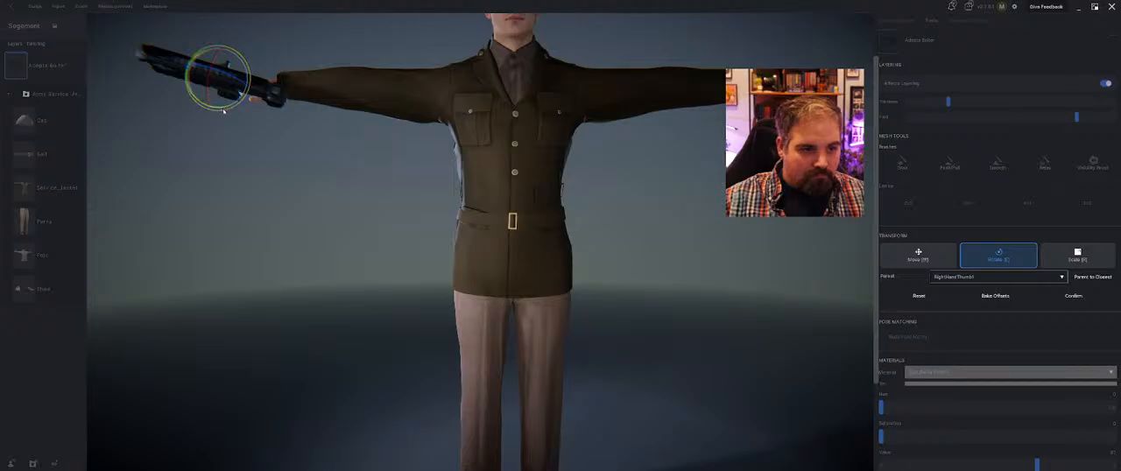
left_click_drag(219, 113, 214, 113)
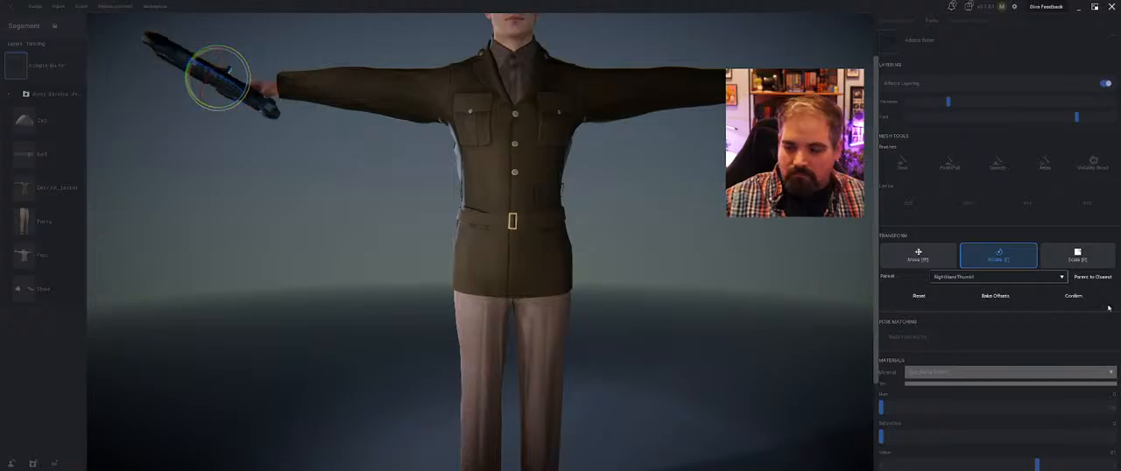
left_click(1076, 296)
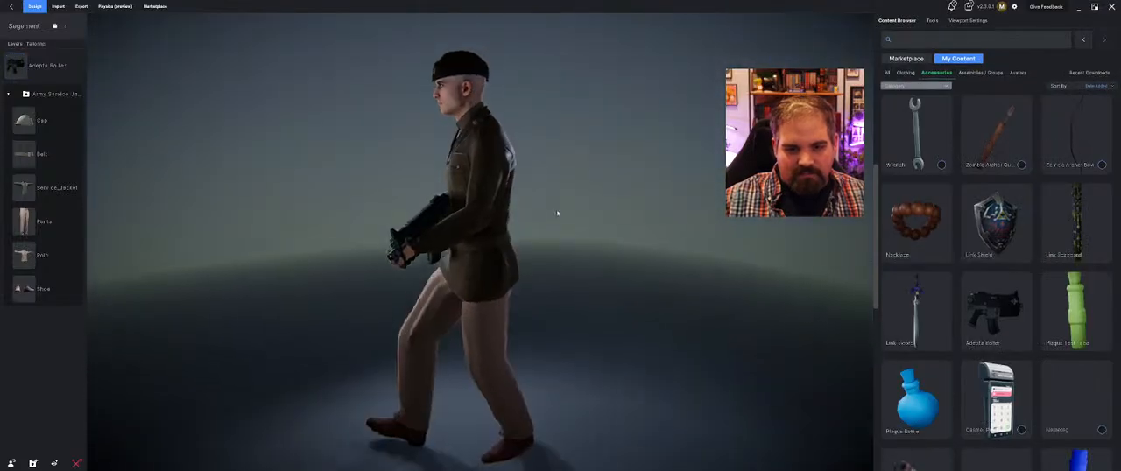
Check the rifle walk from the side, turn the Adepta Bolter slightly from above, and adjust its position in the right hand
middle_click_drag(551, 222, 289, 227)
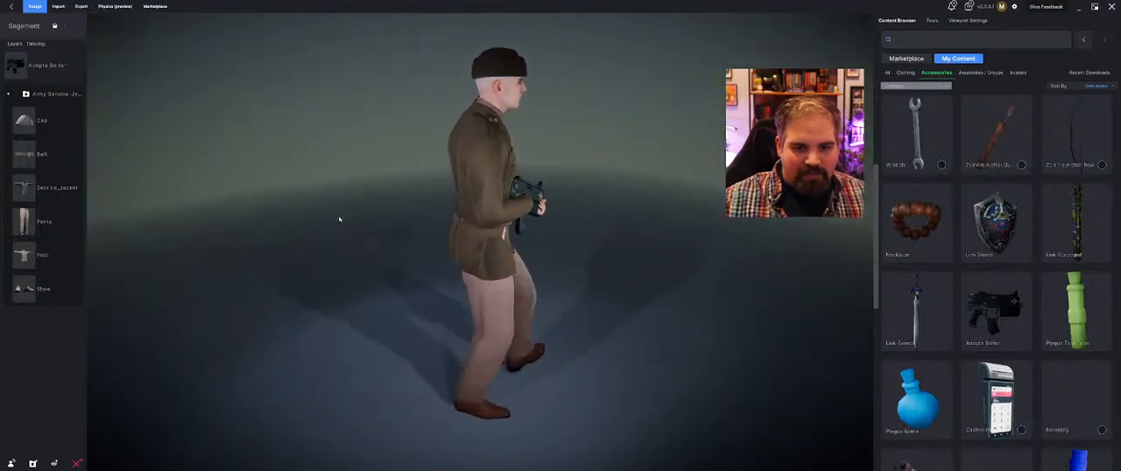
left_click(556, 196)
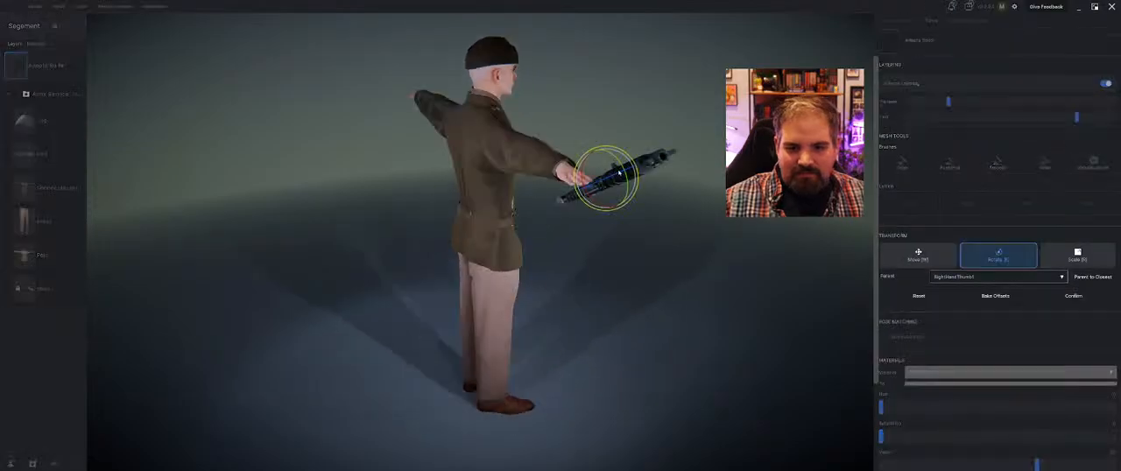
middle_click_drag(620, 173, 619, 326)
left_click_drag(623, 325, 601, 340)
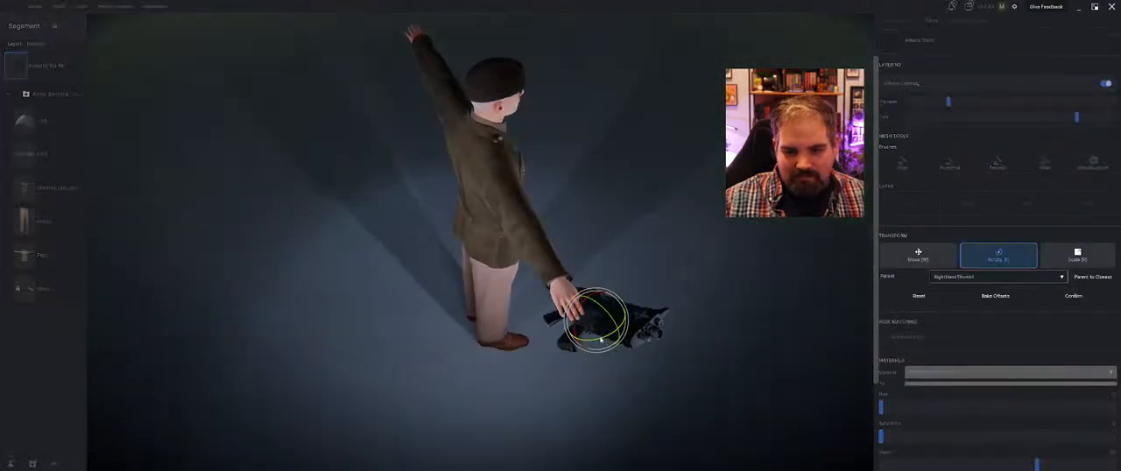
key("w")
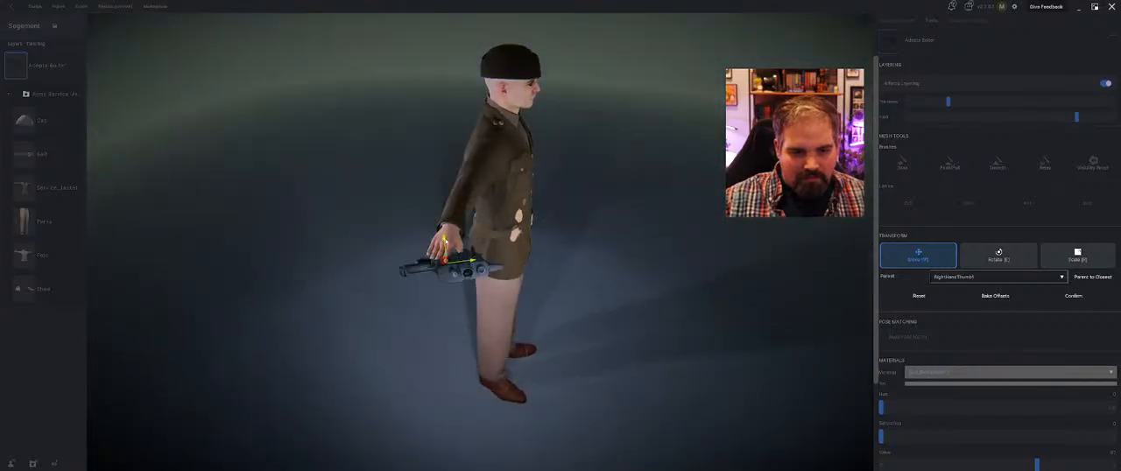
left_click_drag(446, 243, 444, 235)
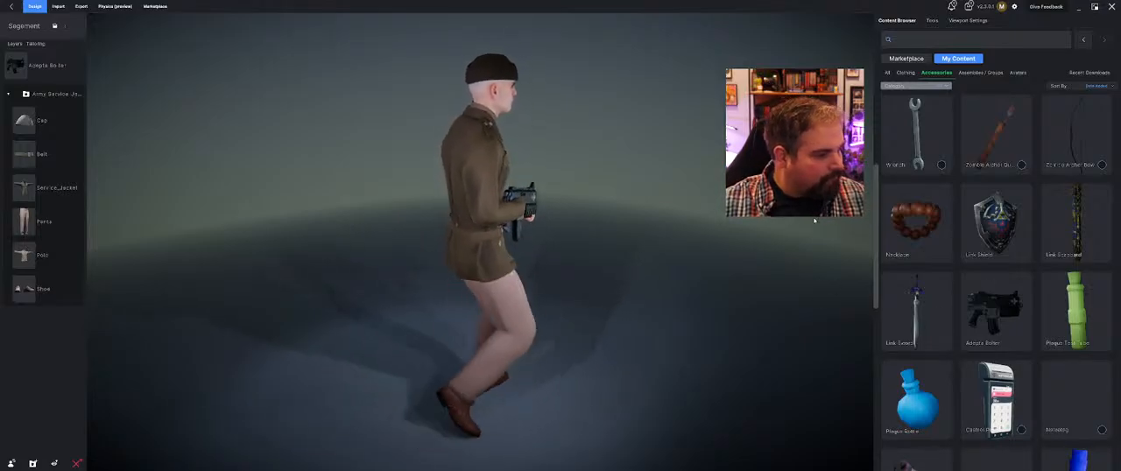
Inspect the rifle walk from the avatar's right side and pause the animation
middle_click_drag(720, 190, 696, 203)
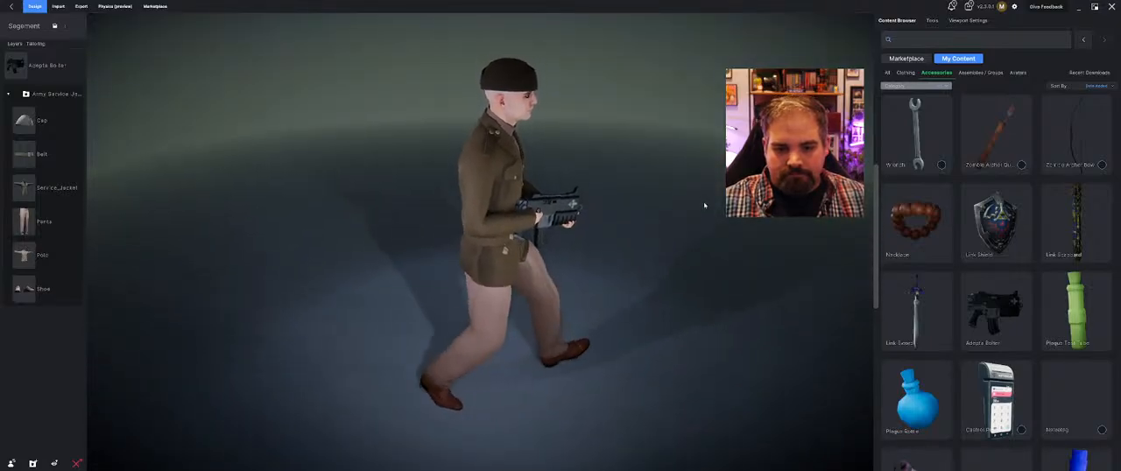
middle_click_drag(567, 228, 722, 188)
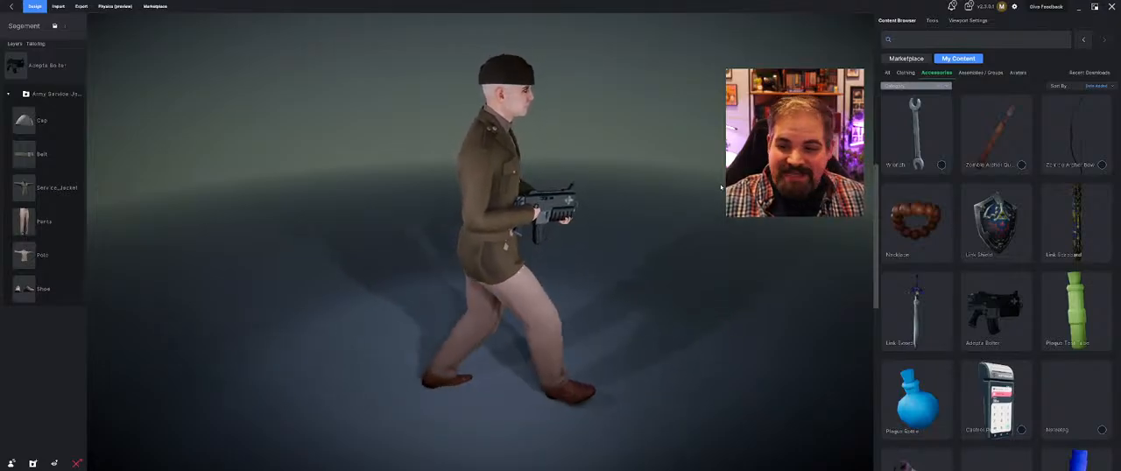
middle_click_drag(721, 187, 686, 186)
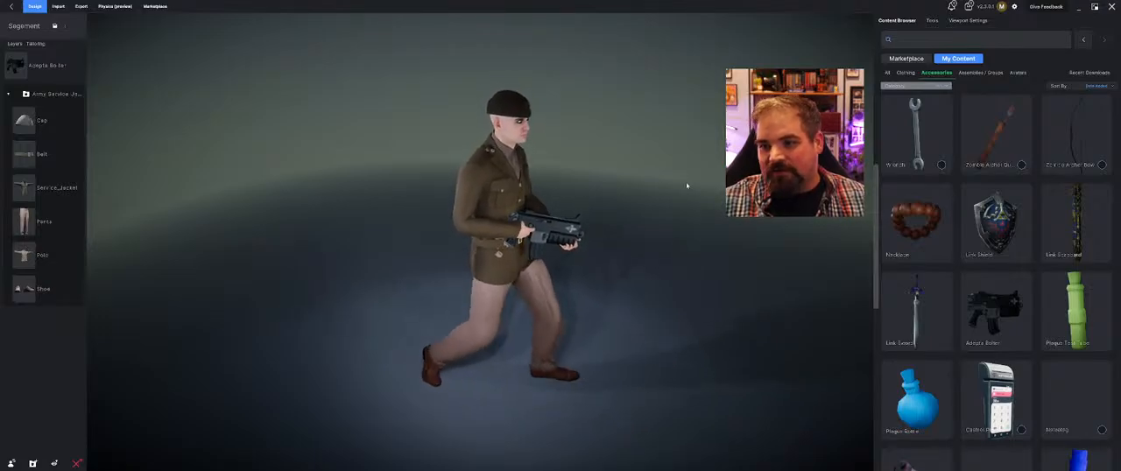
mouse_move(686, 186)
middle_mouse_down()
mouse_move(646, 185)
mouse_move(666, 184)
middle_mouse_up()
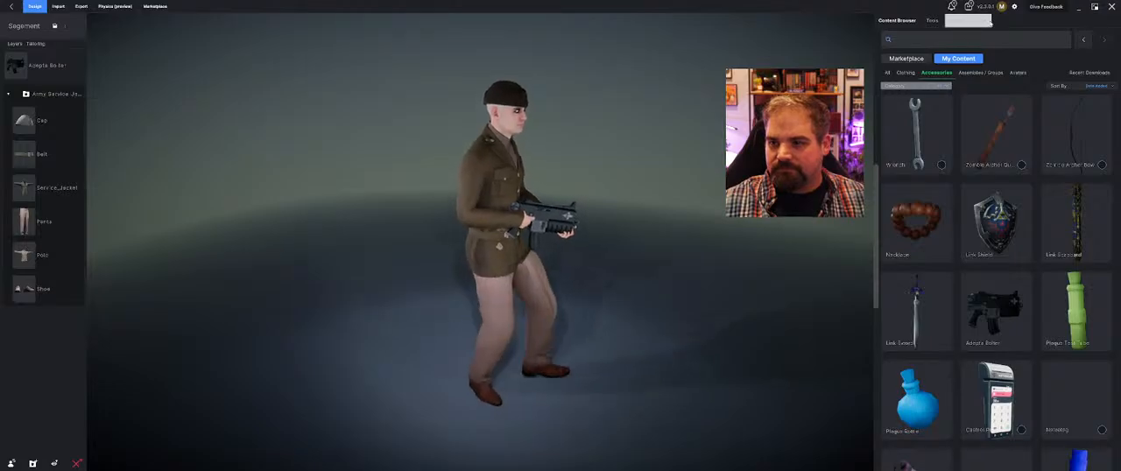
left_click(968, 20)
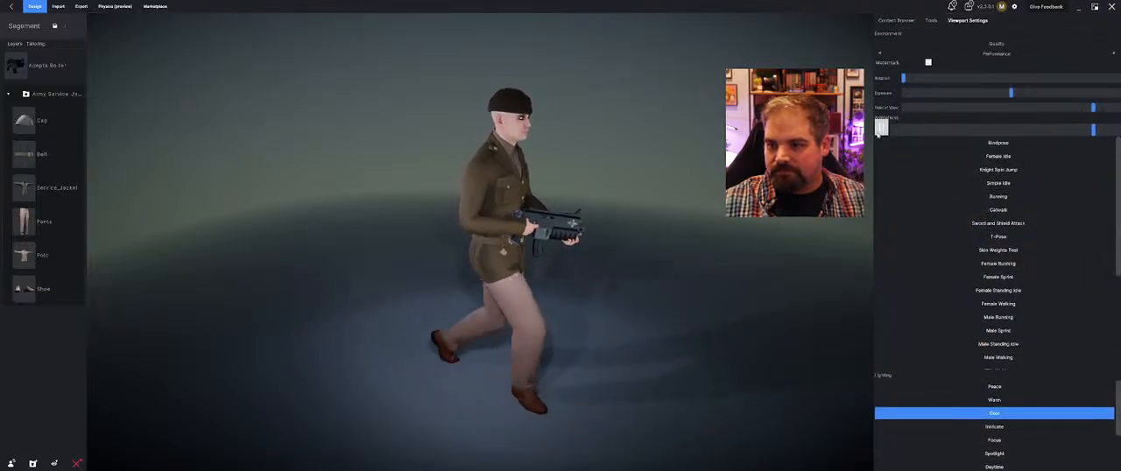
left_click(880, 131)
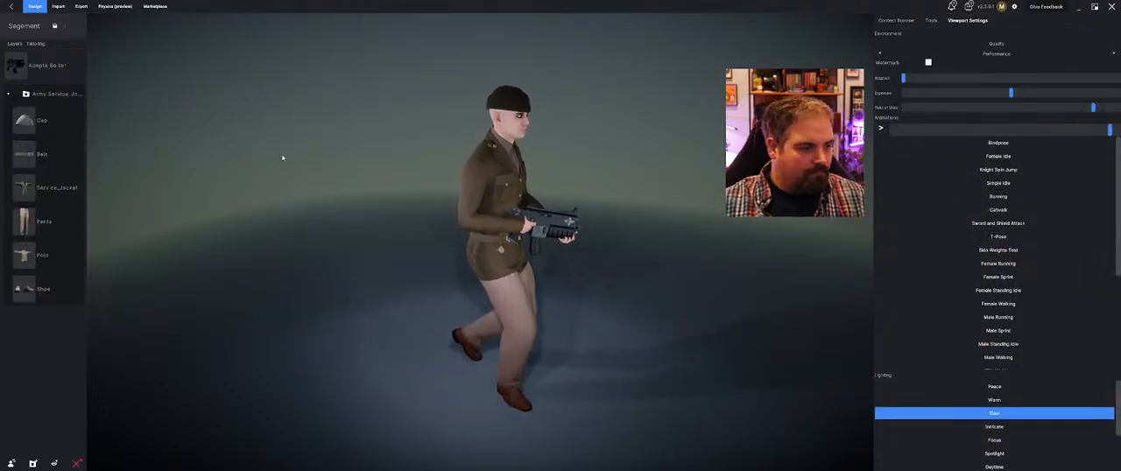